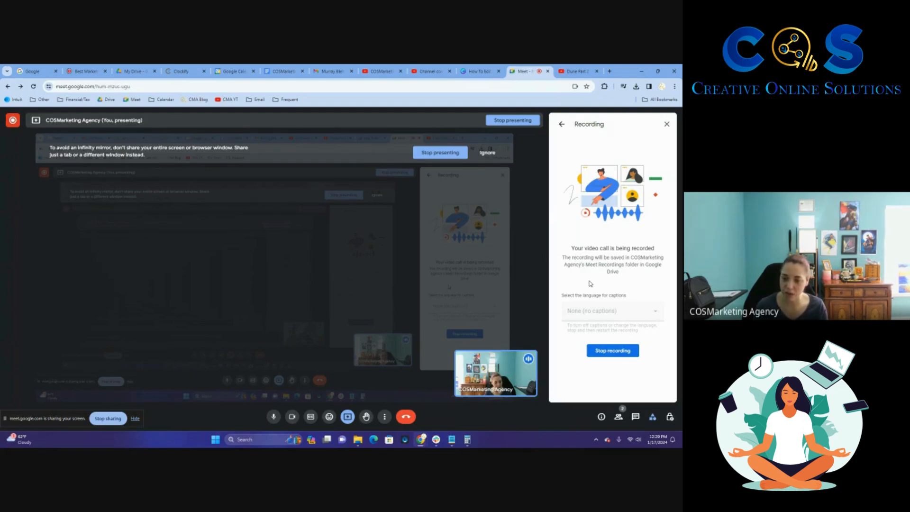
Step: Switch to the Canva reels design and change the title page's subtitle to "Full Master Class", copied from the design's name
click(478, 70)
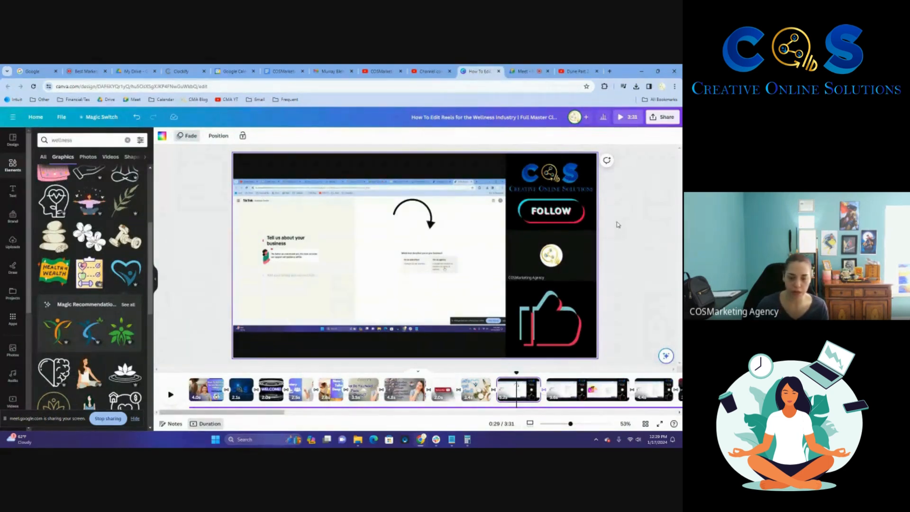
click(200, 390)
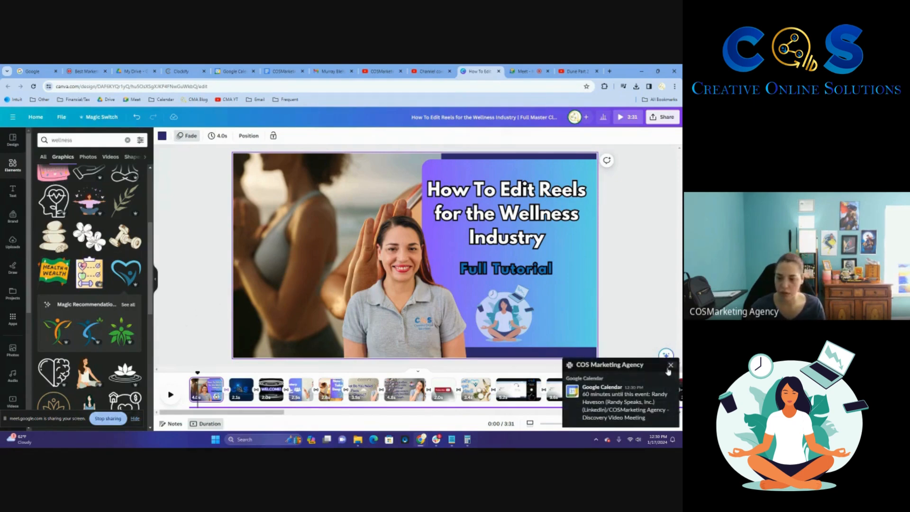
click(670, 365)
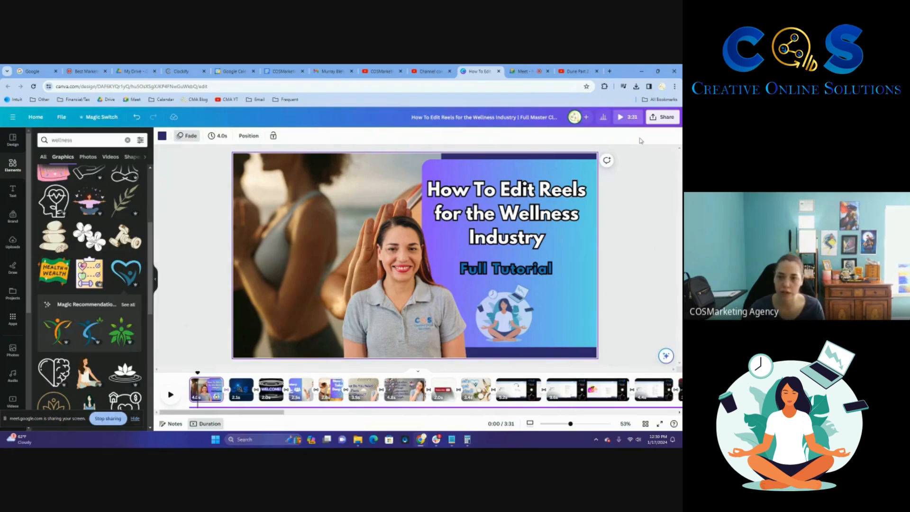
mouse_move(520, 117)
mouse_down()
mouse_move(560, 117)
mouse_move(493, 117)
mouse_move(504, 117)
mouse_up()
key(ctrl+c)
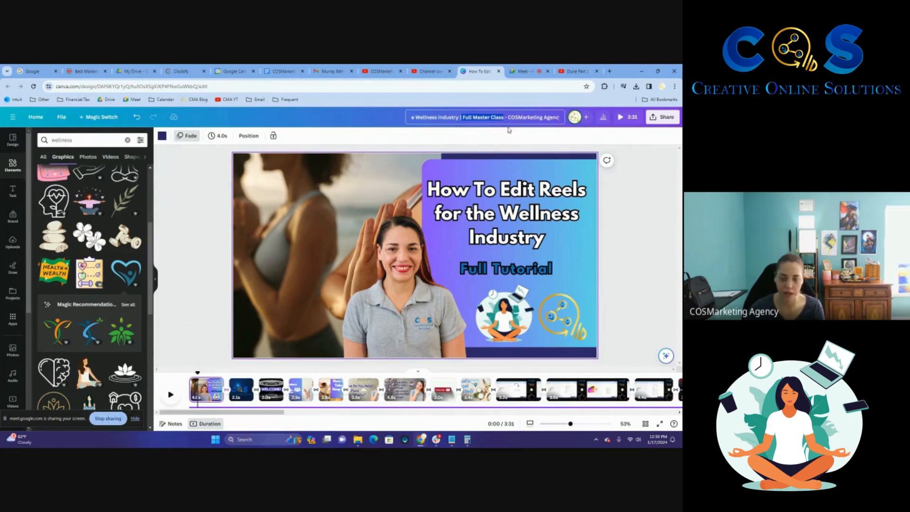
triple_click(526, 266)
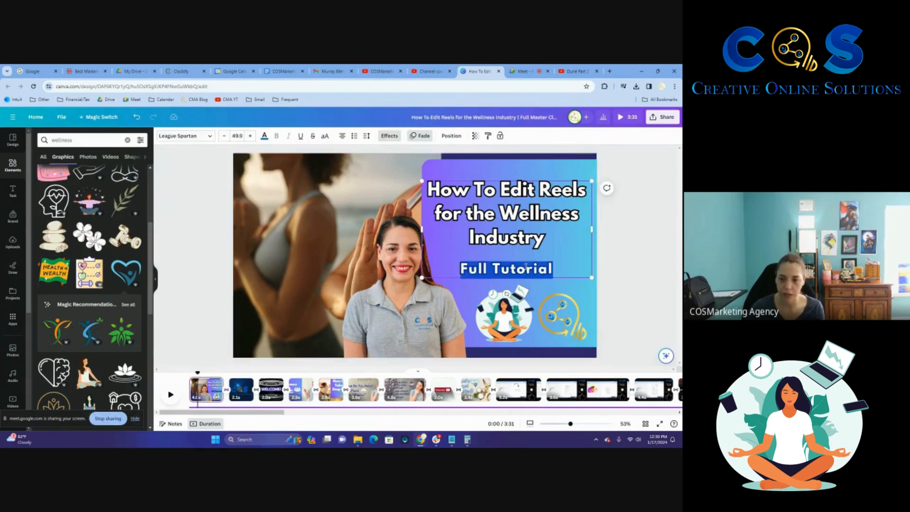
key(ctrl+v)
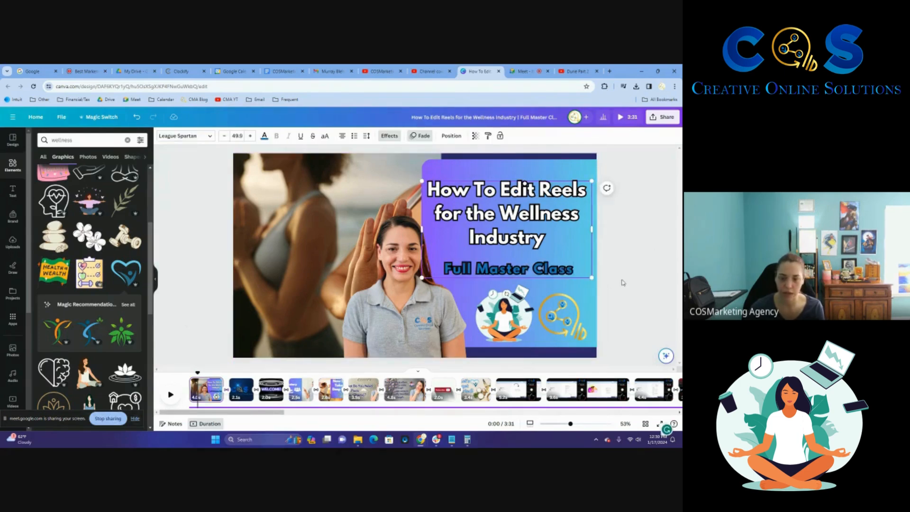
click(635, 283)
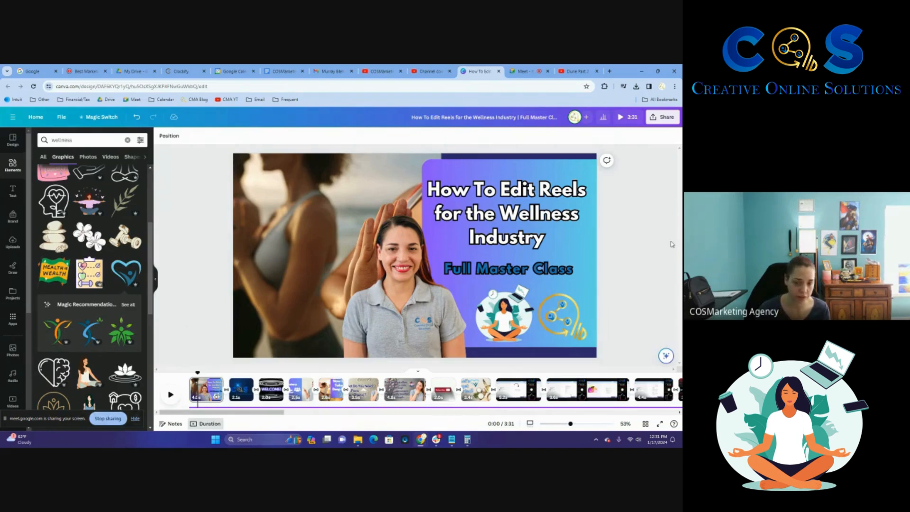
Step: Review the intro pages one by one, from the title page through the "Let's get started!" page
click(238, 406)
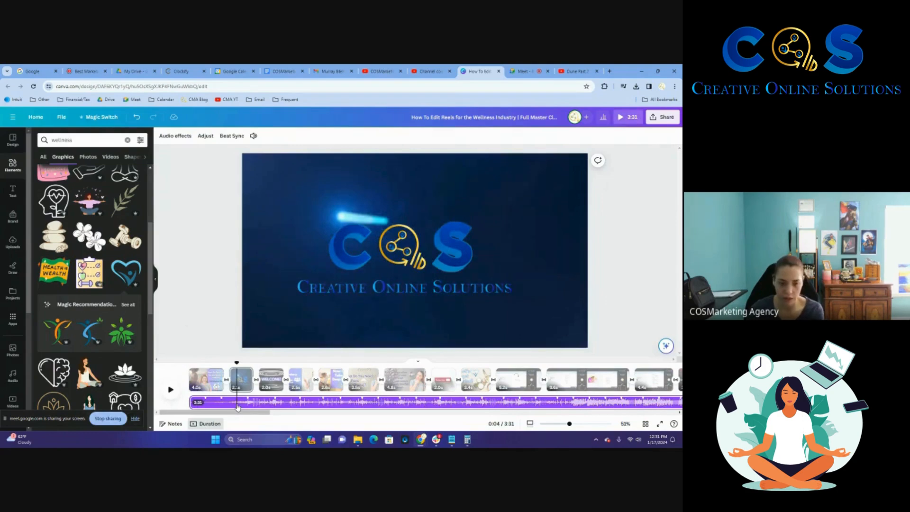
click(208, 395)
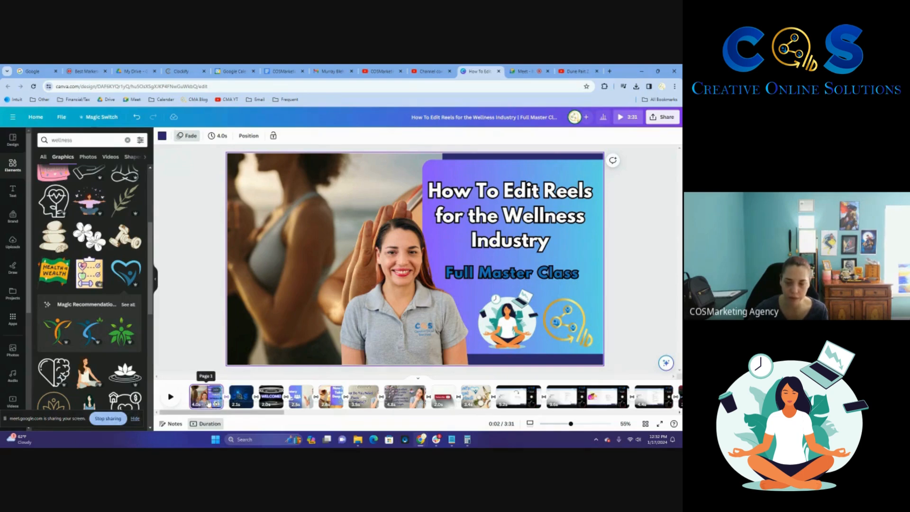
click(241, 398)
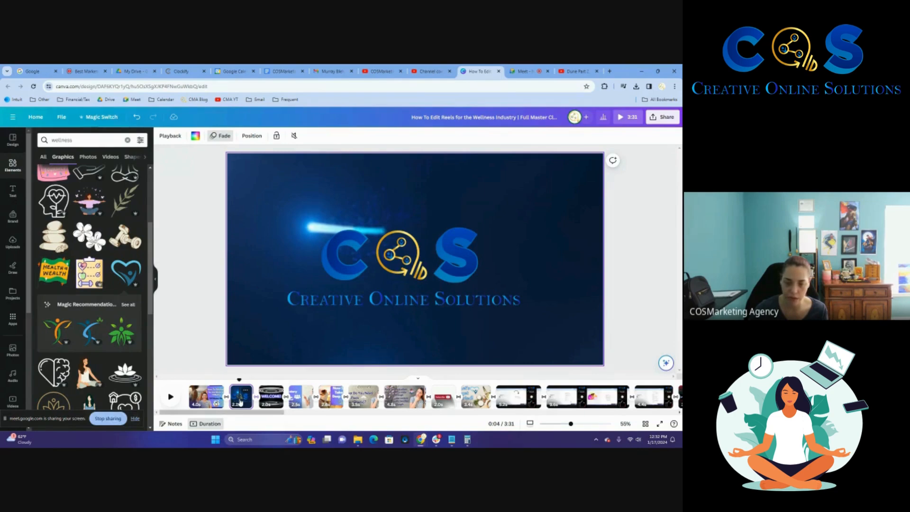
click(268, 403)
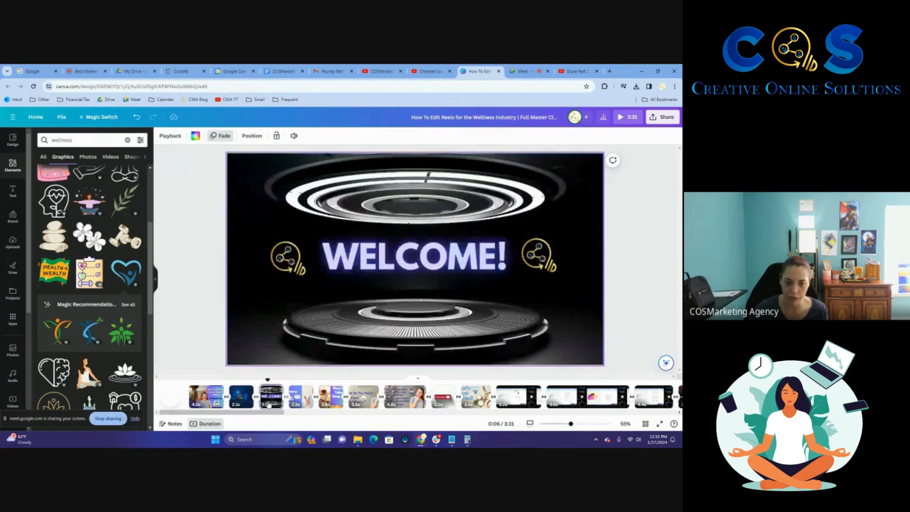
click(302, 402)
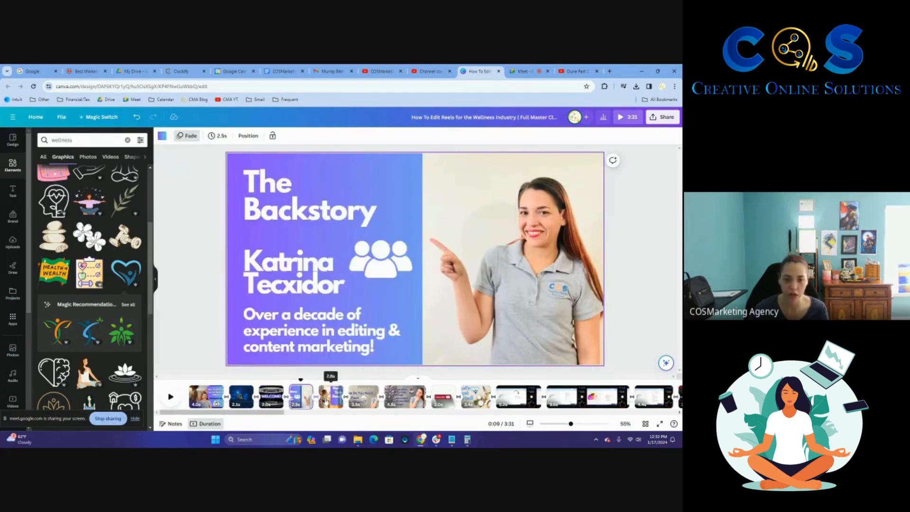
click(326, 402)
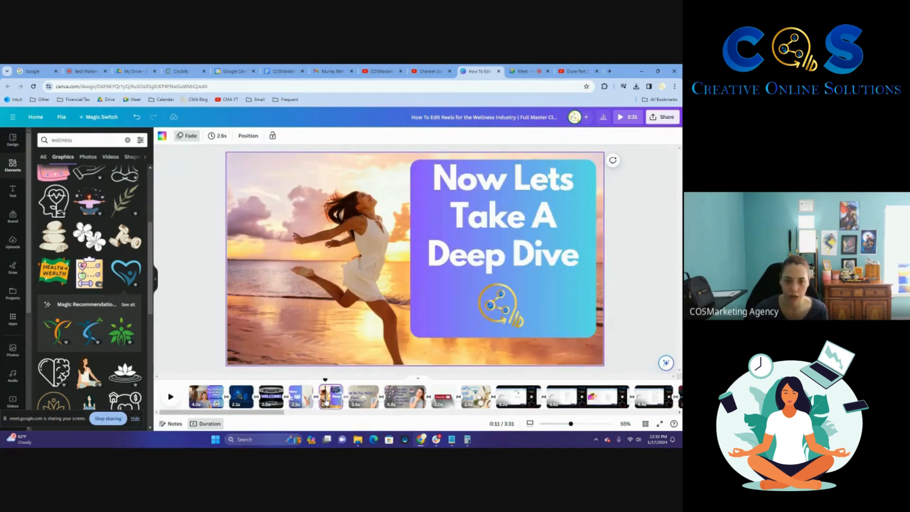
click(361, 401)
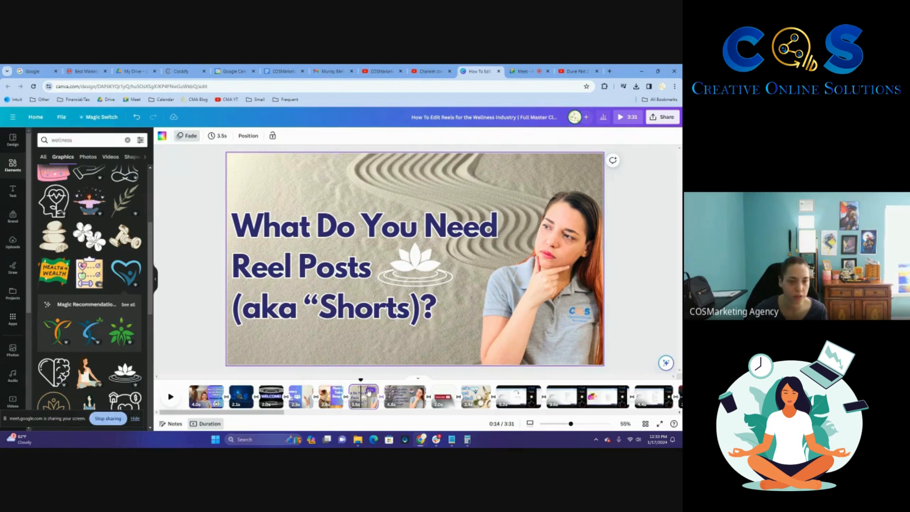
mouse_move(380, 390)
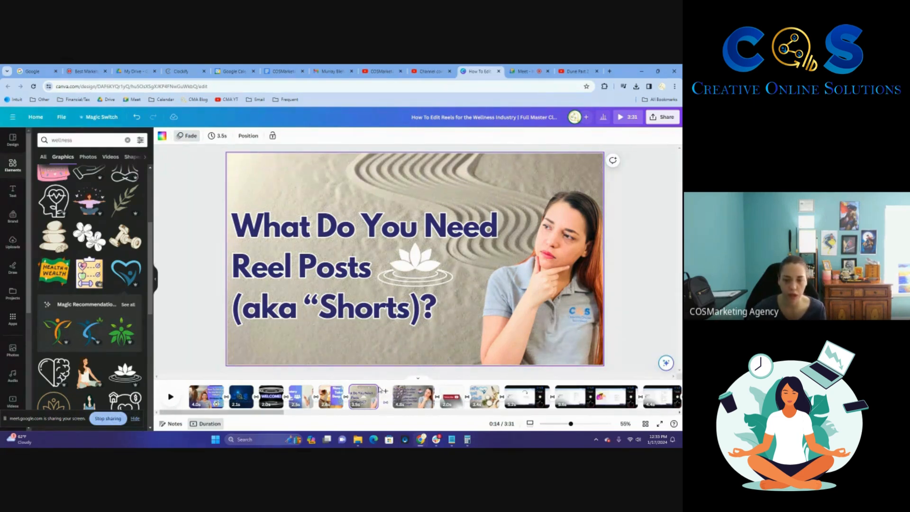
drag(241, 412, 264, 415)
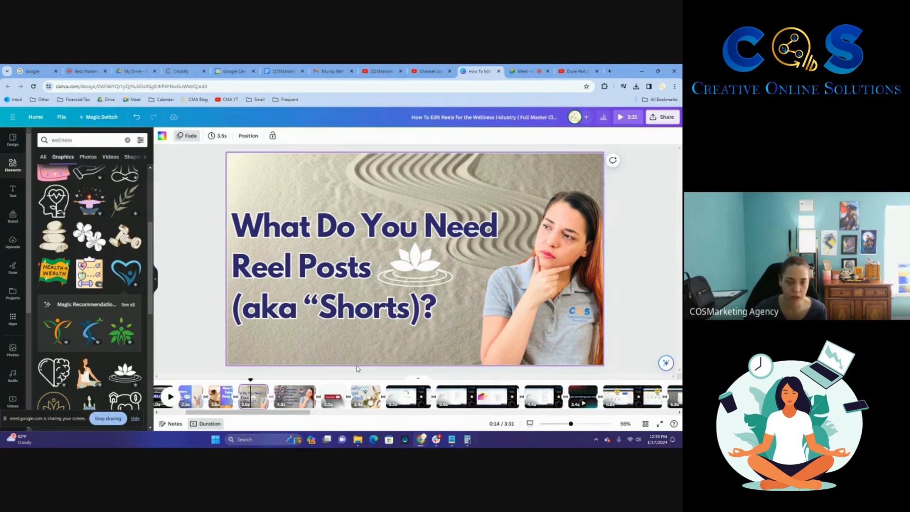
click(298, 401)
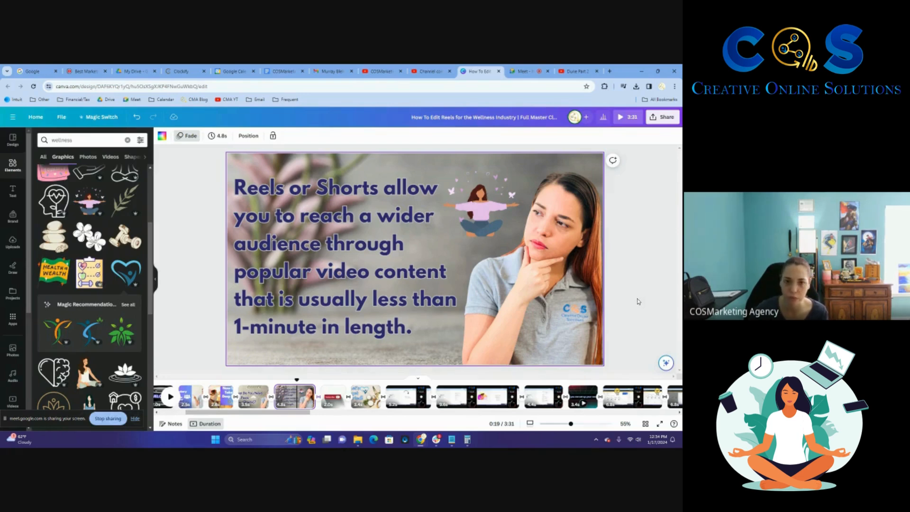
click(333, 401)
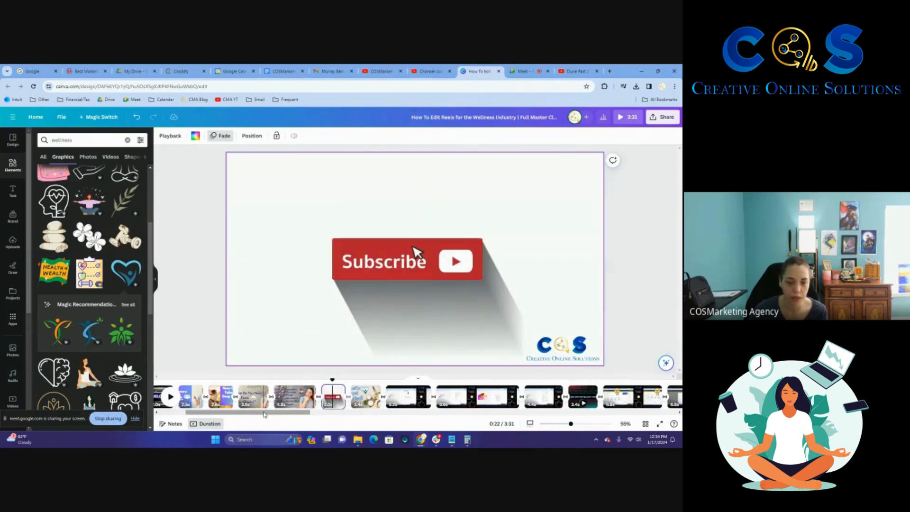
drag(265, 413, 293, 415)
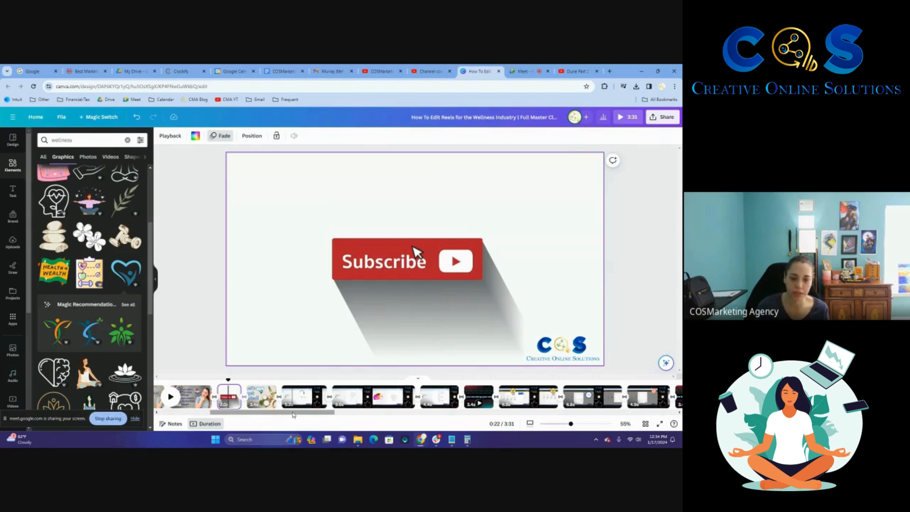
click(263, 403)
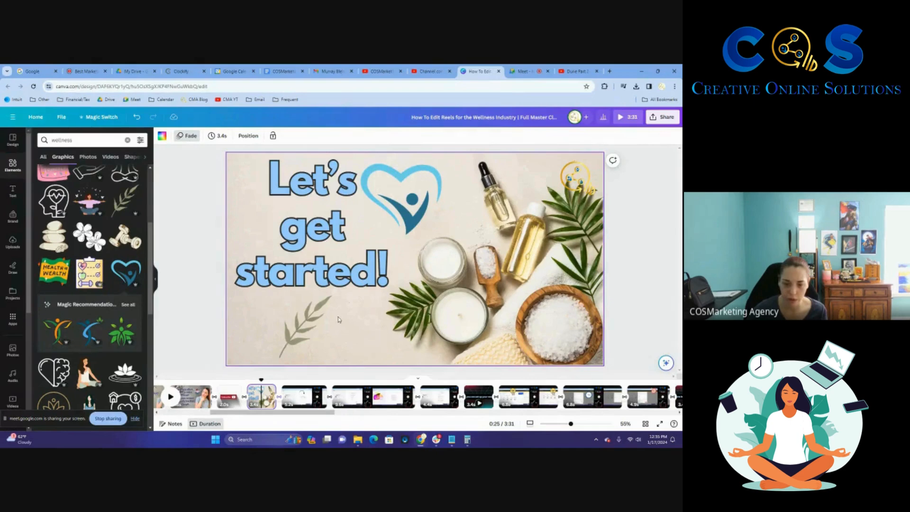
Step: Delete the thumbs-up graphic, the Follow button and the curved arrow from the screen-recording page after "Let's get started!"
click(304, 400)
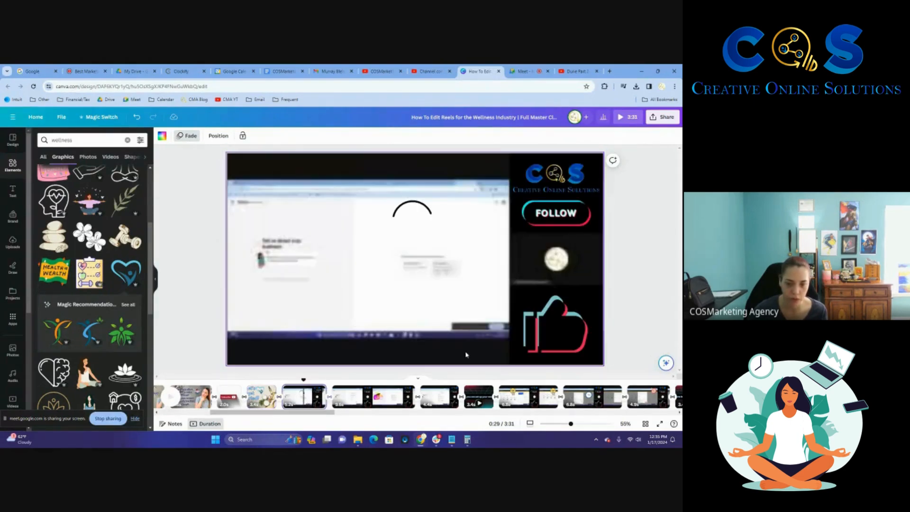
click(559, 325)
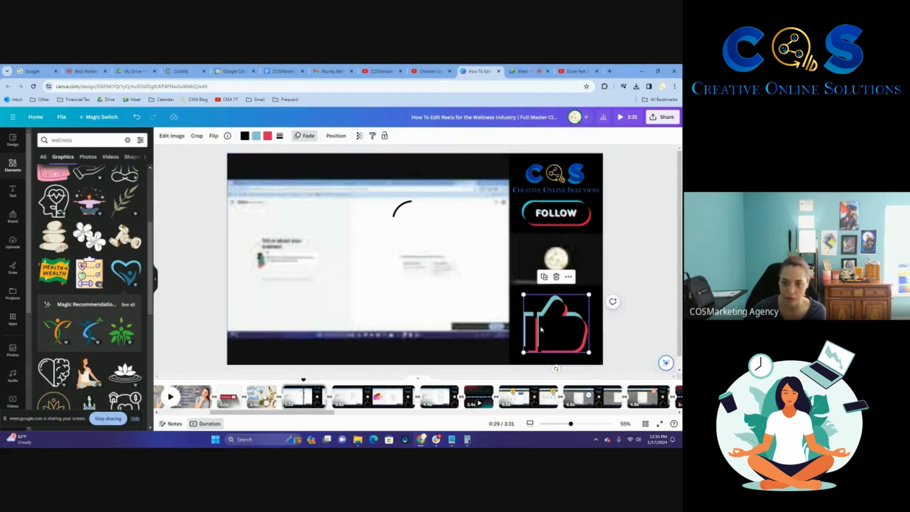
key(Delete)
click(562, 215)
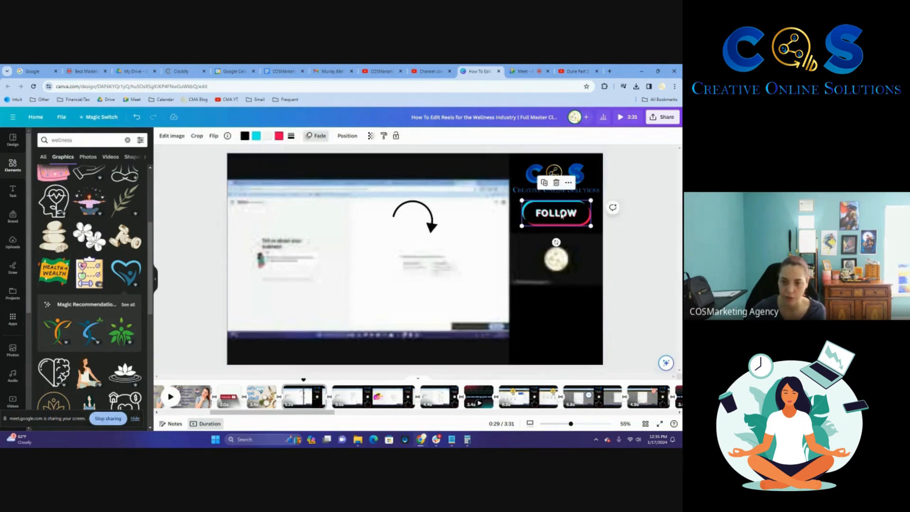
key(Delete)
click(428, 229)
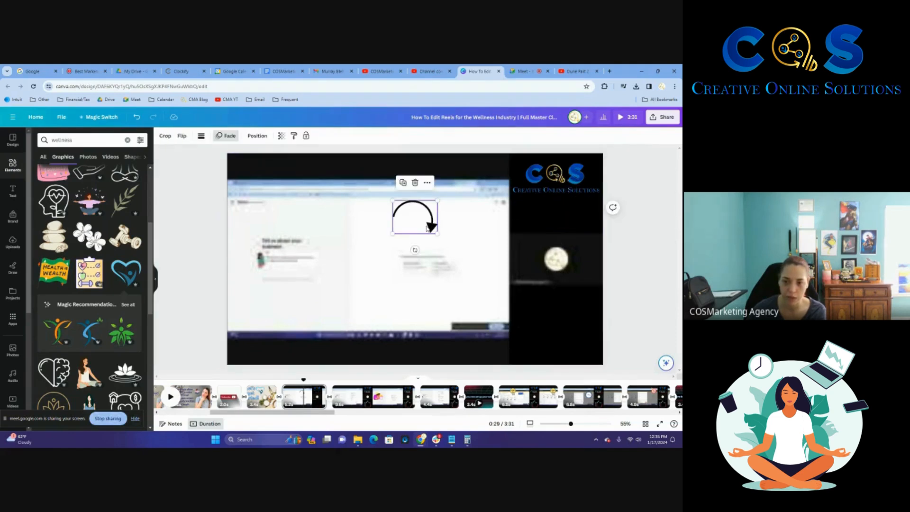
key(Delete)
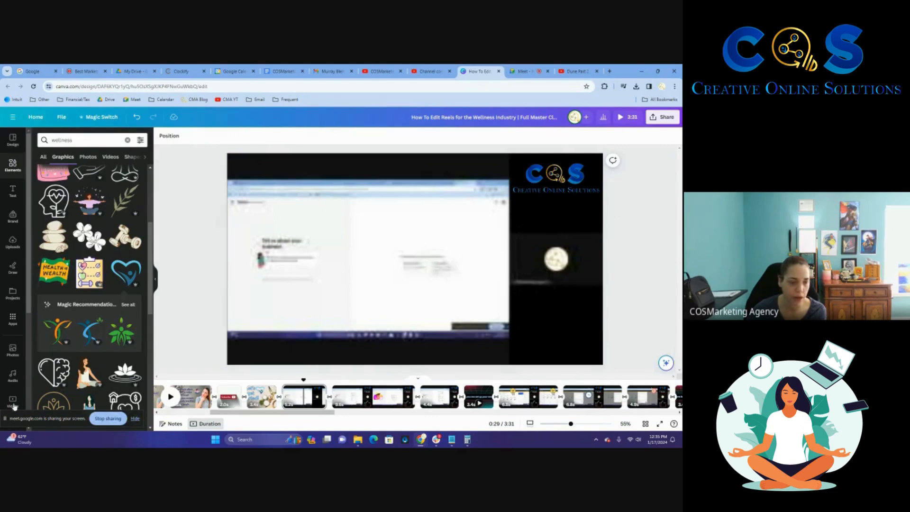
Step: Insert the 30:03 video from the COSMarketing Agency videos and make it the background of the screen-recording page
scroll(14, 407, down, 3)
drag(43, 418, 588, 418)
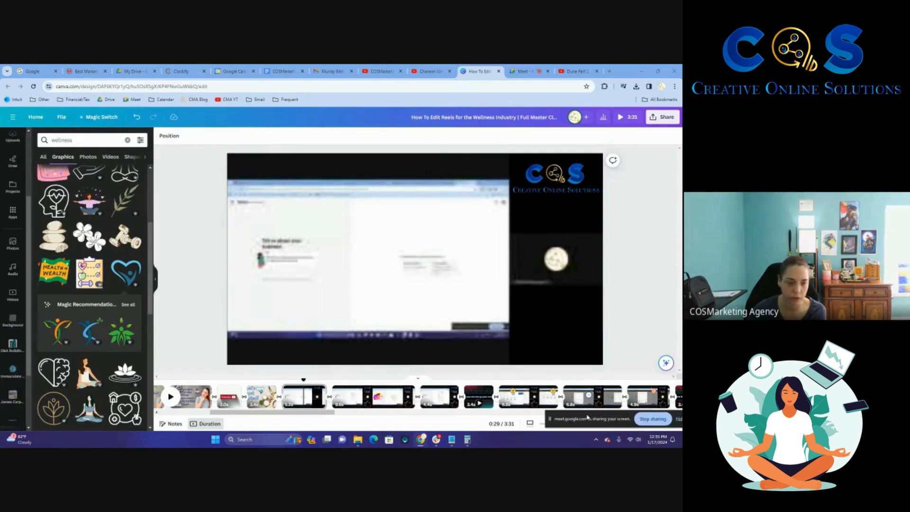
scroll(11, 408, down, 3)
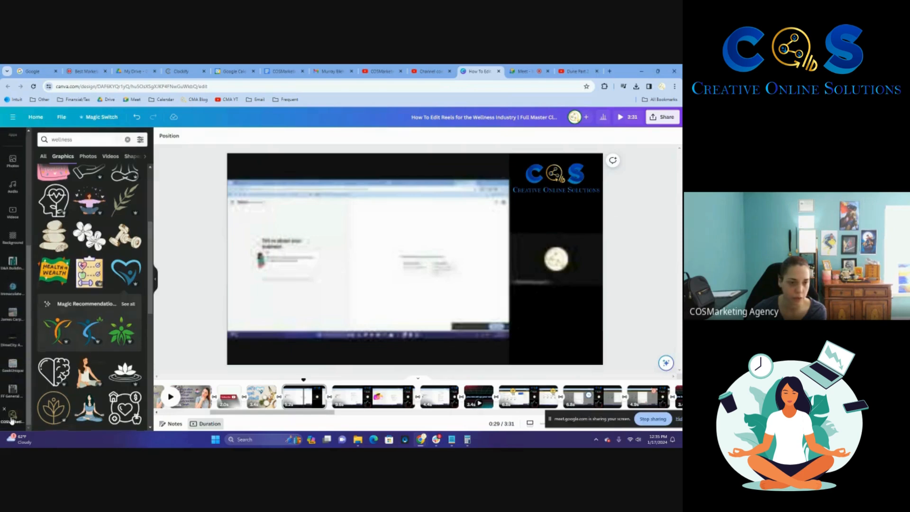
click(12, 417)
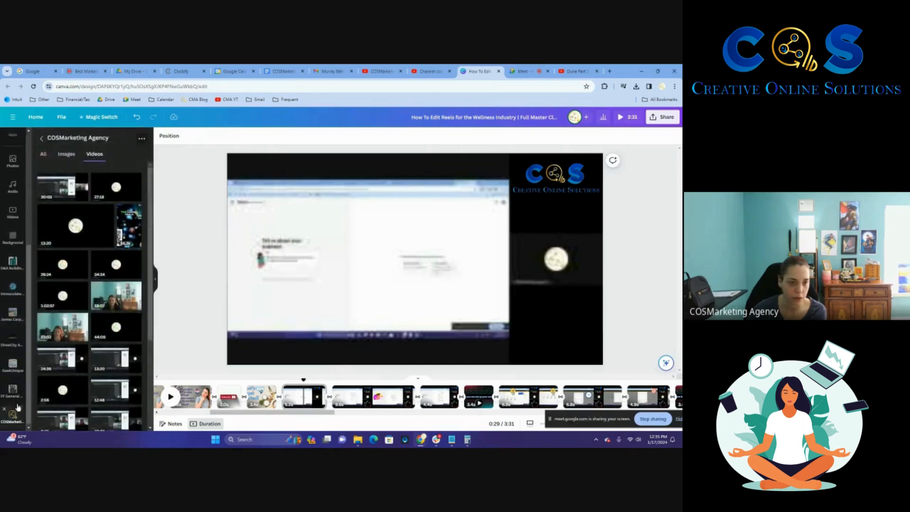
click(55, 191)
click(417, 136)
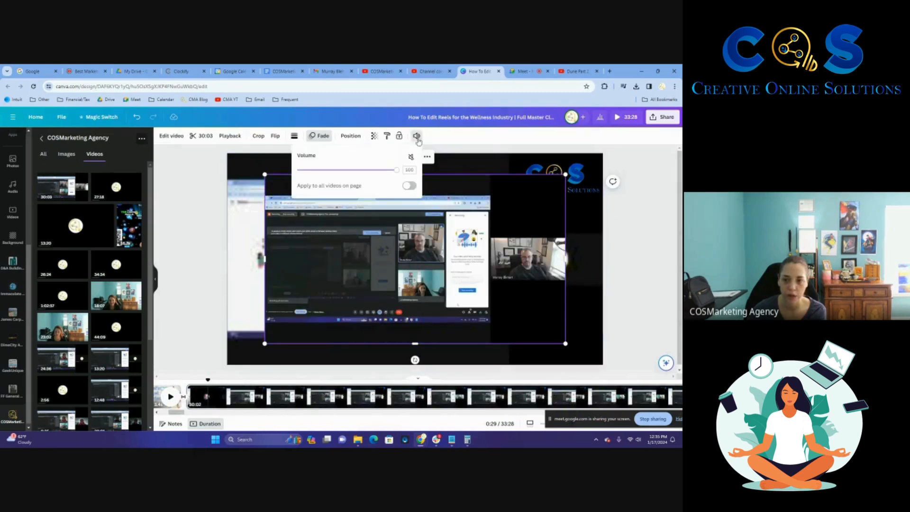
click(409, 169)
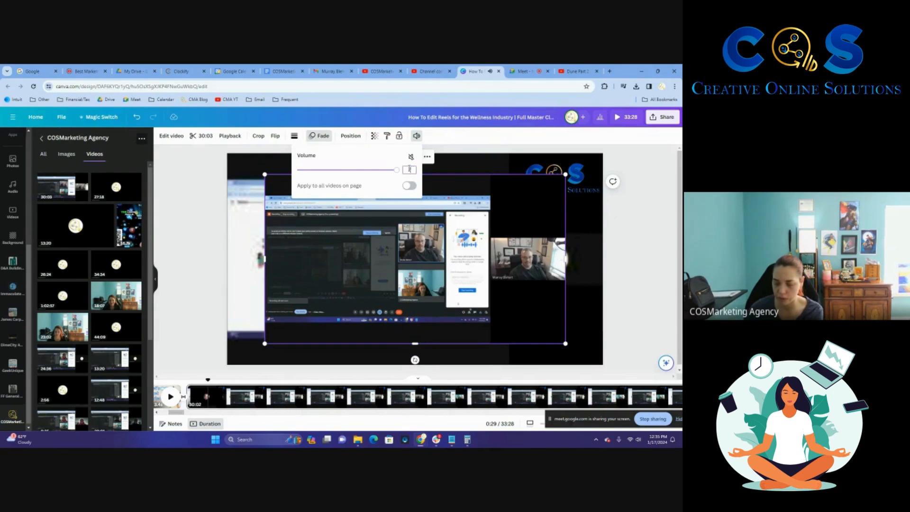
right_click(424, 160)
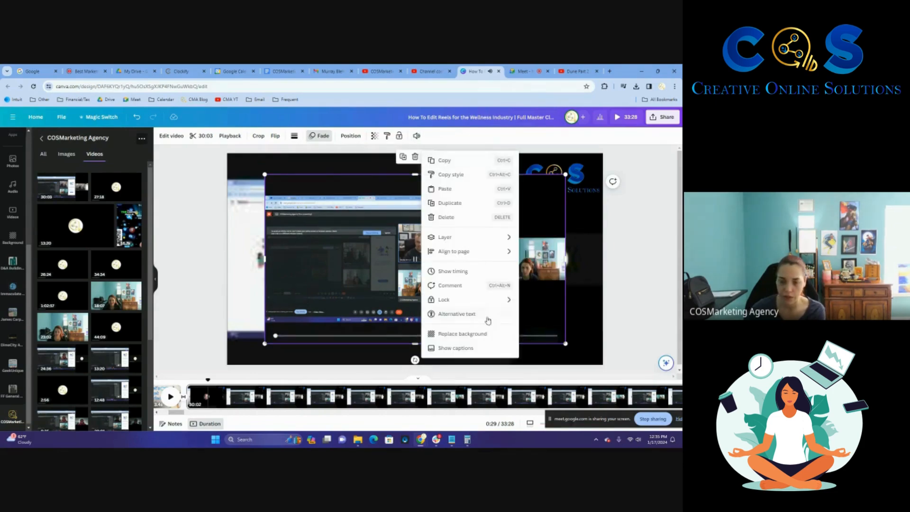
click(493, 335)
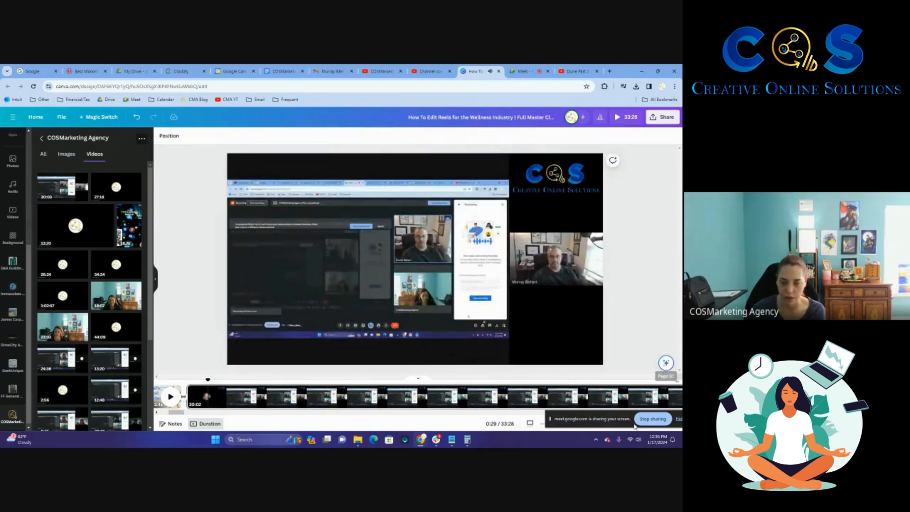
Step: Trim the start of the screen-recording page until it lasts 29:11, and play the new opening to check the cut
drag(588, 422, 73, 122)
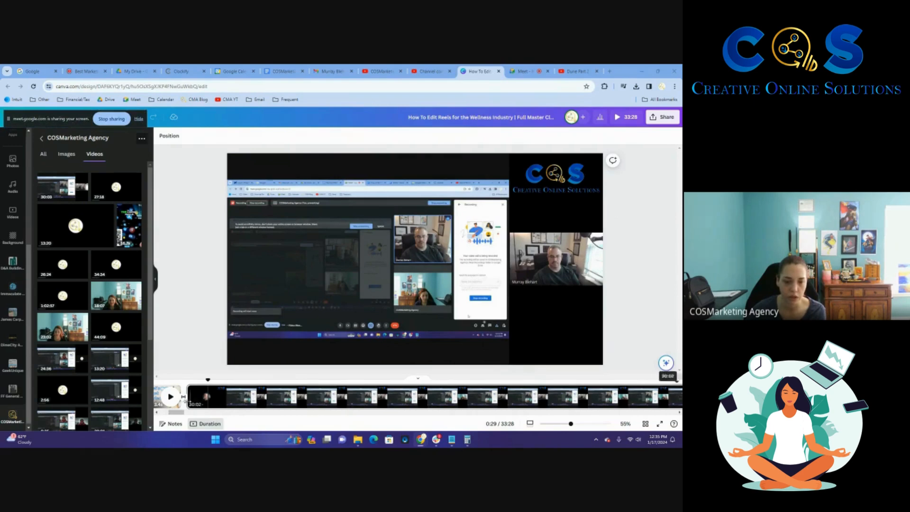
drag(189, 397, 325, 406)
drag(221, 403, 284, 400)
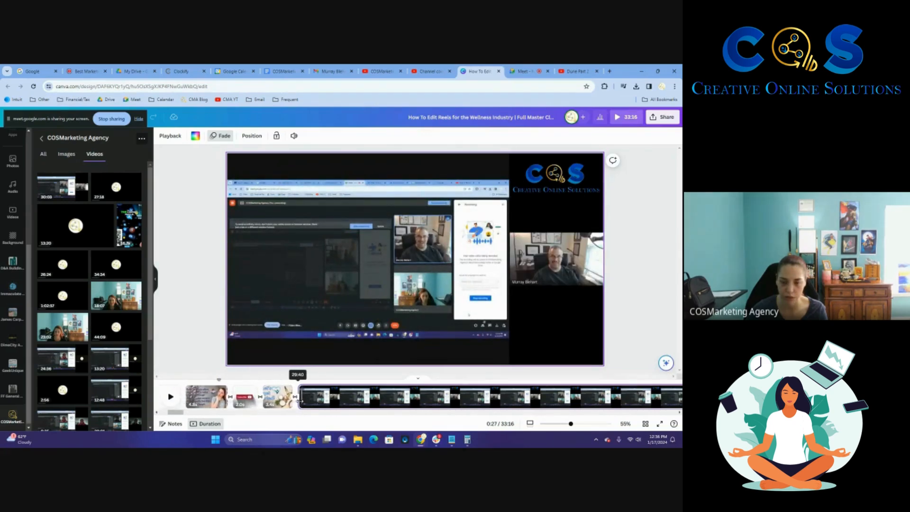
drag(300, 401, 550, 414)
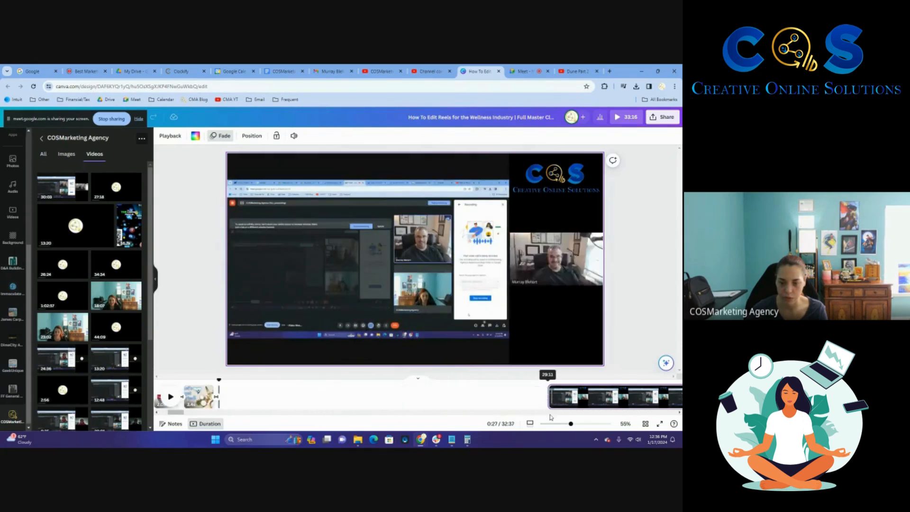
click(176, 402)
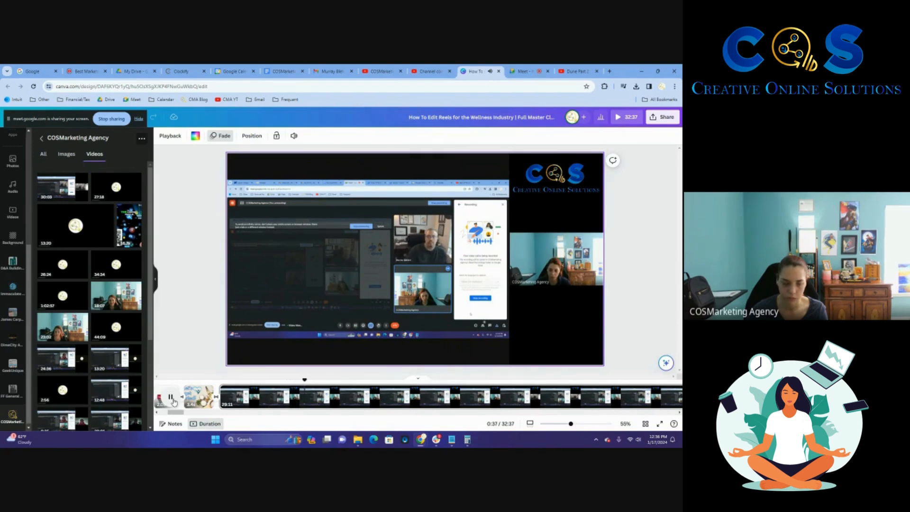
click(172, 400)
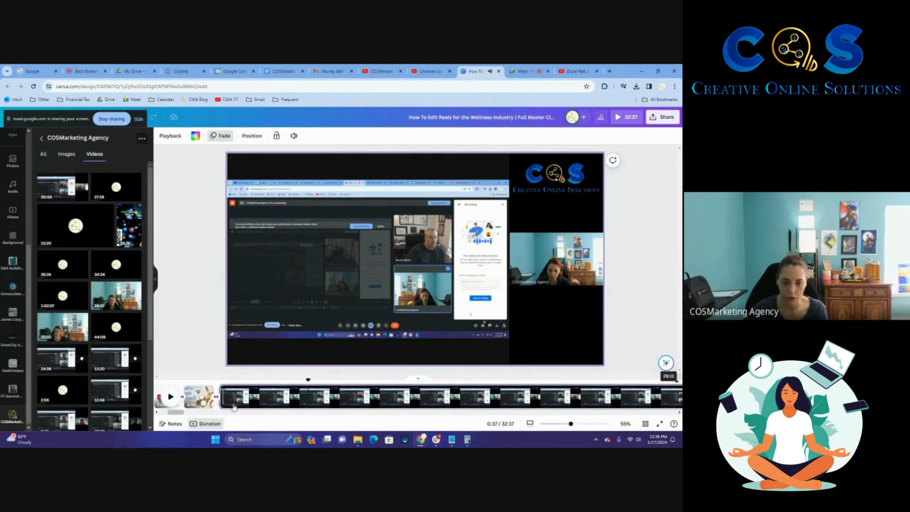
Step: Trim the start of the recording page further to a duration of 28:10, playing the opening after each cut
drag(224, 406, 411, 408)
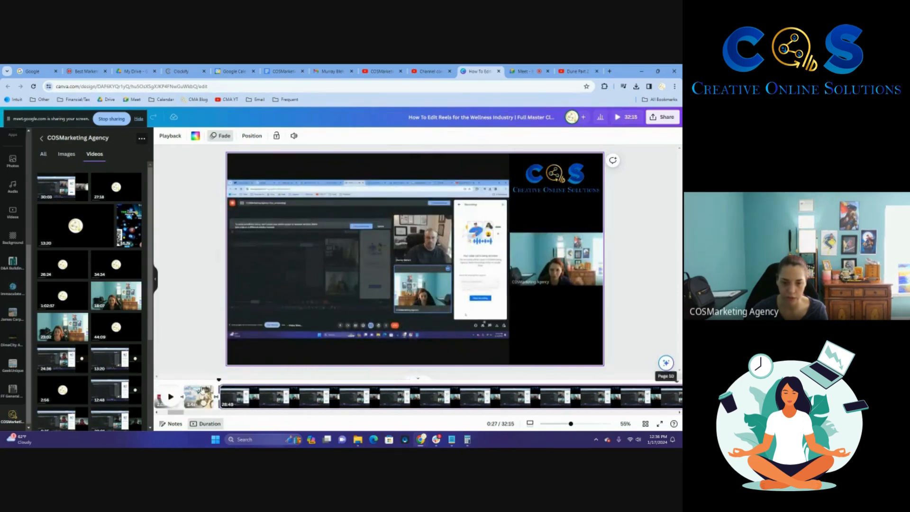
click(167, 400)
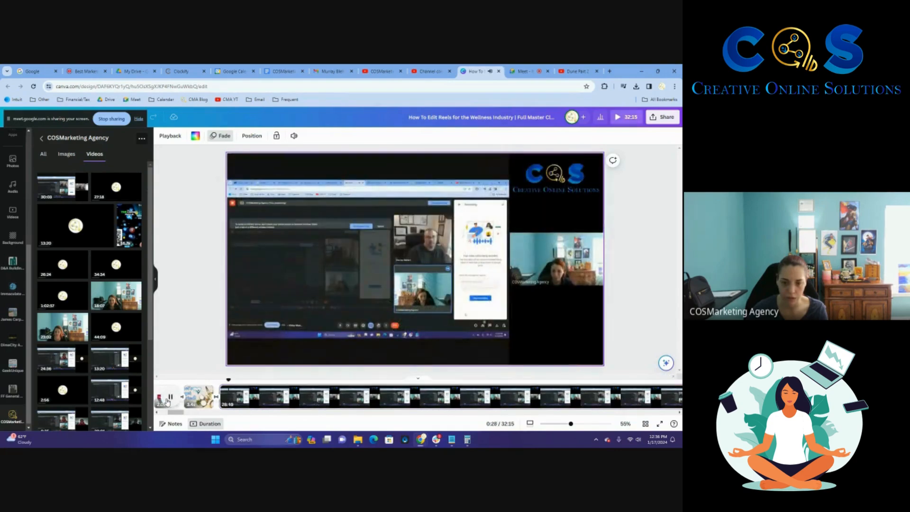
click(170, 398)
drag(225, 404, 444, 405)
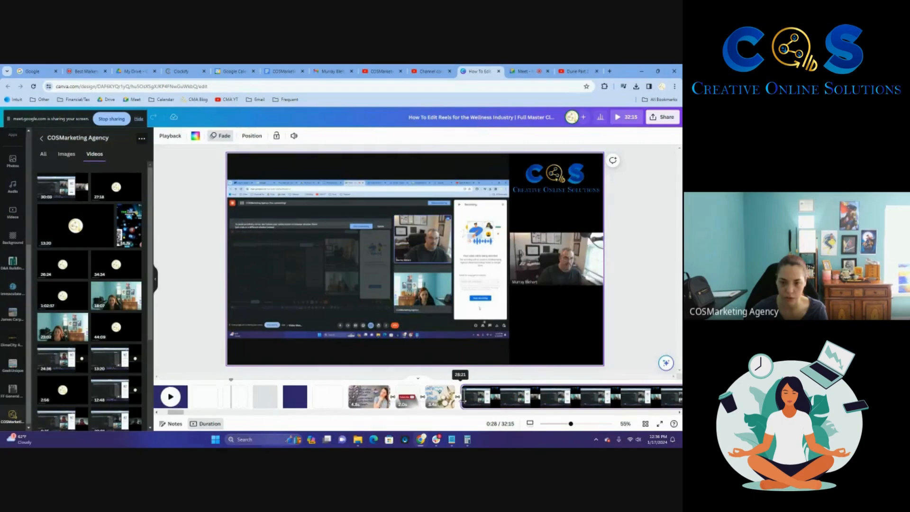
drag(462, 398, 550, 397)
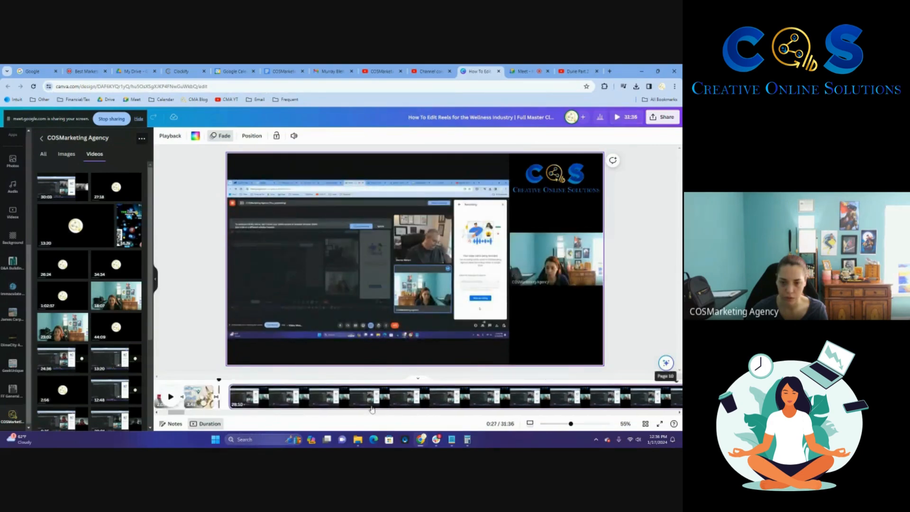
click(171, 397)
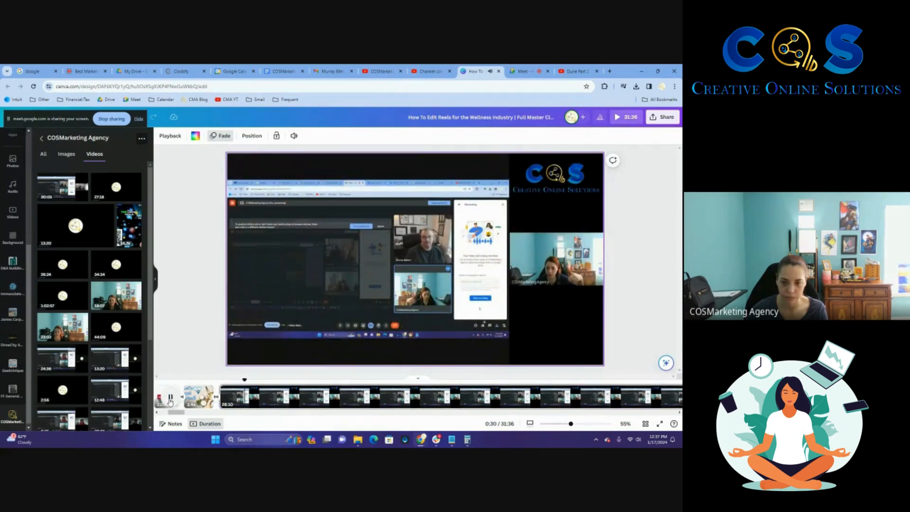
click(170, 399)
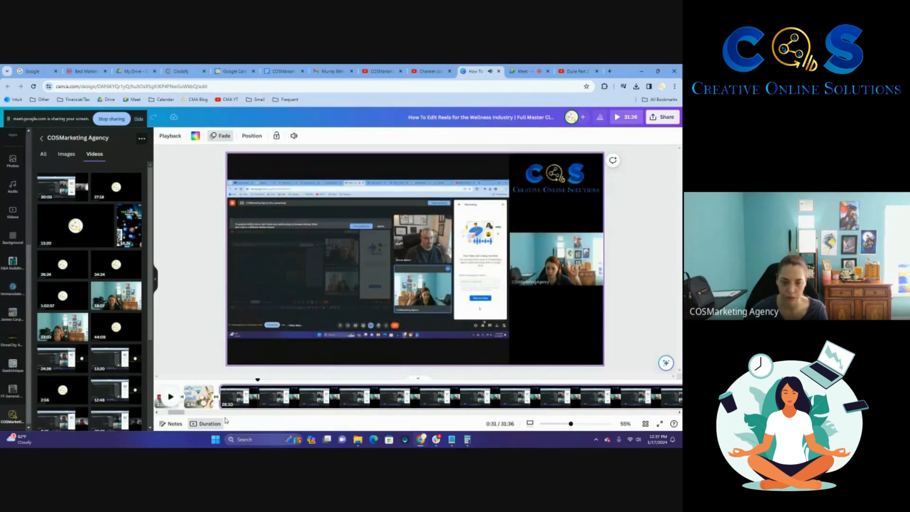
Step: Shorten the recording page from its start to 27:29, checking the opening by playback after each trim
drag(221, 399, 522, 408)
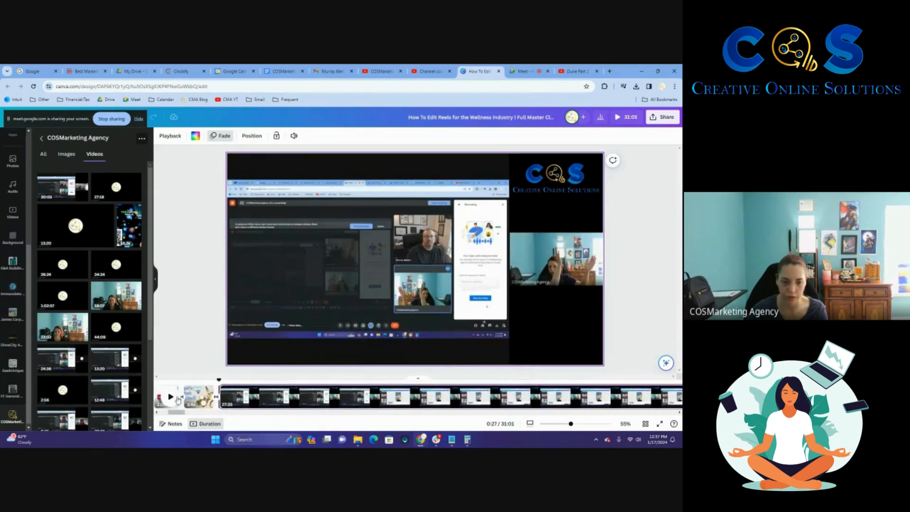
click(171, 398)
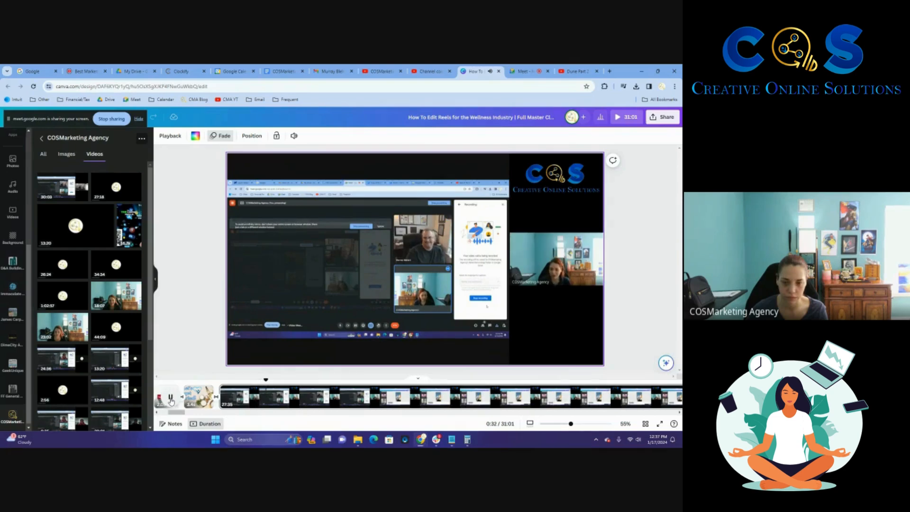
click(170, 401)
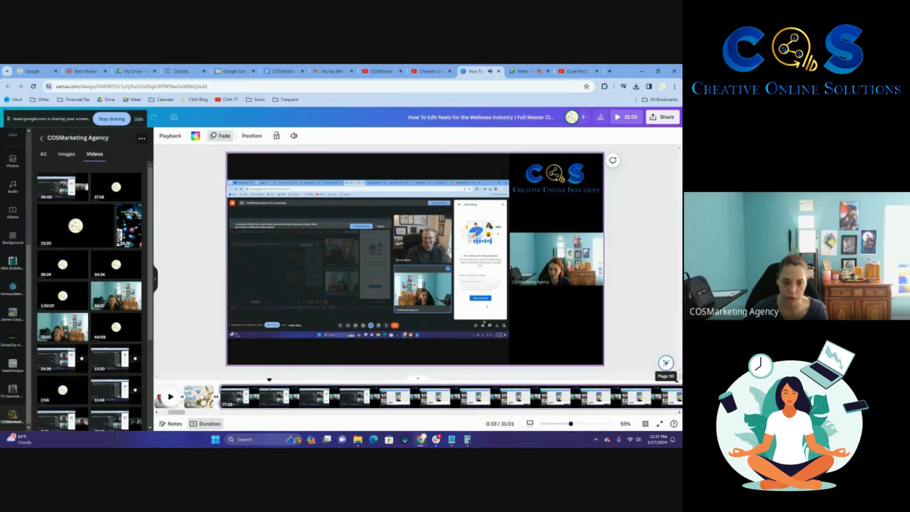
drag(221, 397, 269, 397)
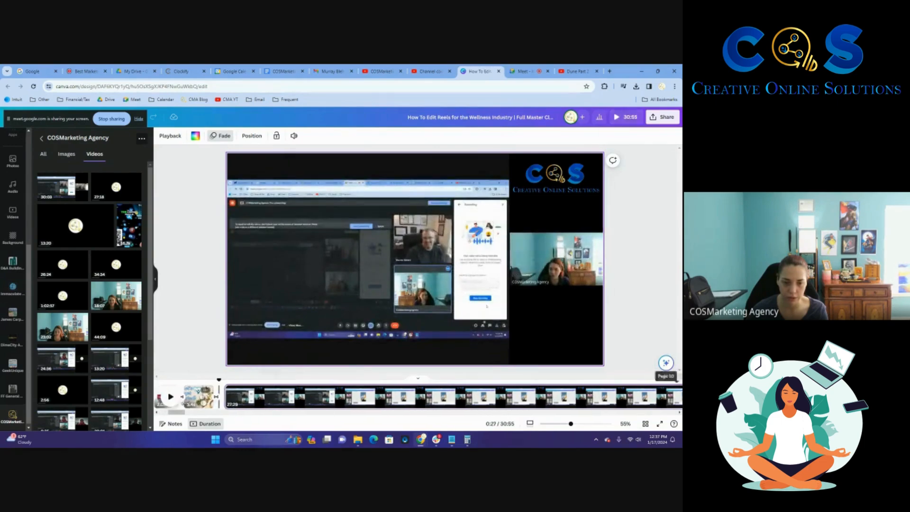
click(170, 399)
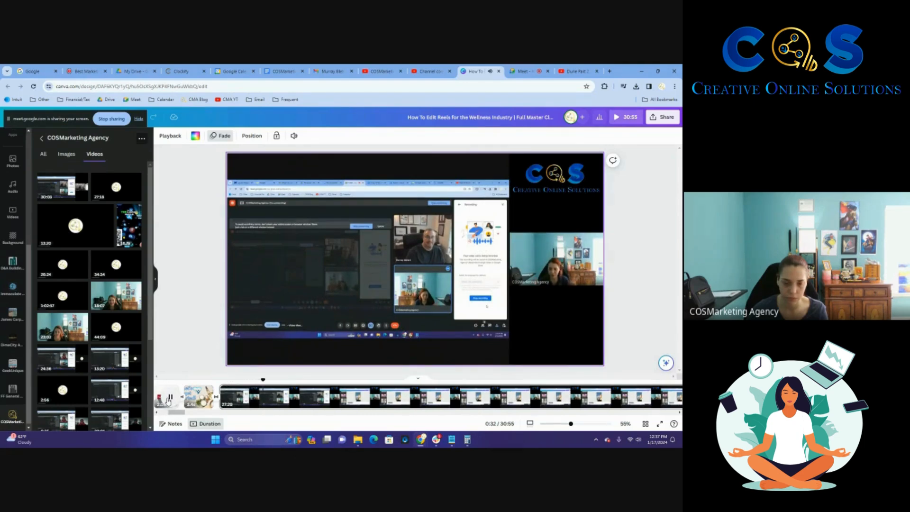
click(170, 397)
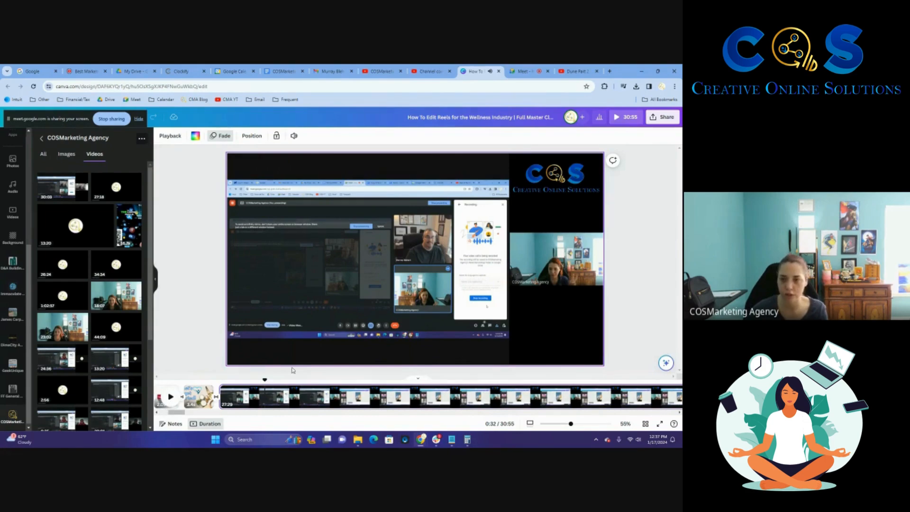
Step: Check the Google Meet call's recording page and return to the Canva reels design
click(529, 71)
click(373, 314)
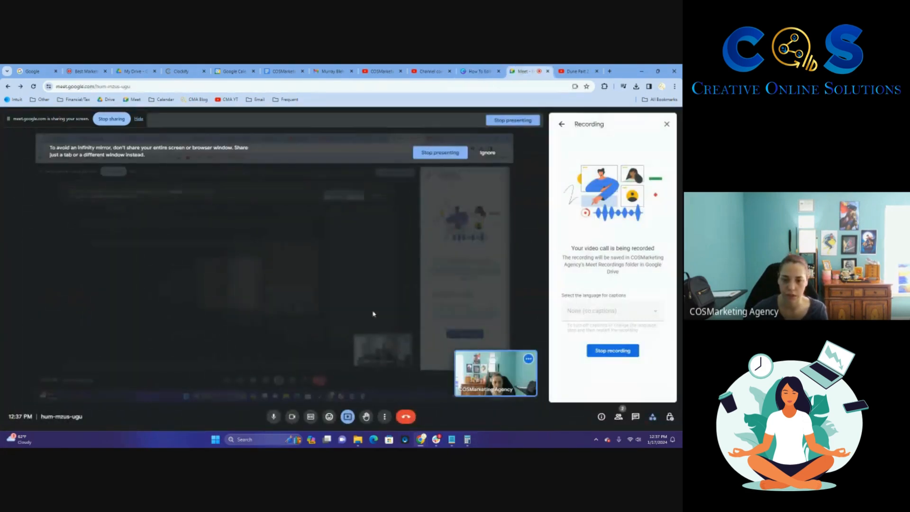
click(475, 75)
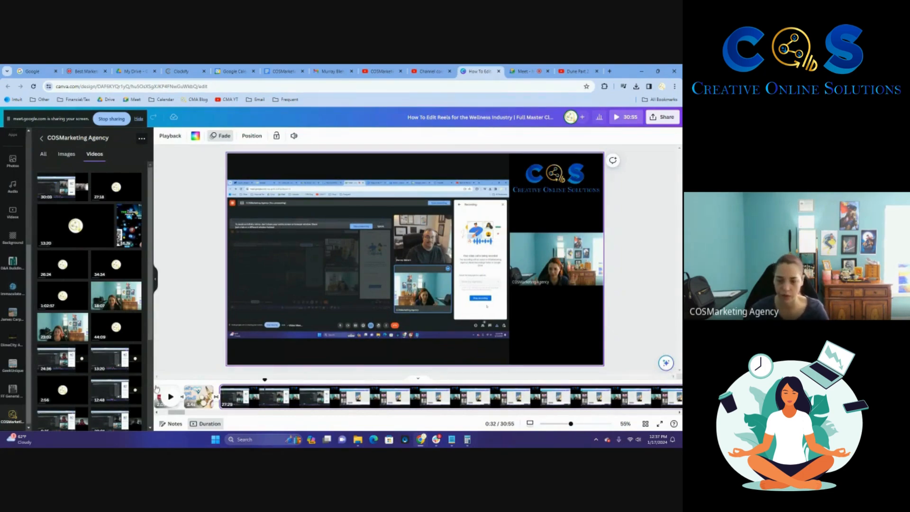
Step: Insert the wellness graphic of the meditating woman with clock and laptop, and place it in the black area below the webcam video
scroll(23, 185, up, 5)
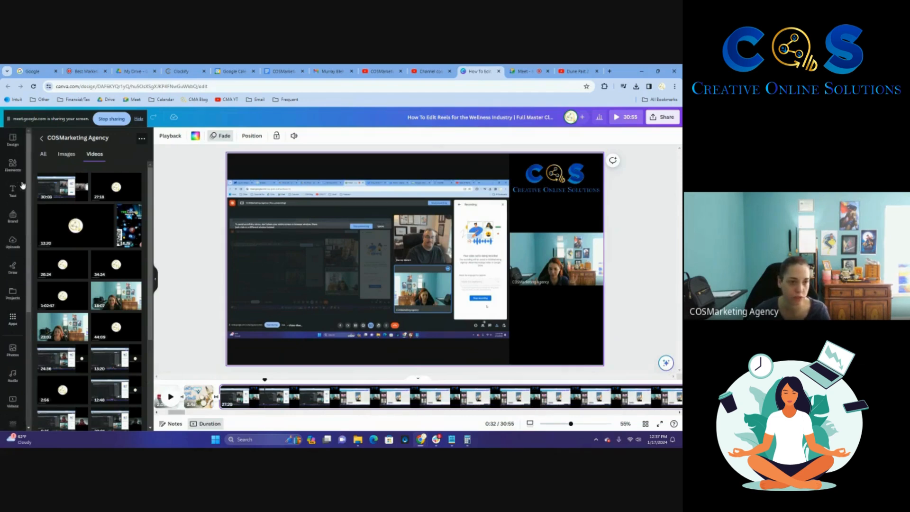
click(12, 167)
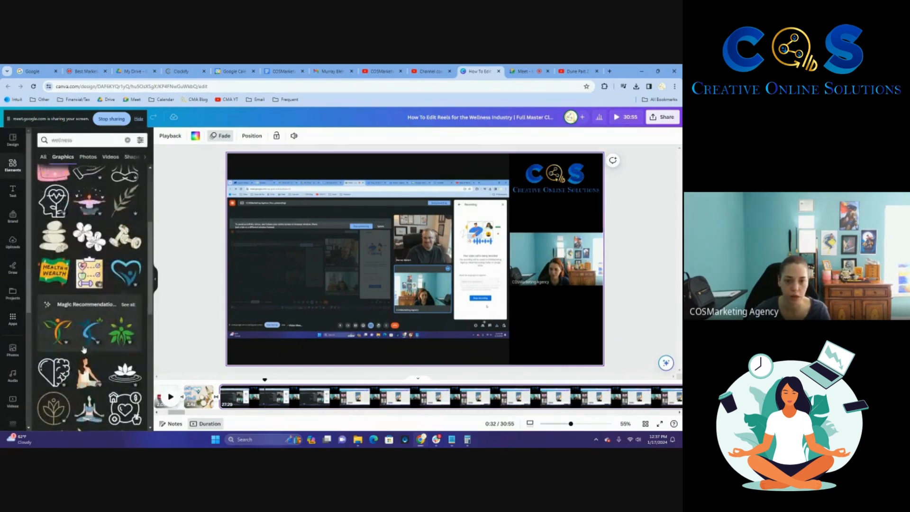
scroll(83, 350, up, 3)
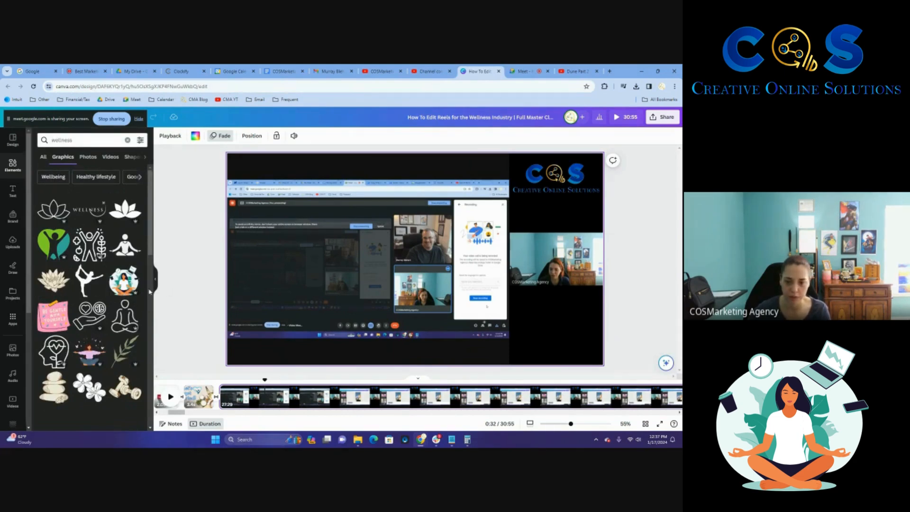
click(125, 281)
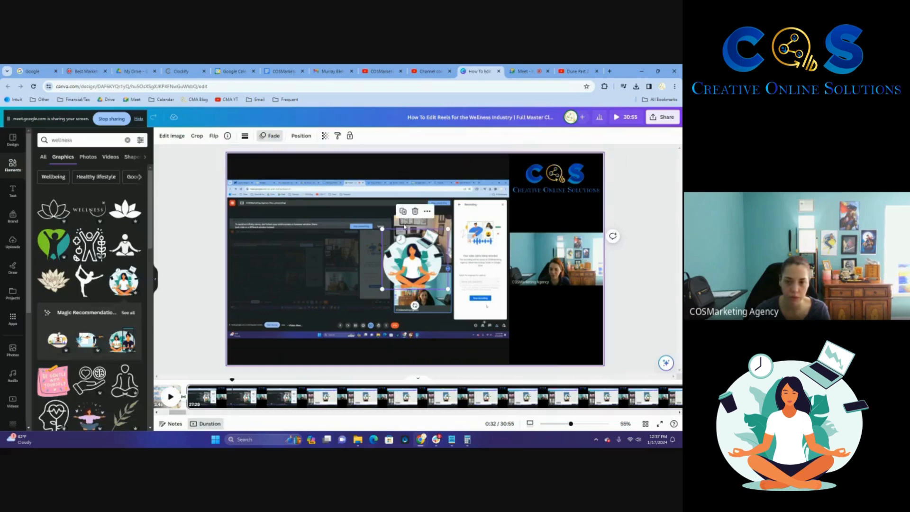
drag(380, 229, 519, 290)
drag(569, 322, 571, 325)
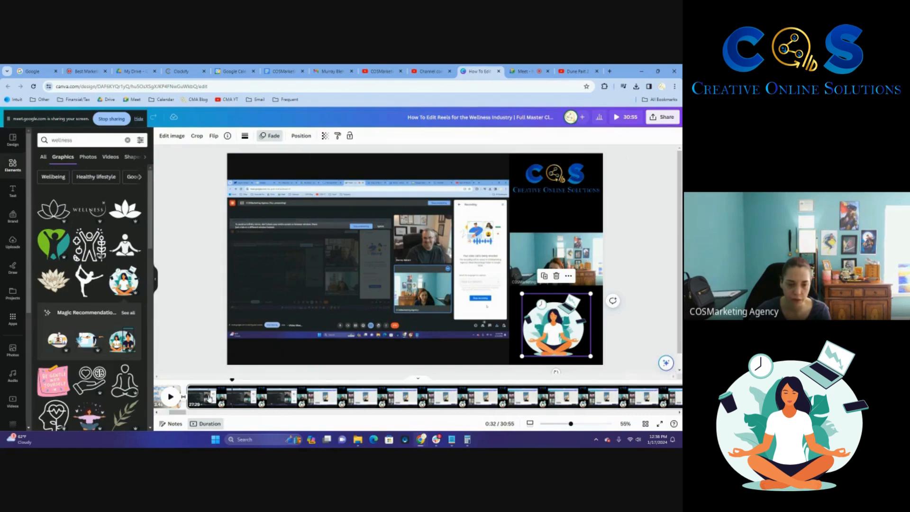
Step: Review the recording page's animation options and view all magic recommendations related to the wellness graphic
click(248, 159)
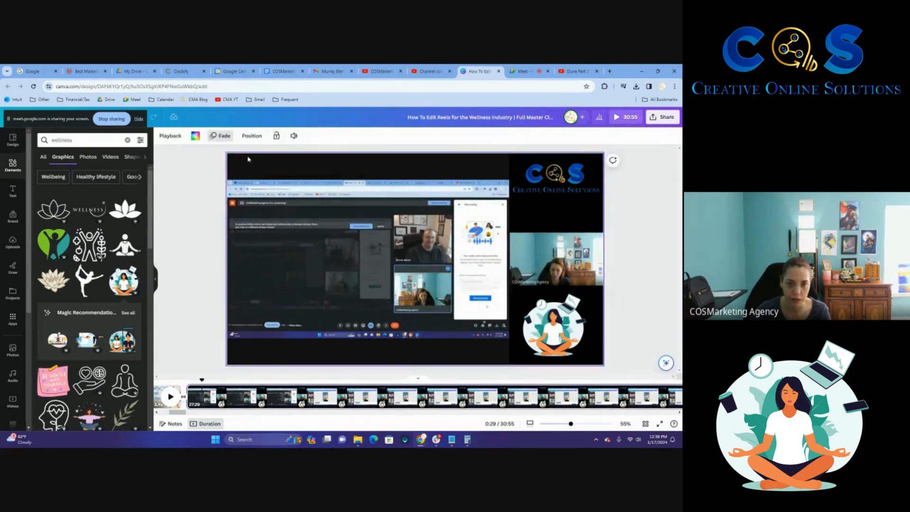
click(213, 137)
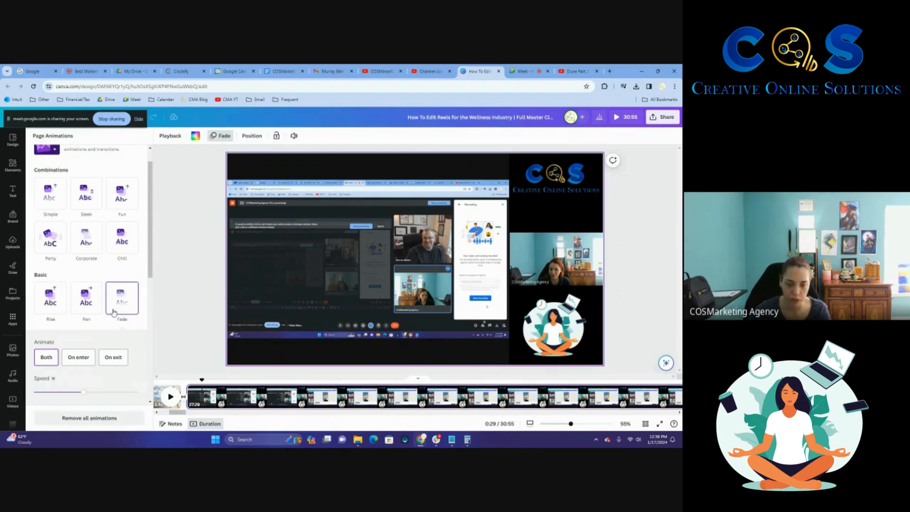
click(178, 303)
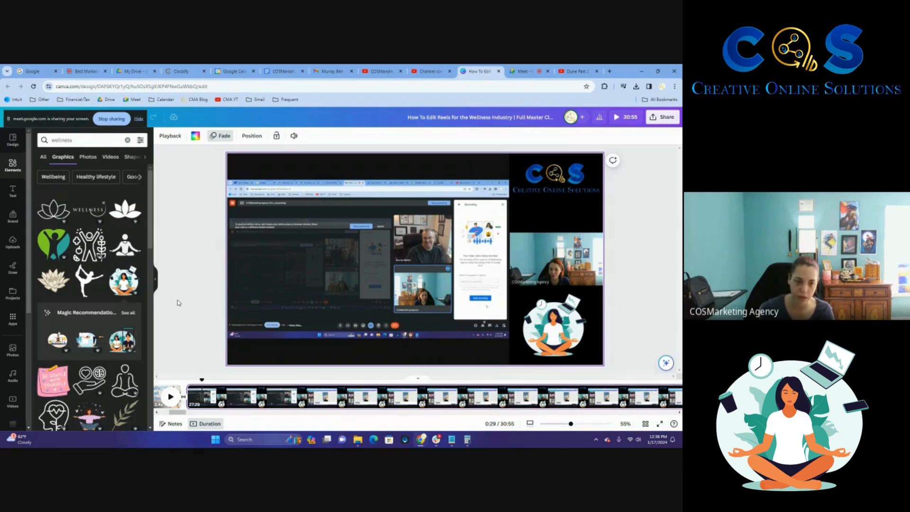
click(128, 313)
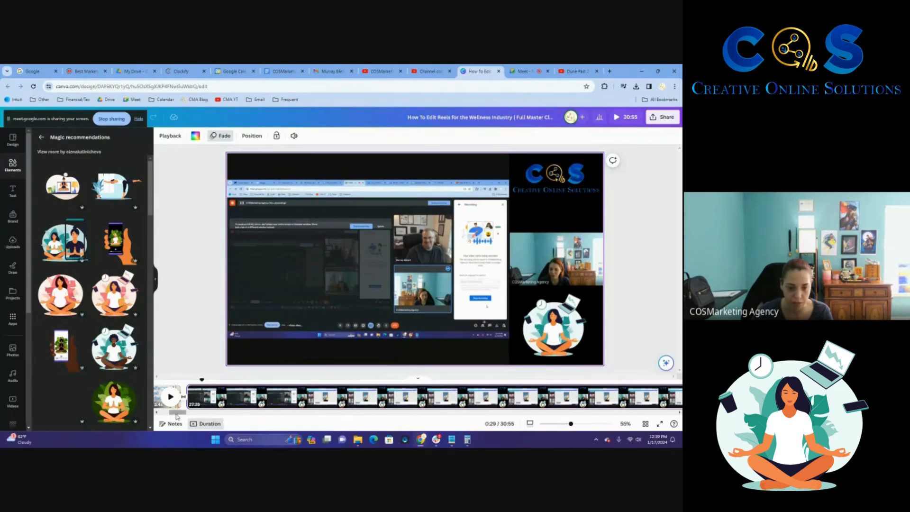
Step: Play the recording further along to find a cut point, and split the page at 1:25
mouse_move(177, 413)
mouse_down()
mouse_move(191, 416)
mouse_move(182, 417)
mouse_up()
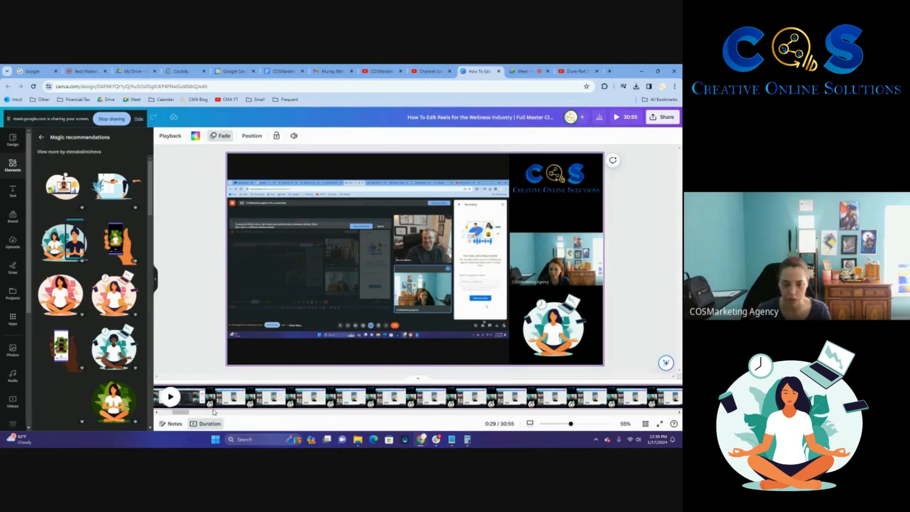
drag(182, 412, 192, 415)
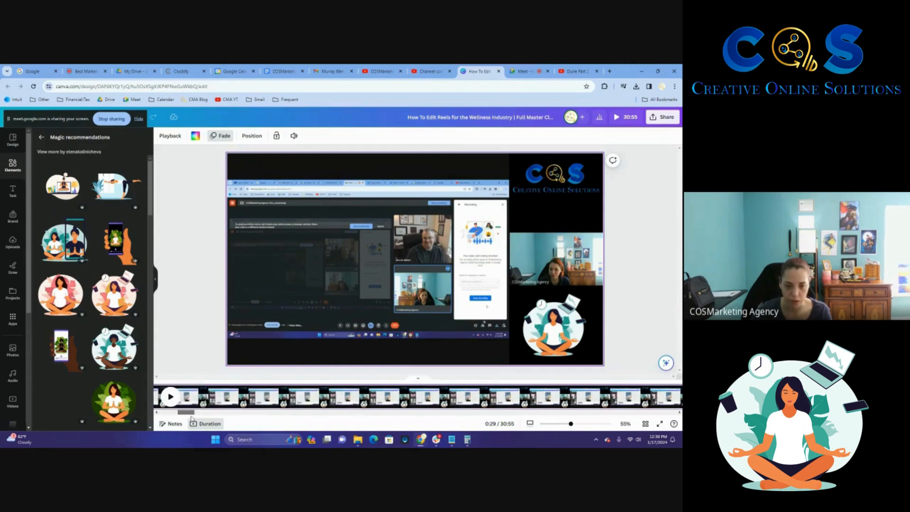
click(308, 404)
click(171, 400)
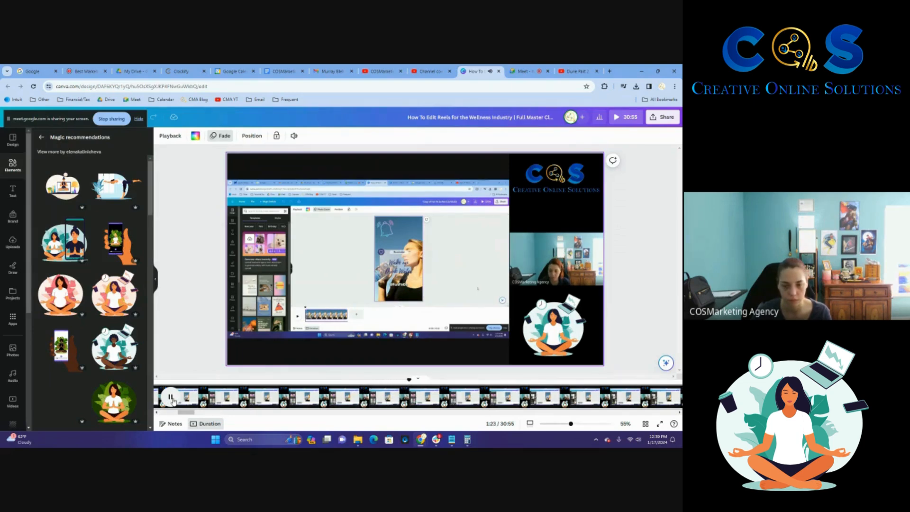
click(173, 401)
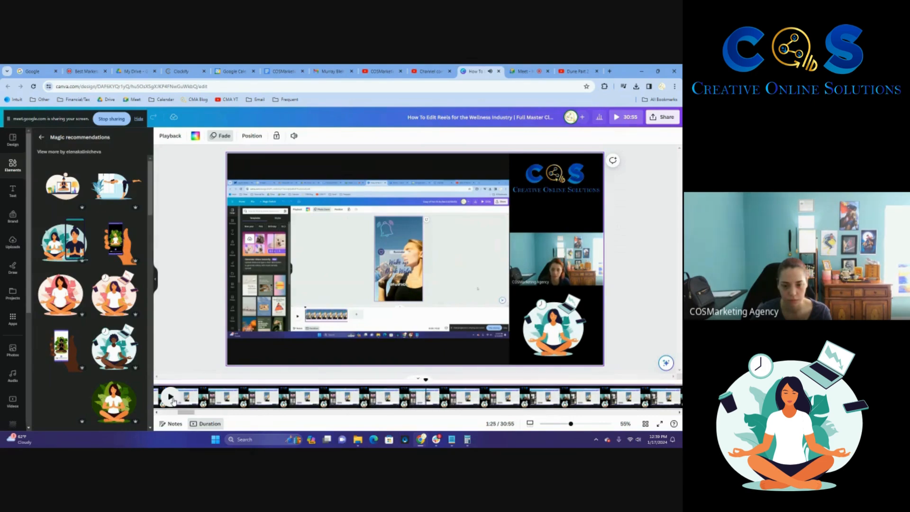
right_click(427, 401)
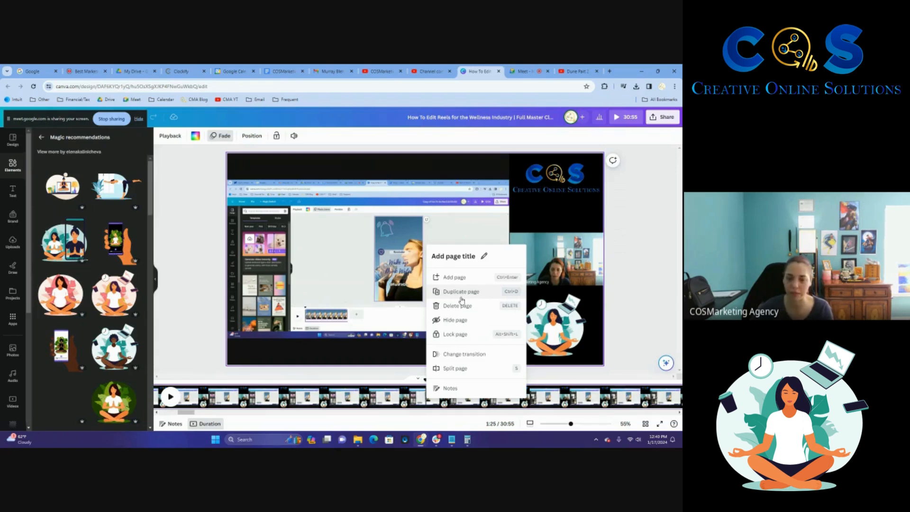
click(456, 369)
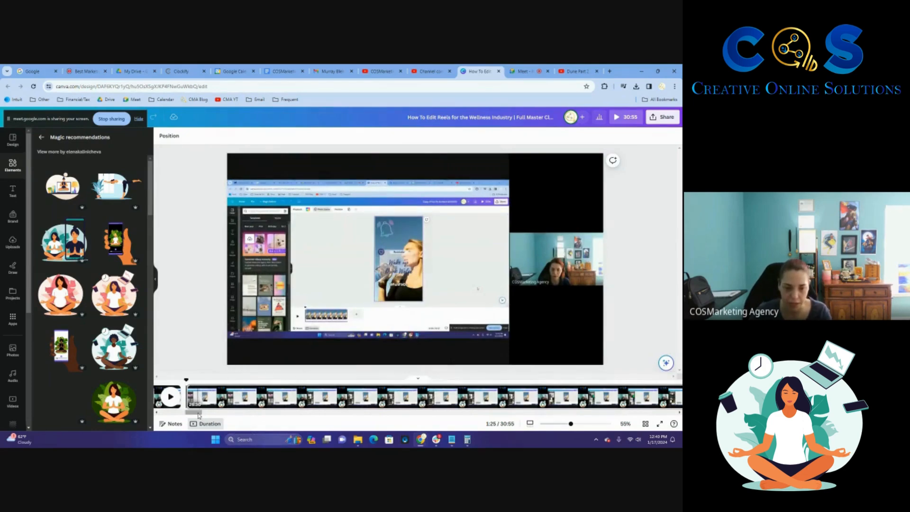
Step: Delete the old TikTok tutorial clips between the title cards from 28:02 up to just after "Your type of ad should depend on your end goals"
drag(198, 415, 631, 416)
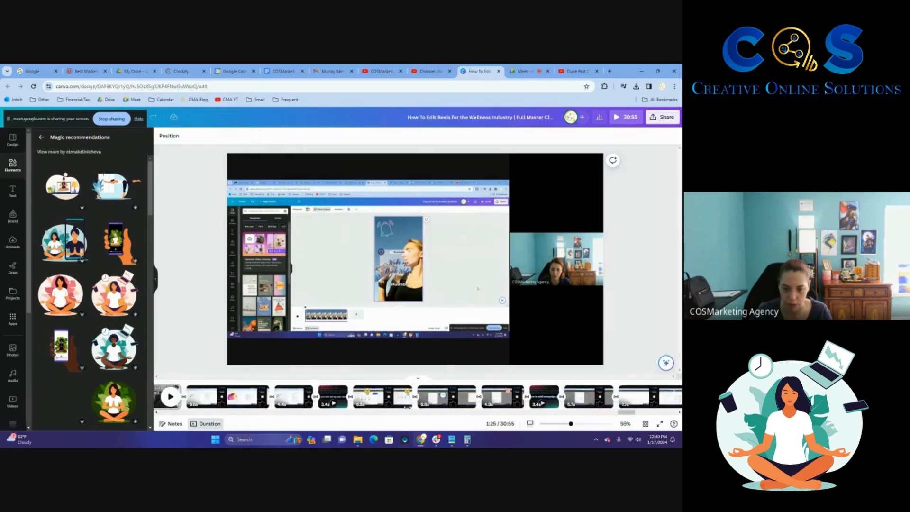
click(234, 401)
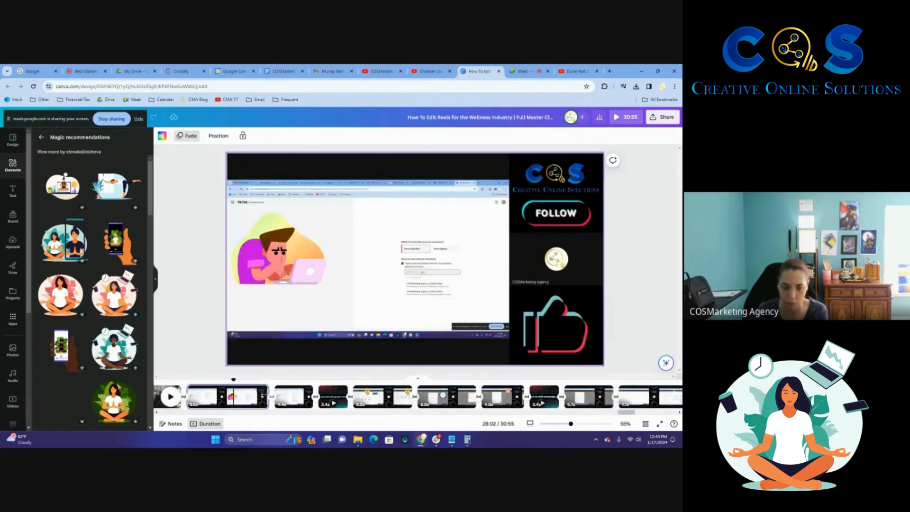
key(Delete)
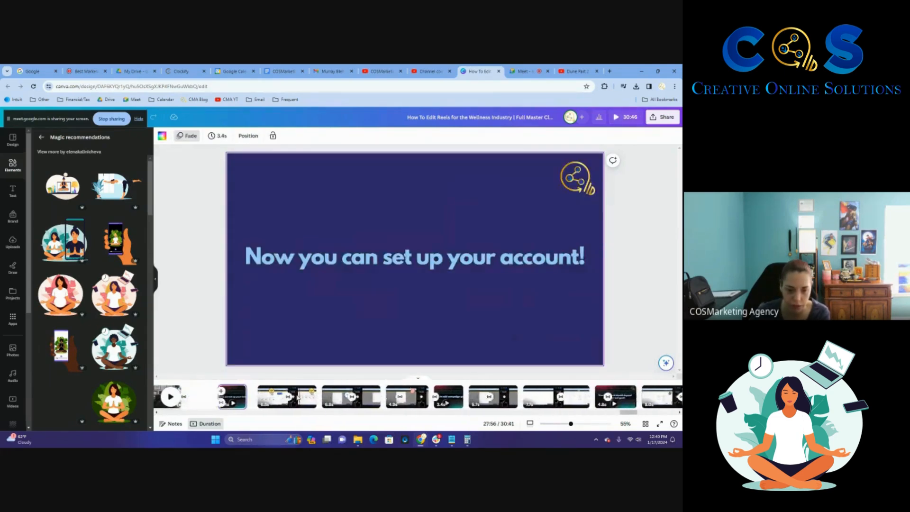
click(261, 400)
key(Delete)
key(Delete)
key(Delete)
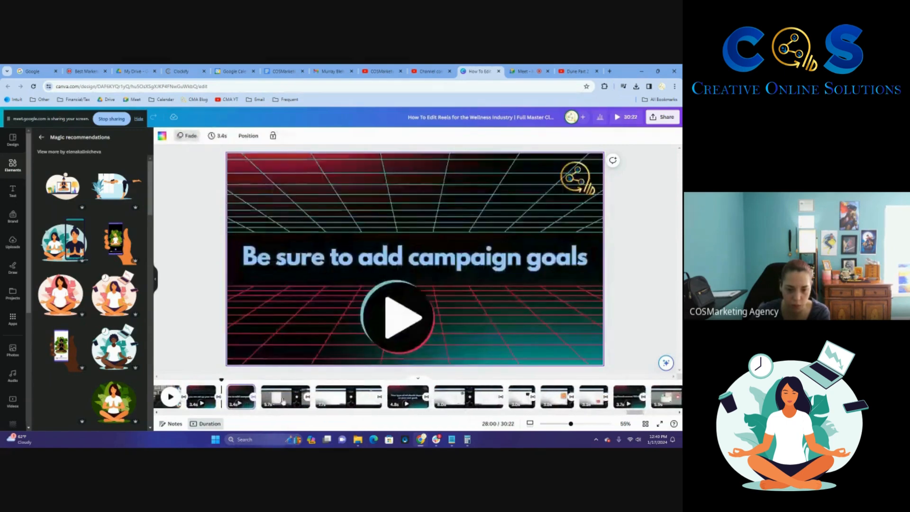
click(278, 400)
key(Delete)
key(Delete)
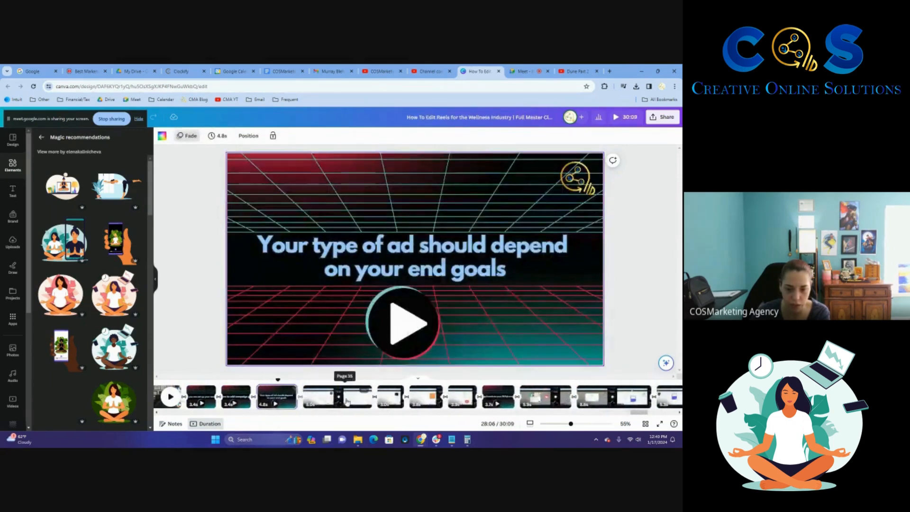
click(347, 400)
key(Delete)
key(Delete)
key(Delete)
key(Delete)
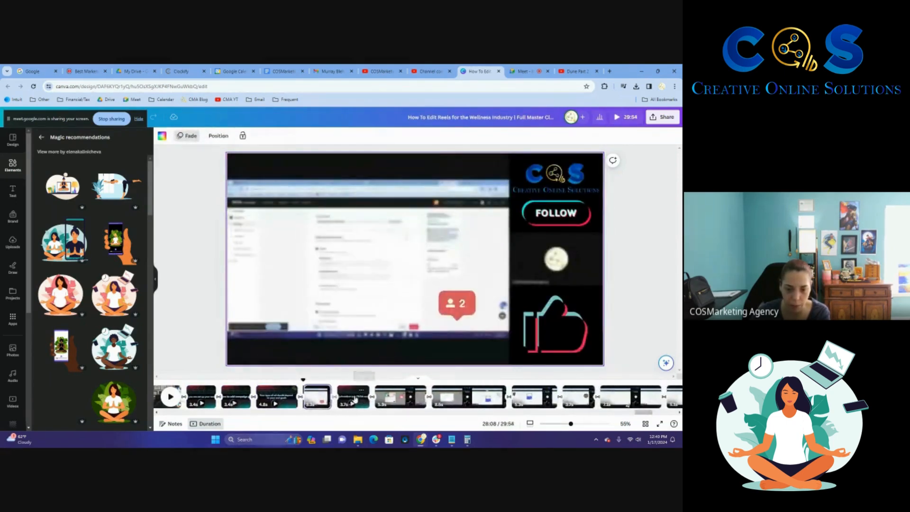
Step: Delete the remaining old TikTok clips and surplus title cards before the "We hope you enjoyed this tutorial video!" page, keeping the subscribe clip
click(366, 401)
key(Delete)
key(Delete)
key(Delete)
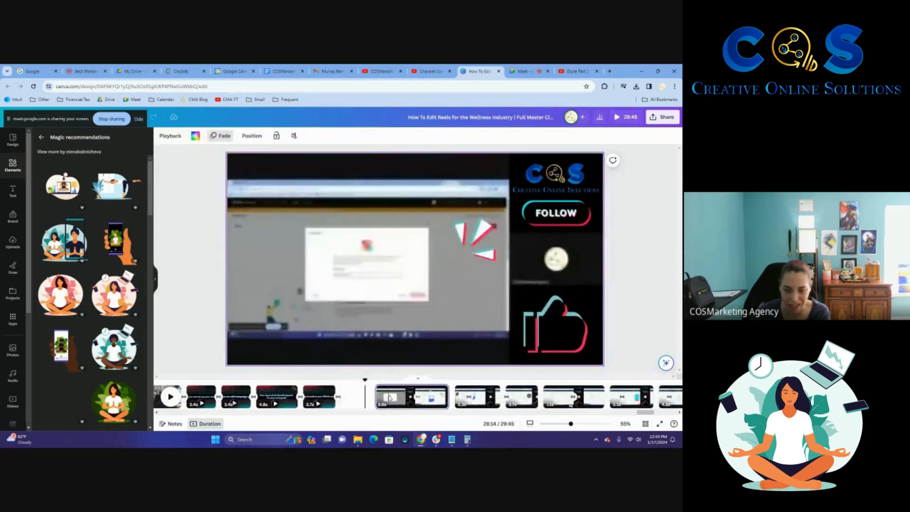
key(Delete)
key(Delete)
key(Delete)
key(Delete)
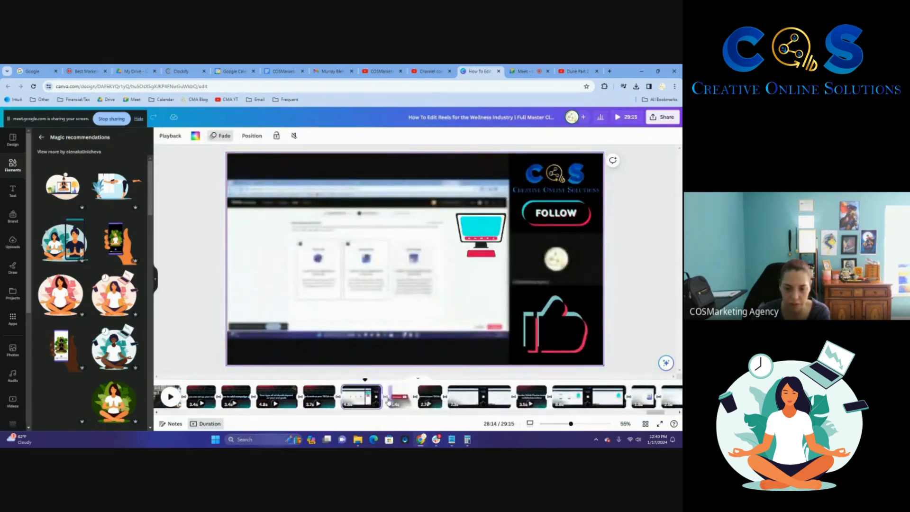
click(385, 405)
key(Delete)
key(Delete)
key(Delete)
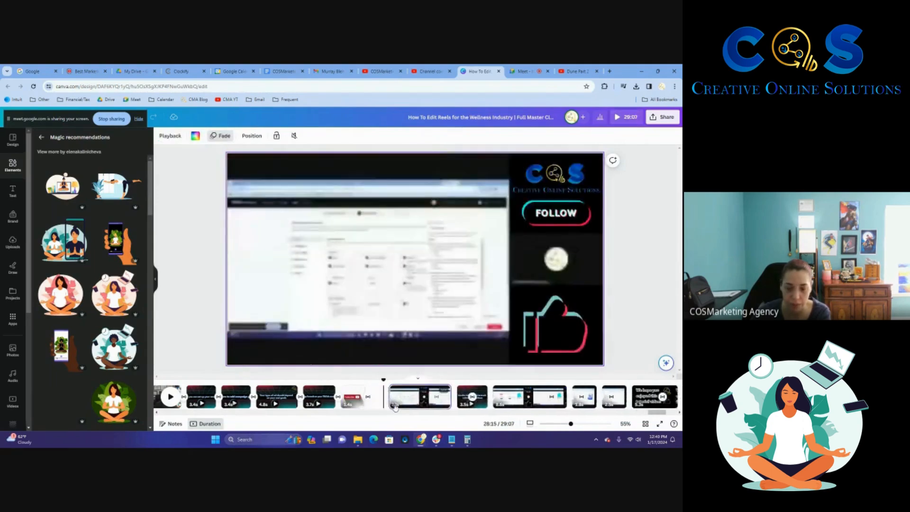
key(Delete)
key(Delete)
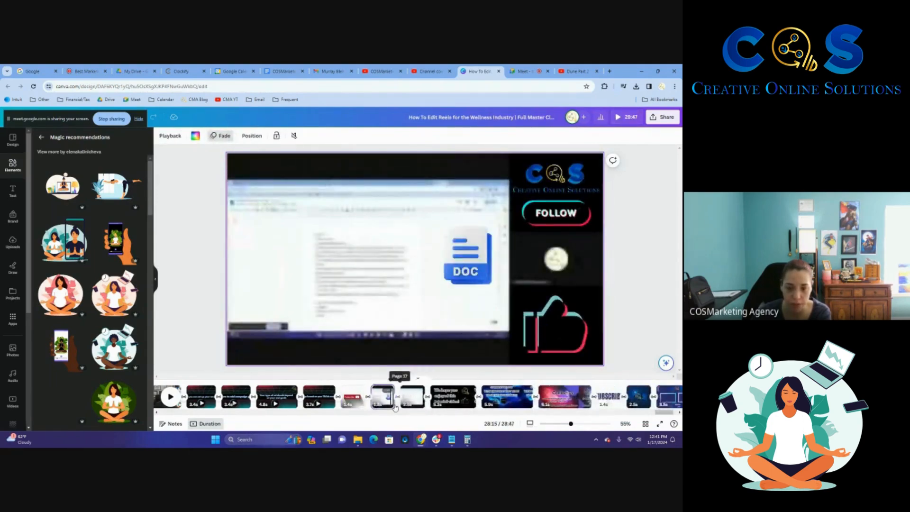
key(Delete)
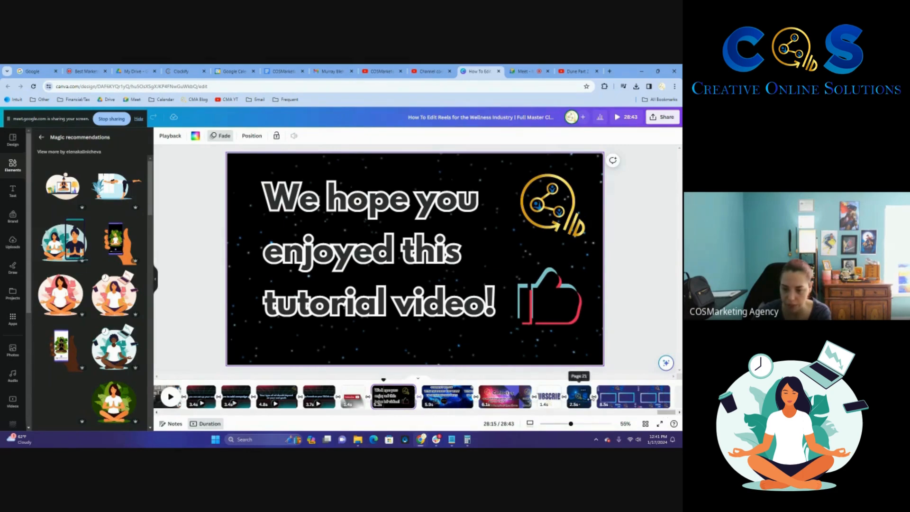
Step: Move the "Now you can set up your account!" title card to the 1:25 split between the two parts of the new recording
mouse_move(665, 413)
mouse_down()
mouse_move(596, 415)
mouse_move(661, 415)
mouse_up()
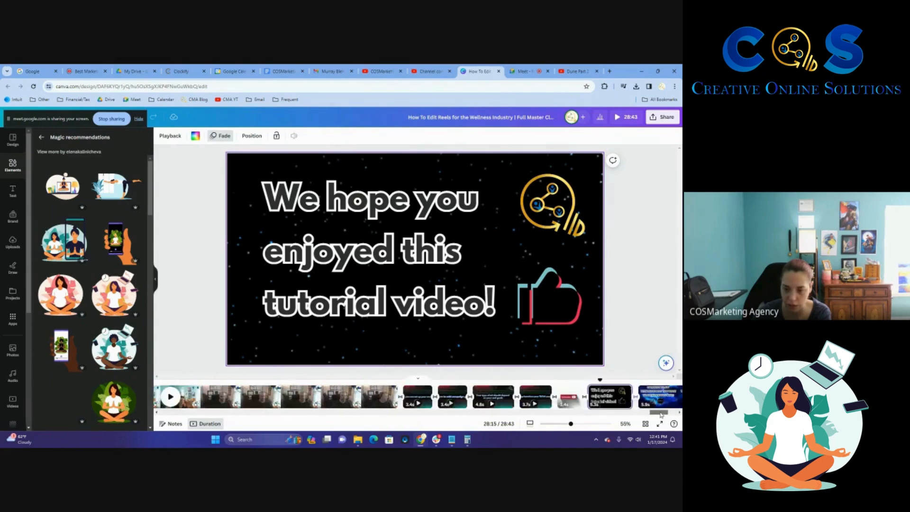
click(415, 398)
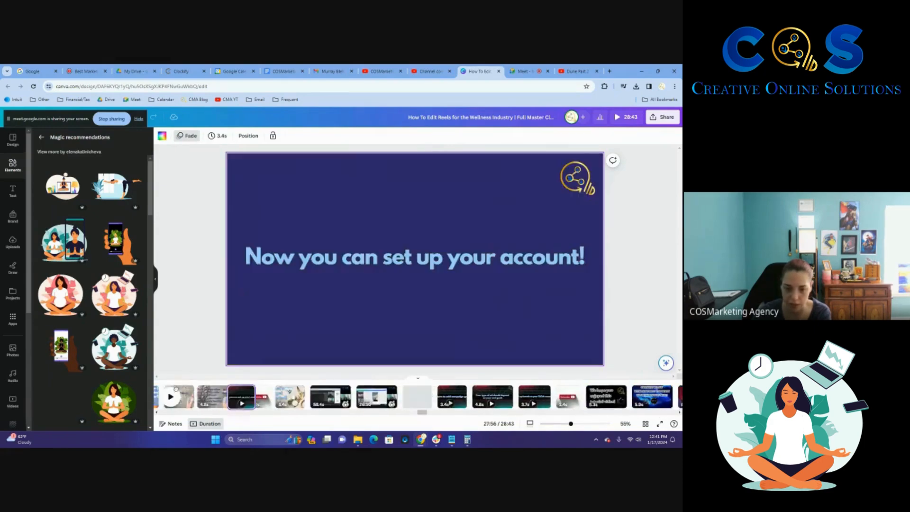
drag(681, 393, 382, 399)
drag(647, 412, 191, 418)
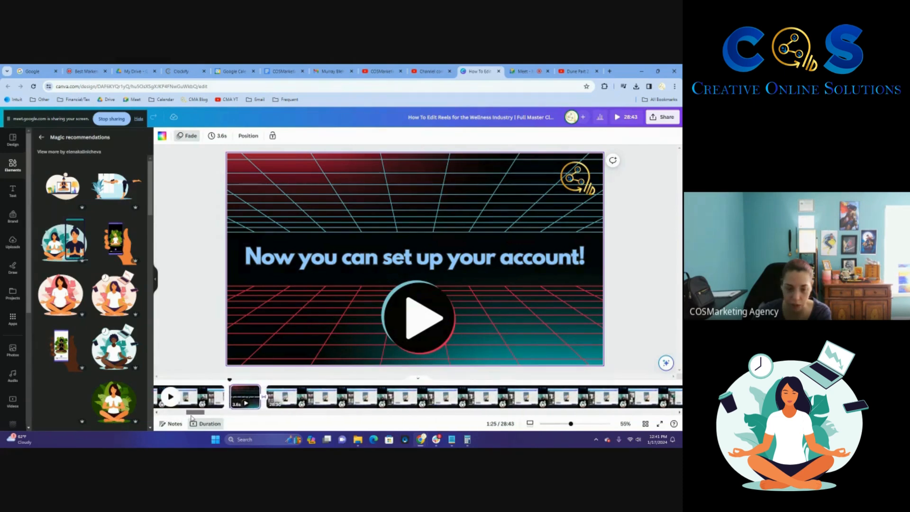
click(239, 396)
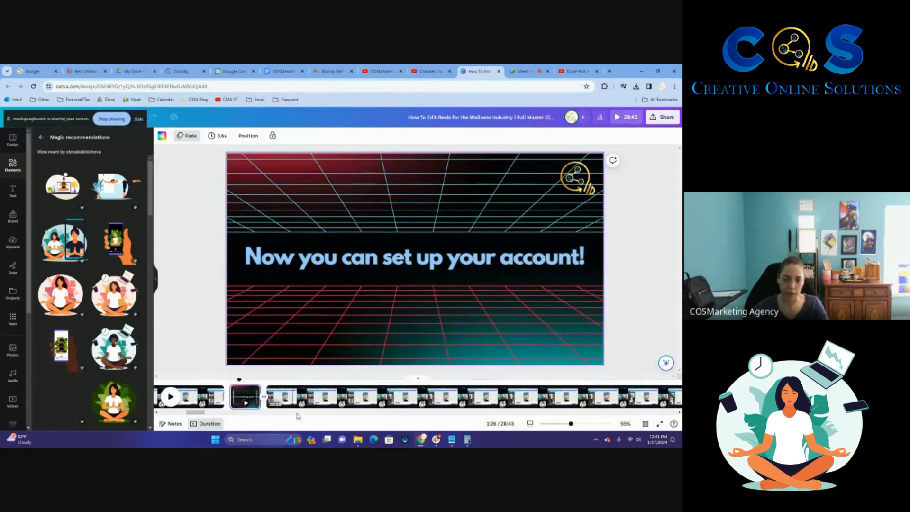
Step: Replace the title card's text with "Plan ahead before you start editing"
double_click(372, 258)
text(P)
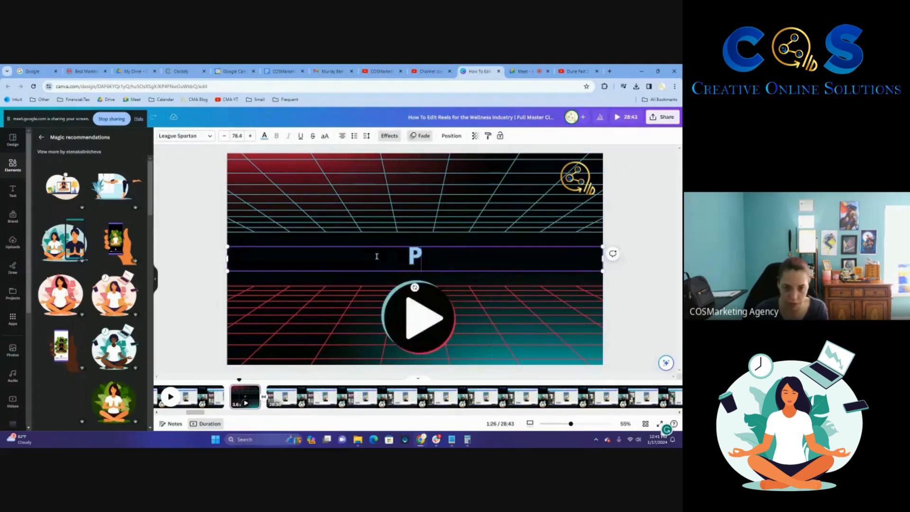
text(lan ahead)
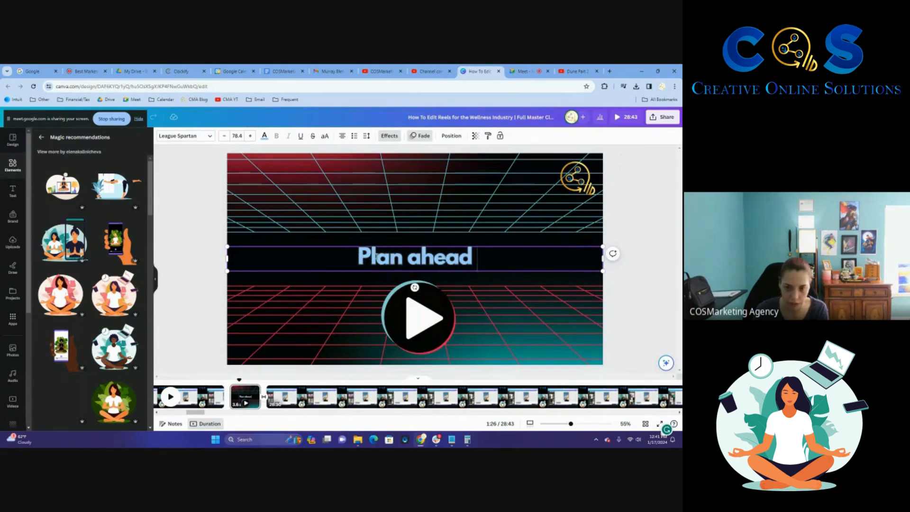
text( before you start editing)
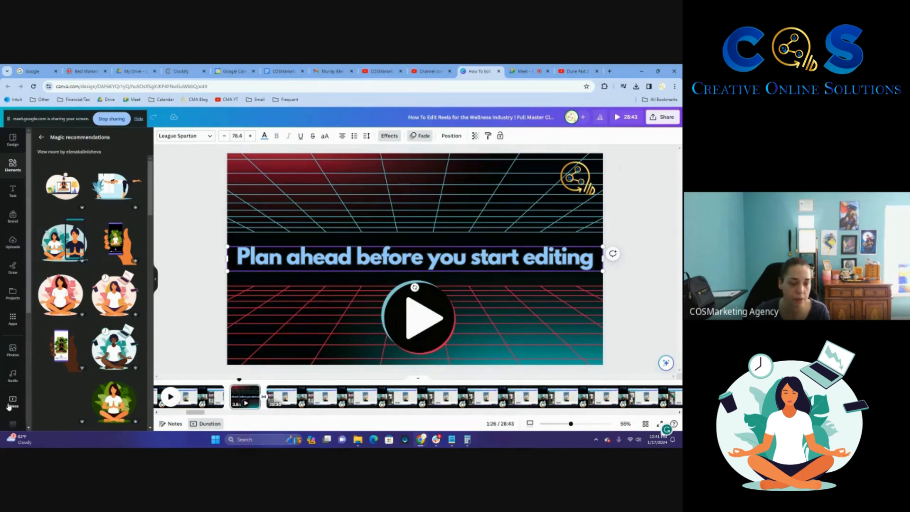
Step: Find the blue water-ripple image among the wellness photos and make it the title card's background
click(12, 350)
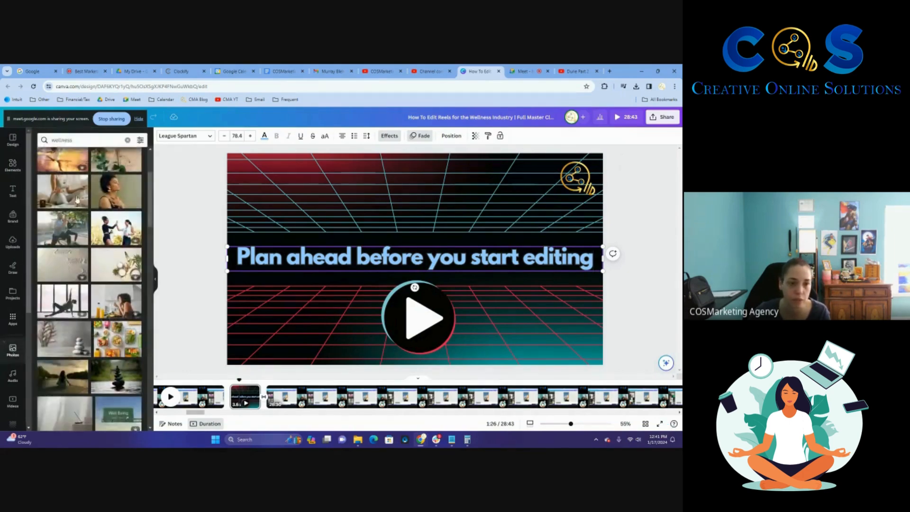
scroll(116, 285, down, 10)
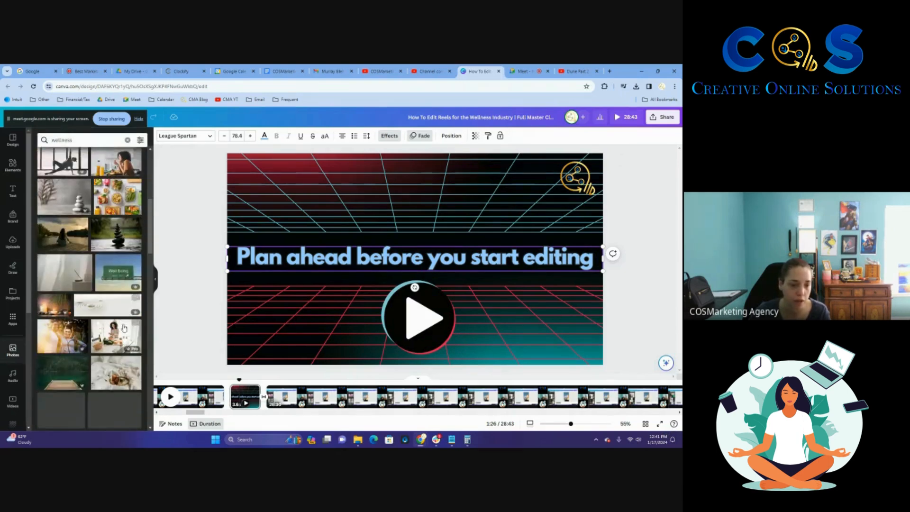
scroll(120, 338, down, 3)
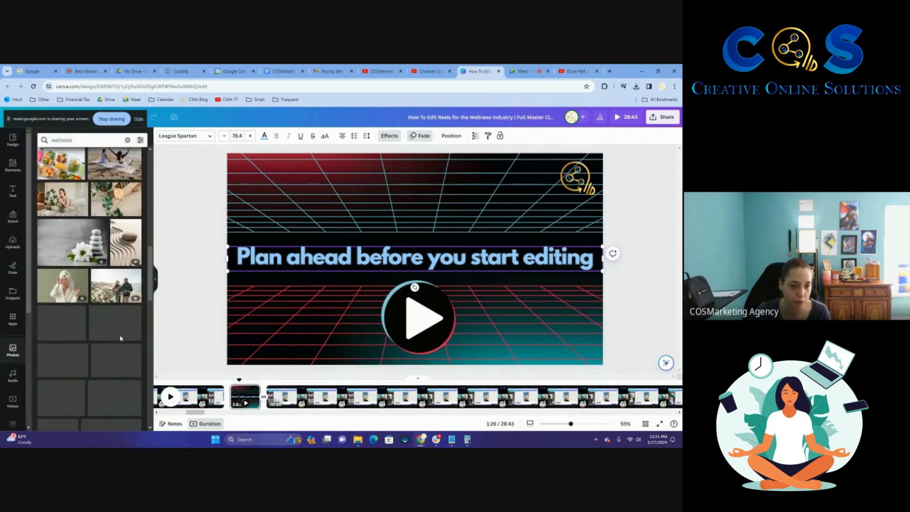
scroll(121, 339, down, 3)
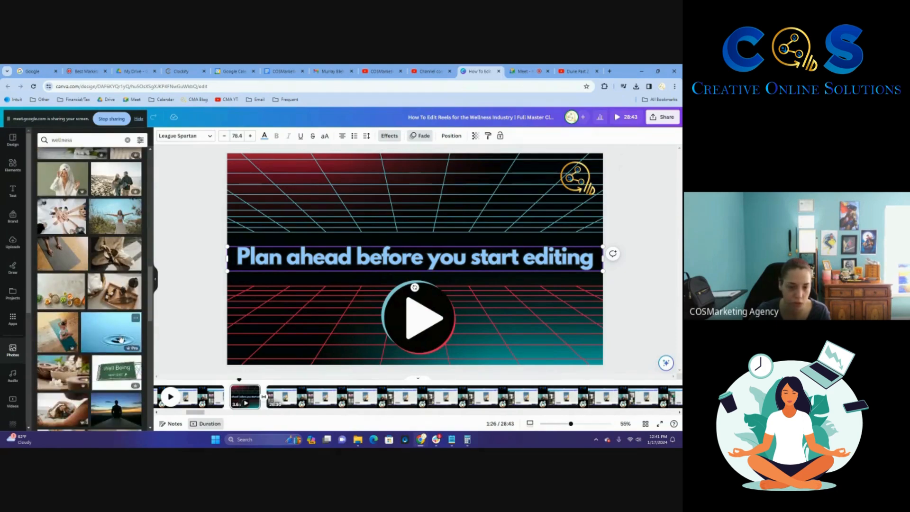
click(121, 340)
right_click(424, 158)
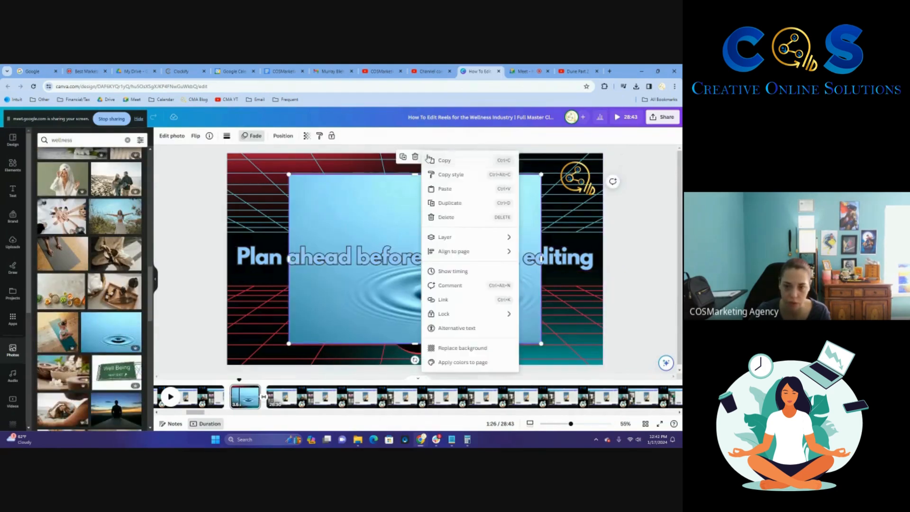
click(448, 348)
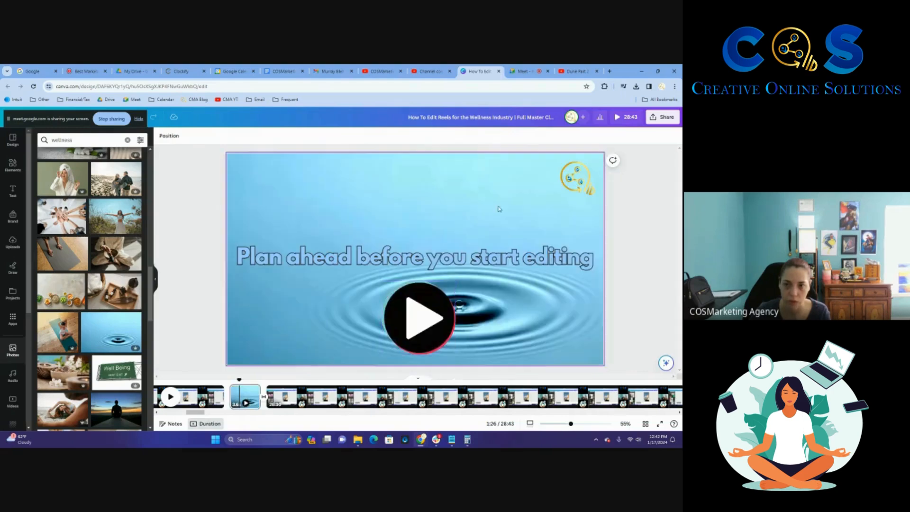
click(532, 69)
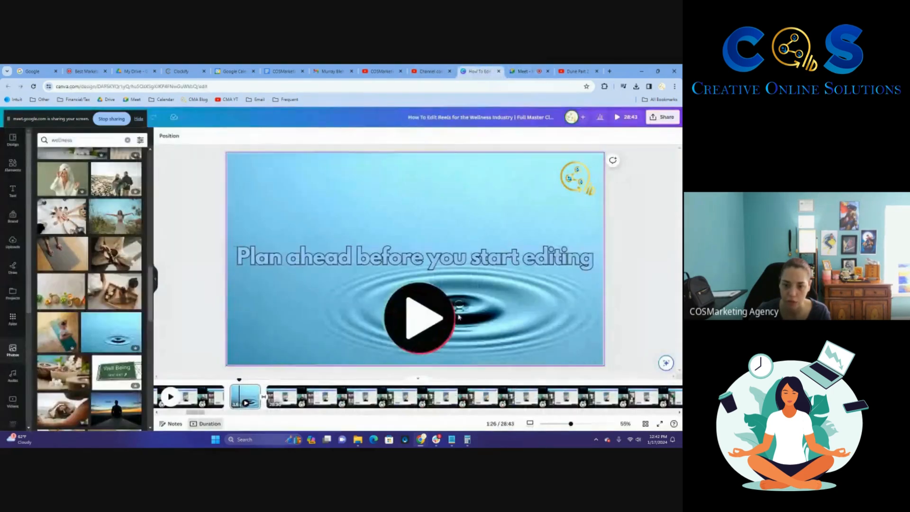
Step: Delete the play button graphic, wrap the title onto two lines and enlarge it to size 114 in the upper half of the page
click(434, 323)
key(Delete)
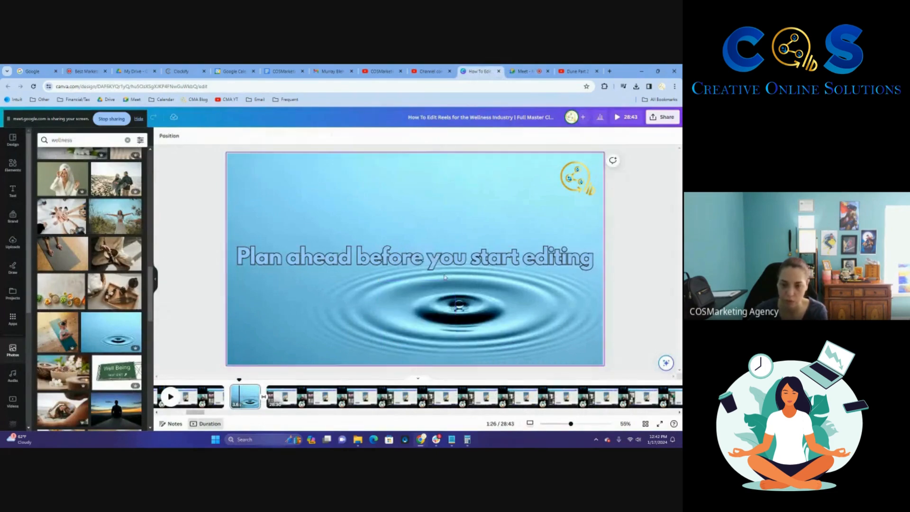
click(559, 263)
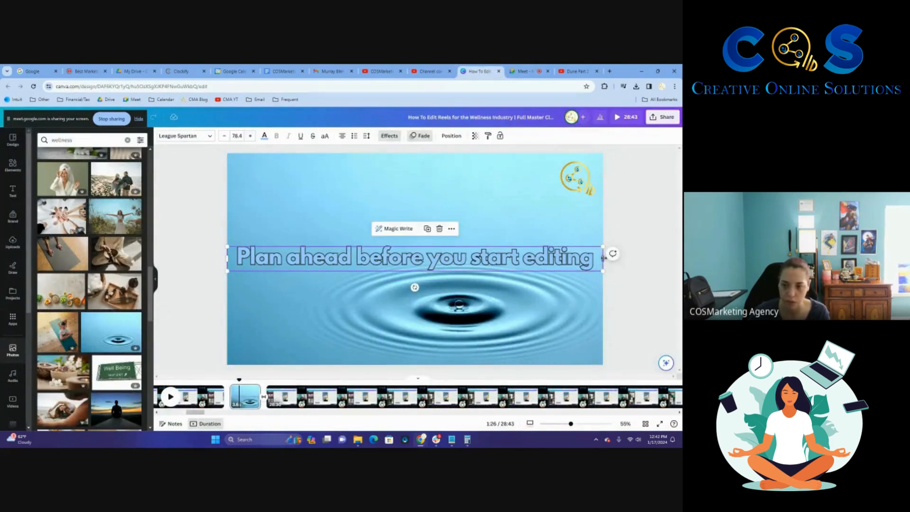
drag(605, 258, 447, 258)
drag(378, 261, 405, 202)
drag(479, 229, 578, 272)
mouse_move(459, 214)
mouse_down()
mouse_move(451, 230)
mouse_move(462, 214)
mouse_up()
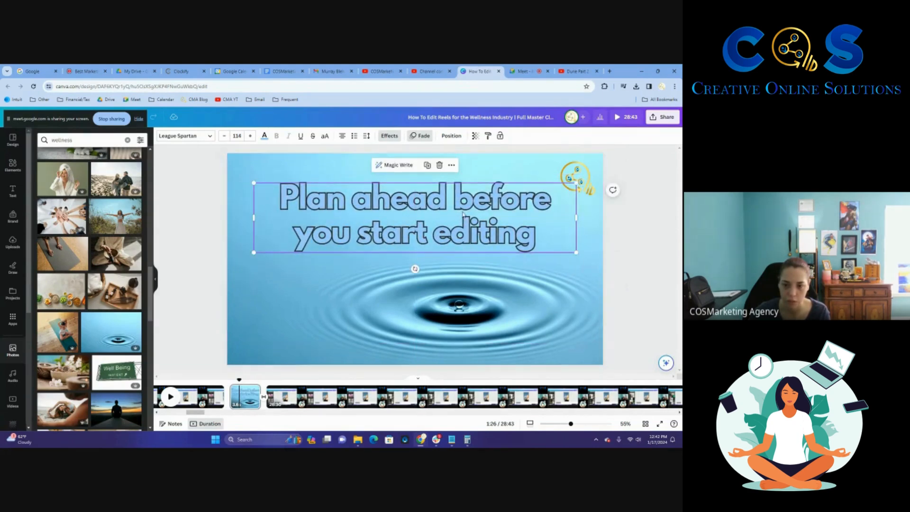
Step: Recolor the whole title text white and increase its font size to 121
double_click(463, 213)
key(ctrl+a)
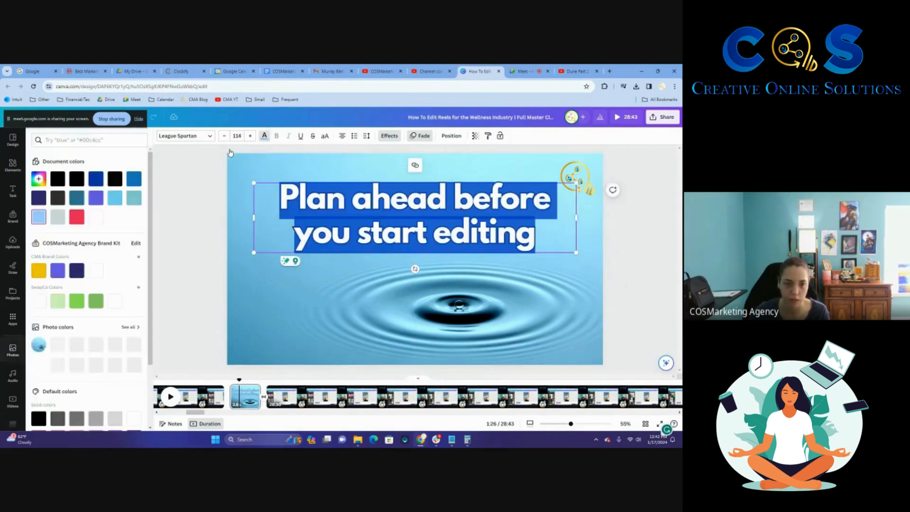
click(265, 135)
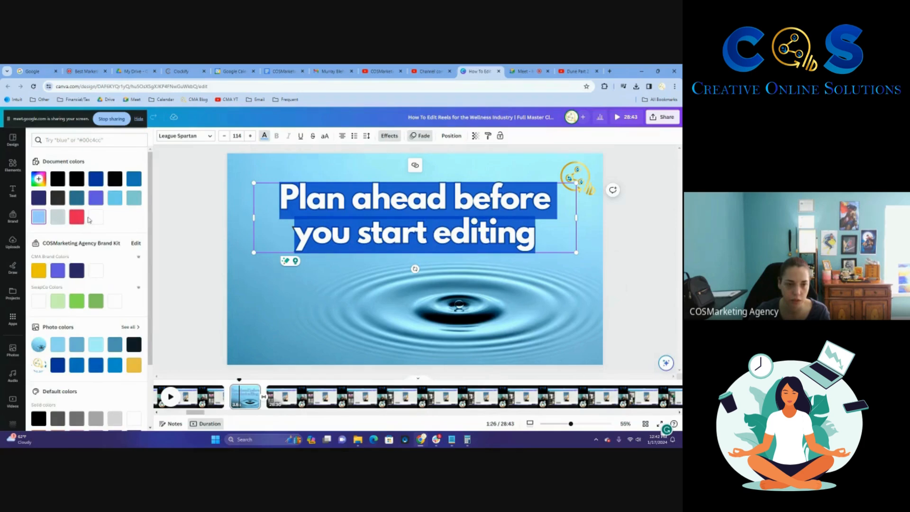
click(96, 217)
click(250, 136)
click(251, 136)
click(251, 136)
click(251, 136)
click(250, 136)
click(250, 136)
click(250, 136)
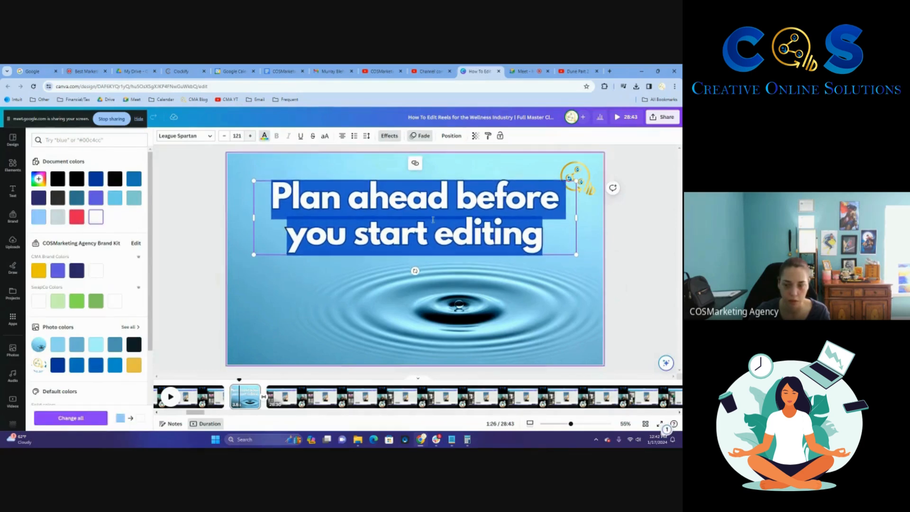
click(631, 308)
Step: Move the gold light bulb logo from the page's upper corner to just below the left part of the title
drag(578, 180, 374, 310)
drag(336, 280, 341, 284)
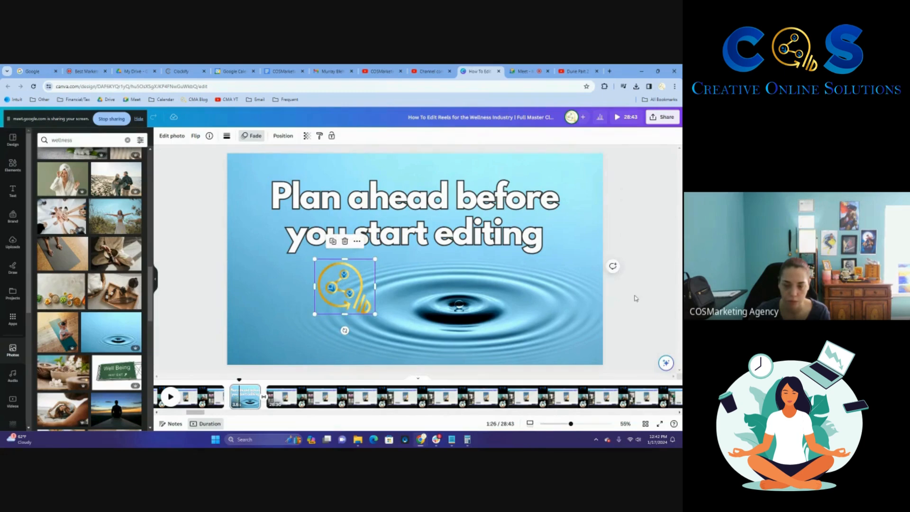
click(636, 298)
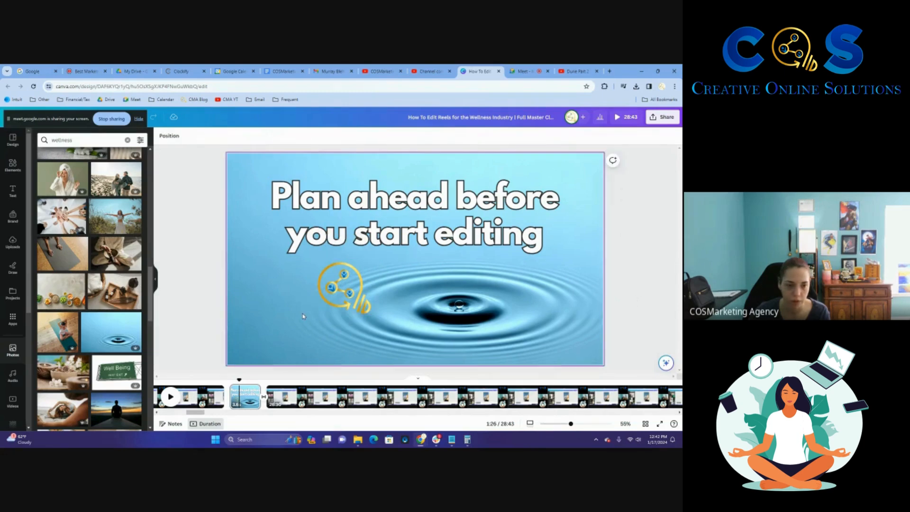
Step: Insert the recommended graphic of the woman balancing in a yoga pose, shrink it and place it in the page's lower right corner
click(13, 171)
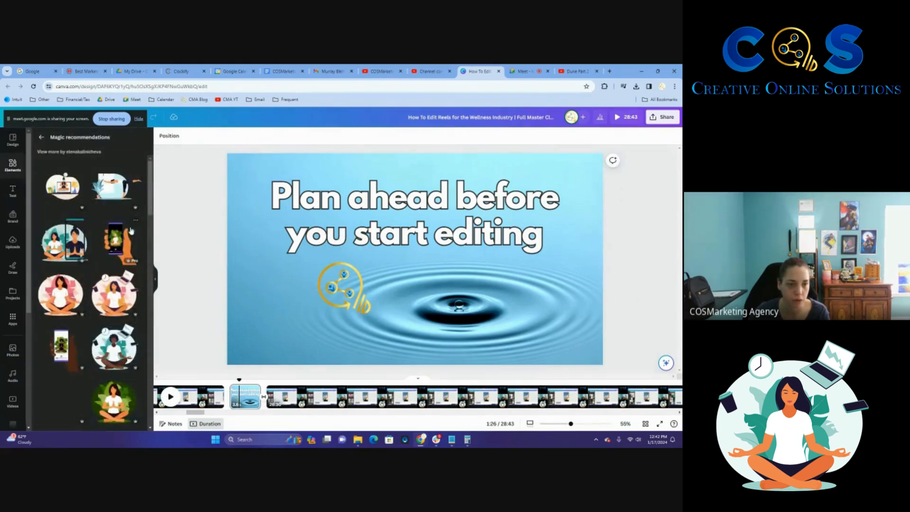
click(114, 188)
drag(389, 244, 486, 308)
drag(463, 276, 502, 299)
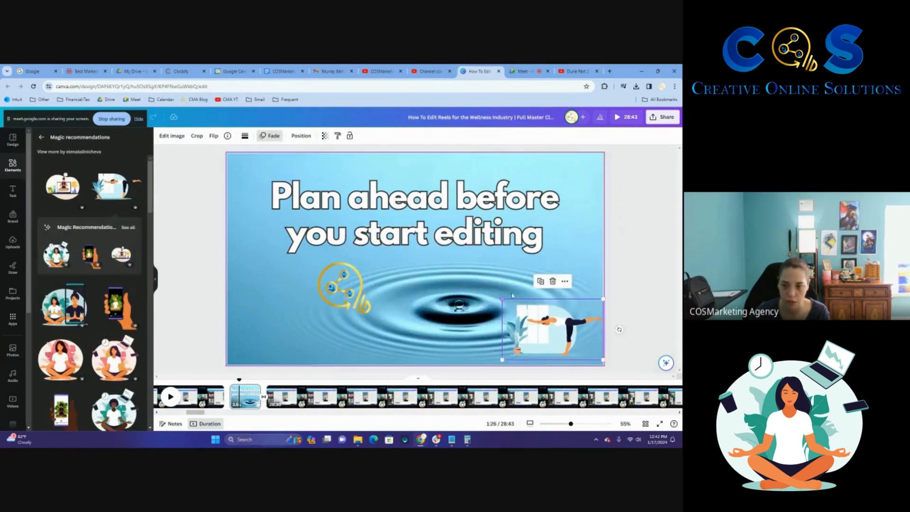
Step: Return the gold light bulb logo to the page's upper right corner and enlarge the yoga pose graphic in the lower left area below the title
drag(540, 325, 531, 328)
click(349, 294)
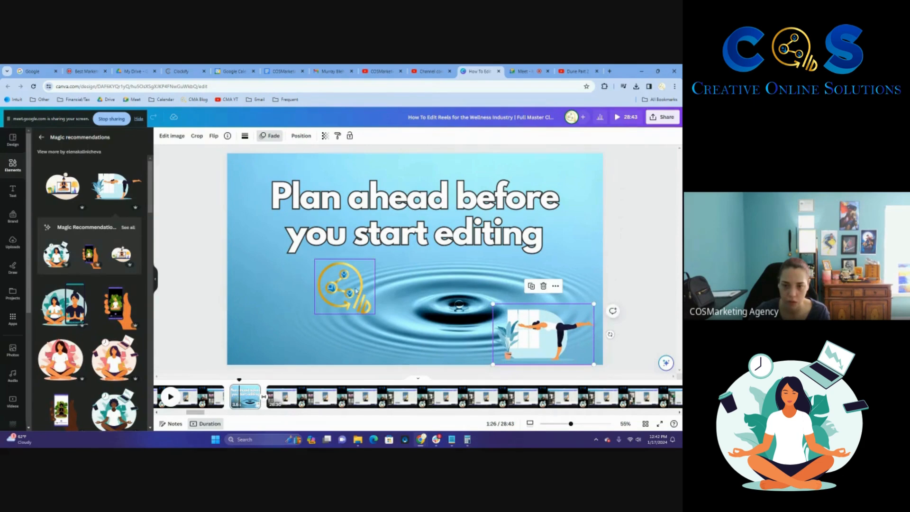
drag(314, 315, 587, 168)
drag(554, 338, 314, 301)
drag(355, 327, 379, 335)
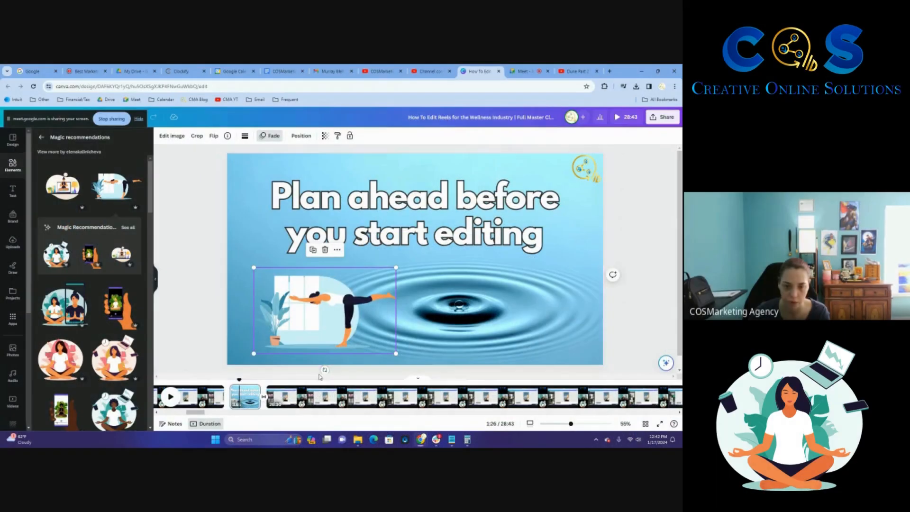
drag(359, 315, 366, 314)
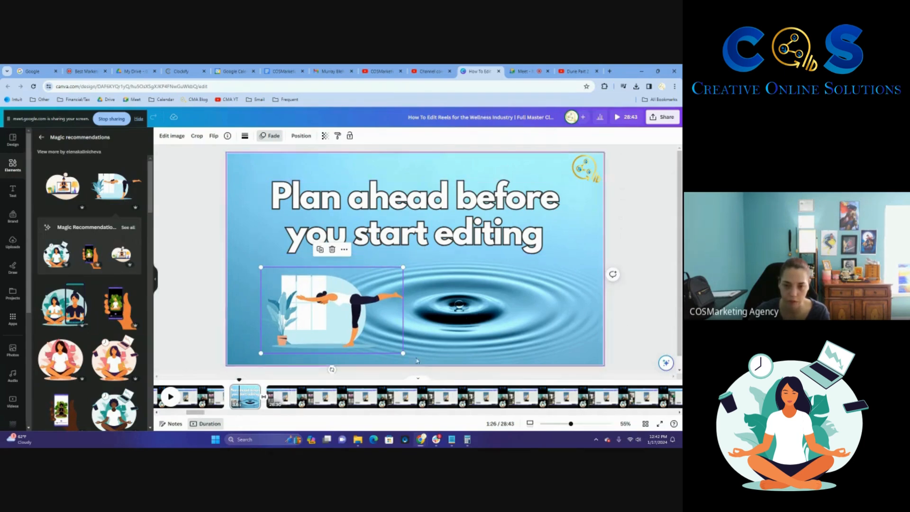
Step: Delete the old tutorial title cards near the end of the video, from "Be sure to add campaign goals" through "Set up funnels on your TikTok account!"
scroll(212, 417, right, 2)
drag(212, 417, 669, 413)
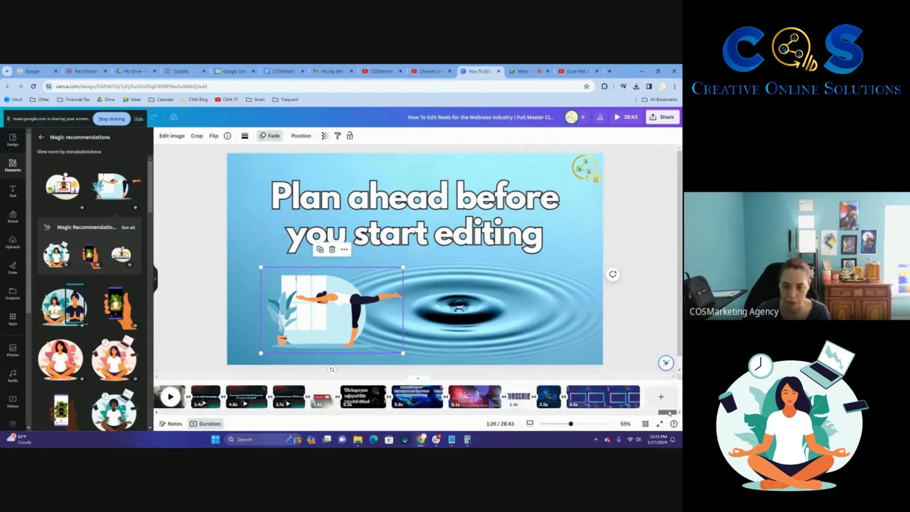
click(211, 405)
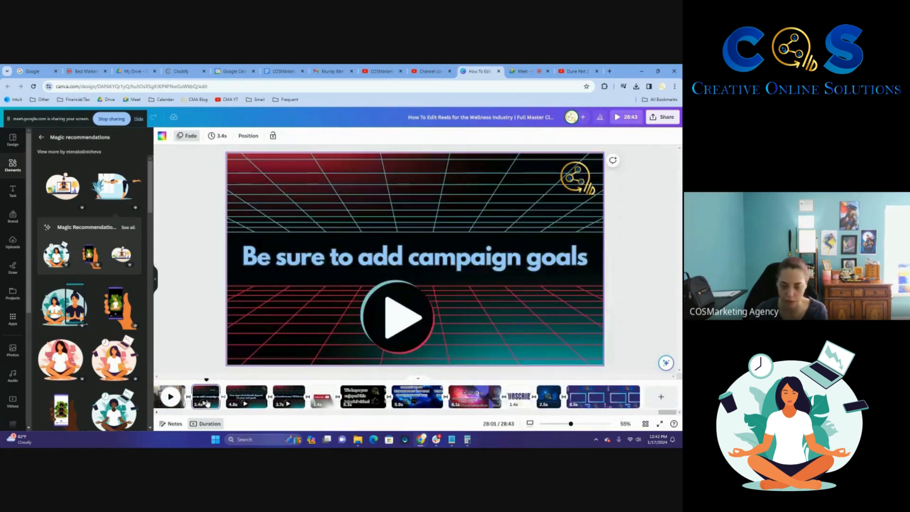
key(Delete)
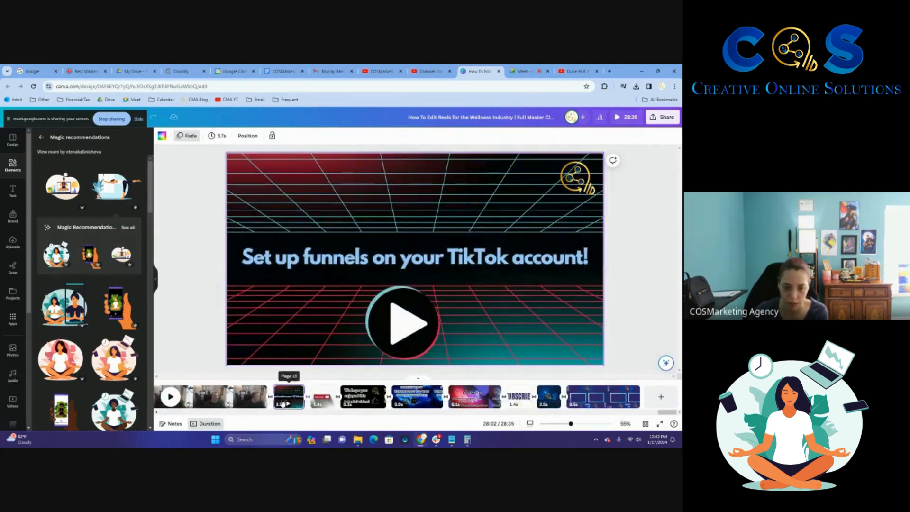
key(Delete)
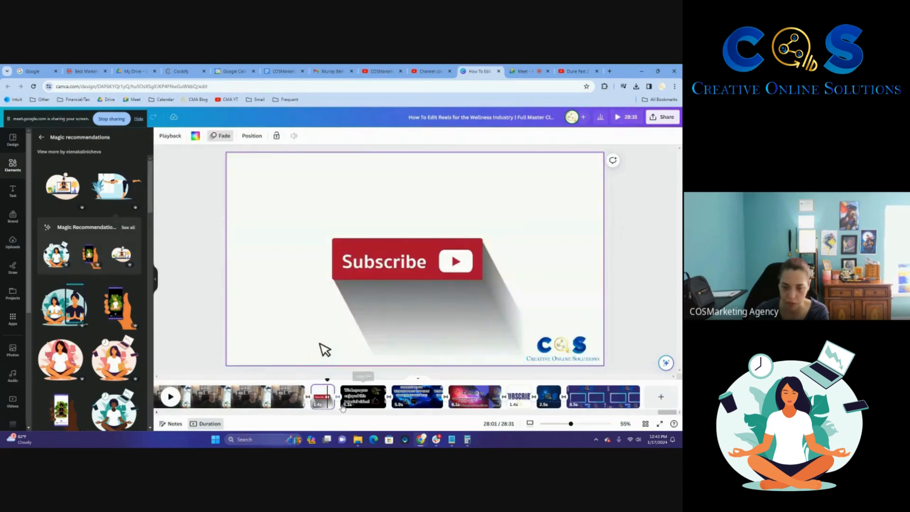
Step: On the recording clip after the "Plan ahead" card, replace the meditating woman graphic with the standing tree-pose yoga graphic, shrunk to fit below the webcam
drag(664, 413, 194, 418)
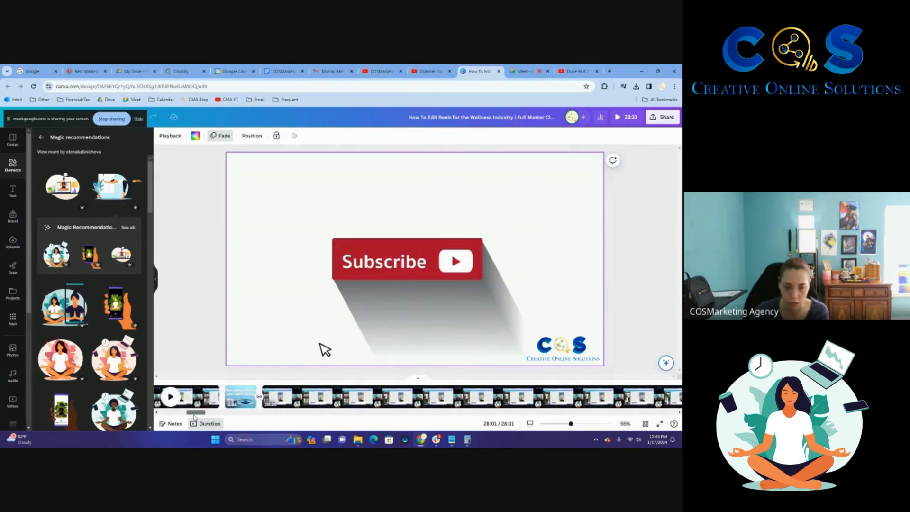
click(286, 402)
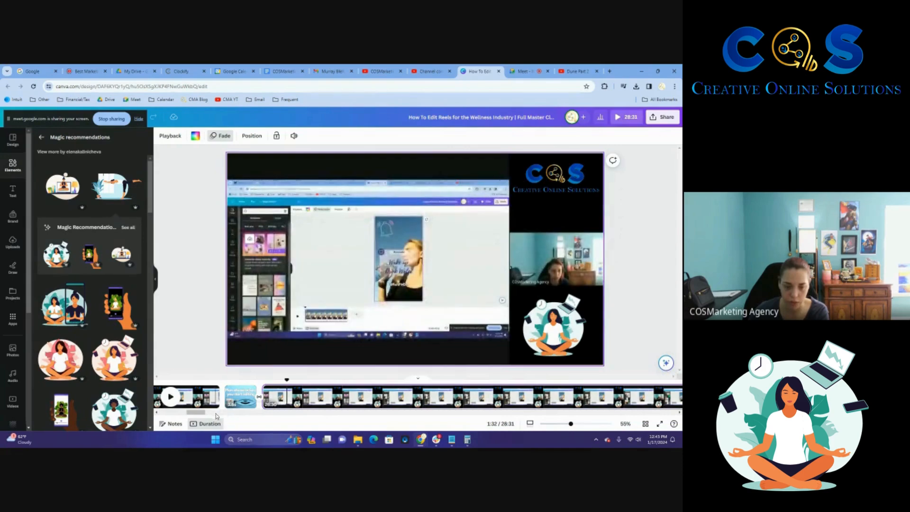
mouse_move(284, 379)
mouse_down()
mouse_move(664, 377)
mouse_move(176, 378)
mouse_move(293, 377)
mouse_up()
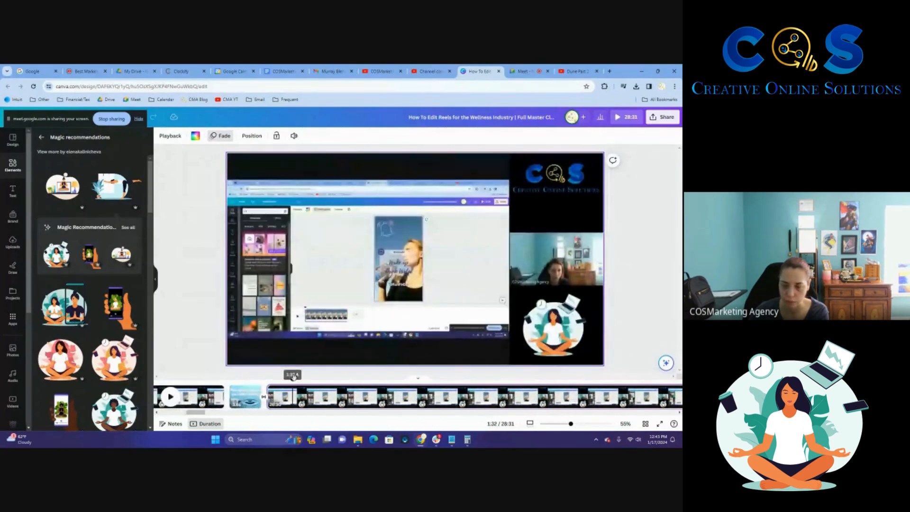
click(557, 327)
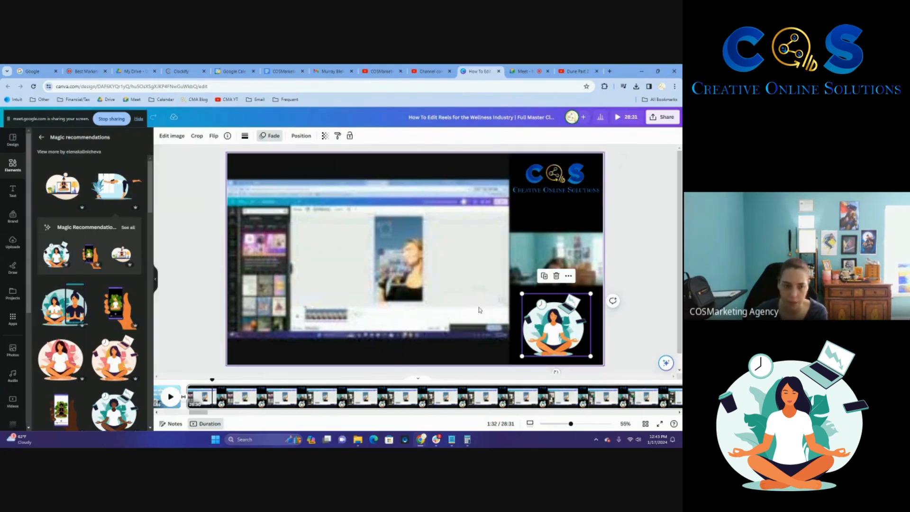
key(Delete)
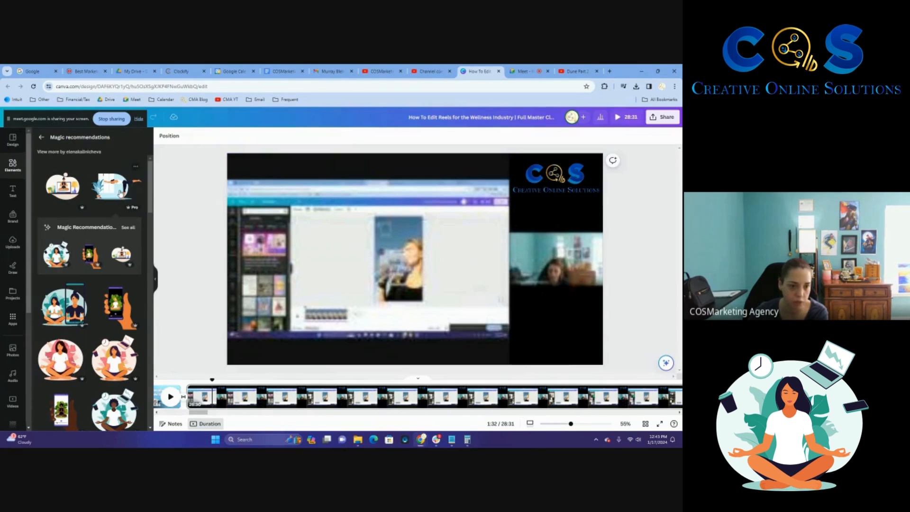
scroll(110, 426, down, 10)
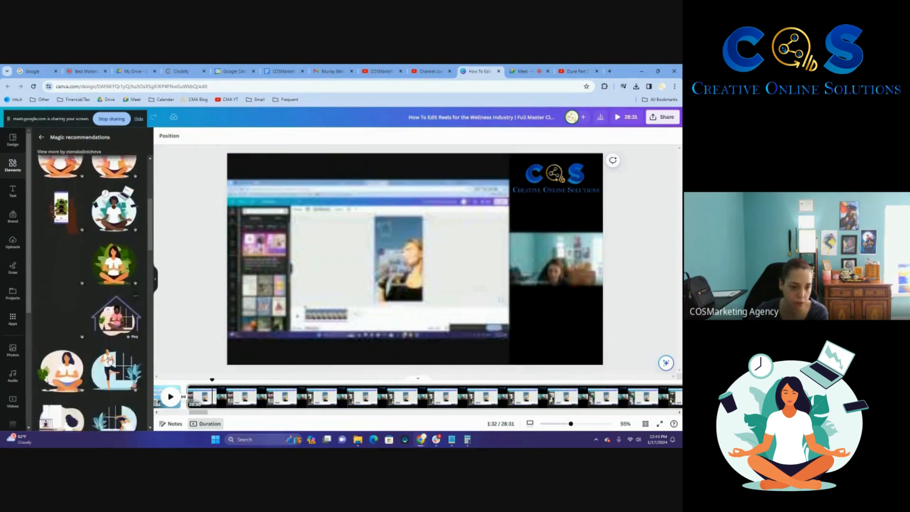
click(116, 300)
drag(400, 260, 533, 314)
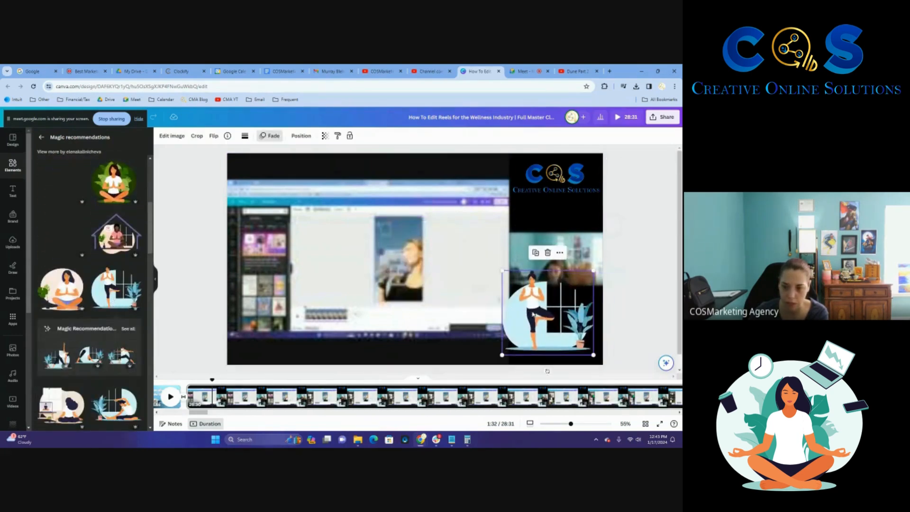
drag(596, 271, 573, 289)
drag(543, 322, 562, 327)
Step: Find where the first reel's download finishes in the recording and split the page at 9:16
drag(213, 380, 681, 364)
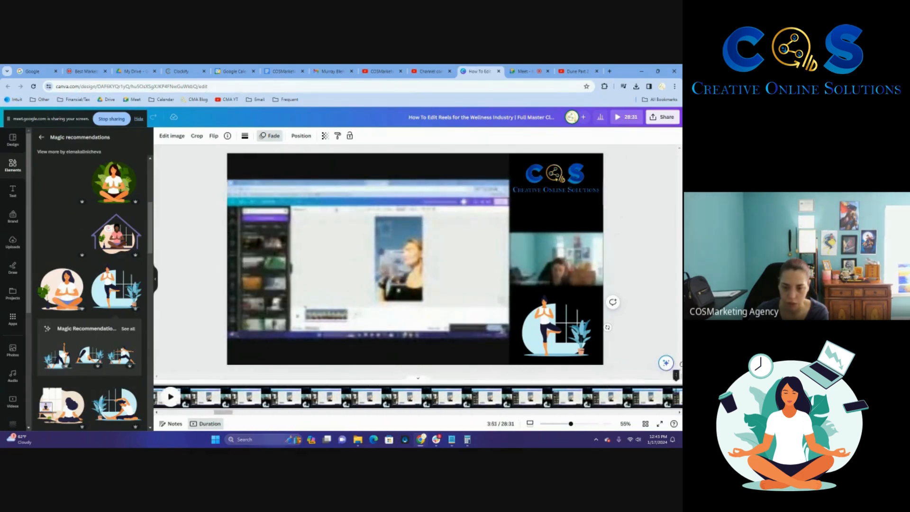
drag(545, 363, 475, 381)
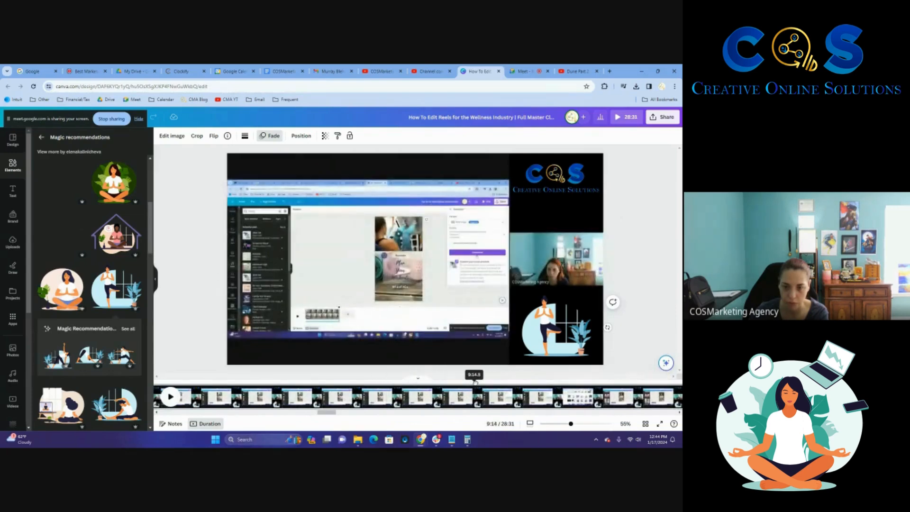
click(169, 397)
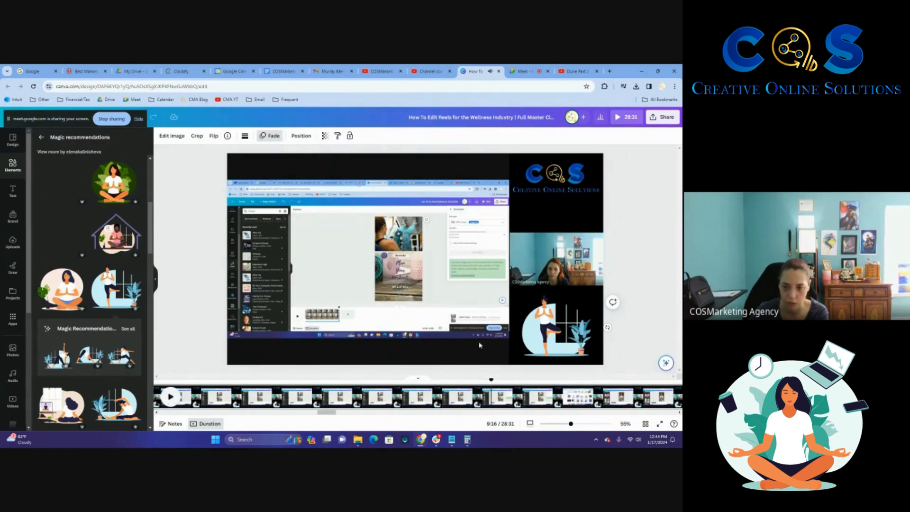
right_click(491, 395)
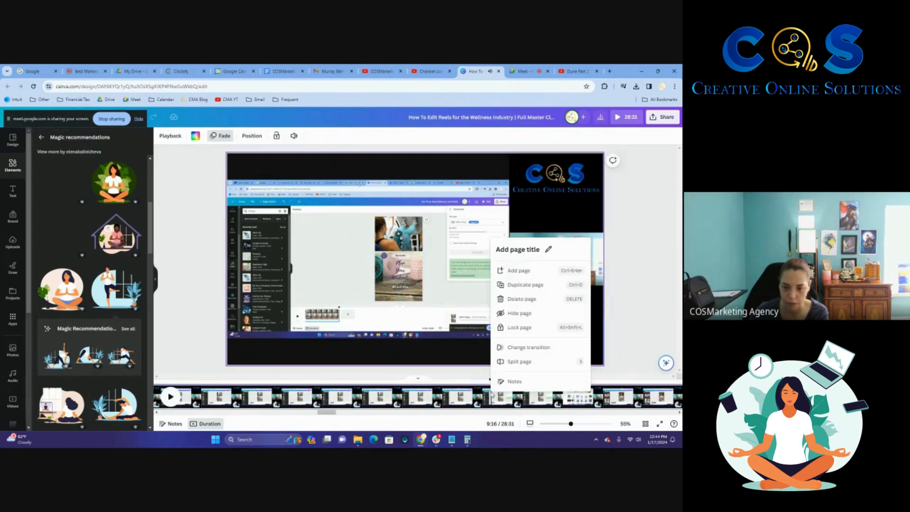
click(519, 362)
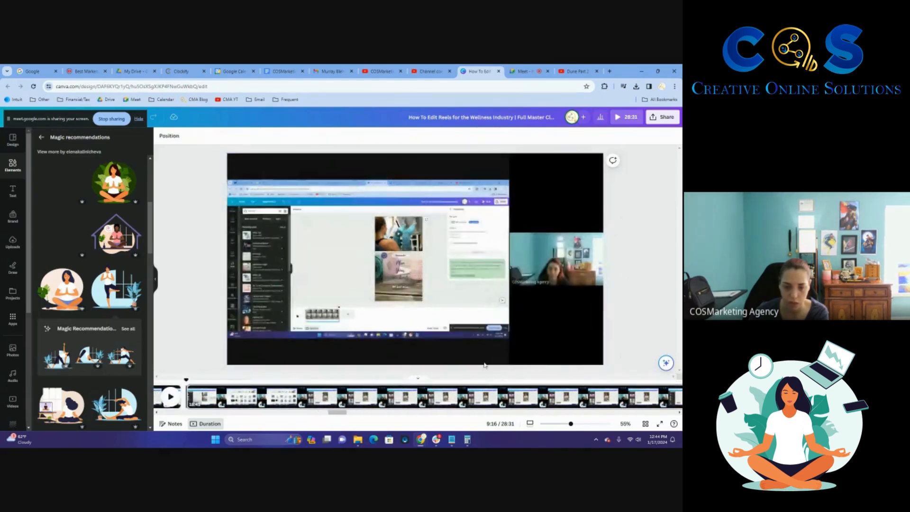
Step: Duplicate the "Plan ahead before you start editing" page and place the copy between the two halves of the split recording
drag(341, 416, 258, 415)
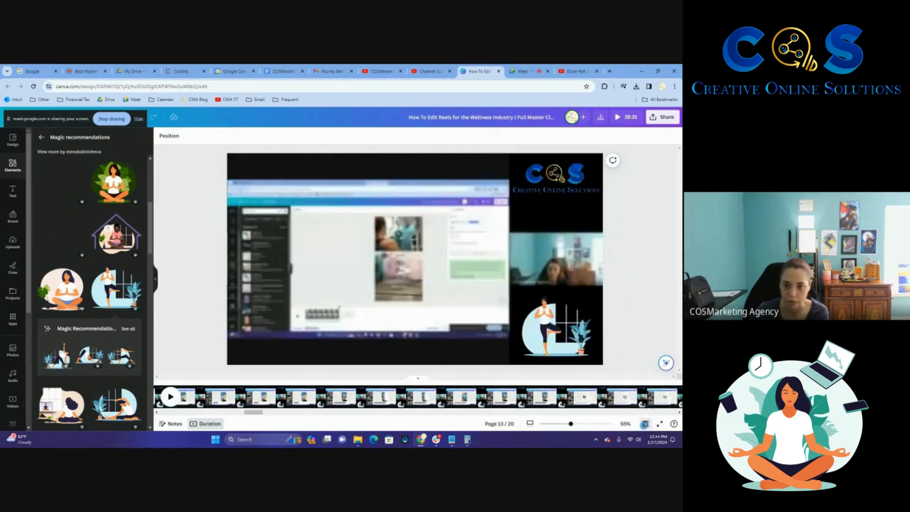
click(645, 424)
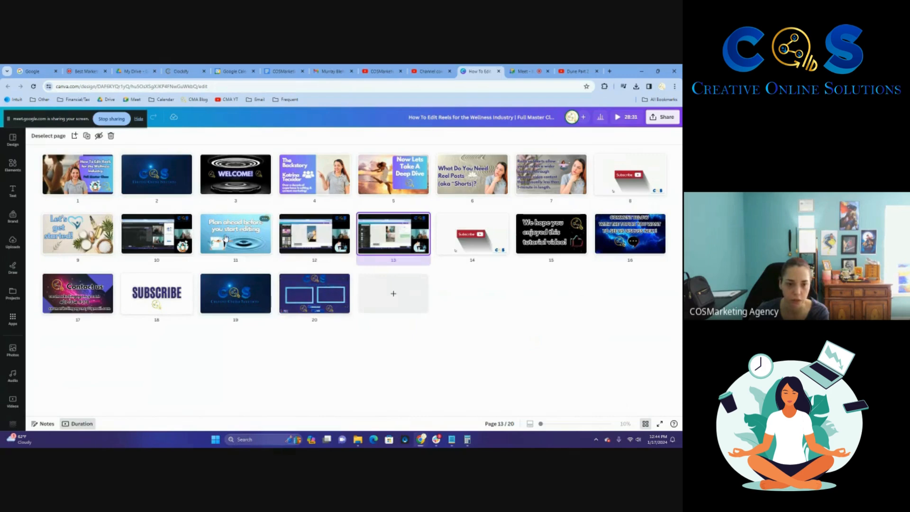
click(645, 424)
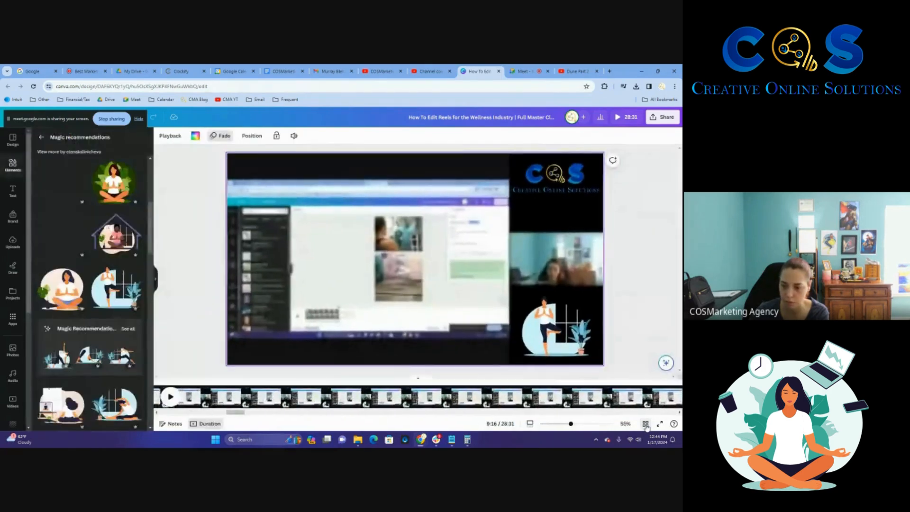
click(642, 424)
right_click(229, 235)
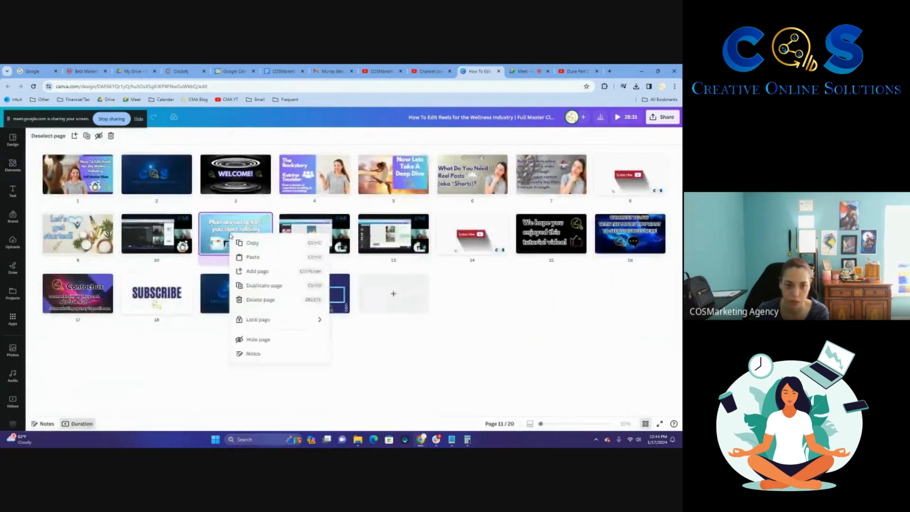
click(284, 285)
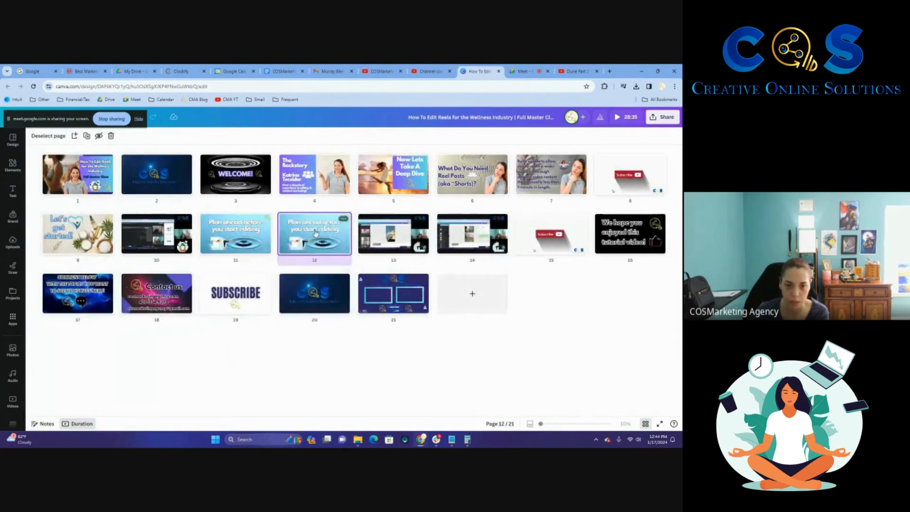
drag(316, 233, 433, 244)
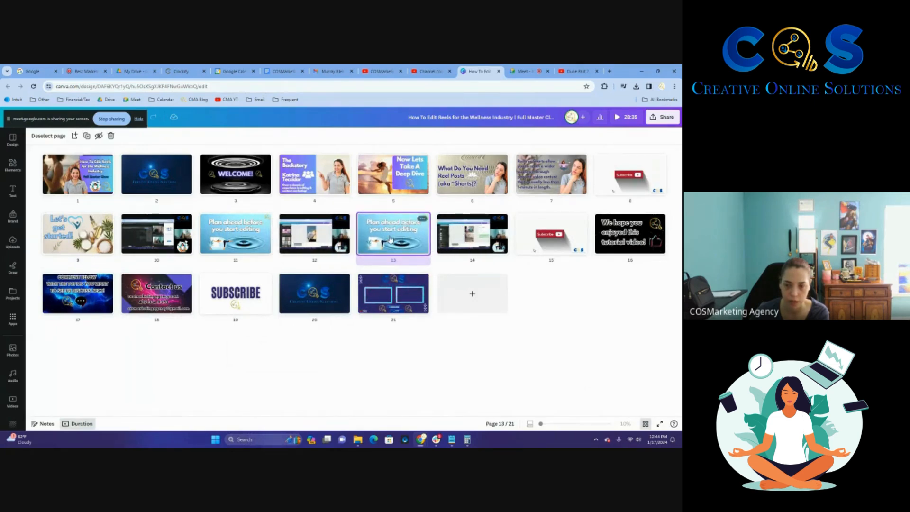
Step: Preview the start of the second recording half and replace the duplicated card's title with "Let's make another Reel!"
double_click(463, 242)
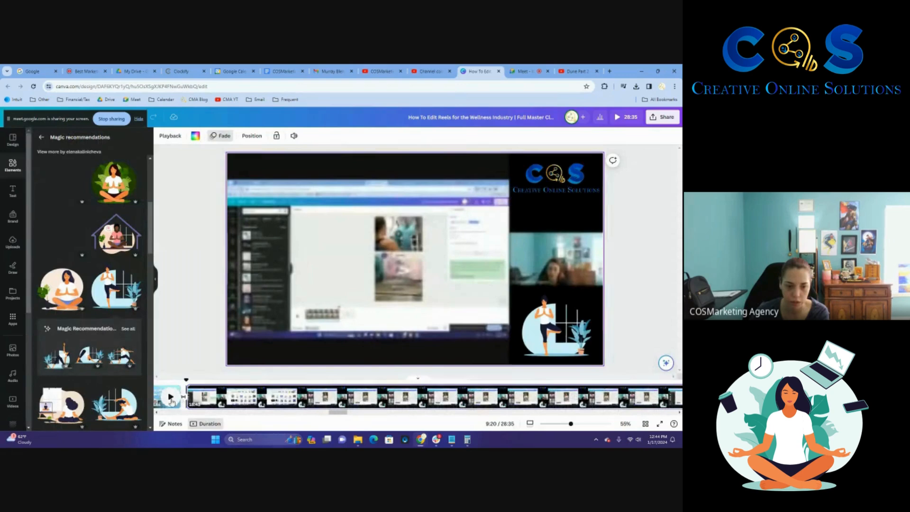
click(171, 401)
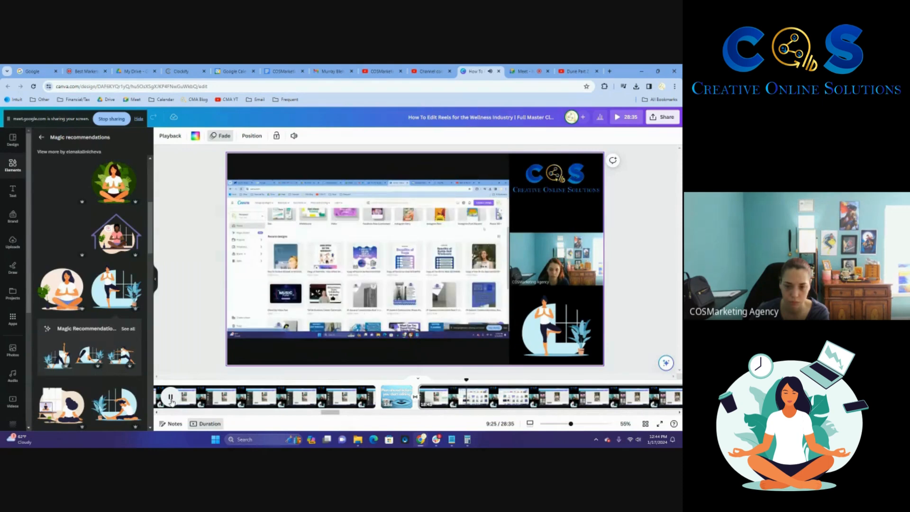
click(397, 408)
double_click(504, 246)
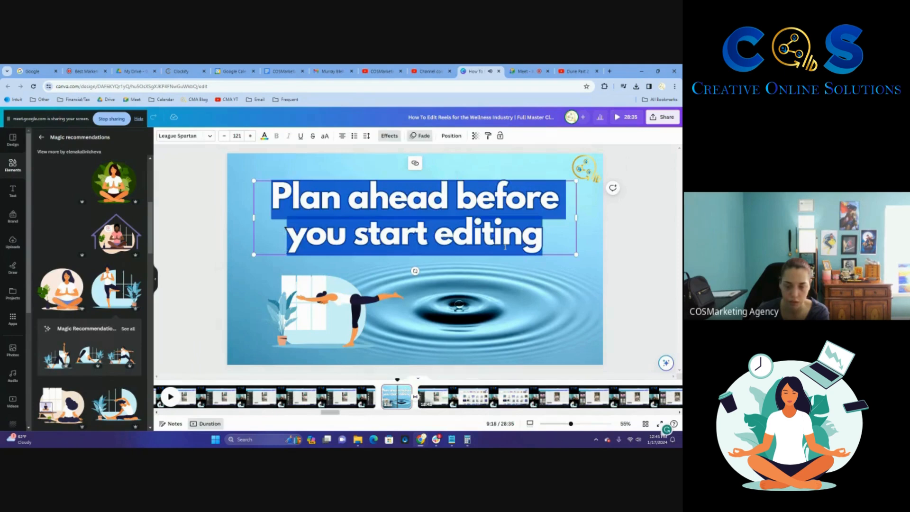
text(Lt)
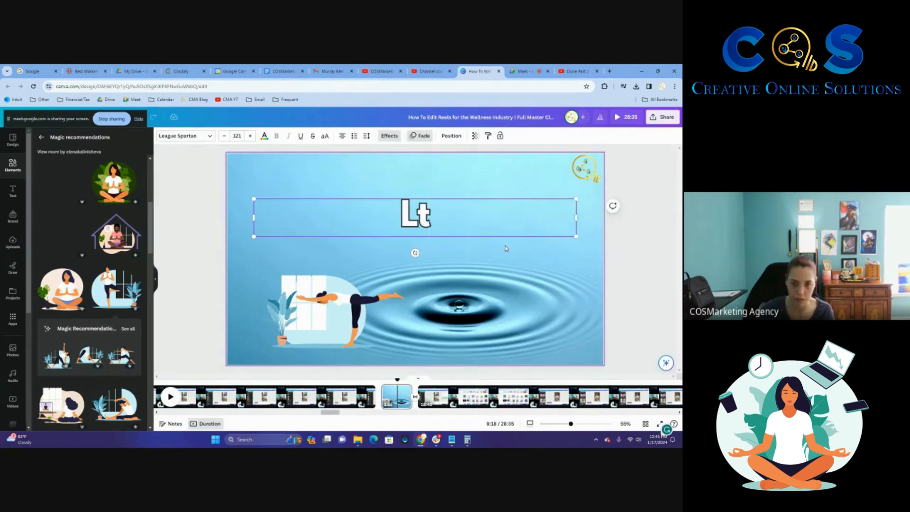
key(BackSpace)
text(et's mae)
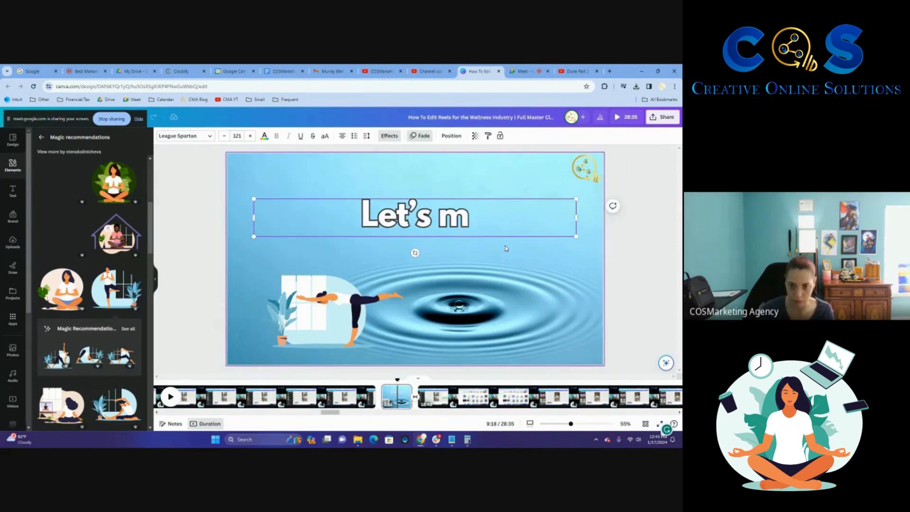
key(BackSpace)
text(ke anotheer R)
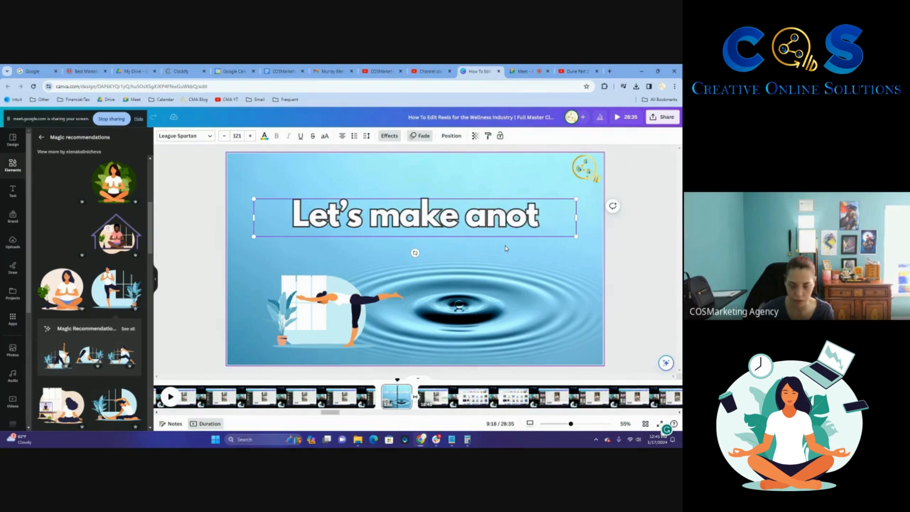
key(BackSpace)
key(BackSpace)
key(BackSpace)
key(BackSpace)
text(r)
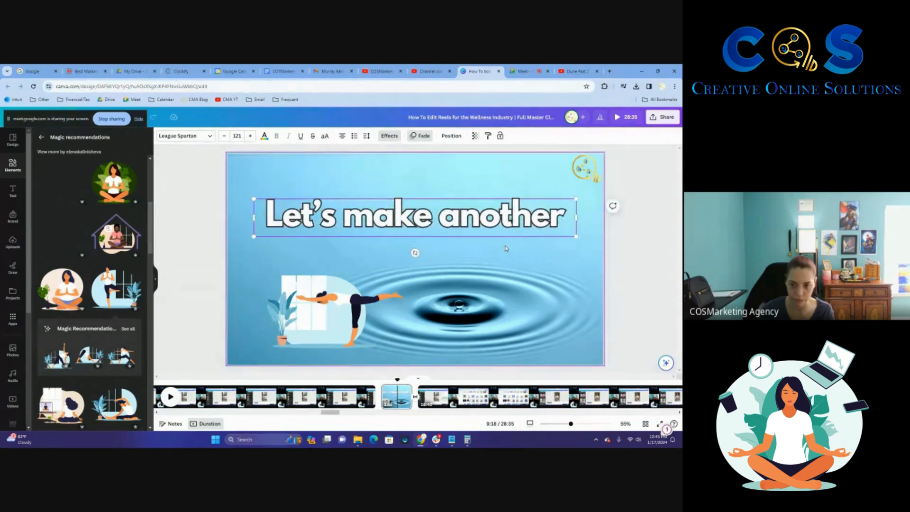
text( Reel!)
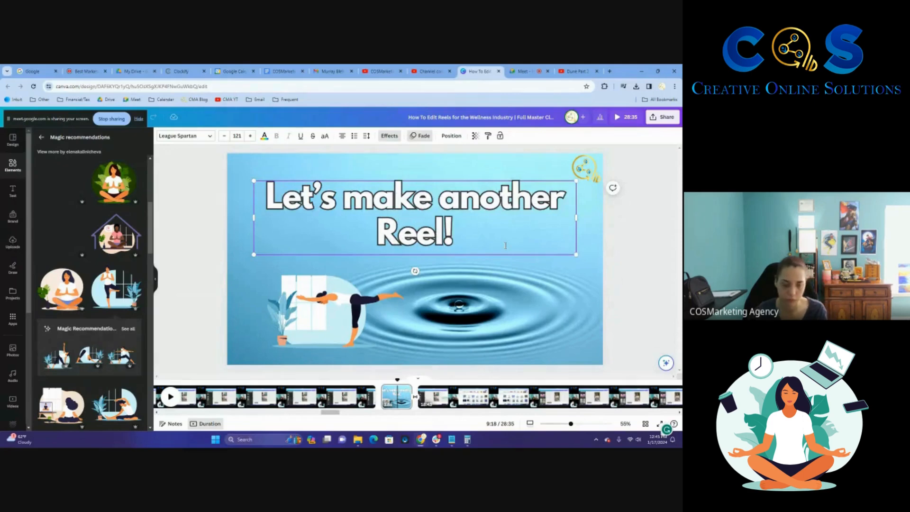
Step: Increase the font size of the whole "Let's make another Reel!" title to 124
key(ctrl+a)
click(250, 135)
click(250, 136)
click(250, 136)
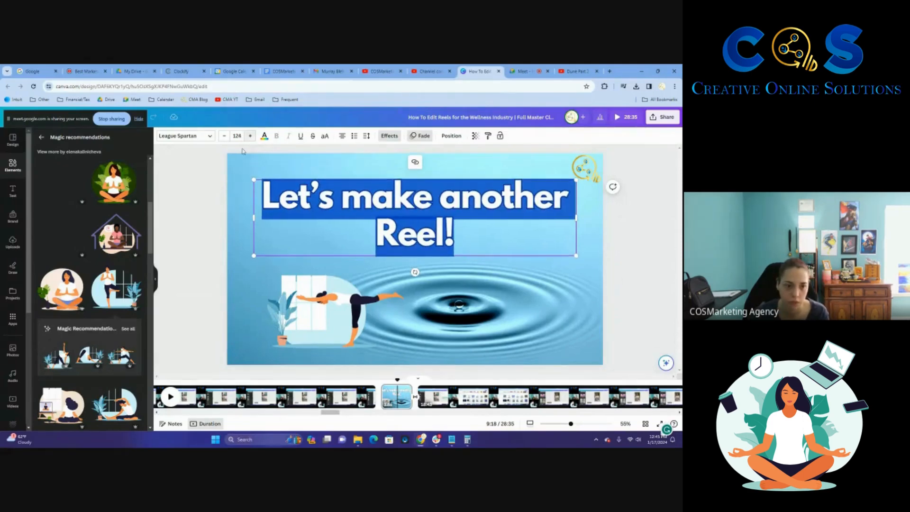
click(198, 263)
Step: Replace the stretching-woman illustration on the "Let's make another Reel!" card with the woman meditating inside a house, placed below the title
click(322, 308)
key(Delete)
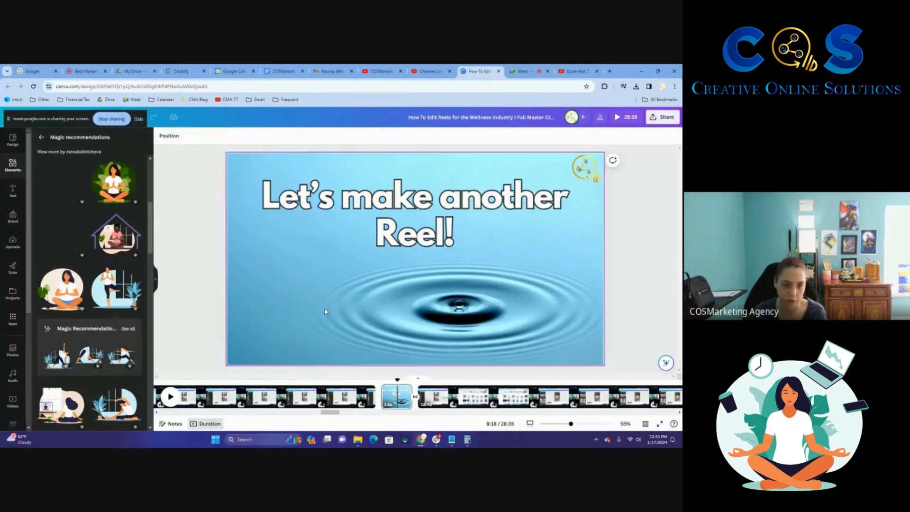
click(118, 241)
drag(405, 265, 300, 320)
drag(392, 253, 389, 250)
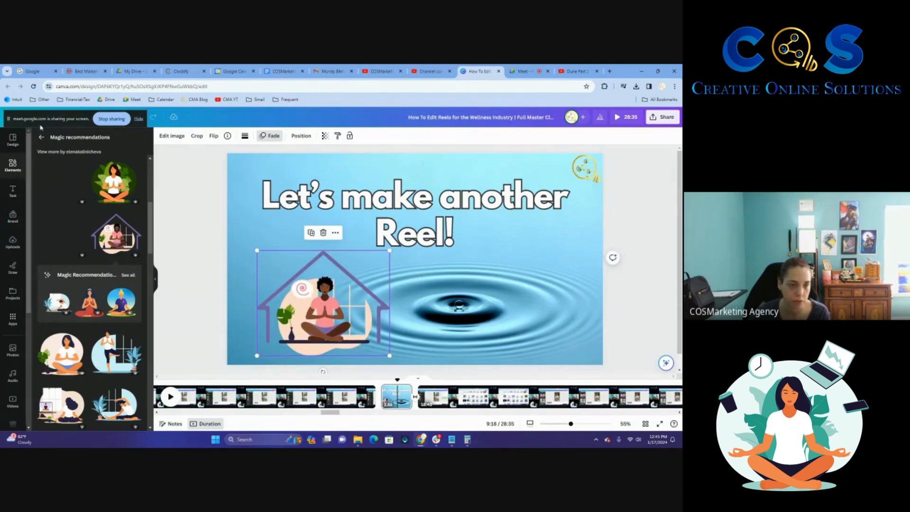
Step: Set the outdoor photo of the woman with outstretched arms as the title card's background
click(12, 355)
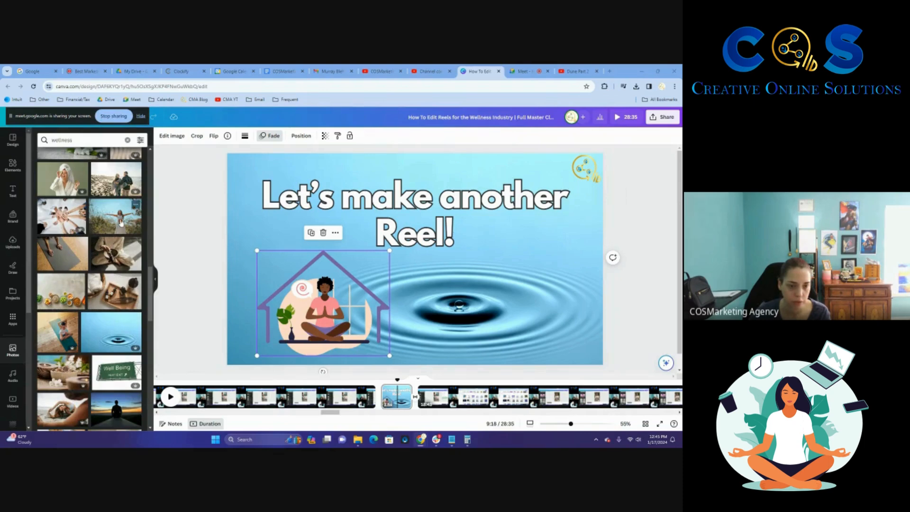
click(121, 222)
click(427, 157)
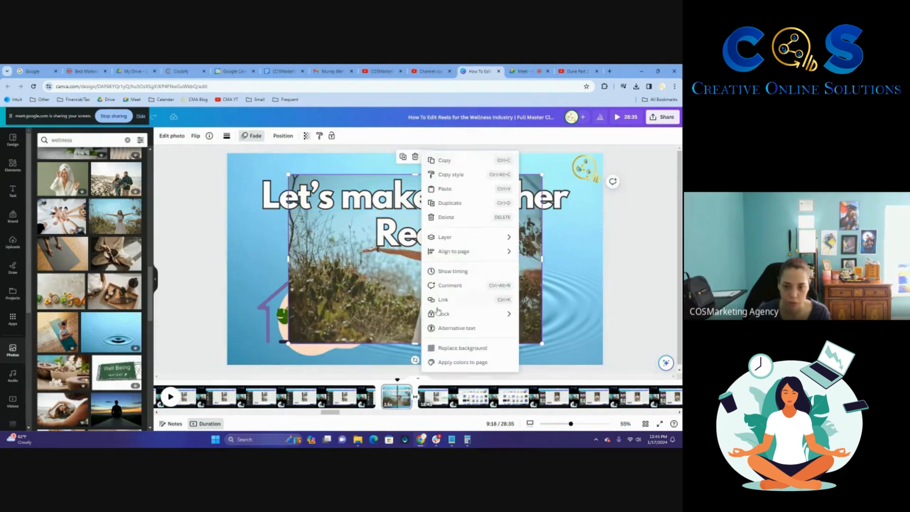
click(448, 349)
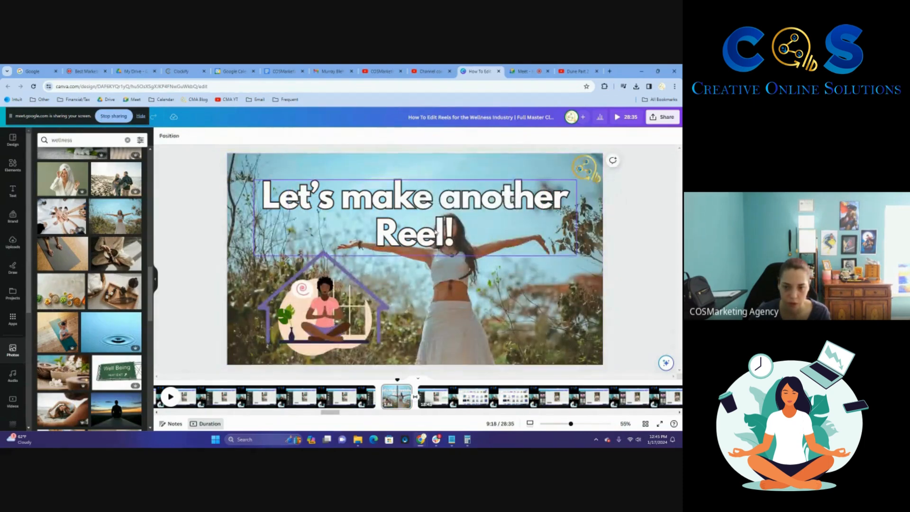
Step: Move the title slightly higher and replace the card's background with the spa photo of candles, a bowl and white flowers
mouse_move(436, 231)
mouse_down()
mouse_move(436, 205)
mouse_move(432, 222)
mouse_up()
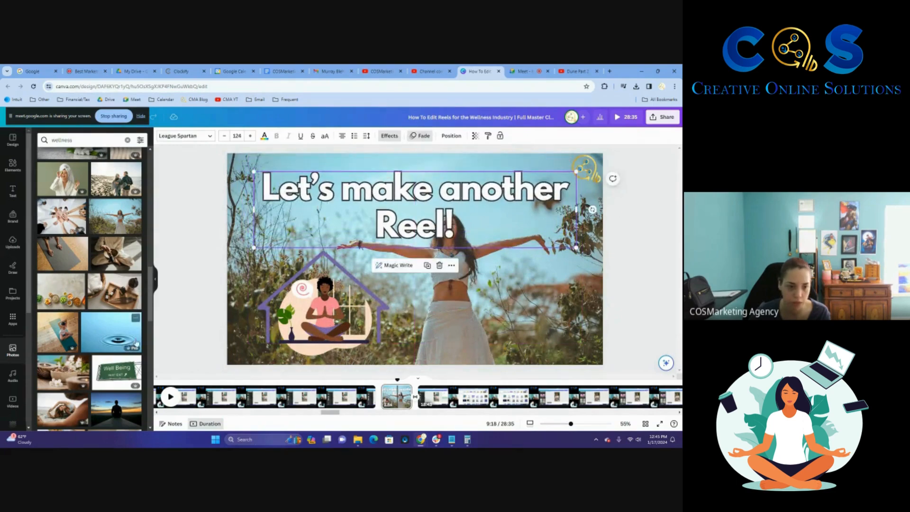
scroll(90, 284, down, 3)
click(63, 230)
right_click(440, 183)
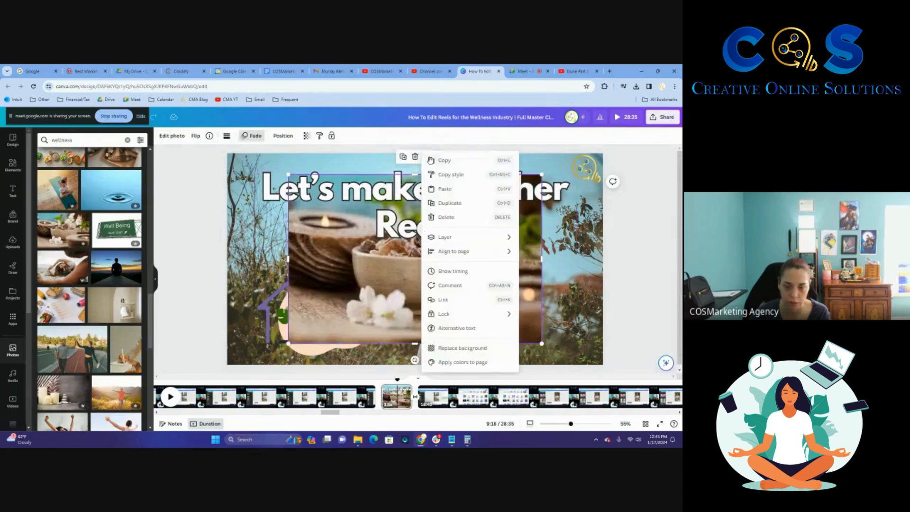
click(453, 348)
Step: Increase the whole title's font size to 136 and move the house illustration to the middle beneath it
click(437, 218)
click(438, 218)
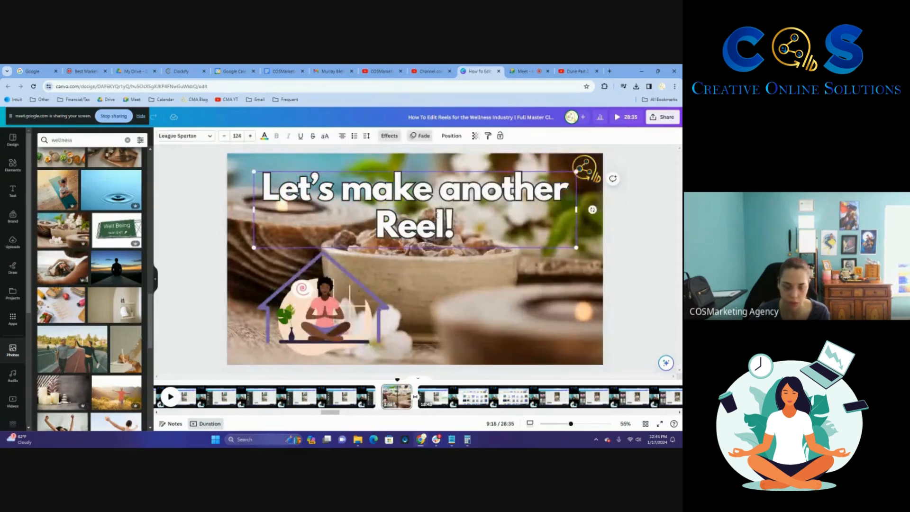
key(ctrl+a)
click(251, 136)
click(250, 136)
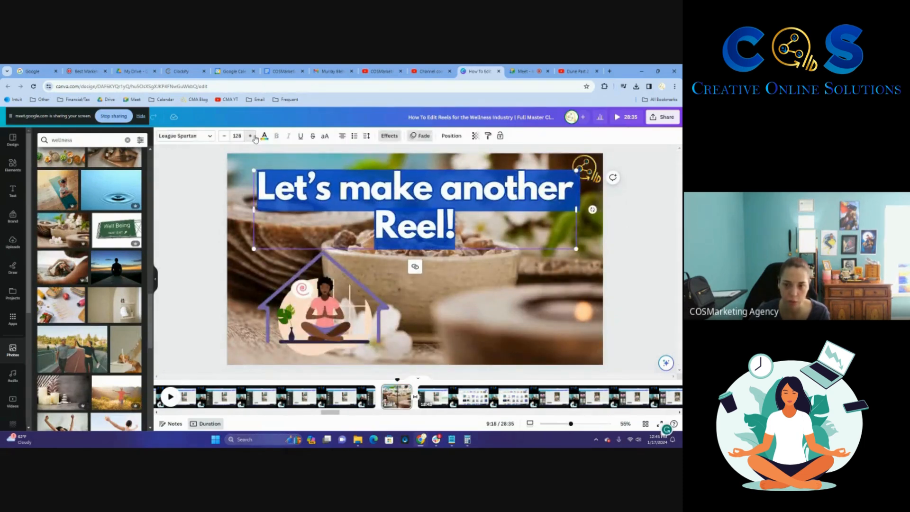
click(250, 136)
click(250, 136)
click(251, 136)
click(250, 136)
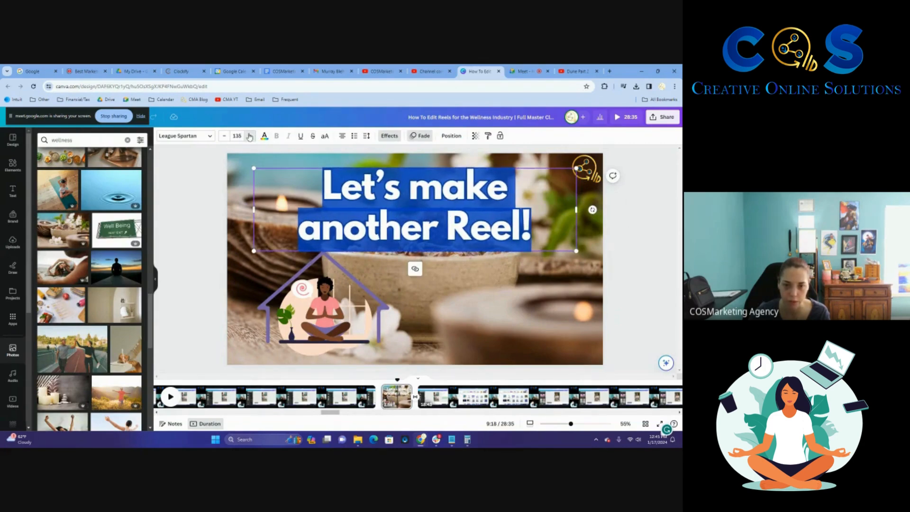
click(251, 136)
click(666, 288)
drag(380, 305, 437, 300)
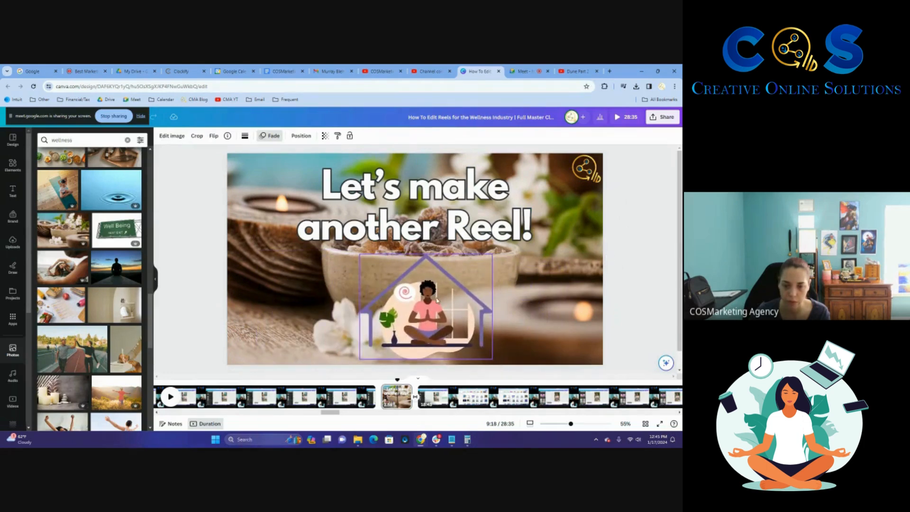
click(646, 306)
Step: On the second recording half, replace the tree-pose illustration with the meditating figure on a purple night-sky circle
click(437, 403)
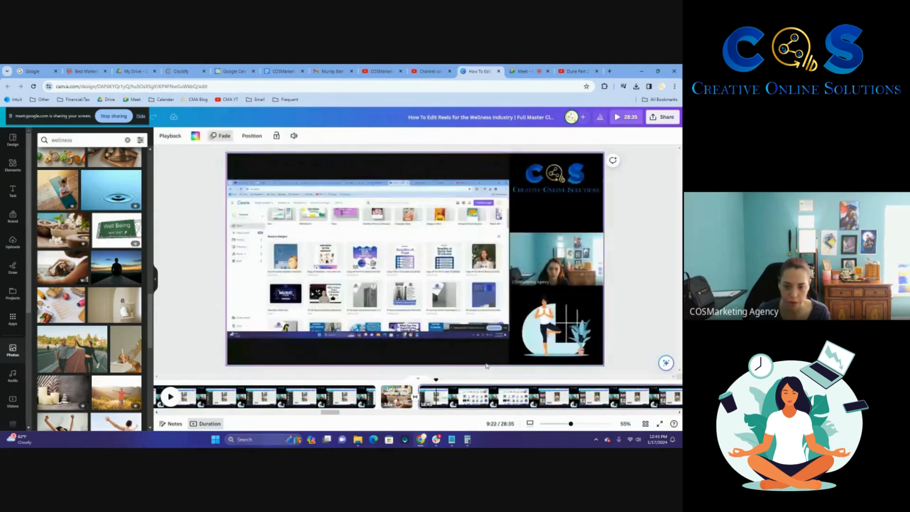
click(534, 340)
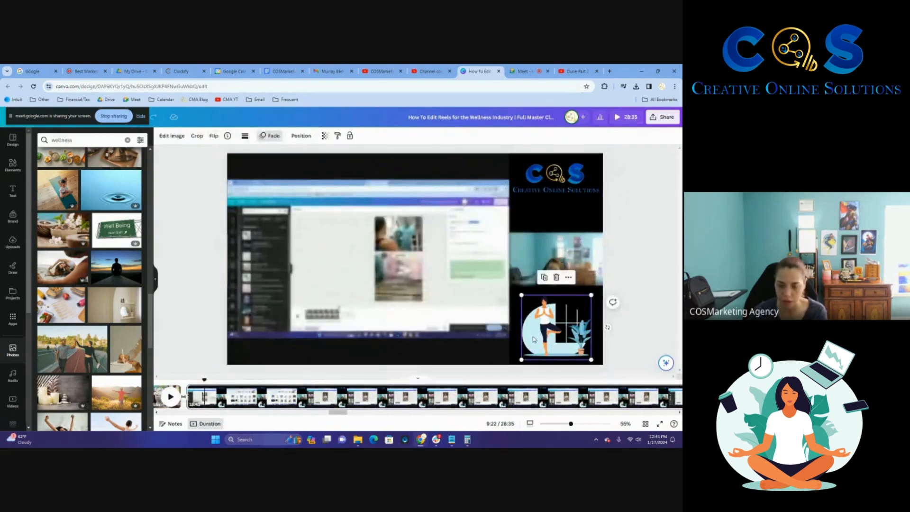
key(Delete)
click(12, 165)
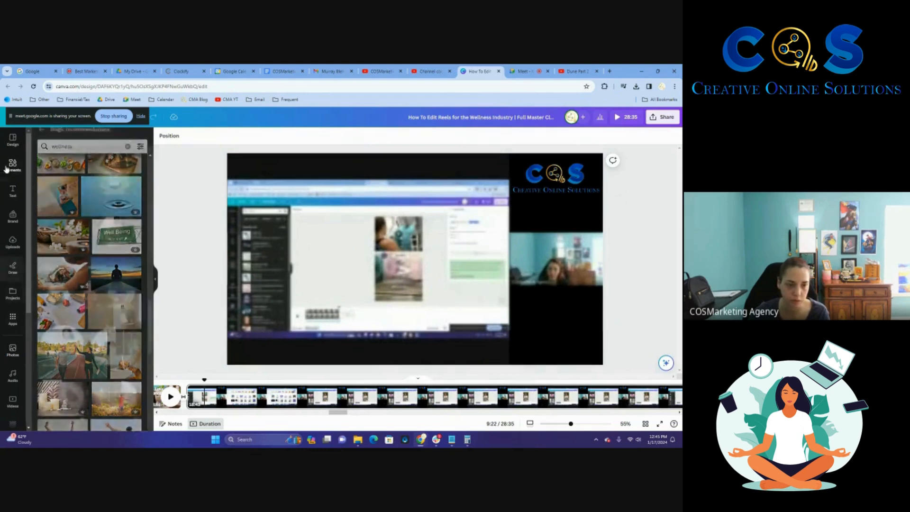
scroll(135, 278, down, 4)
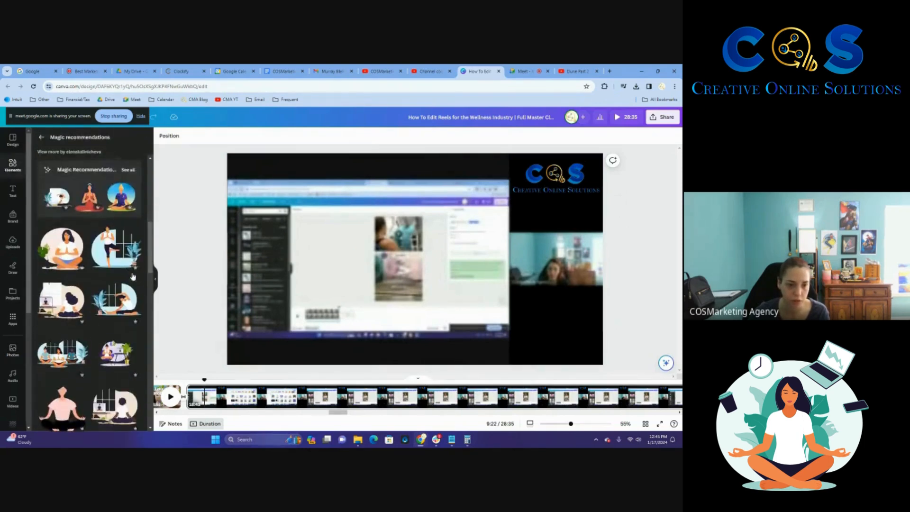
scroll(76, 269, down, 1)
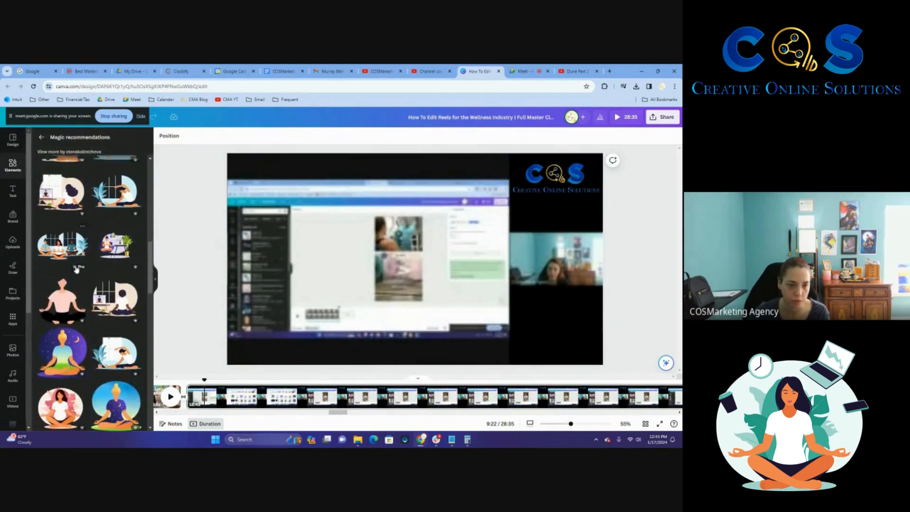
click(62, 359)
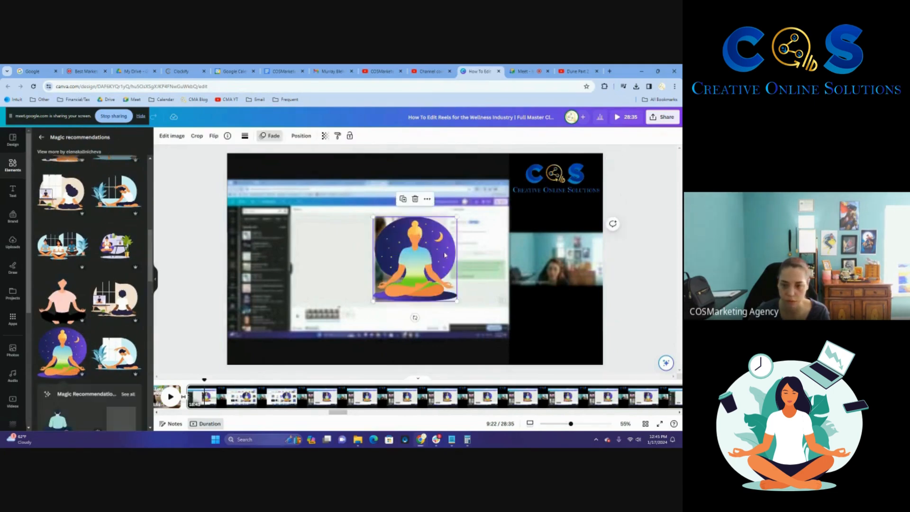
Step: Move the night-sky meditation illustration below the webcam image and resize it to fit the black area
drag(462, 259, 573, 313)
drag(588, 273, 565, 297)
drag(524, 332, 546, 332)
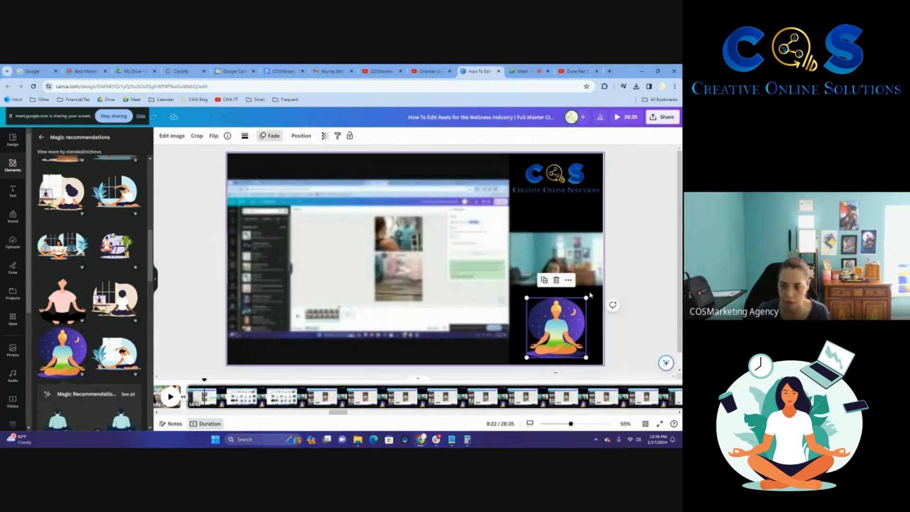
drag(586, 298, 591, 293)
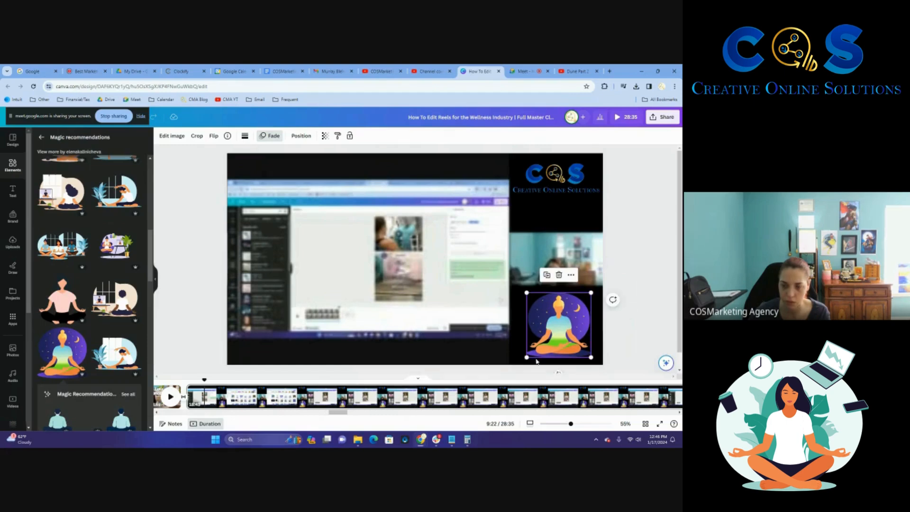
drag(527, 357, 522, 356)
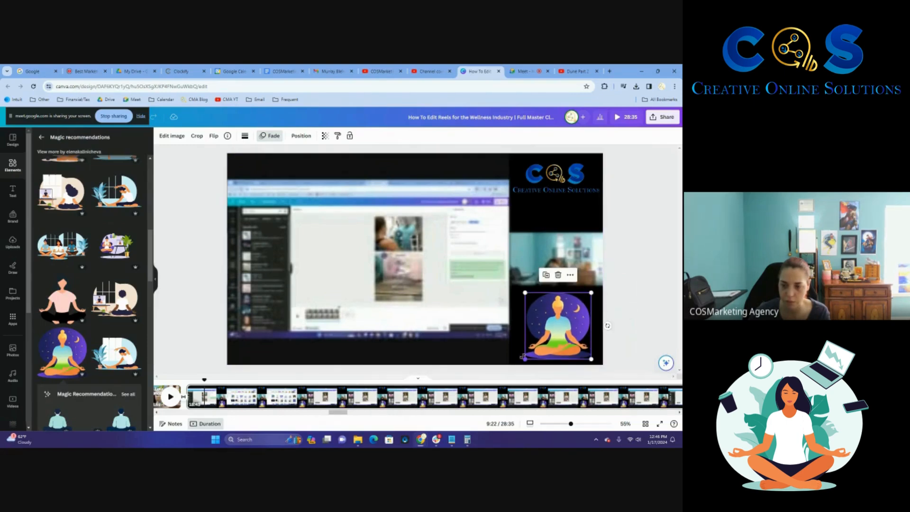
click(649, 297)
Step: Find where the second reel's download finishes in the recording and split the page at 16:08
drag(205, 380, 572, 402)
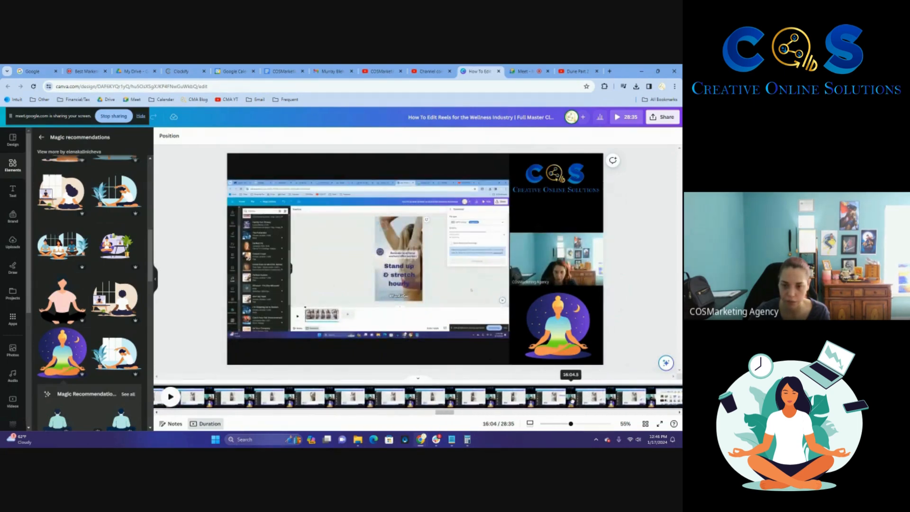
click(170, 397)
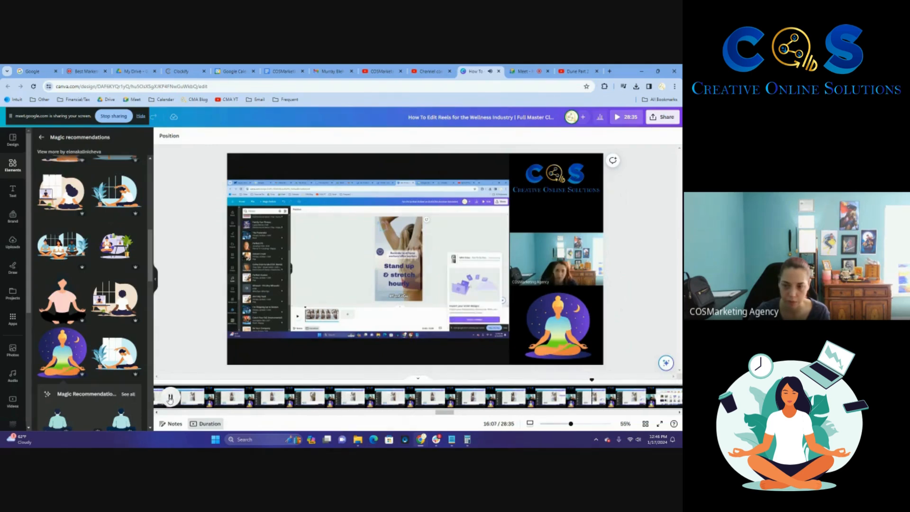
right_click(607, 403)
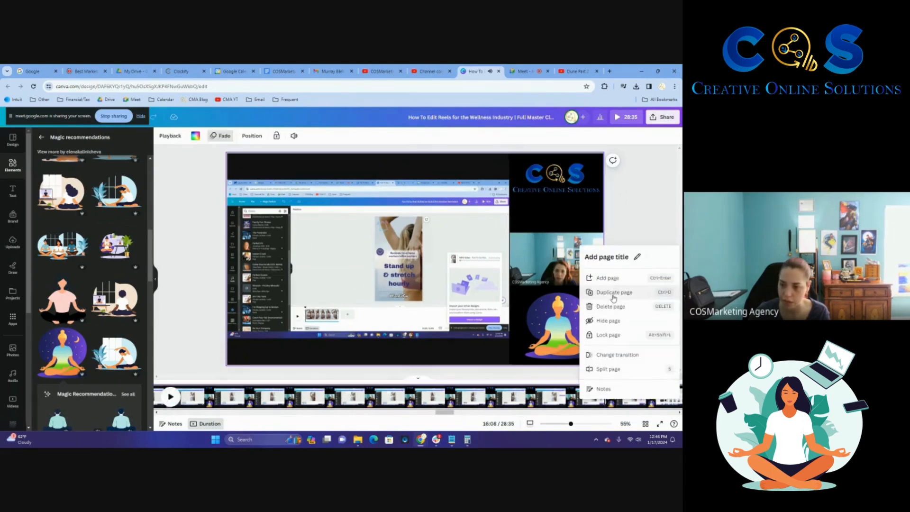
click(608, 369)
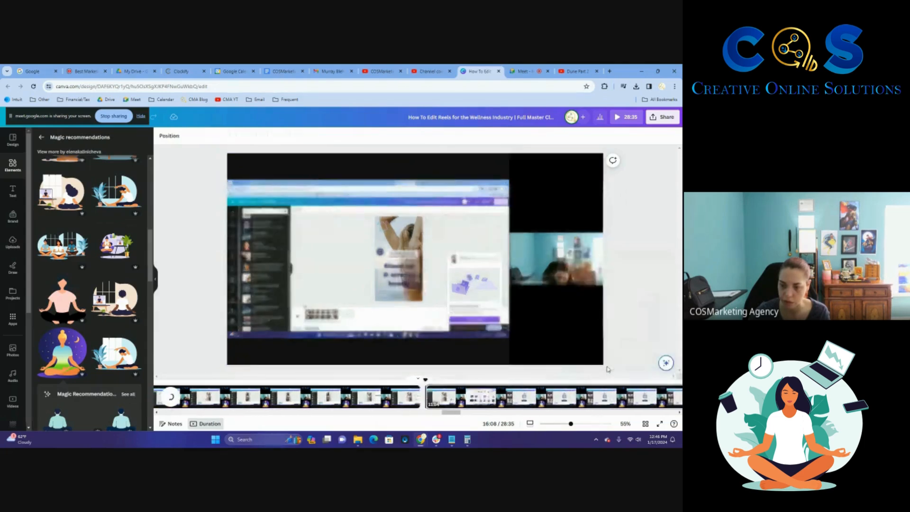
Step: Duplicate the "Let's make another Reel!" page and place the copy between the two newly split recording pages
click(644, 424)
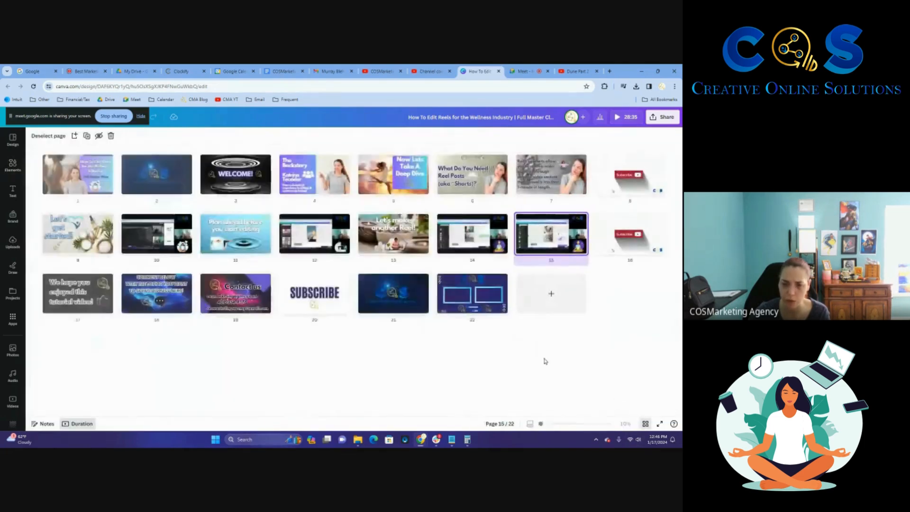
right_click(389, 236)
click(430, 285)
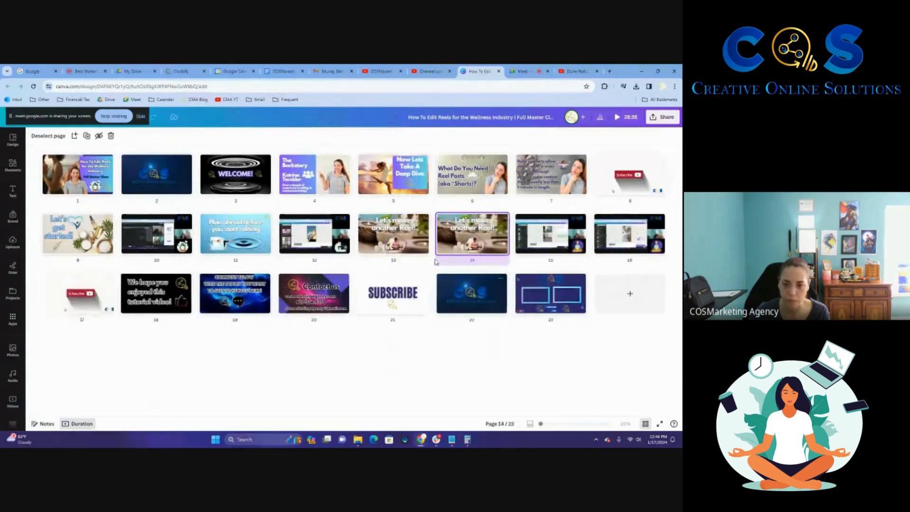
drag(469, 242, 583, 254)
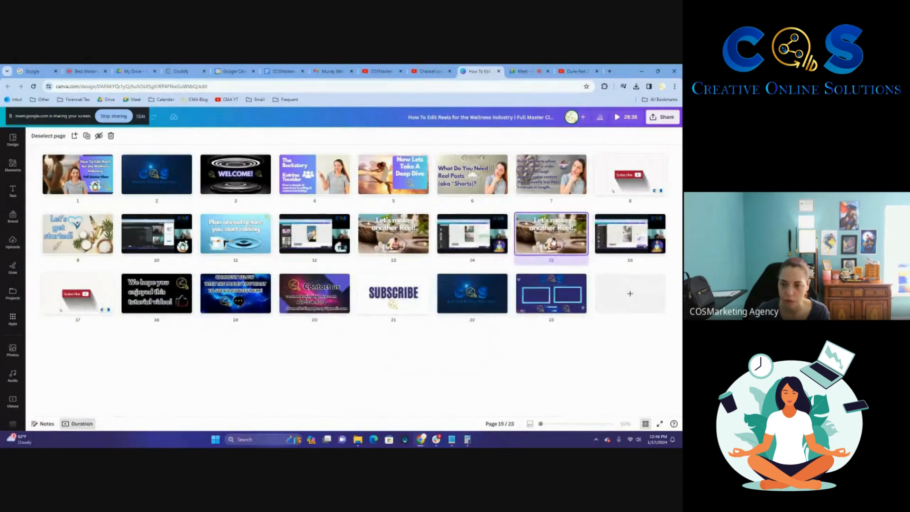
Step: On the copied title card, replace the title with "Reels about the benefits of your services will bring you well-informed prospects!"
double_click(552, 234)
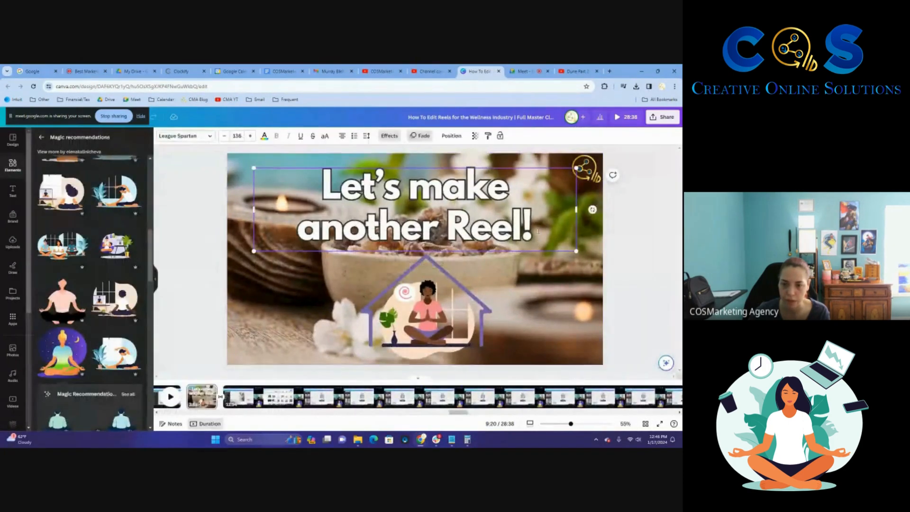
double_click(504, 231)
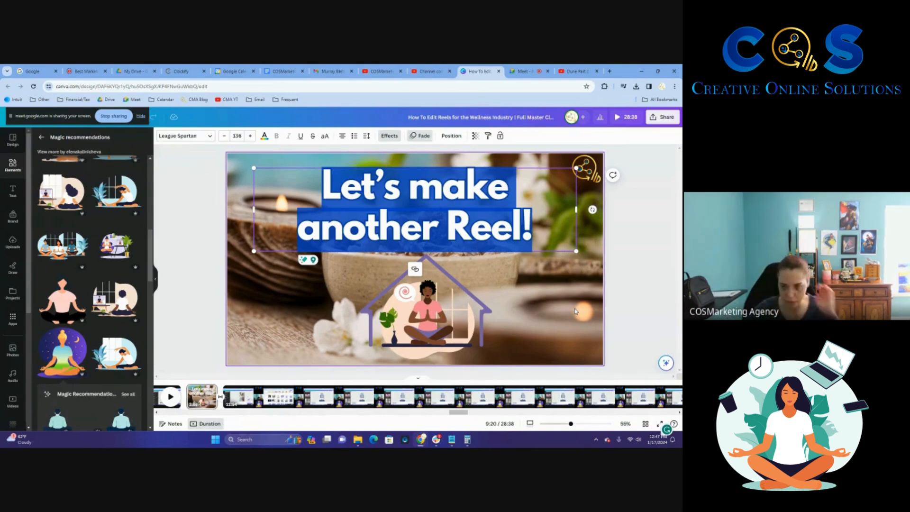
text(Ree)
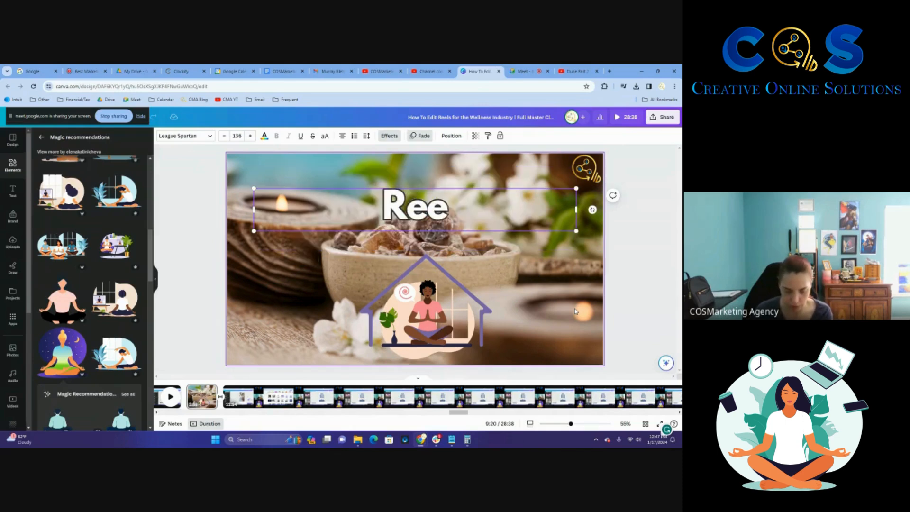
text(ls about)
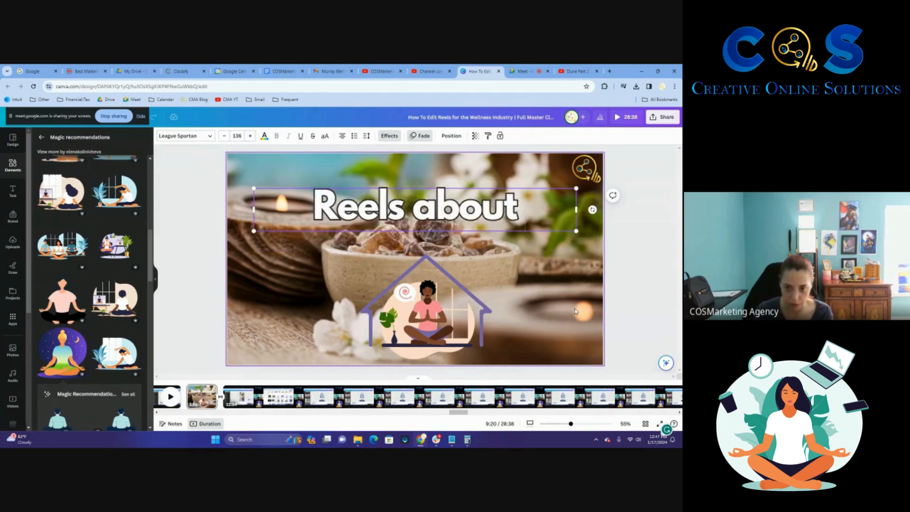
text( the benefits of)
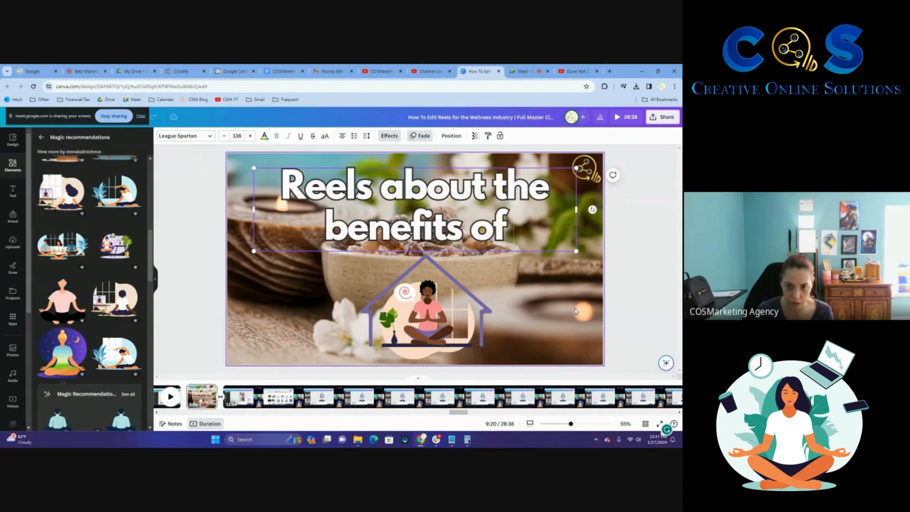
text( your services)
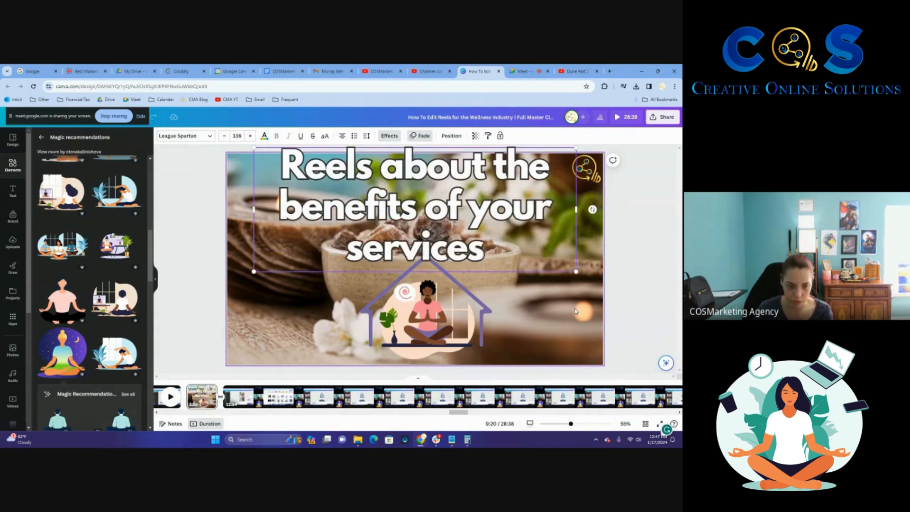
text( will)
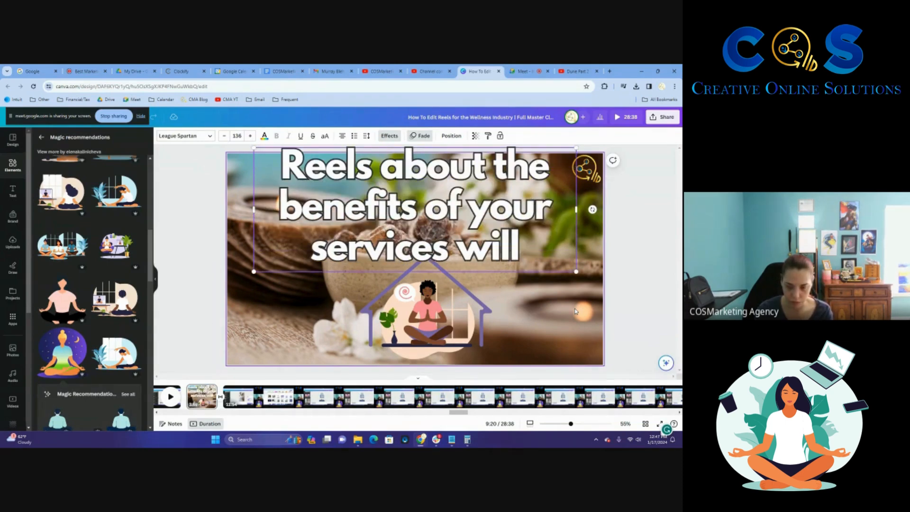
text( bring you)
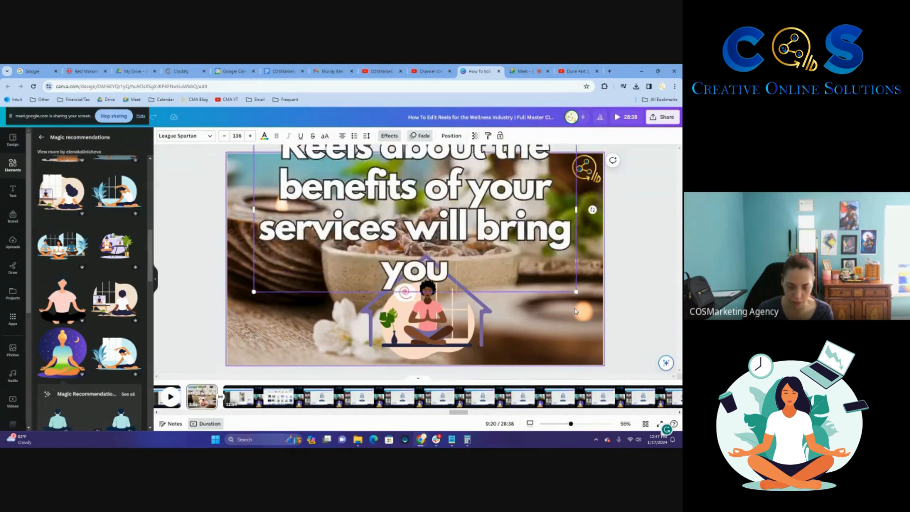
text( well)
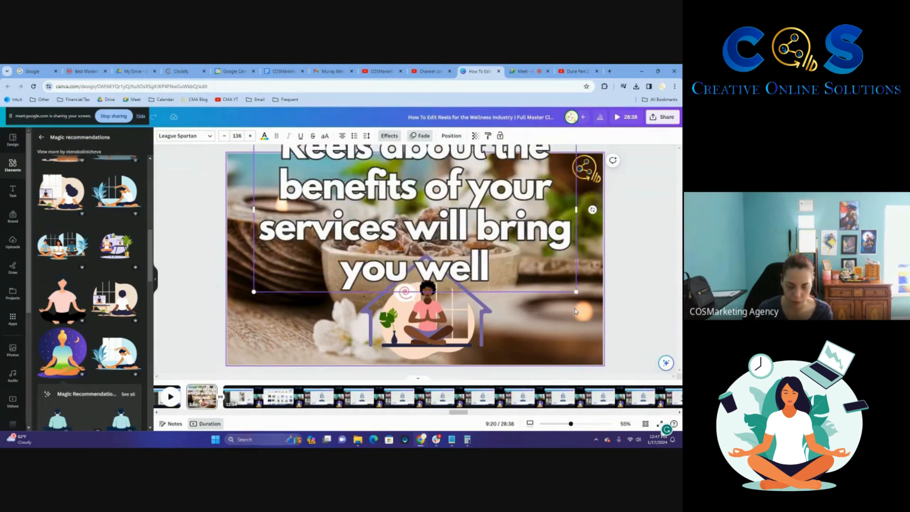
text(-informed prospe)
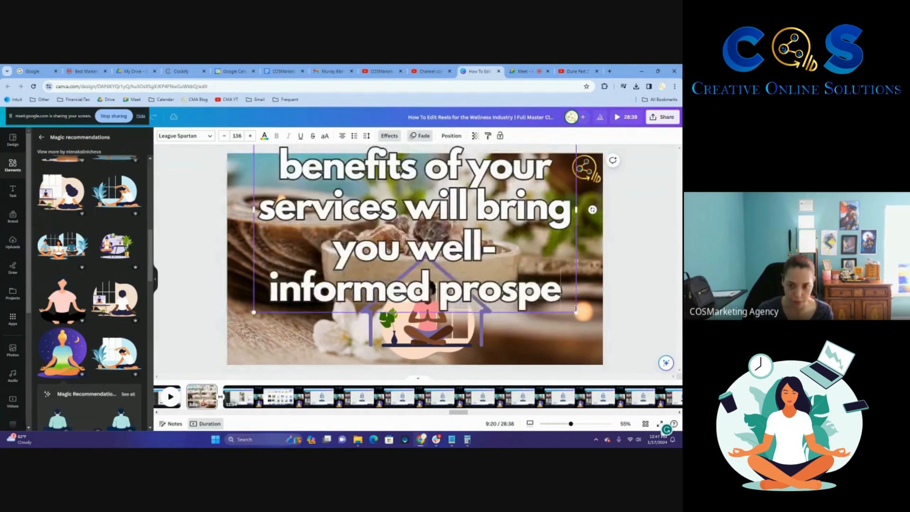
text(cts!)
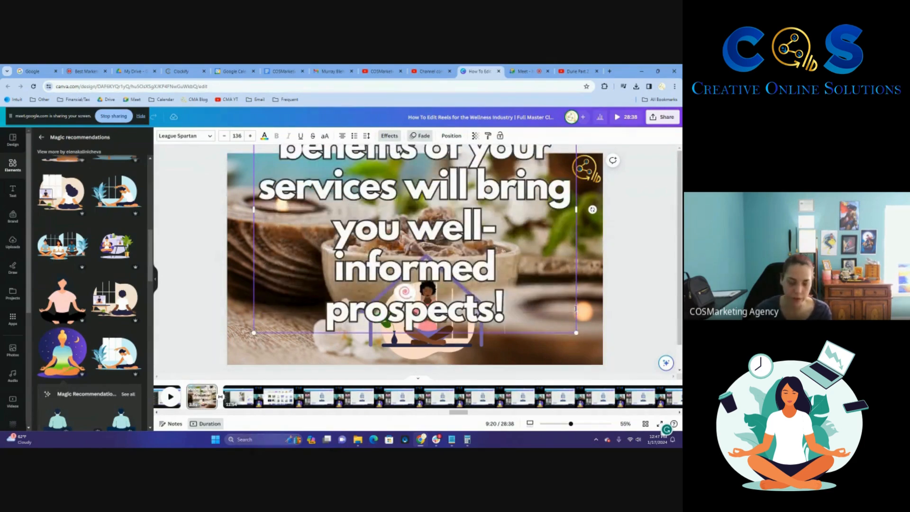
Step: Reduce the whole title's font size to 89.2 so it fits on three lines
key(ctrl+a)
click(226, 135)
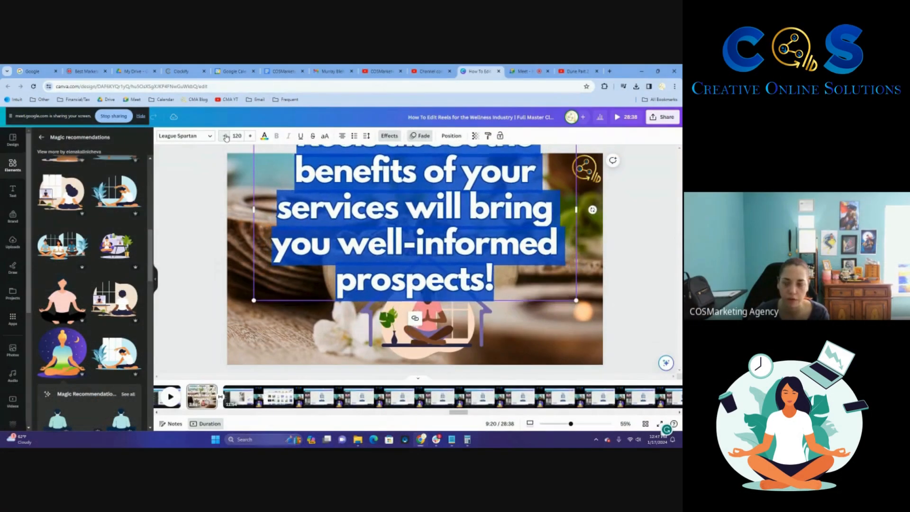
click(225, 136)
click(226, 136)
click(226, 136)
click(226, 135)
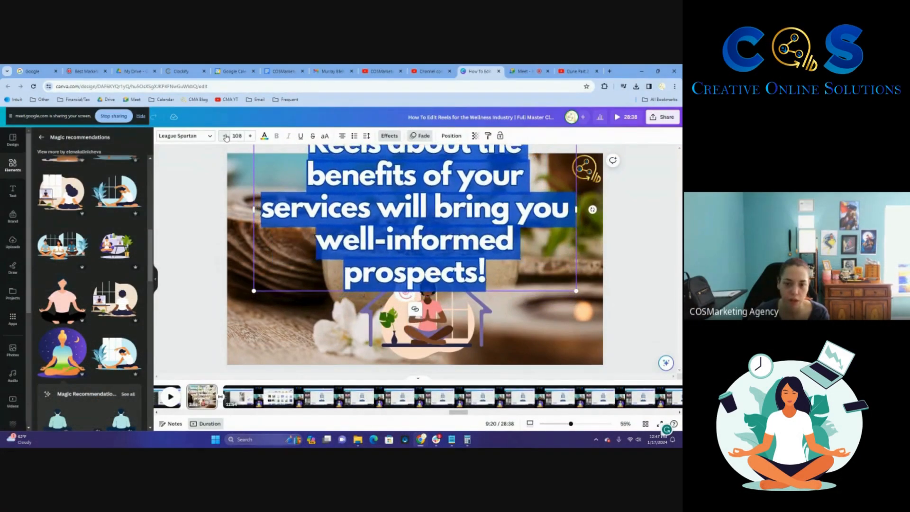
click(226, 135)
click(225, 135)
click(226, 136)
click(225, 136)
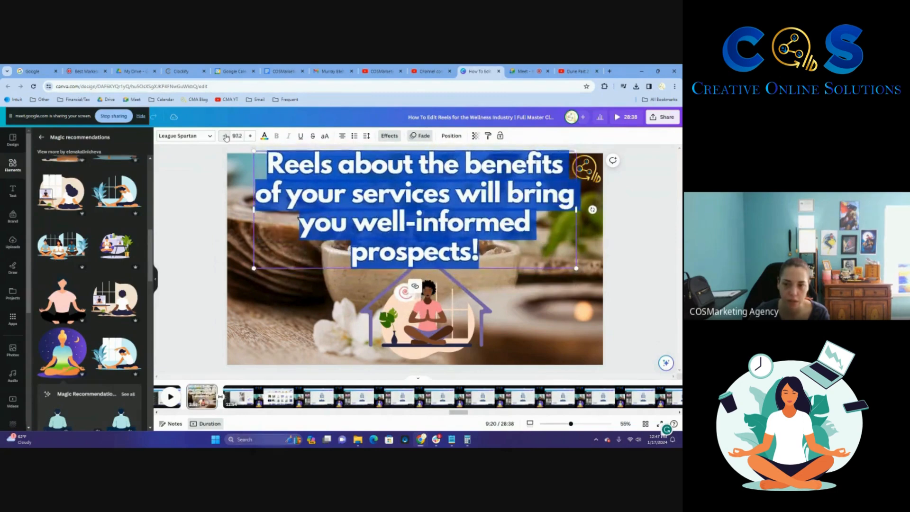
click(225, 136)
click(225, 136)
click(226, 135)
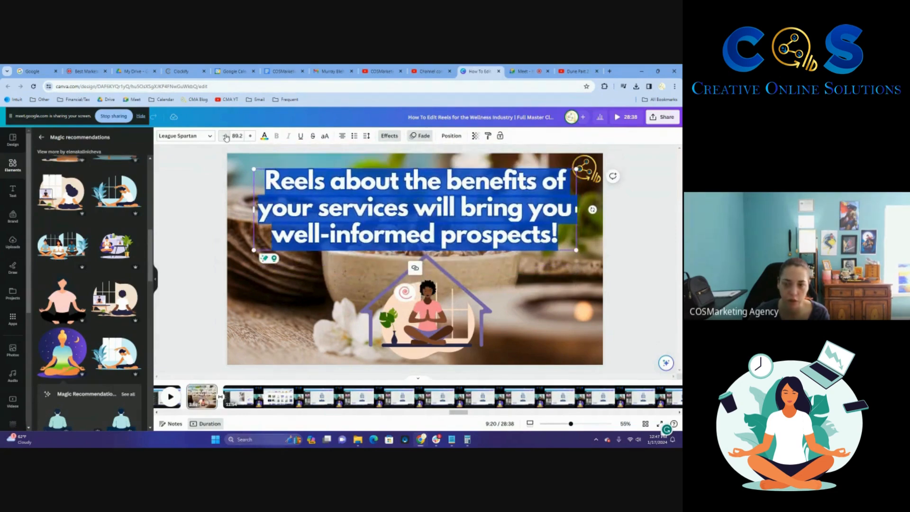
Step: Delete the meditating-in-a-house illustration and move the title down toward the middle of the card
click(440, 294)
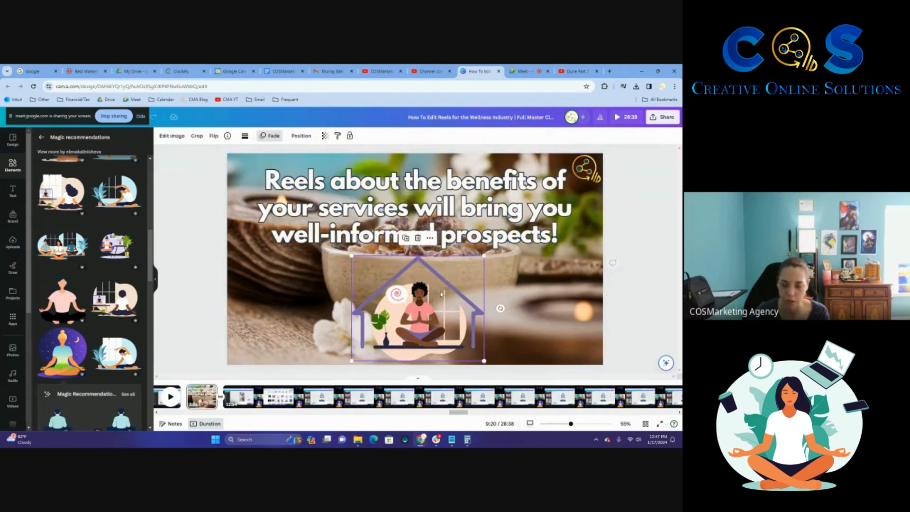
key(Delete)
drag(434, 231, 428, 251)
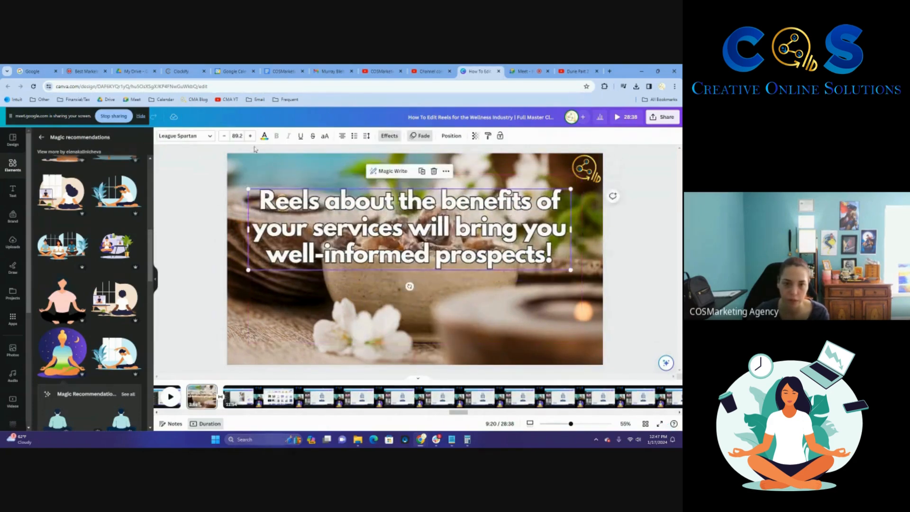
Step: Increase the title's font size to 93.2 and re-centre the text on the card
click(250, 136)
click(250, 136)
click(250, 135)
click(250, 136)
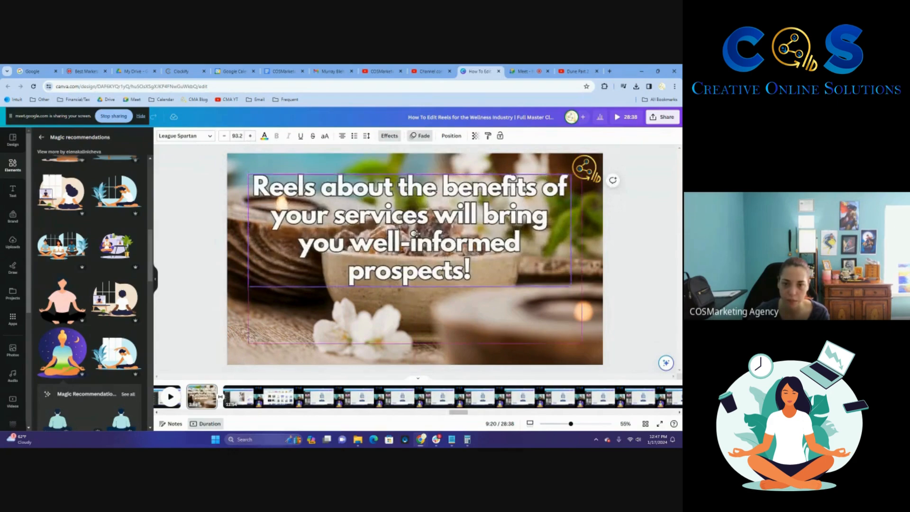
drag(414, 234, 417, 242)
click(657, 273)
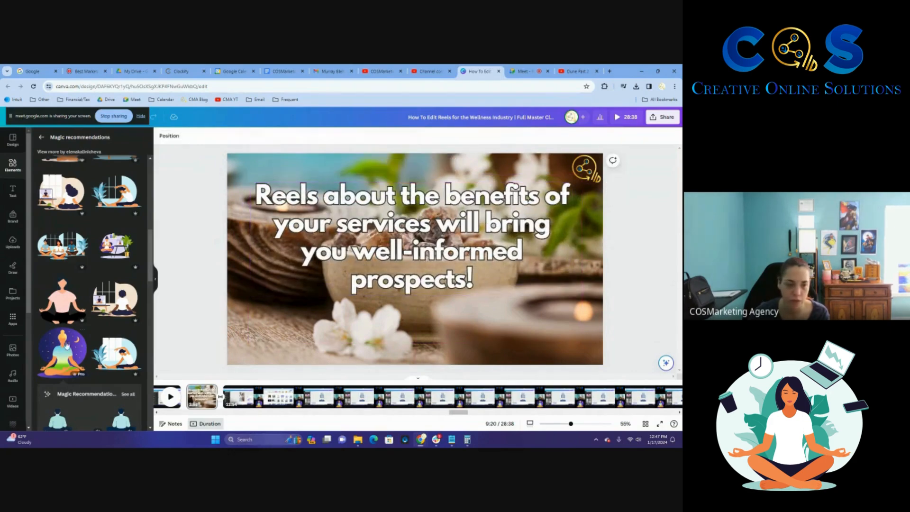
Step: Replace the card's background with the wellness photo of a spa bowl, candles and rolled towel on blue
click(11, 351)
scroll(127, 275, down, 10)
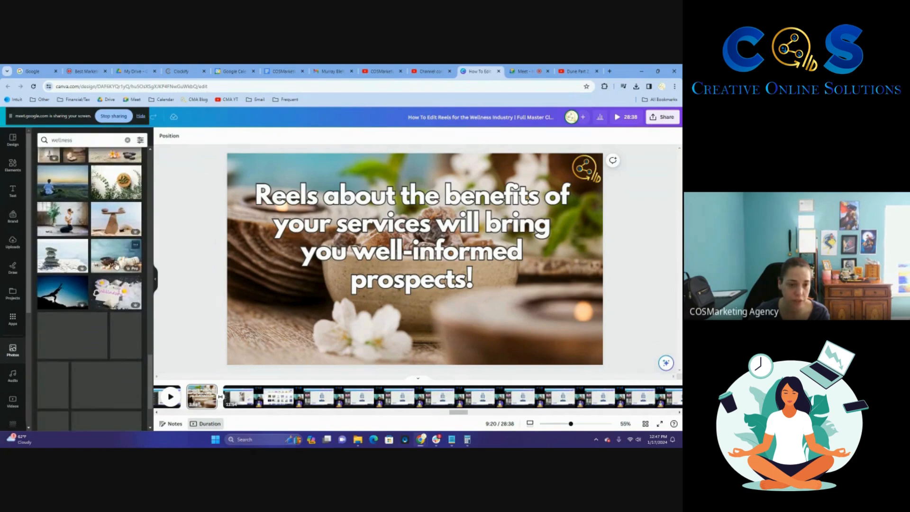
click(114, 262)
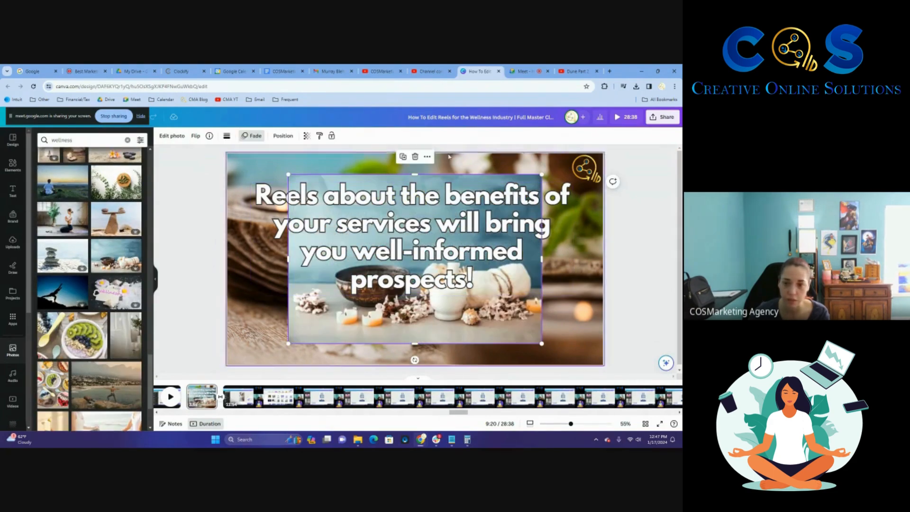
right_click(424, 341)
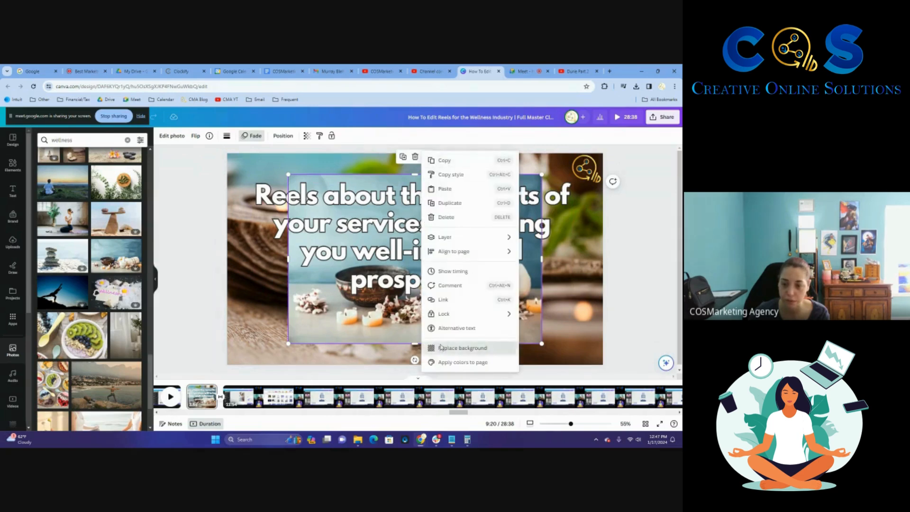
click(462, 348)
Step: Enlarge the title text slightly until "bring" wraps onto the third line
click(511, 262)
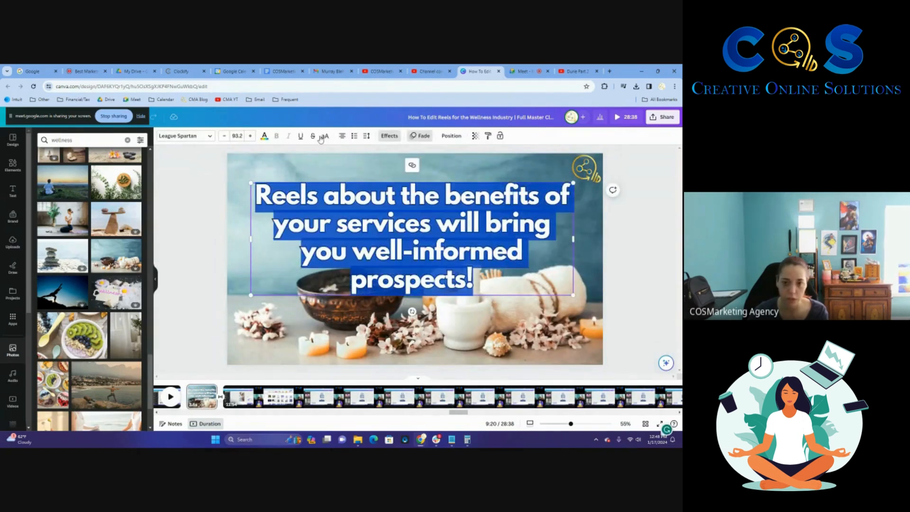
double_click(511, 262)
click(250, 136)
click(250, 136)
click(250, 136)
click(252, 137)
click(252, 137)
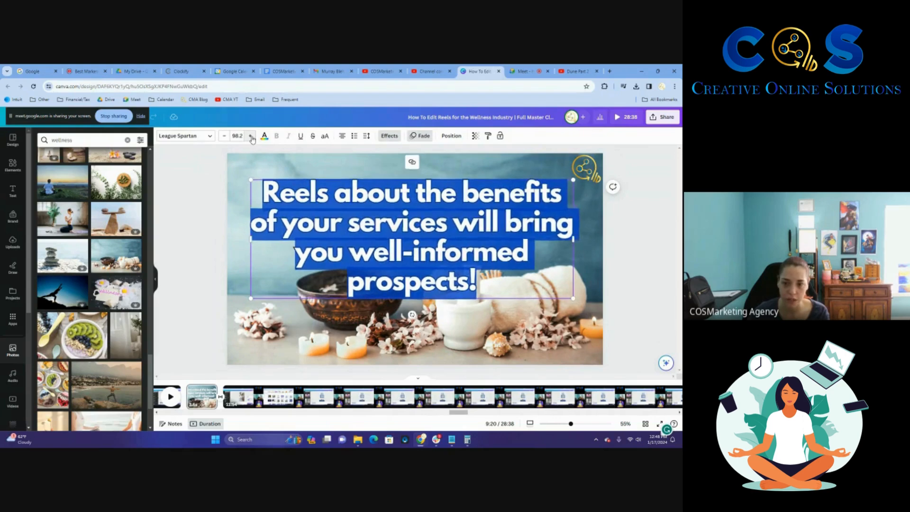
click(252, 137)
click(251, 138)
click(252, 137)
click(630, 348)
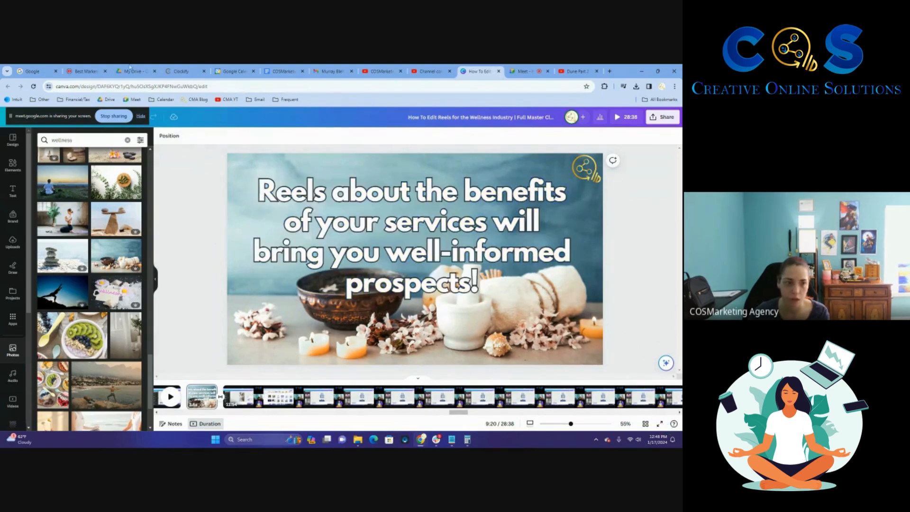
Step: Add the side-stretch yoga illustration with the plant to the card's lower right corner and enlarge it slightly
click(13, 165)
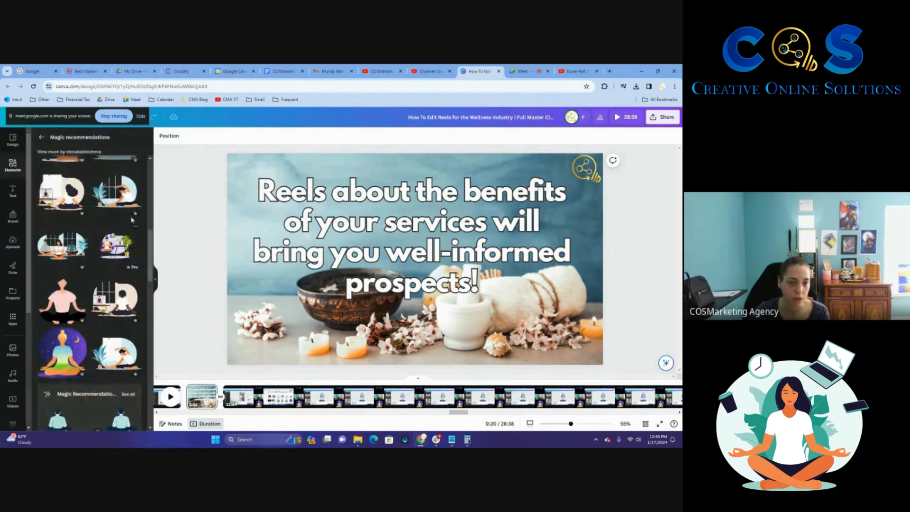
click(123, 205)
drag(416, 252, 540, 315)
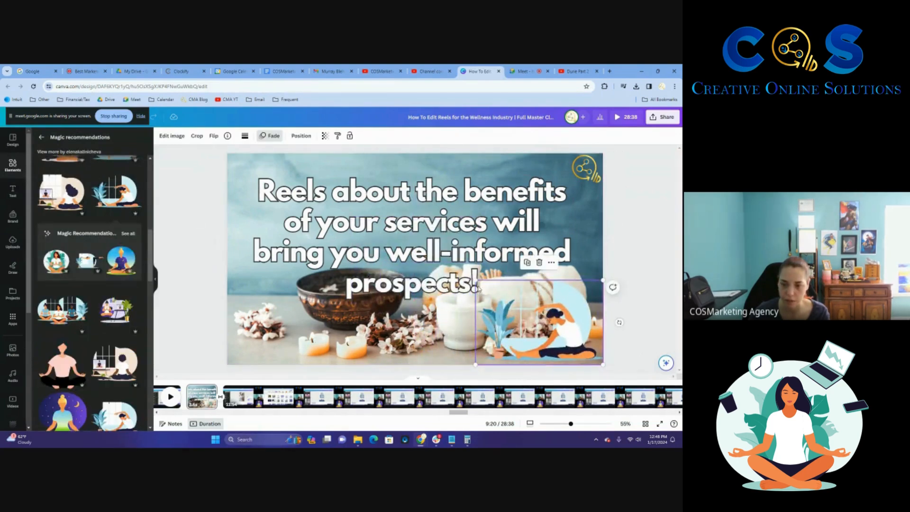
drag(476, 281, 463, 272)
click(624, 327)
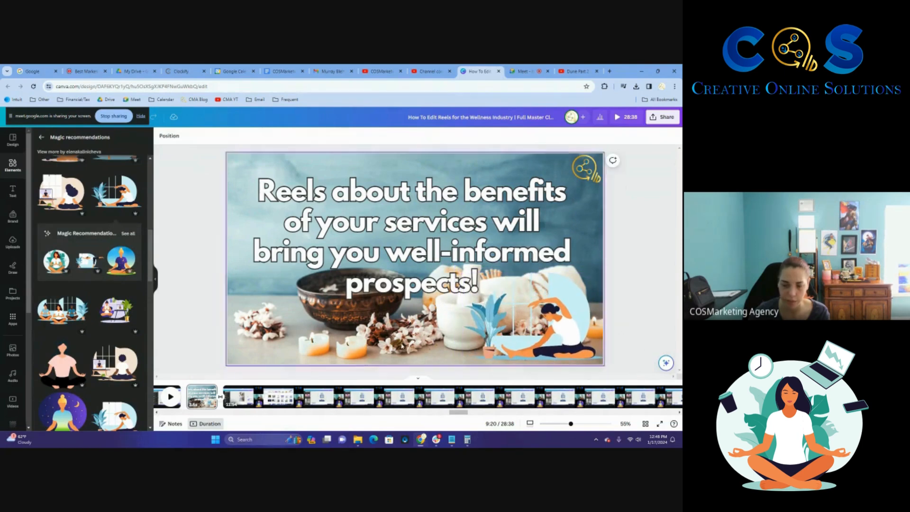
Step: On the recording page after this card, replace the night-sky meditation illustration with the meditating woman surrounded by white circles
click(239, 404)
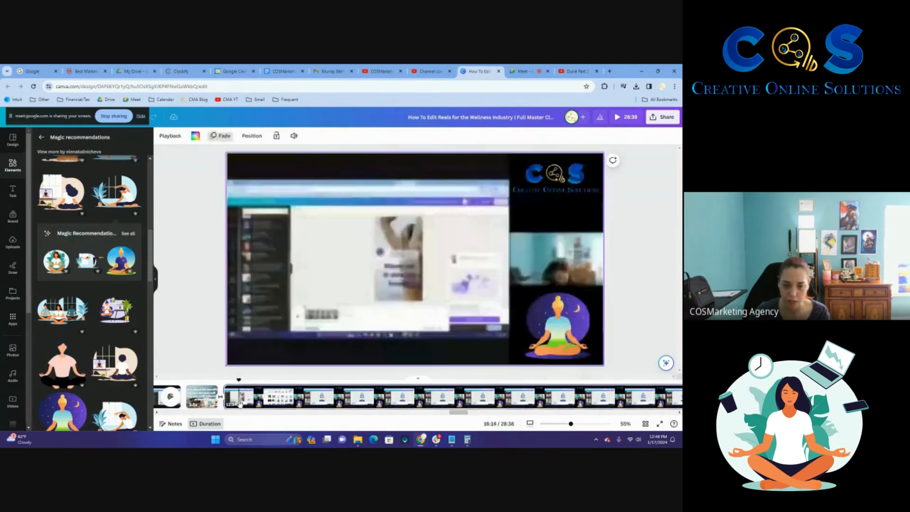
click(559, 330)
key(Delete)
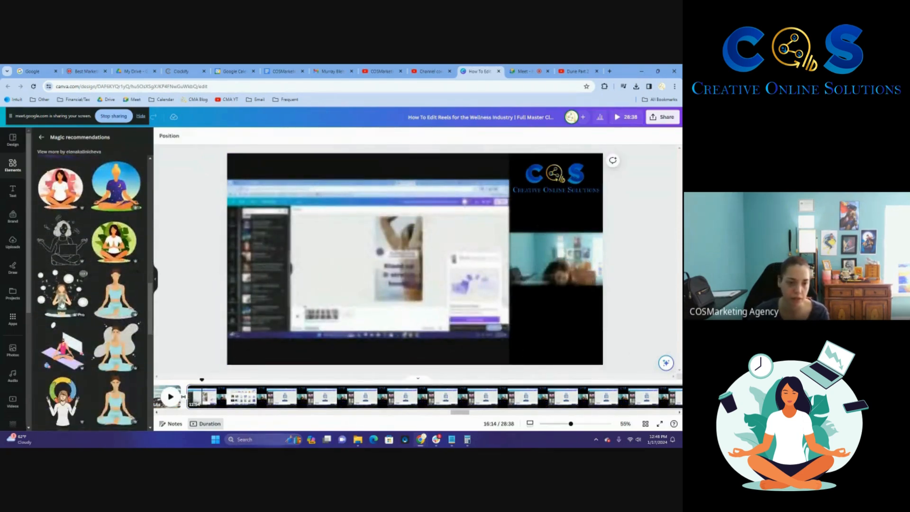
click(68, 305)
Step: Move the white-circles meditation illustration below the webcam image and shrink it to fit the black area
drag(434, 273, 575, 337)
mouse_move(511, 280)
mouse_down()
mouse_move(534, 303)
mouse_move(524, 293)
mouse_up()
drag(548, 332, 545, 328)
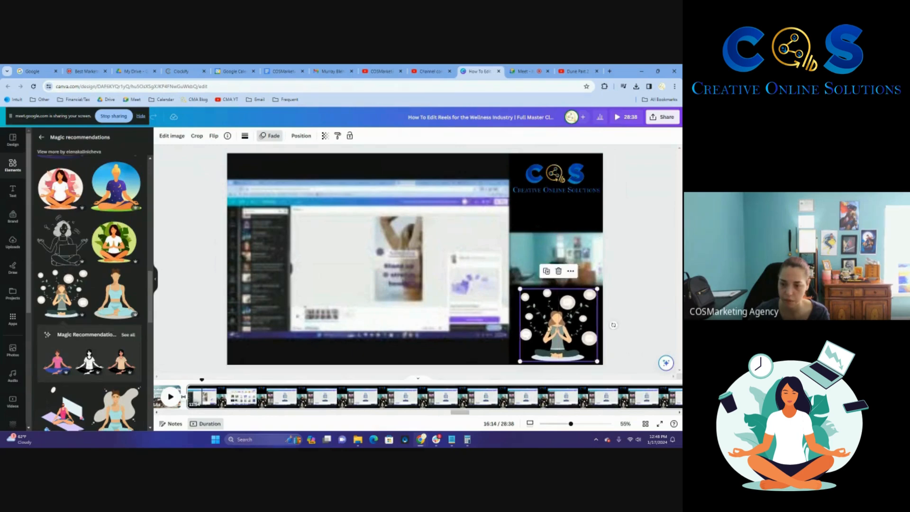
click(655, 309)
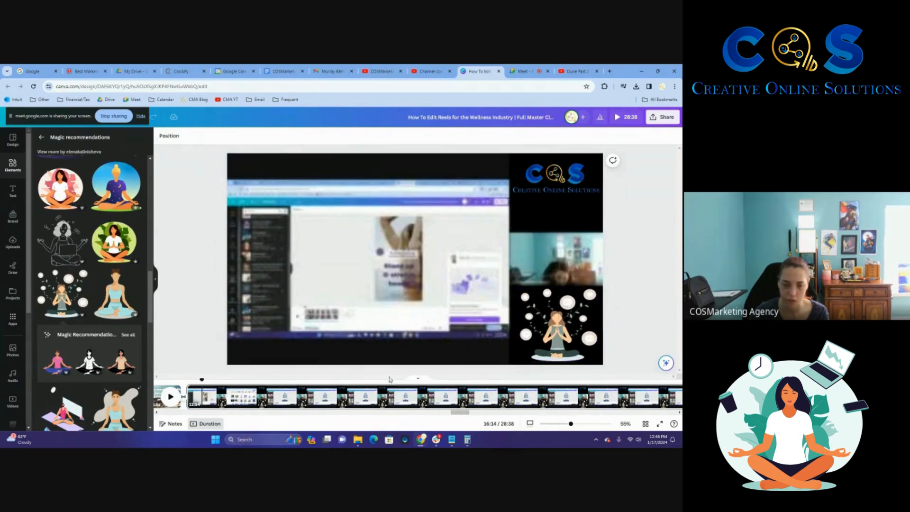
Step: Find the moment in the recording where the Kettle Bell Workouts design is open and split the page there at 19:56
drag(204, 379, 661, 380)
drag(668, 396, 521, 396)
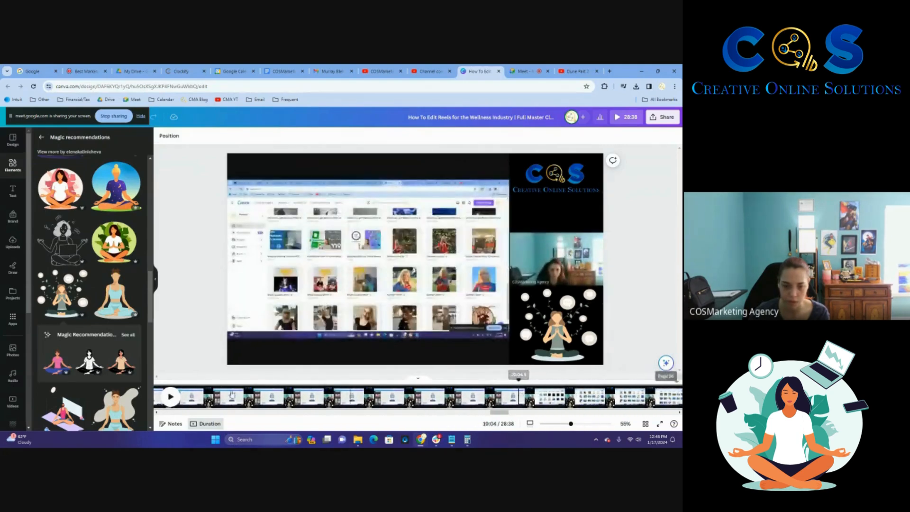
click(169, 397)
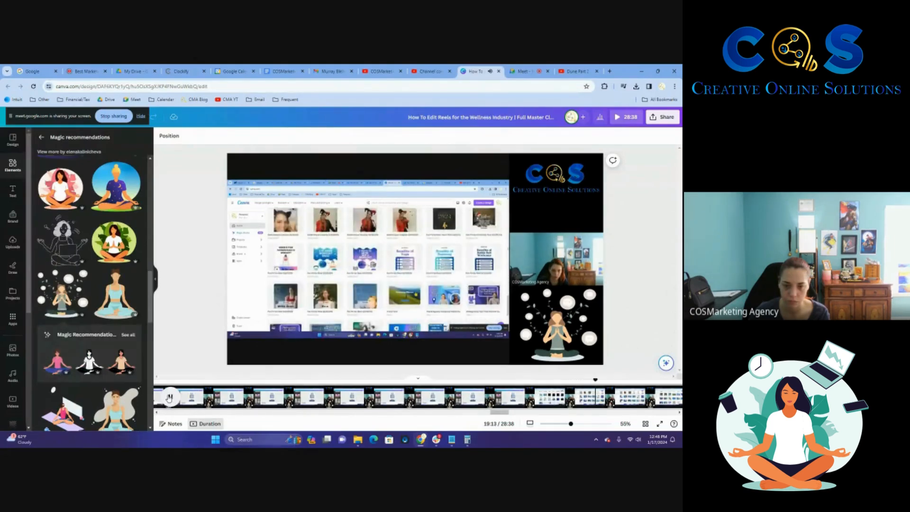
drag(501, 417, 532, 419)
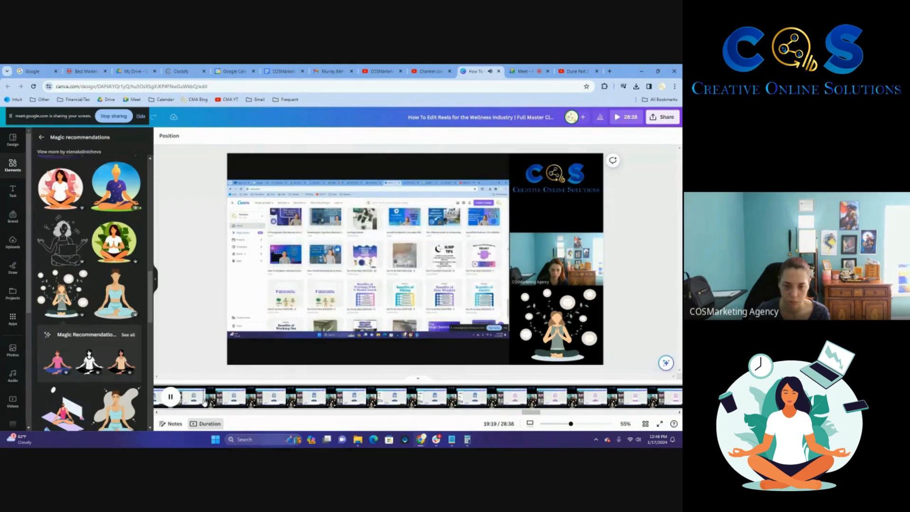
drag(529, 414, 516, 415)
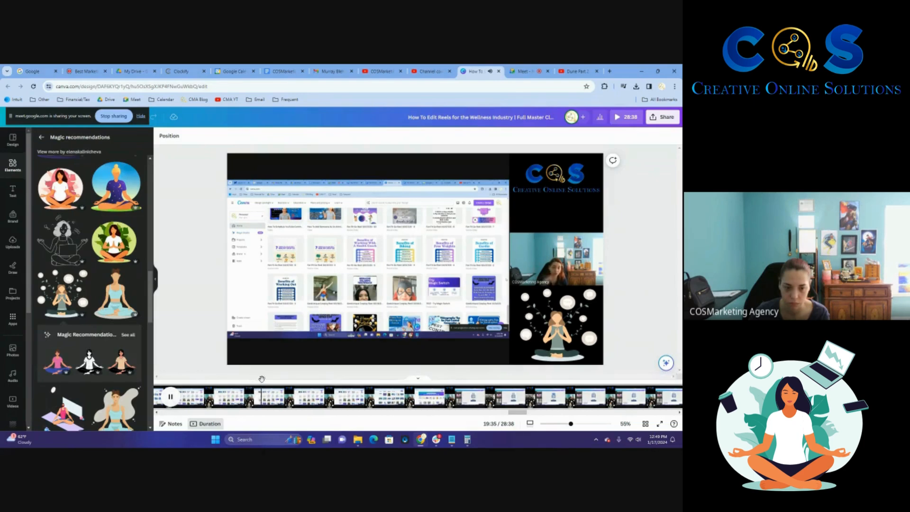
drag(269, 380, 433, 380)
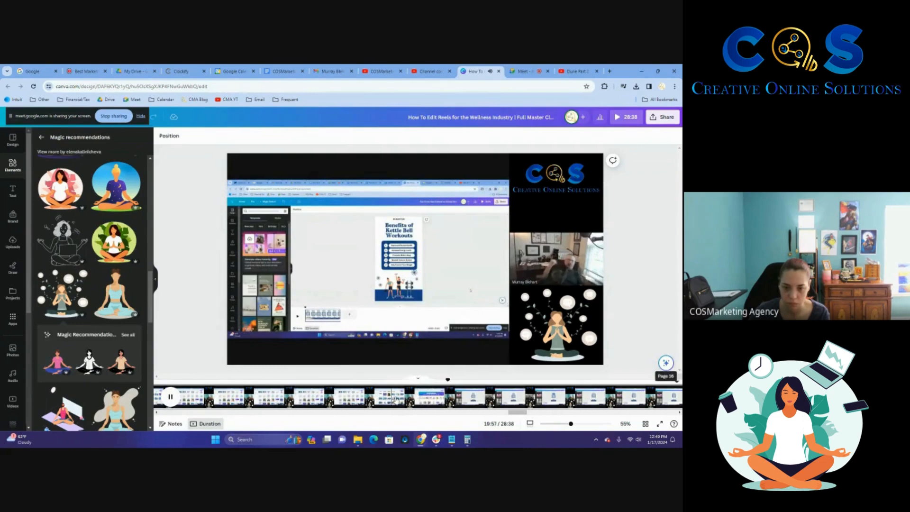
click(412, 401)
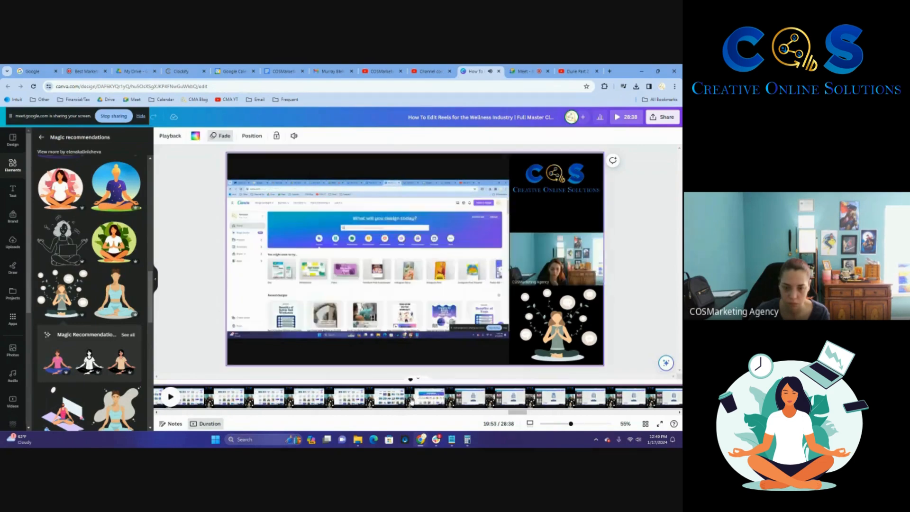
click(176, 401)
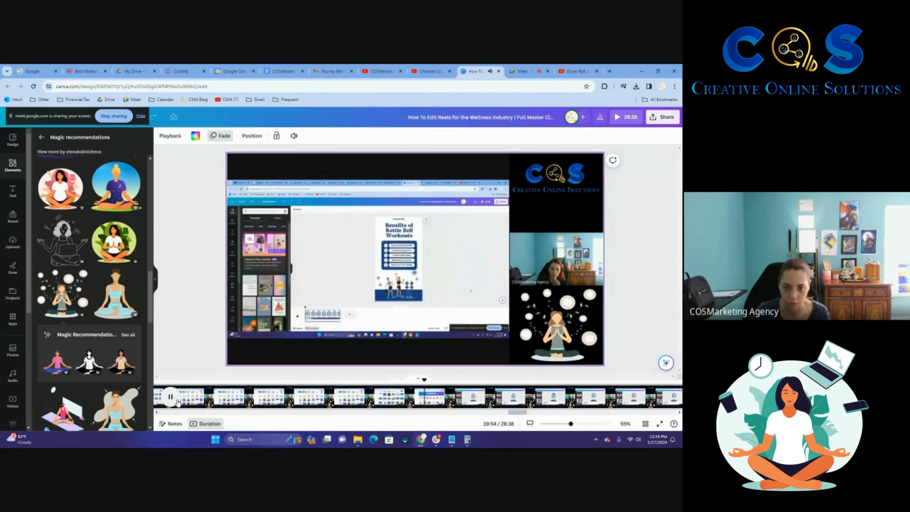
right_click(438, 403)
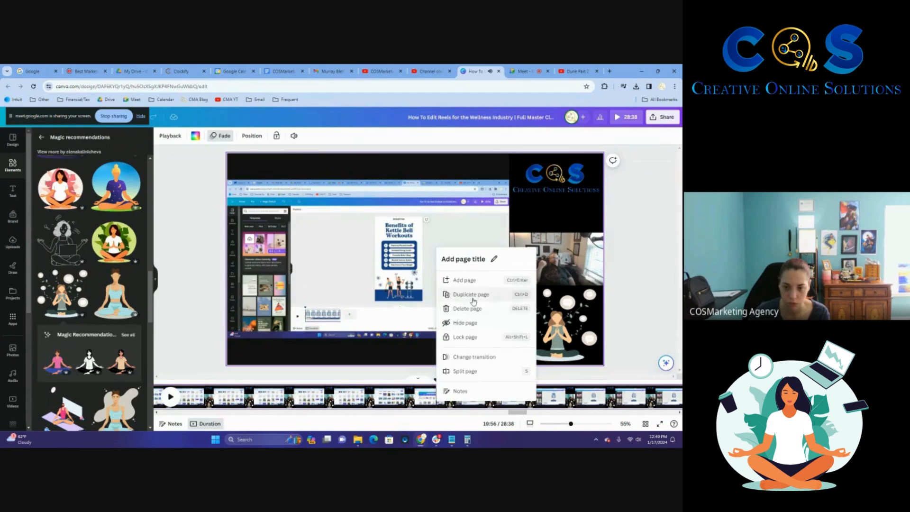
click(463, 371)
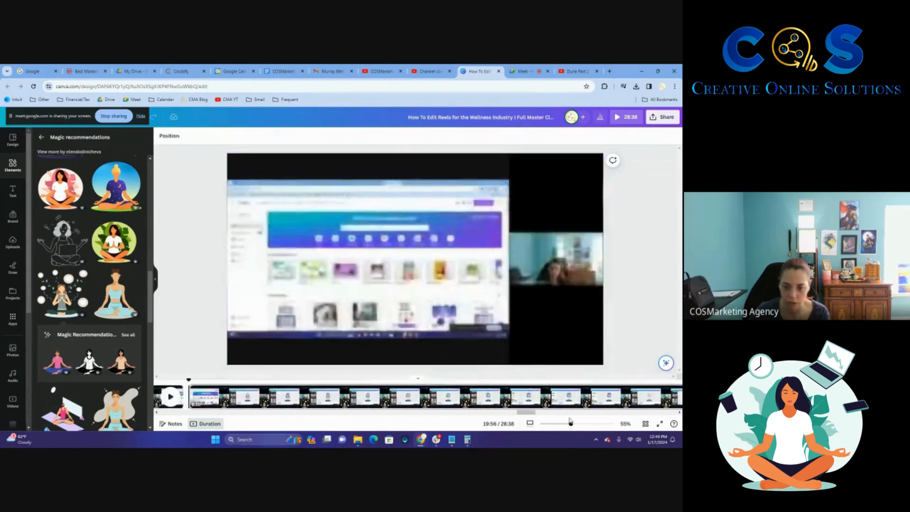
Step: Duplicate the "Reels about the benefits of your services" title card and place the copy directly before the newly split recording page
click(643, 423)
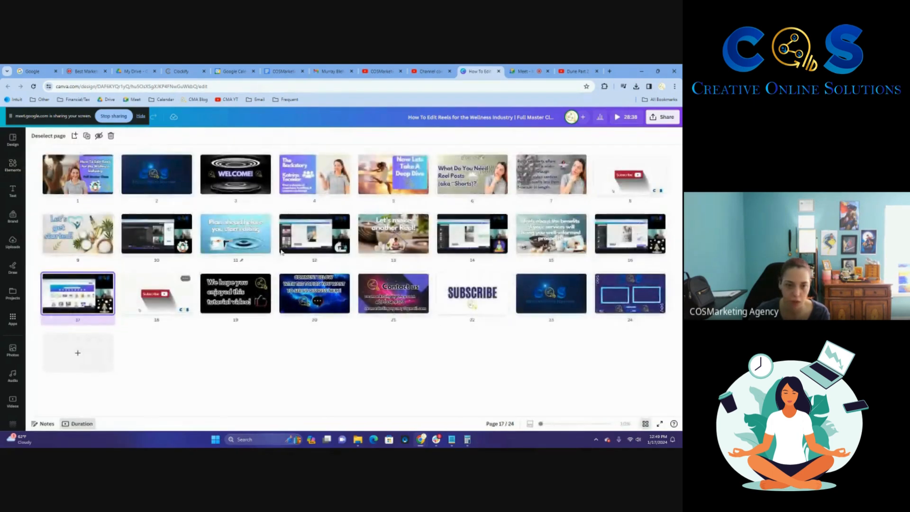
right_click(559, 235)
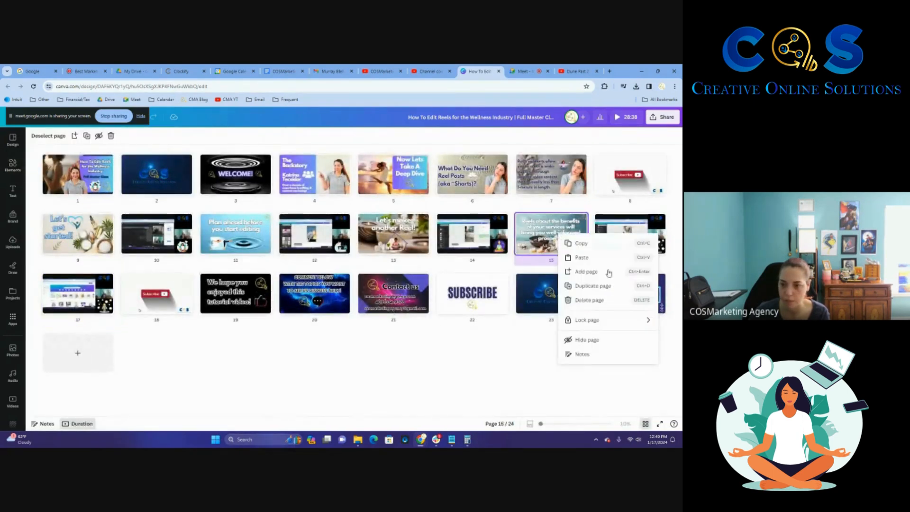
click(602, 286)
drag(611, 239, 154, 301)
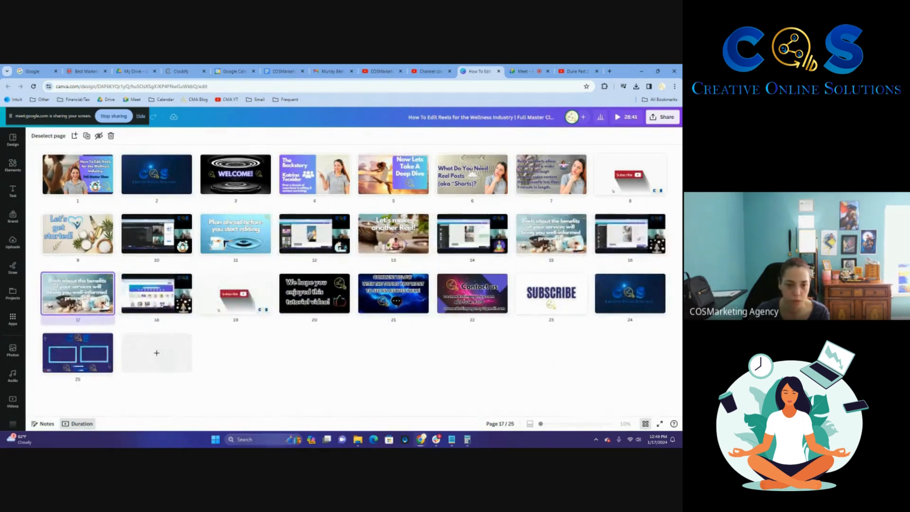
Step: Replace the copied card's title text with "Brainstorming with others can be very beneficial!"
double_click(87, 309)
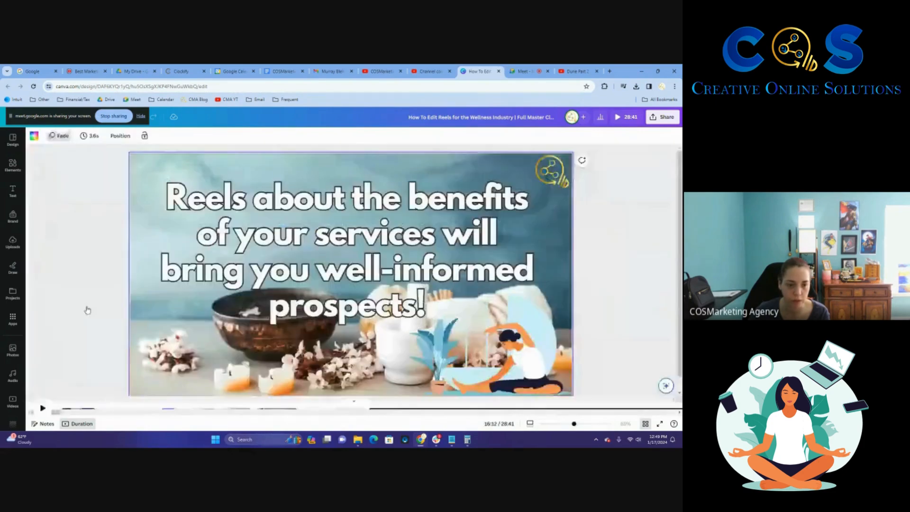
text(B)
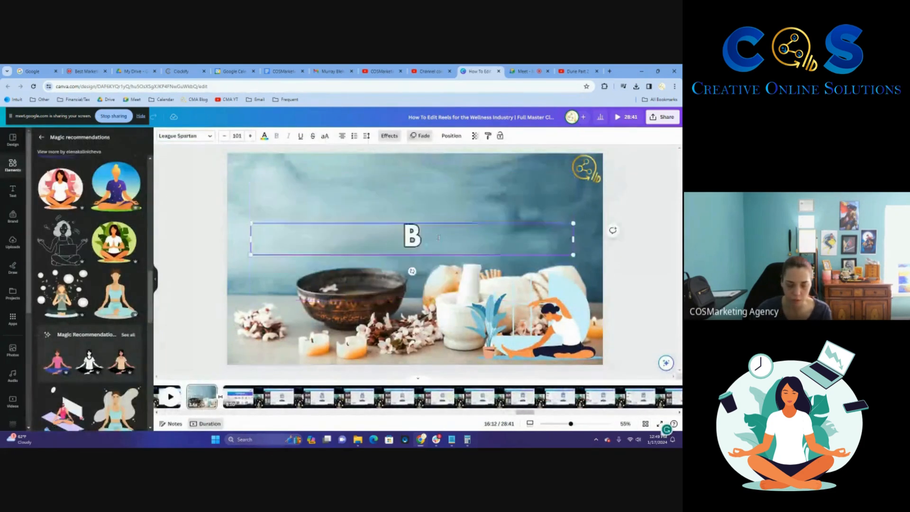
text(rainstorm)
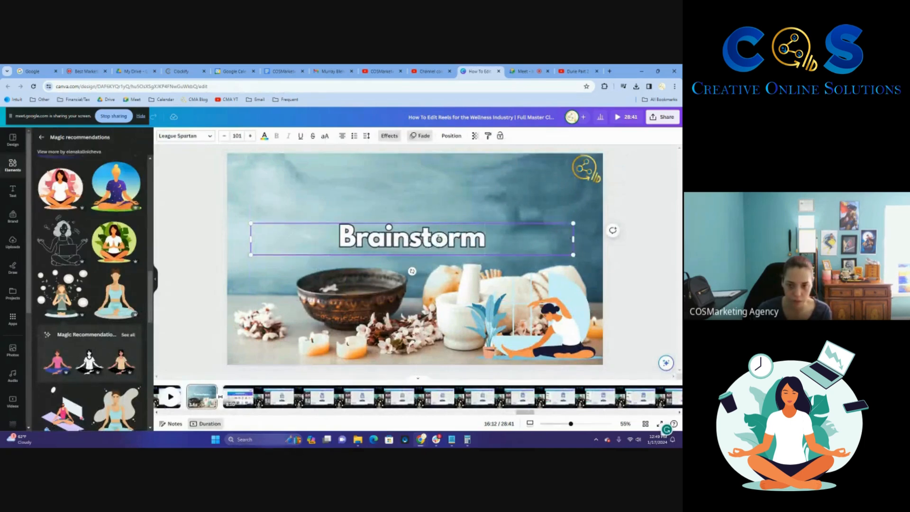
text(ing with others can b)
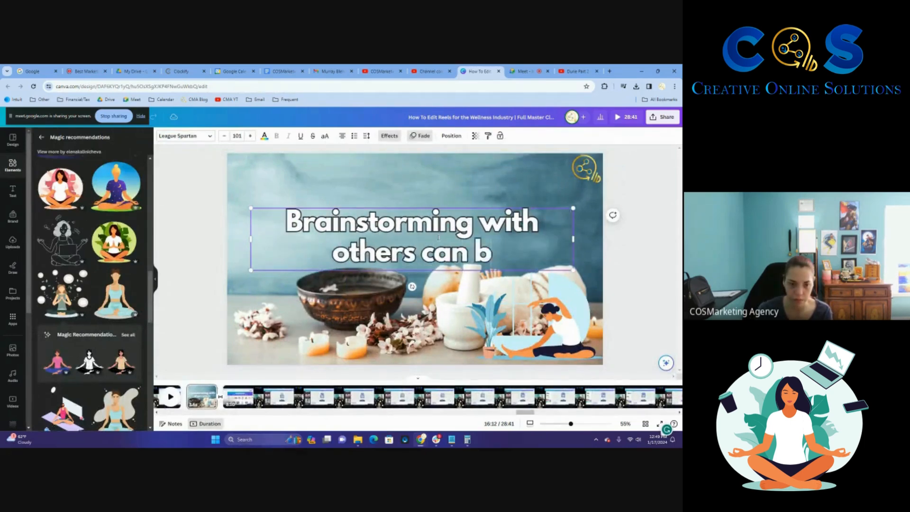
text(e very beneficuial)
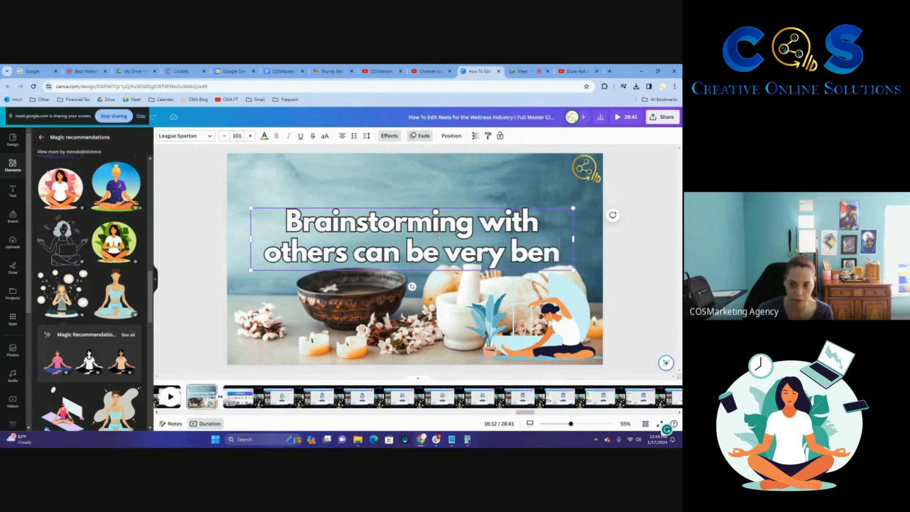
key(BackSpace)
key(BackSpace)
key(BackSpace)
key(BackSpace)
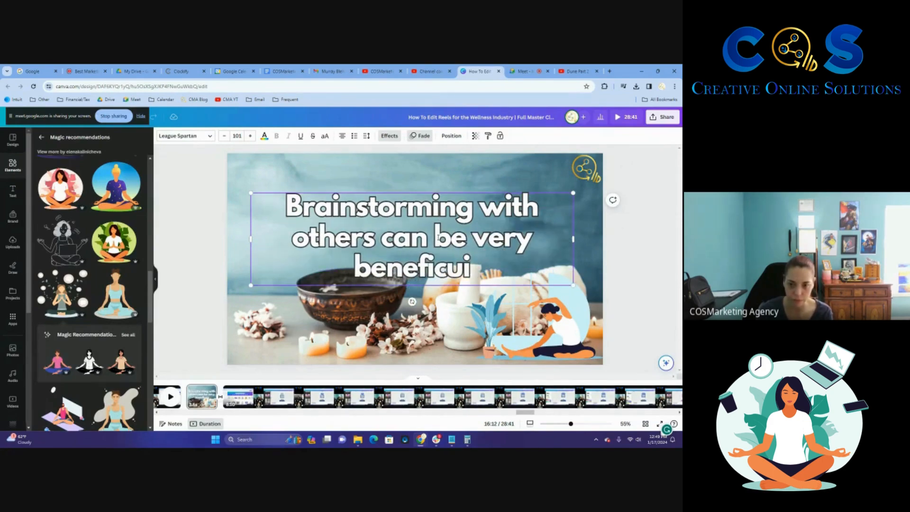
text(ial!)
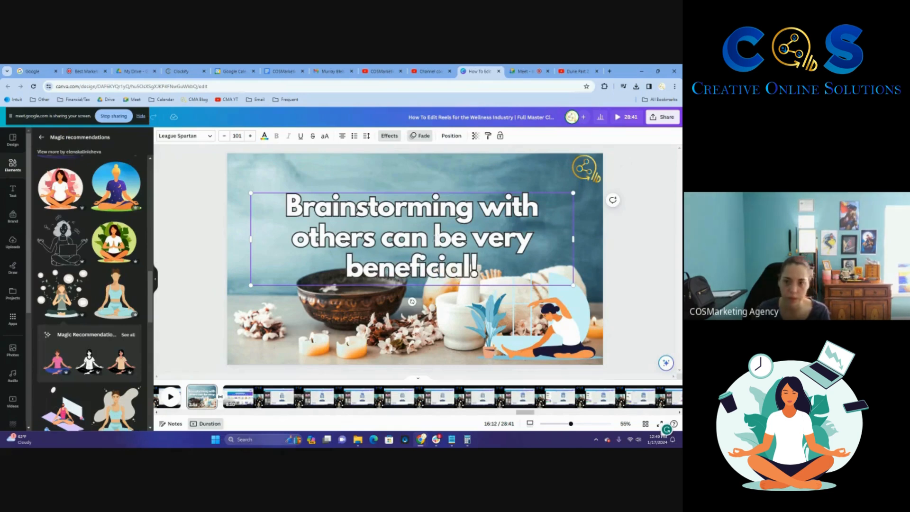
Step: Insert wording about your marketing after "Brainstorming" in the card's title
click(481, 209)
text(about your marketi)
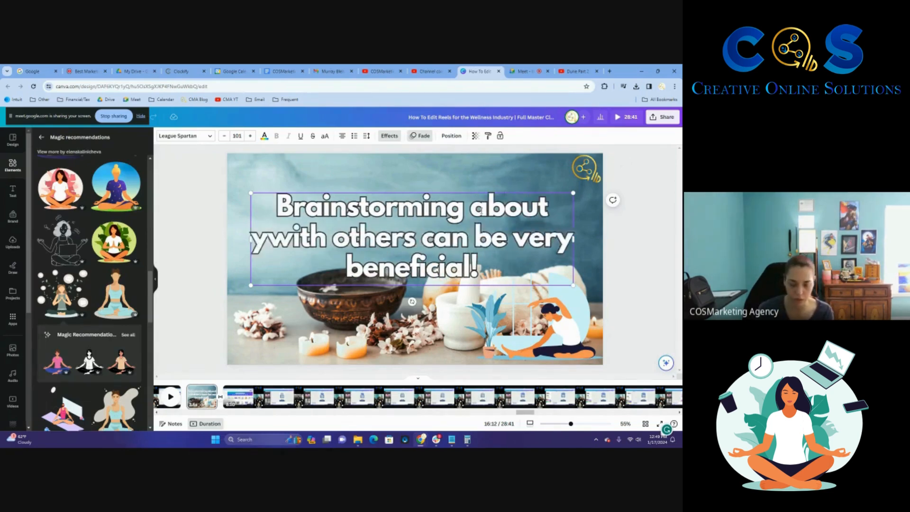
Step: Complete the headline as "Brainstorming about your marketing with others can be very beneficial!" and set its font size to 109
text(ng)
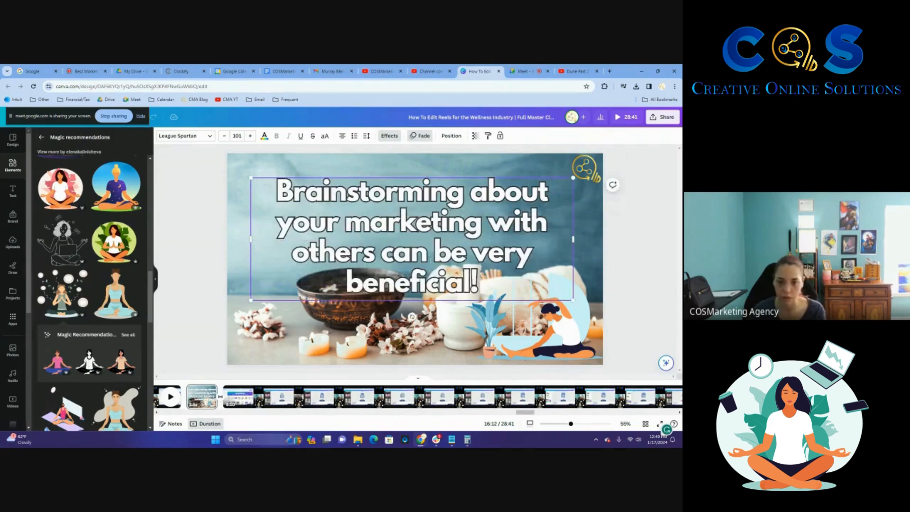
key(ctrl+a)
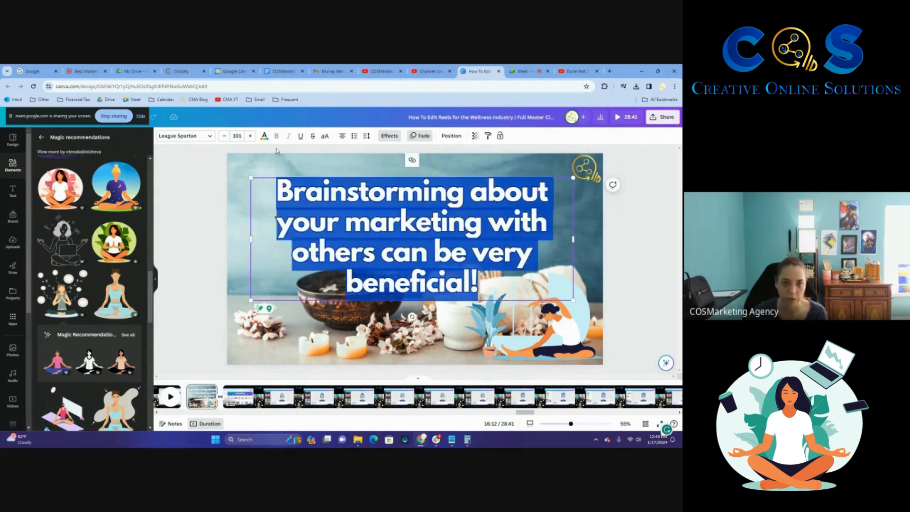
click(250, 136)
click(250, 136)
click(250, 136)
click(250, 136)
click(250, 136)
click(251, 137)
click(251, 136)
click(251, 136)
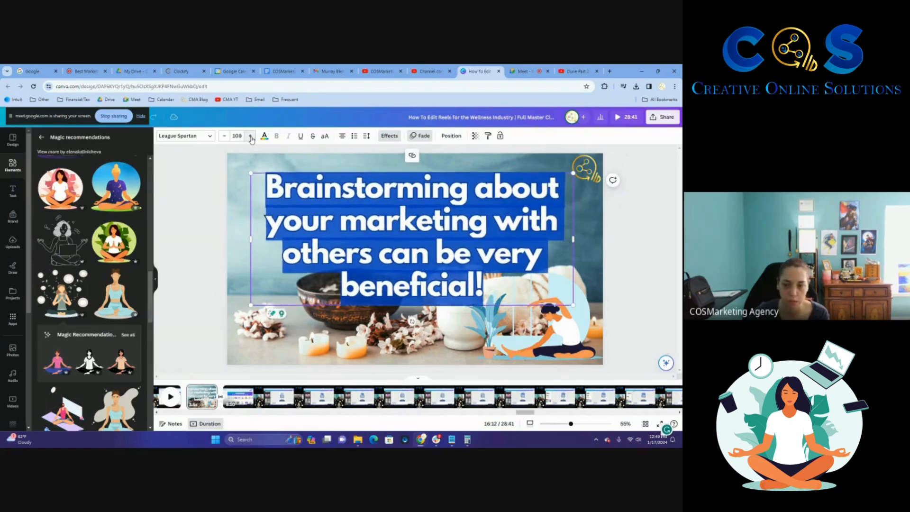
Step: Delete the stretching-woman illustration and make the wellness photo of a white curtain and potted plant the page background
click(583, 303)
key(Delete)
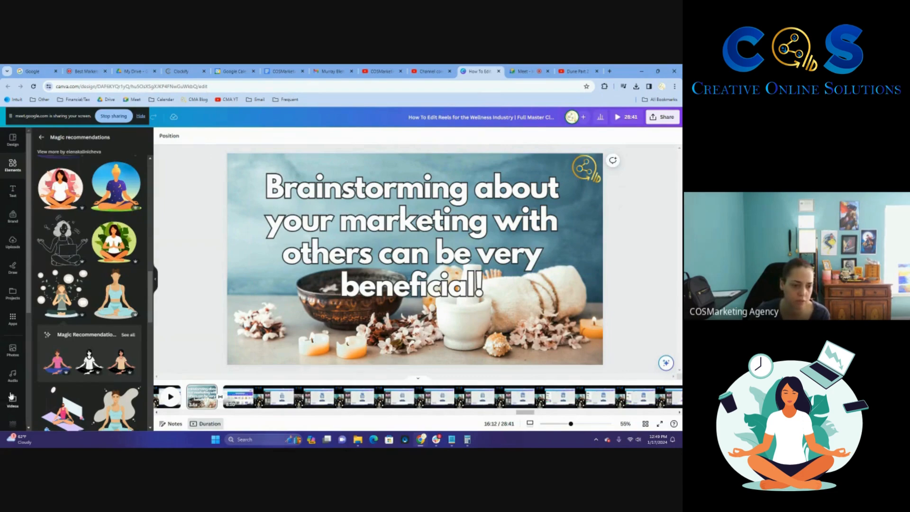
click(13, 349)
scroll(85, 338, down, 3)
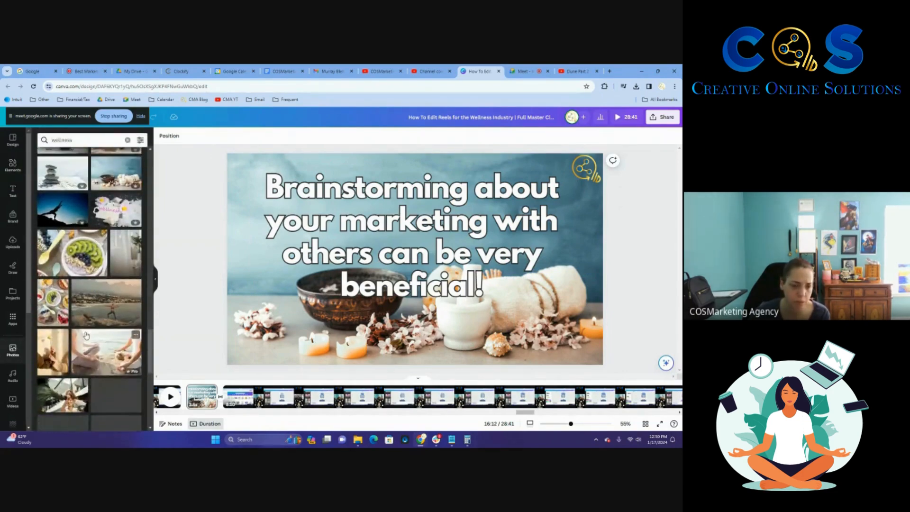
scroll(85, 339, down, 1)
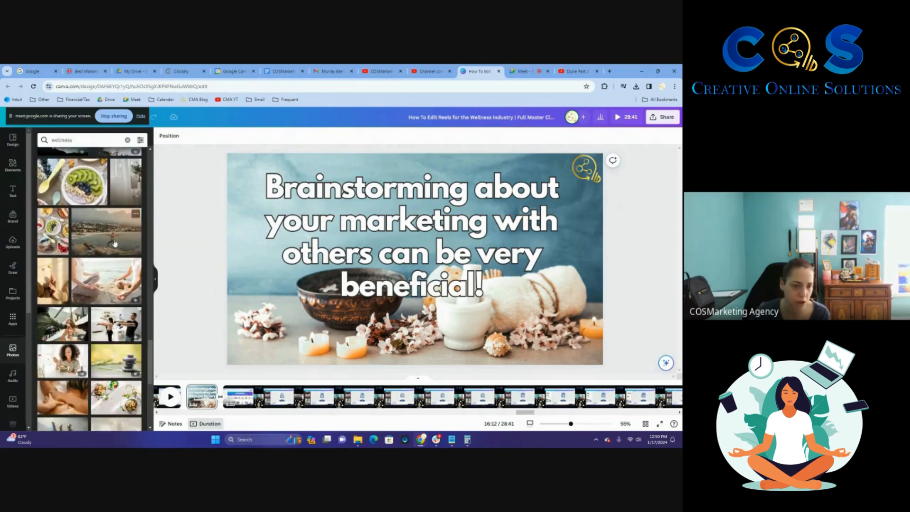
scroll(119, 232, up, 1)
click(128, 216)
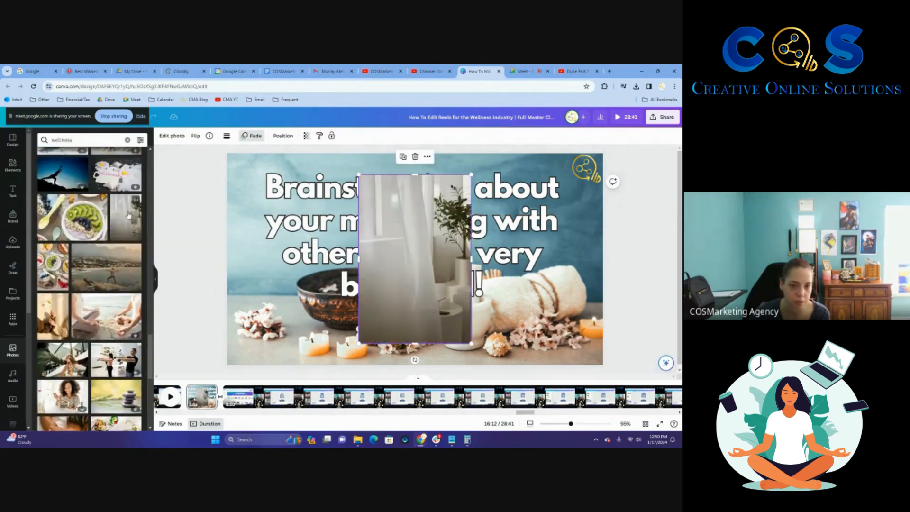
click(427, 158)
click(452, 352)
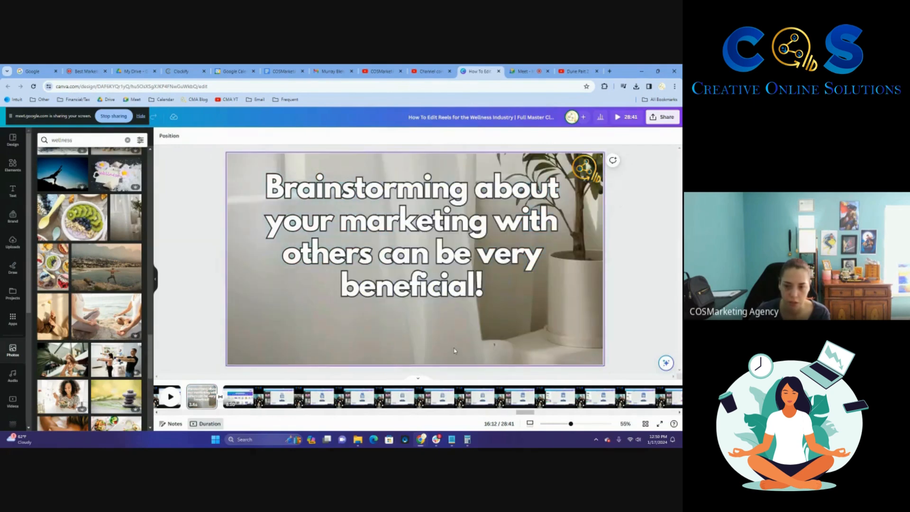
Step: Move the headline slightly down and to the left so it sits nearer the middle of the page
click(448, 270)
drag(447, 270, 442, 268)
click(203, 349)
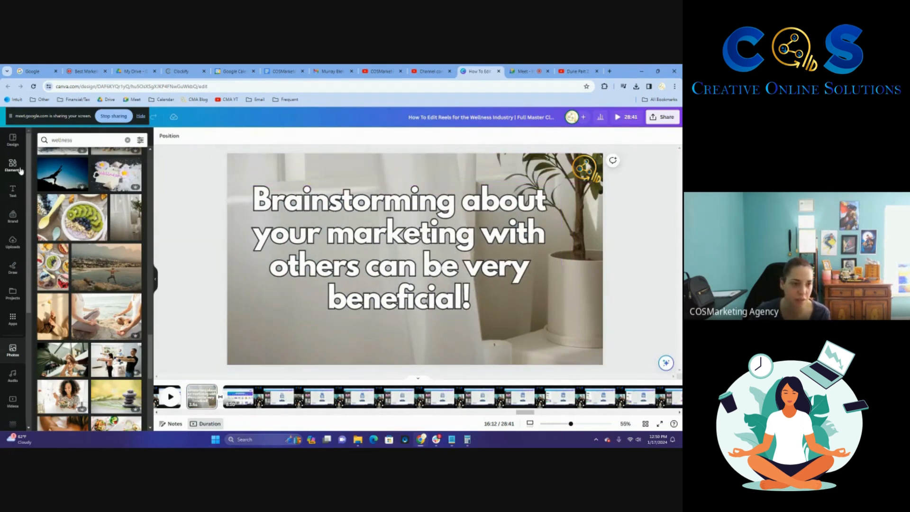
Step: Place the meditating woman on a pink circle in the page's lower-right corner, and open the screen-recording page that follows
click(20, 171)
scroll(135, 316, down, 4)
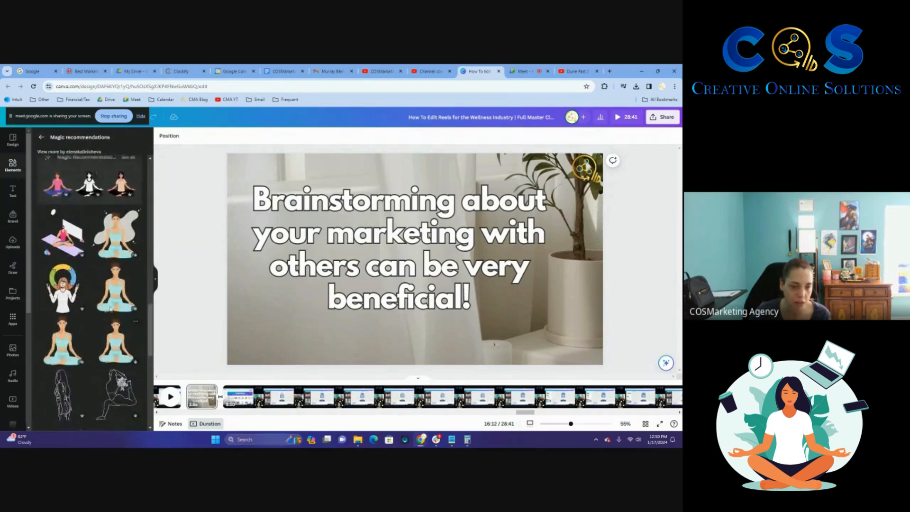
drag(119, 252, 379, 326)
key(Delete)
scroll(84, 349, down, 10)
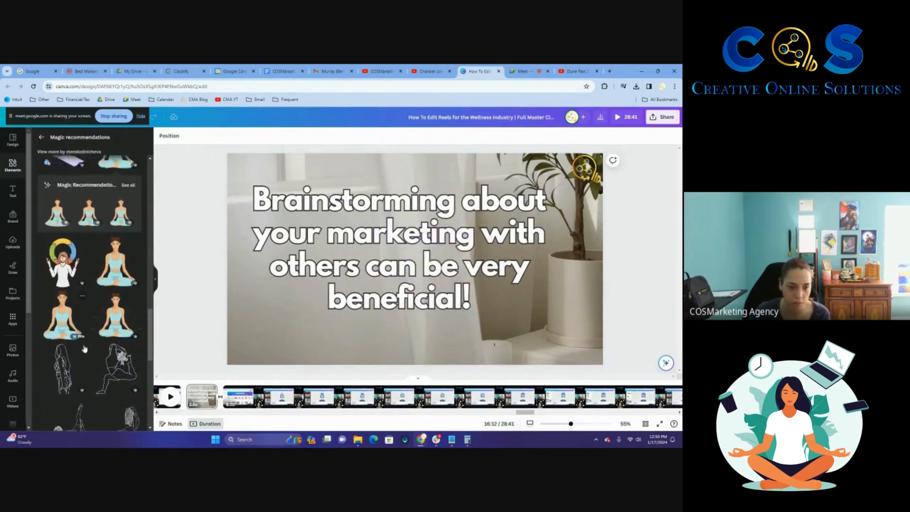
scroll(84, 349, down, 5)
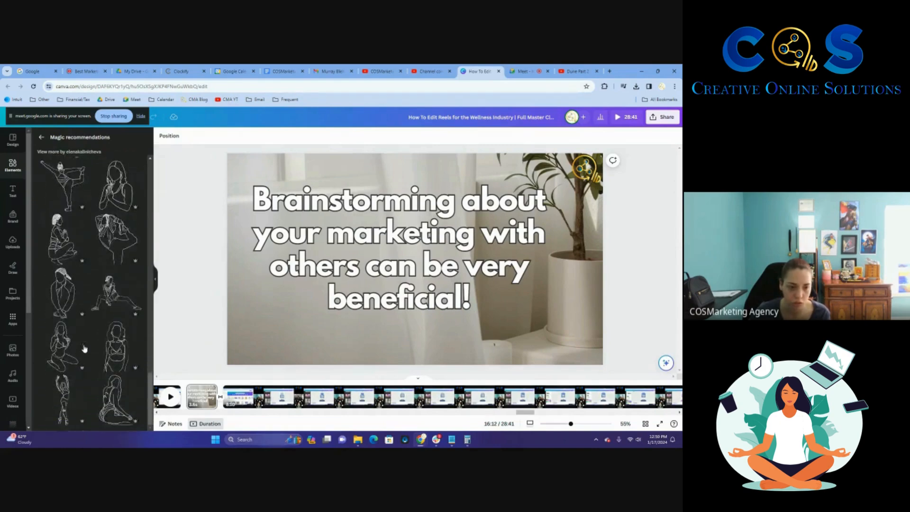
scroll(86, 352, up, 1)
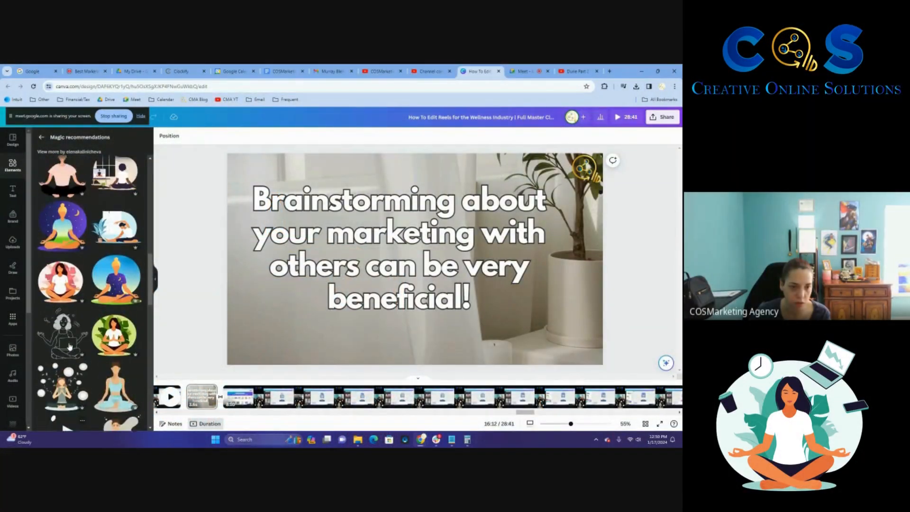
scroll(70, 346, up, 1)
scroll(61, 334, up, 1)
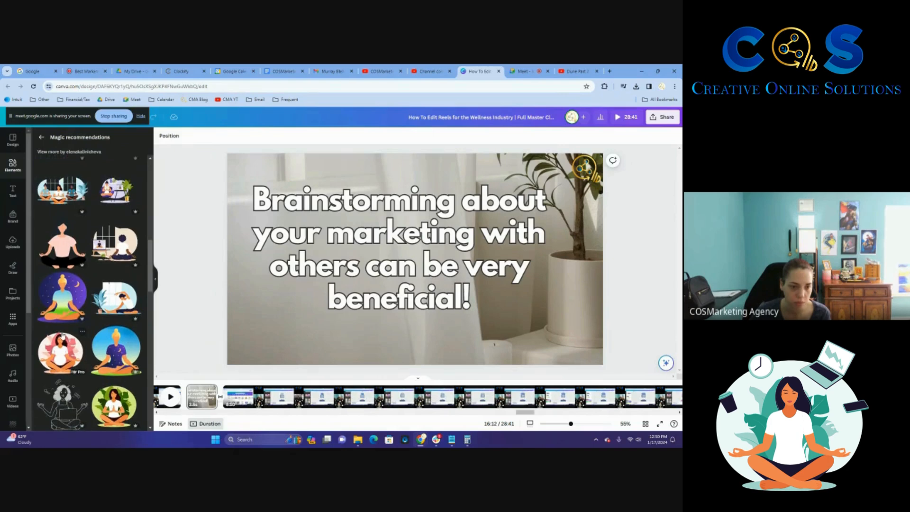
drag(61, 340, 524, 296)
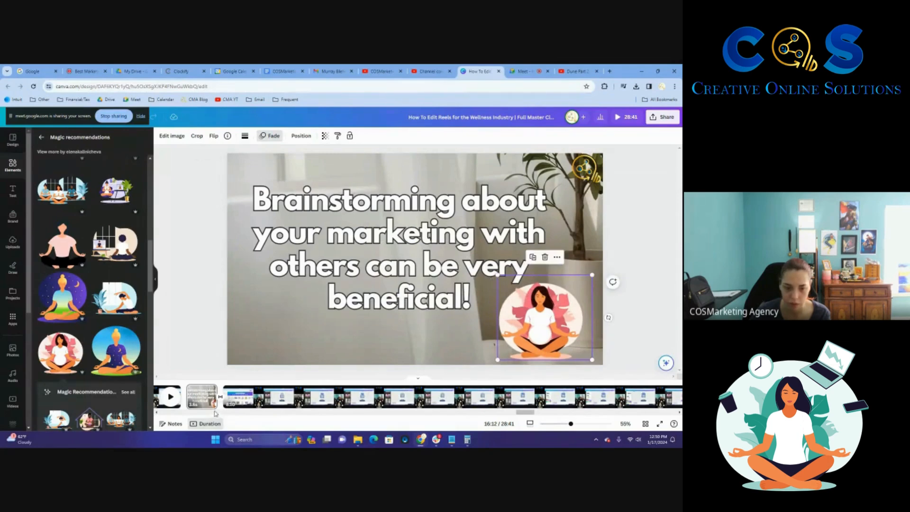
click(237, 404)
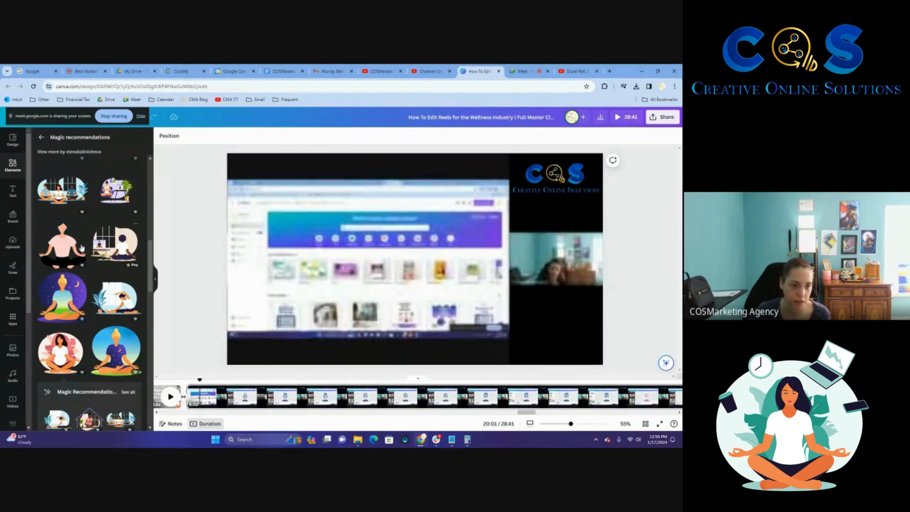
click(65, 251)
drag(414, 262, 548, 317)
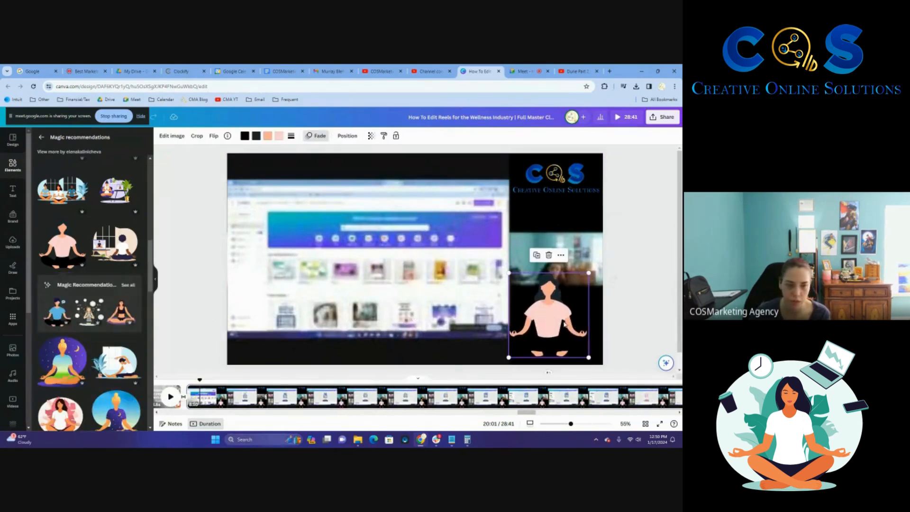
key(Delete)
Step: Add the illustration of a woman meditating in a chair beside a laptop desk to the black area below the webcam
click(114, 190)
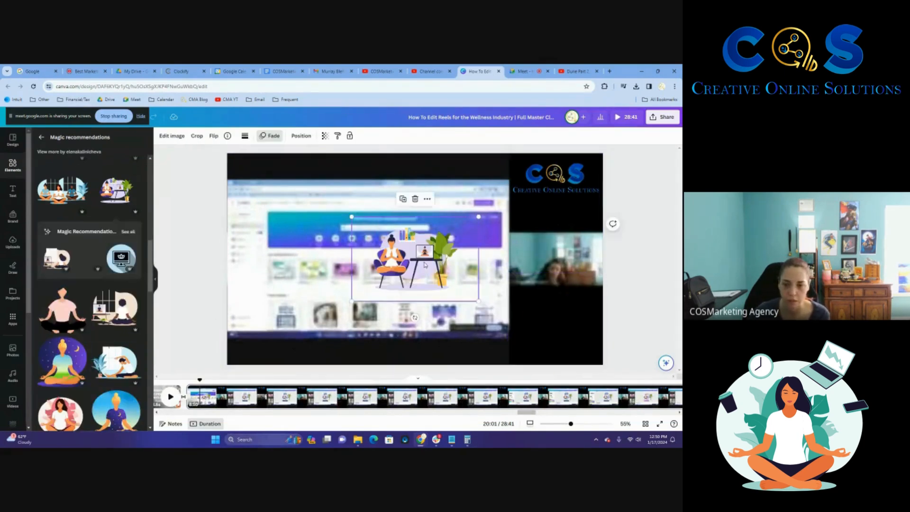
drag(415, 259, 562, 320)
drag(489, 275, 492, 281)
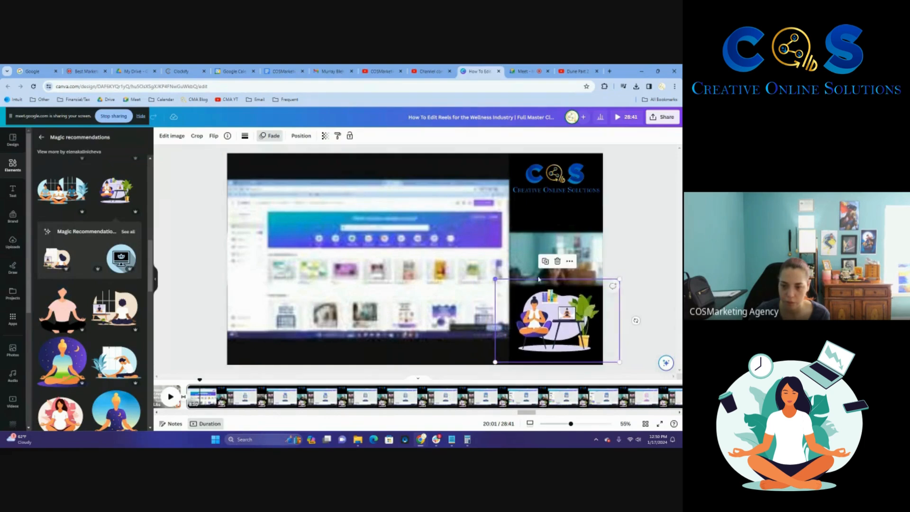
click(634, 271)
Step: Play through the screen-recording page to find the cut point, and split the page at 21:00
drag(200, 378, 430, 401)
click(170, 397)
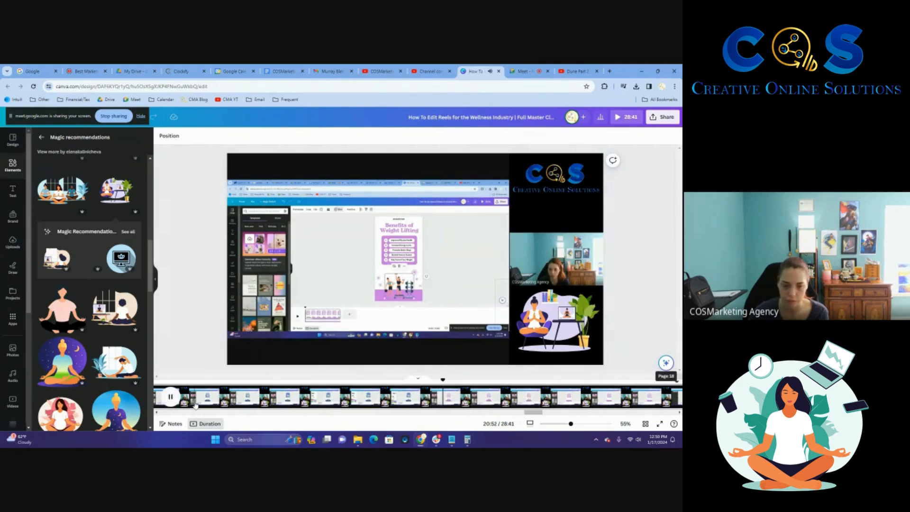
click(171, 398)
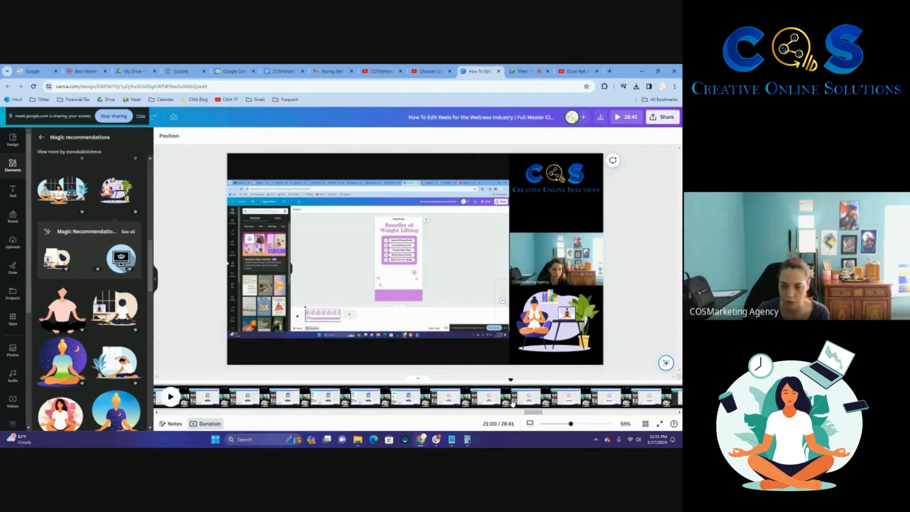
right_click(512, 402)
click(538, 374)
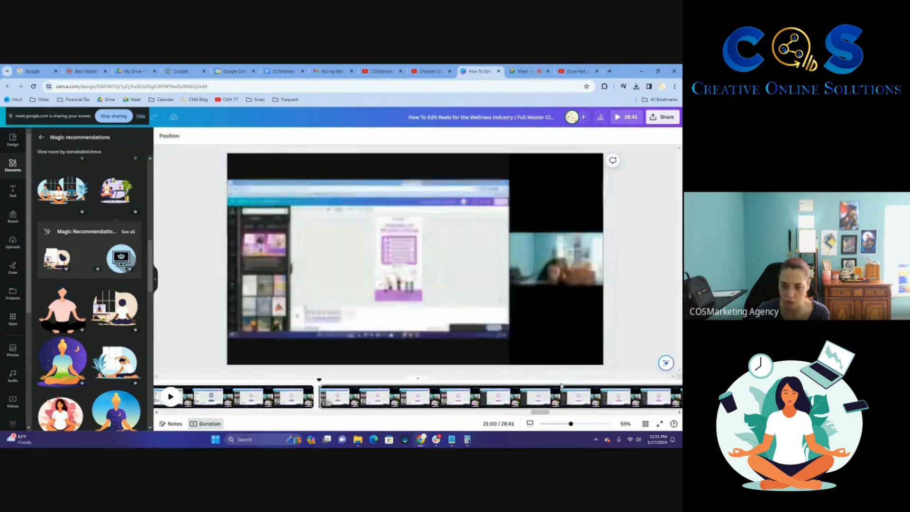
Step: Duplicate page 17 with the brainstorming headline and move the copy between the two halves of the split recording
click(646, 424)
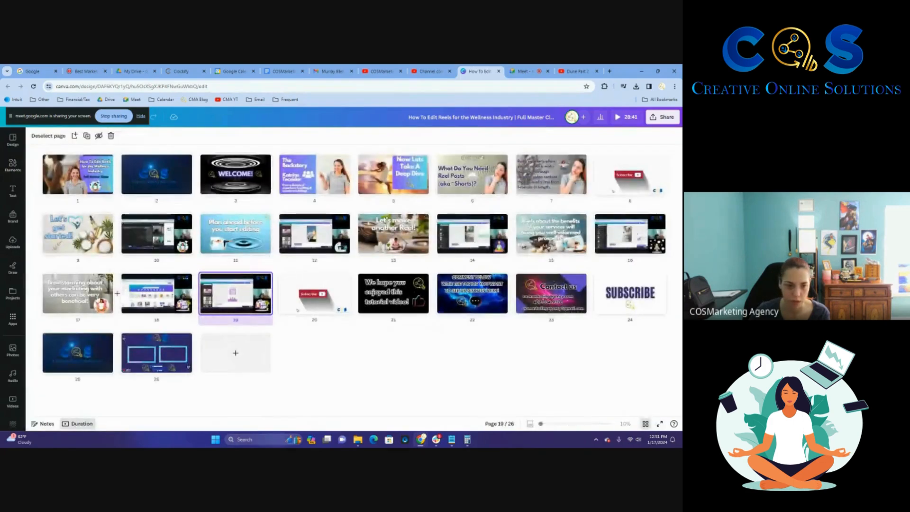
right_click(91, 294)
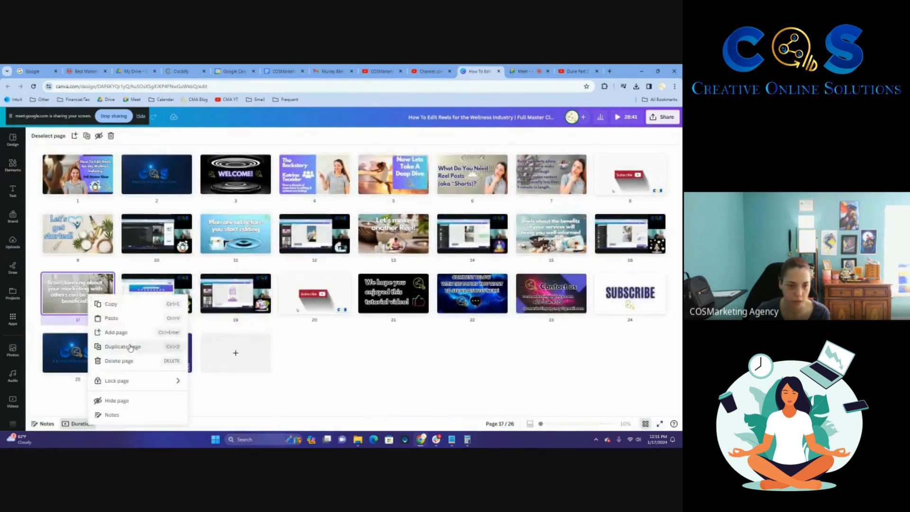
click(132, 345)
drag(158, 298, 260, 305)
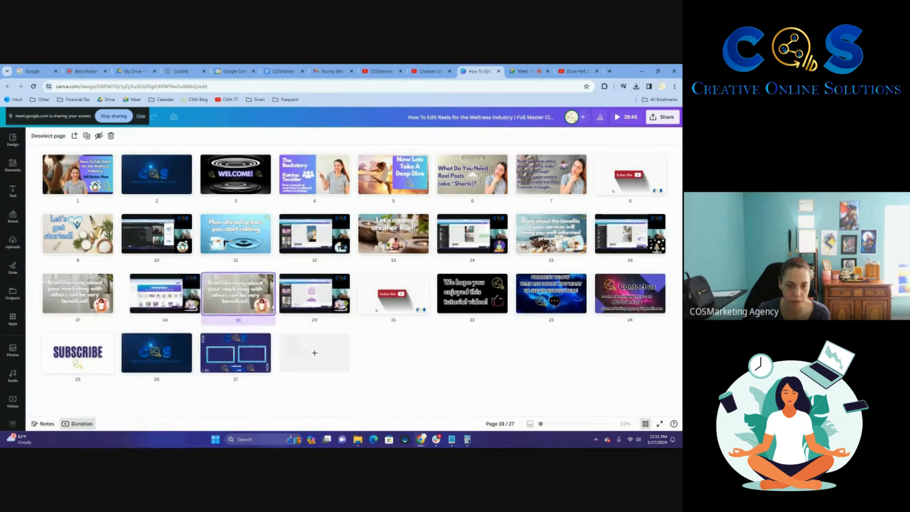
Step: Open the duplicated page for editing and clear the text of its brainstorming headline
double_click(257, 306)
click(394, 271)
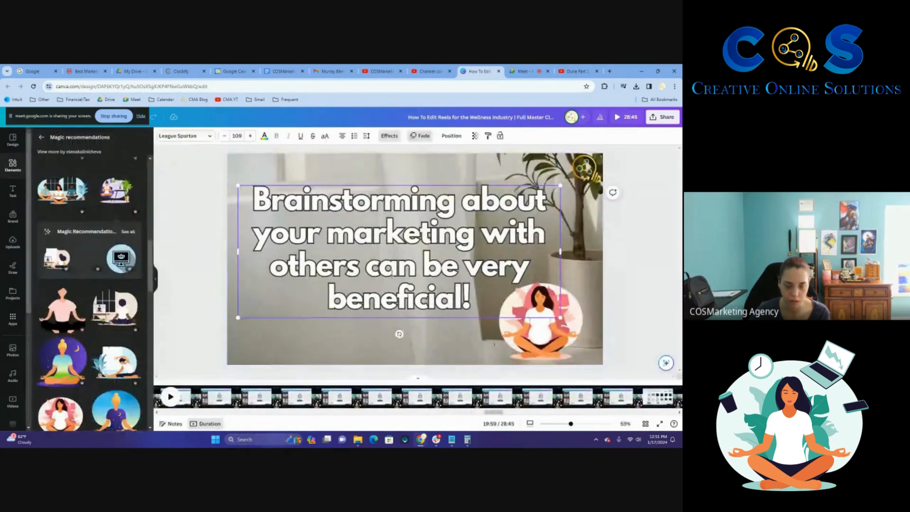
triple_click(394, 270)
text(N)
key(BackSpace)
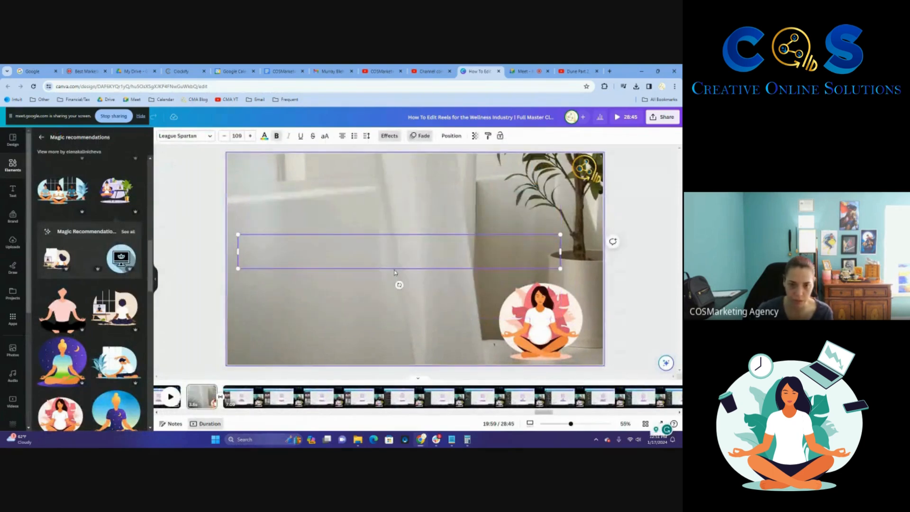
Step: Enter "Being consistent with your brand color maters!" as the duplicated page's headline
text(Being consistent wh)
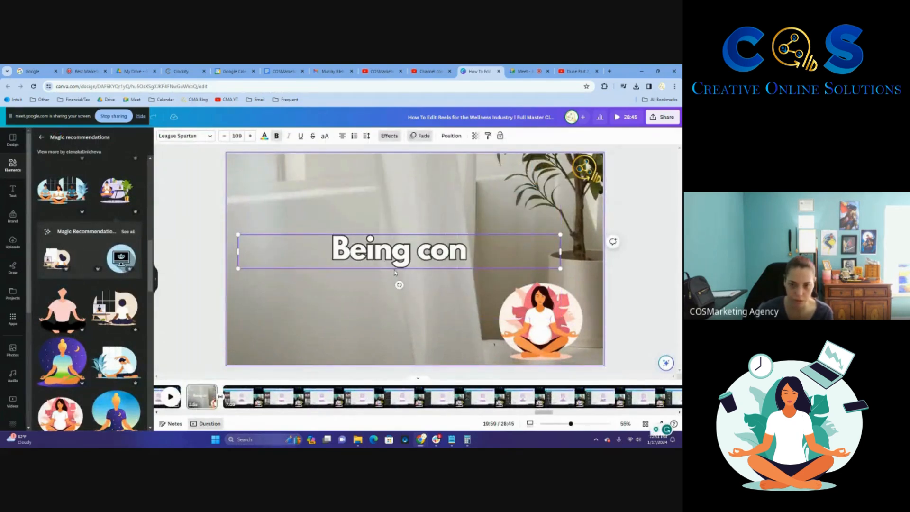
key(BackSpace)
key(BackSpace)
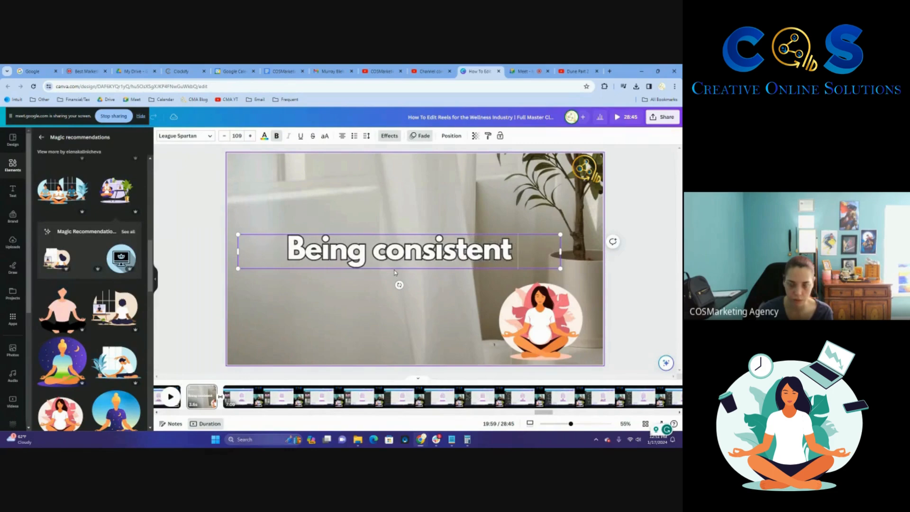
text(with your bramd)
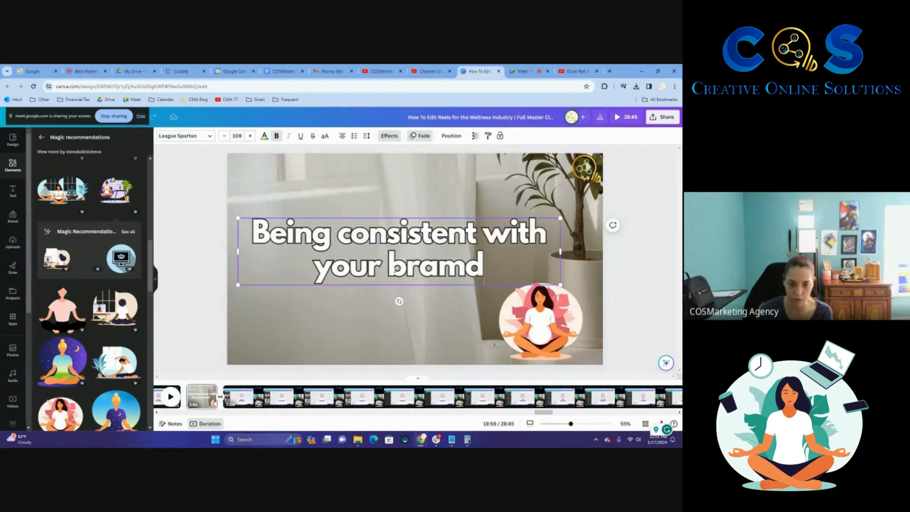
text( color maters!)
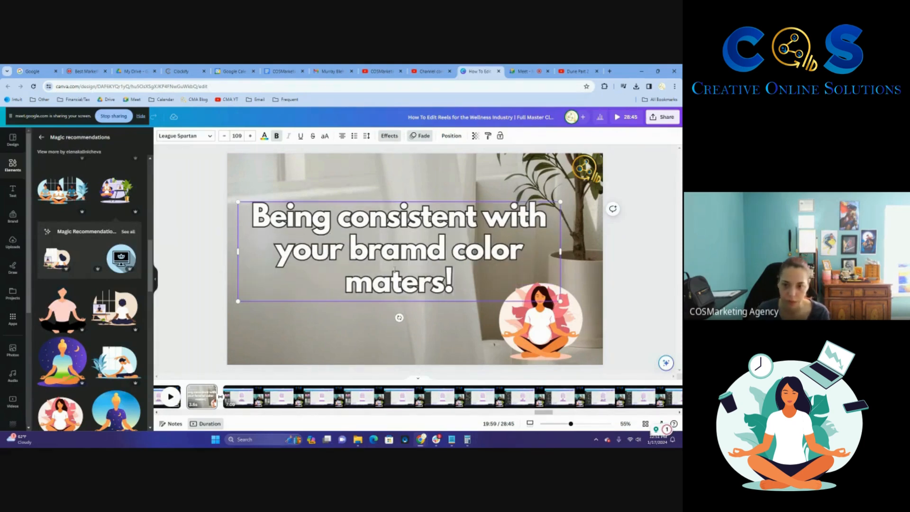
key(BackSpace)
text(d)
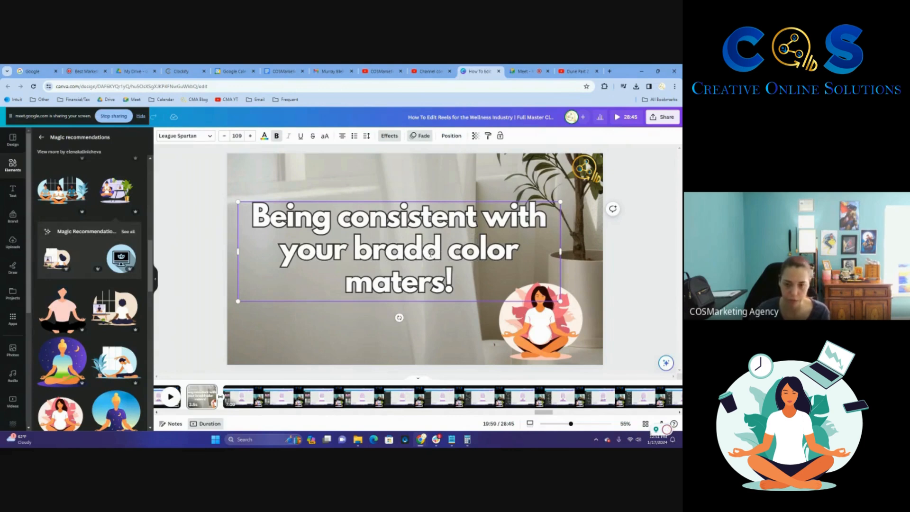
triple_click(430, 254)
click(433, 257)
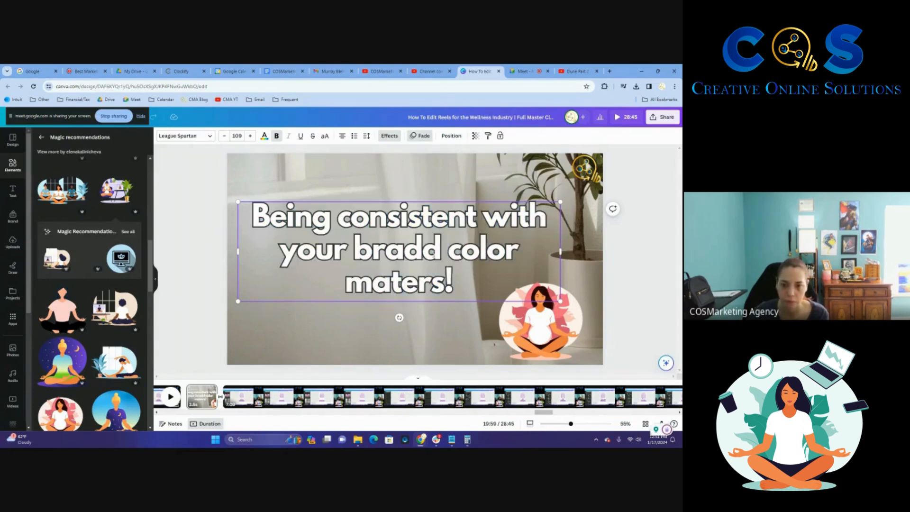
text(n)
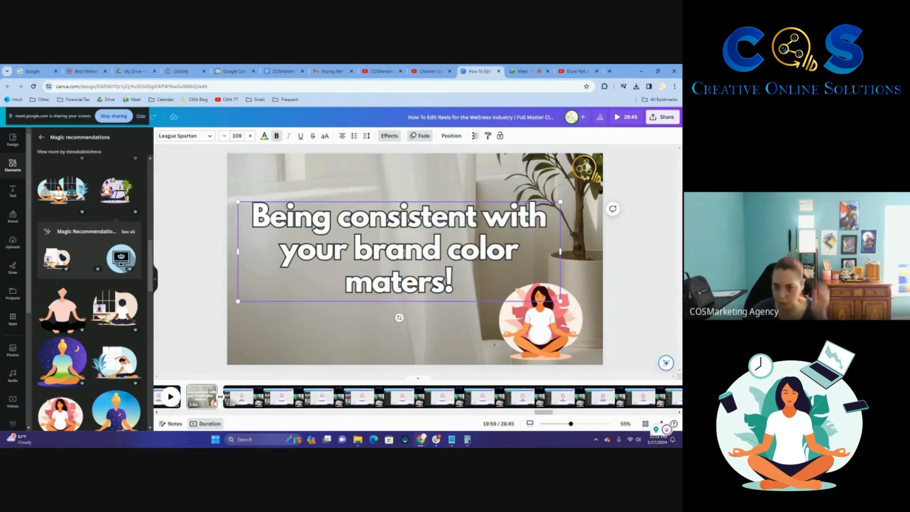
Step: Increase the font size of the brand color headline to 133
triple_click(397, 262)
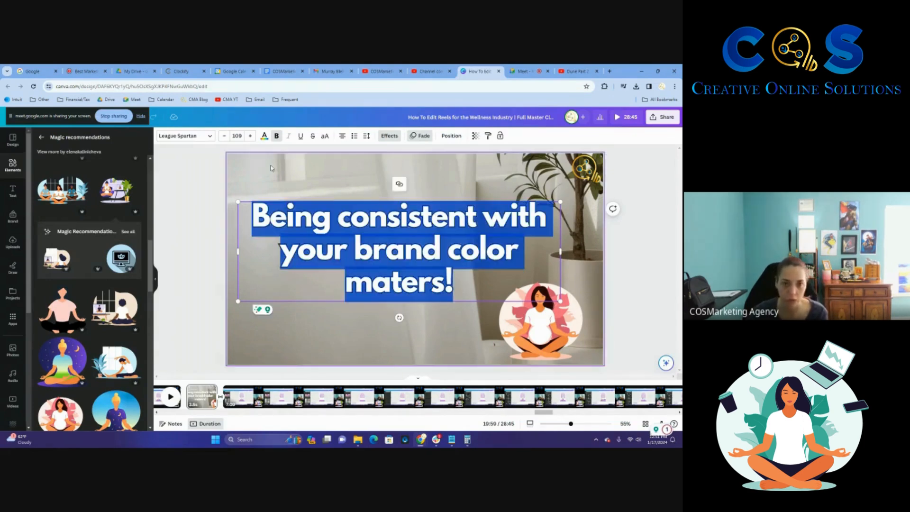
click(250, 136)
click(249, 136)
click(250, 136)
click(250, 137)
click(249, 136)
click(250, 137)
click(250, 137)
click(250, 137)
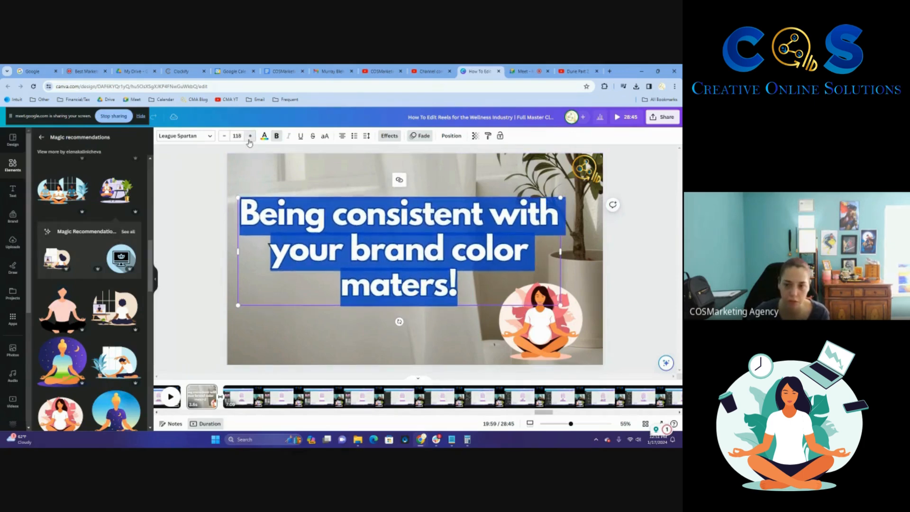
click(249, 136)
click(250, 137)
click(250, 137)
click(250, 136)
click(249, 136)
click(250, 137)
click(249, 137)
click(250, 137)
click(250, 137)
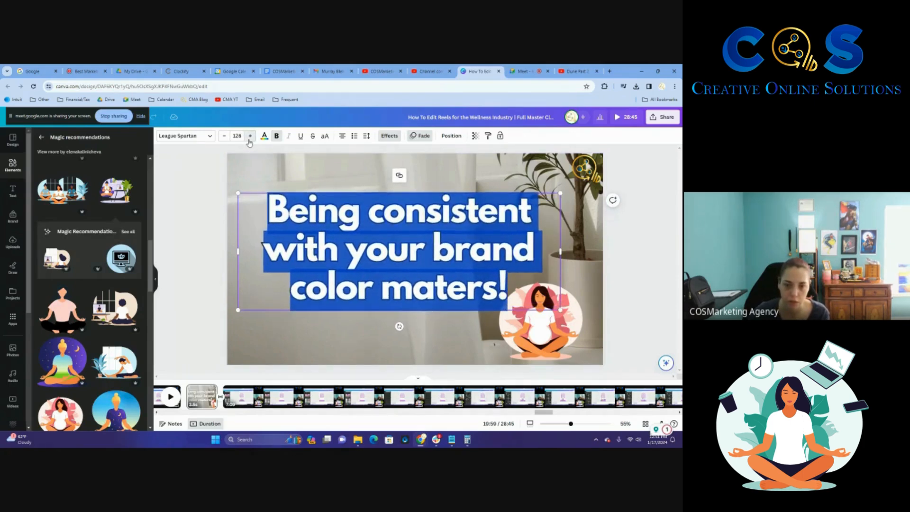
click(250, 137)
click(249, 137)
click(250, 136)
click(249, 136)
click(616, 252)
Step: Delete the illustration of the meditating woman from the brand color title page
click(560, 300)
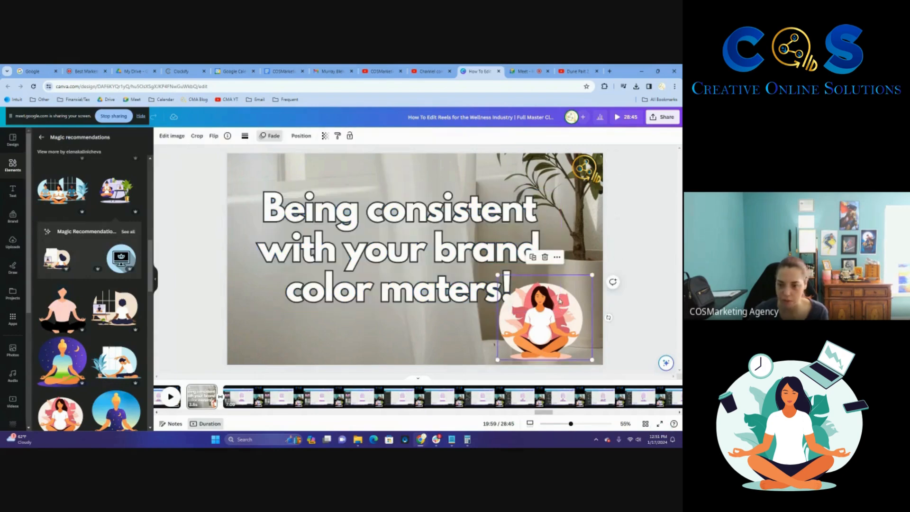
key(Delete)
scroll(112, 326, up, 4)
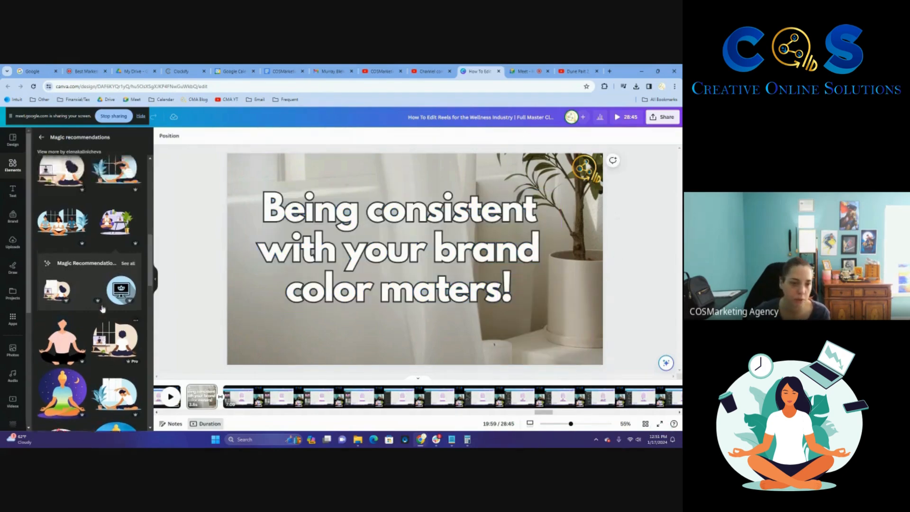
Step: Add the wellness photo of a green heart in a white cup with pears and set it as the page background
click(13, 351)
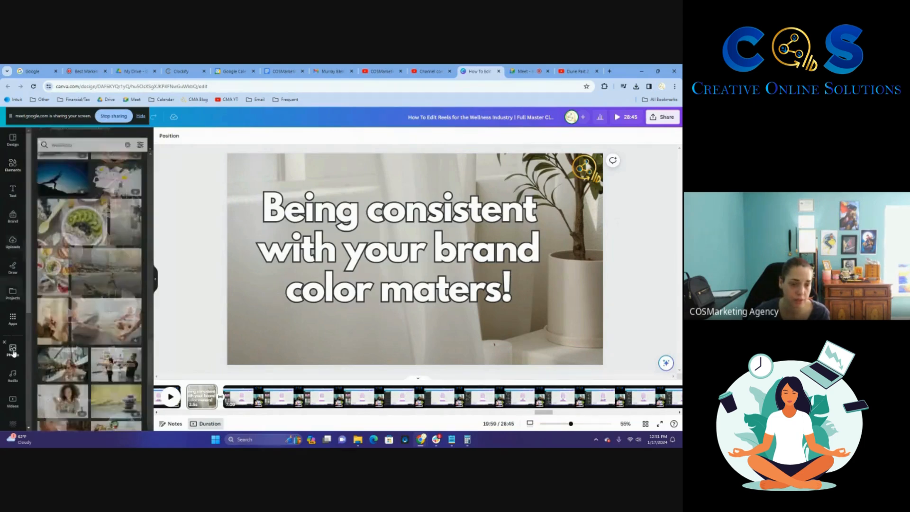
scroll(109, 329, down, 5)
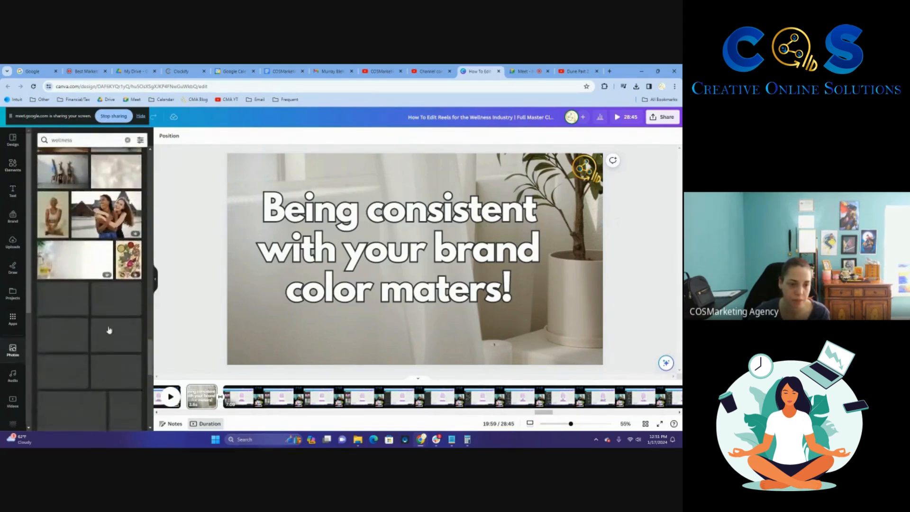
scroll(108, 330, down, 3)
scroll(109, 330, down, 5)
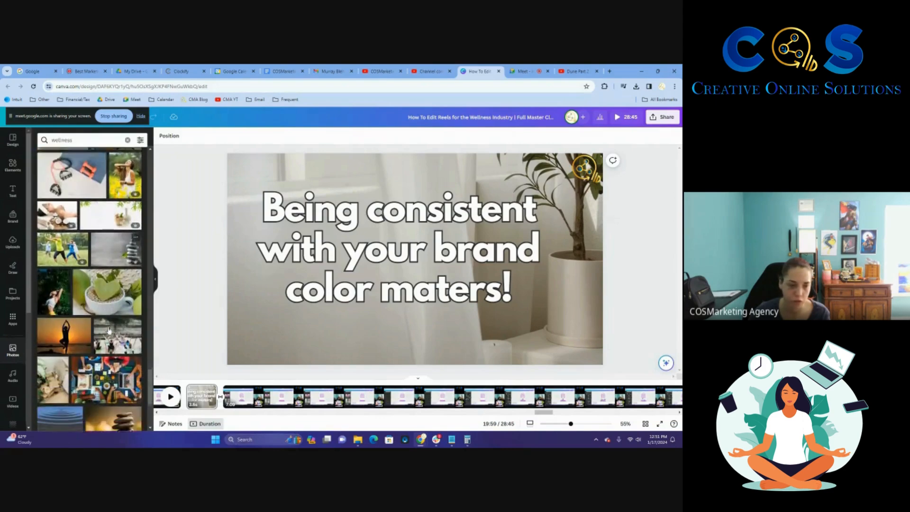
click(95, 210)
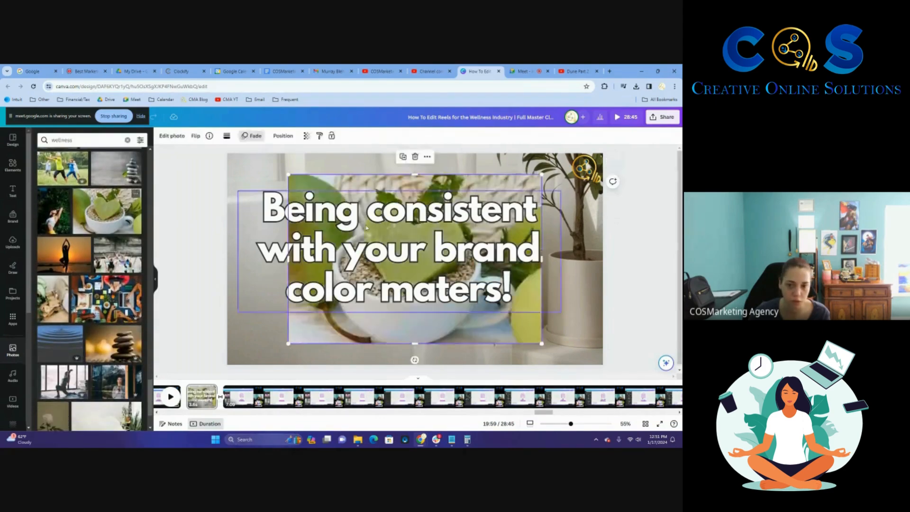
right_click(422, 155)
click(434, 353)
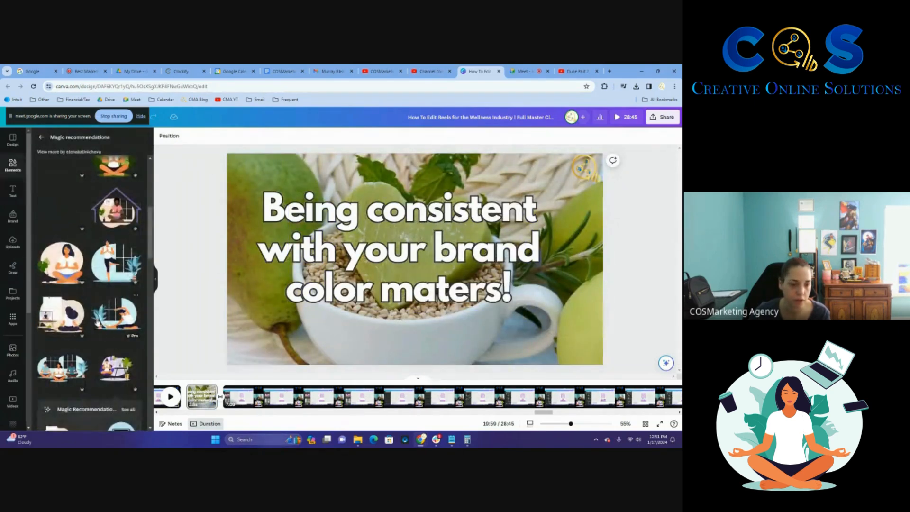
Step: Add the illustration of a woman meditating in front of a laptop and place it in the lower-right corner of the page
click(65, 316)
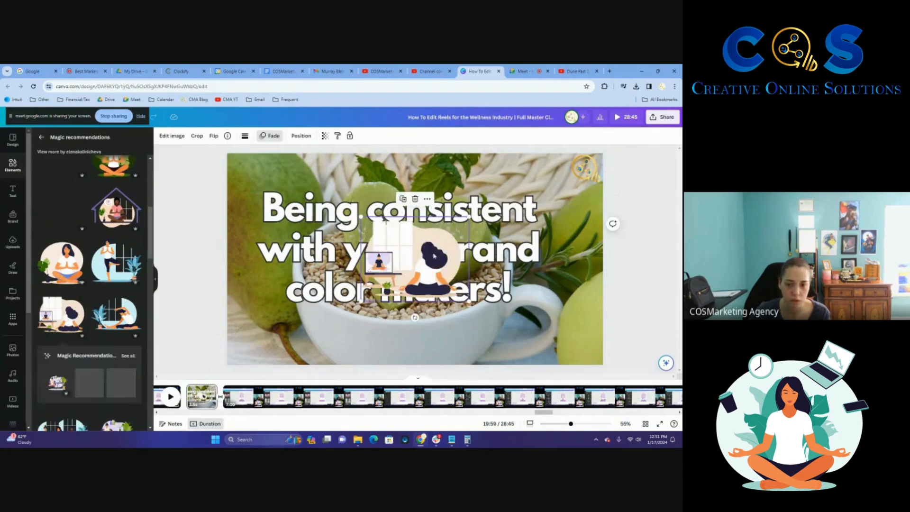
drag(400, 245, 504, 288)
click(626, 280)
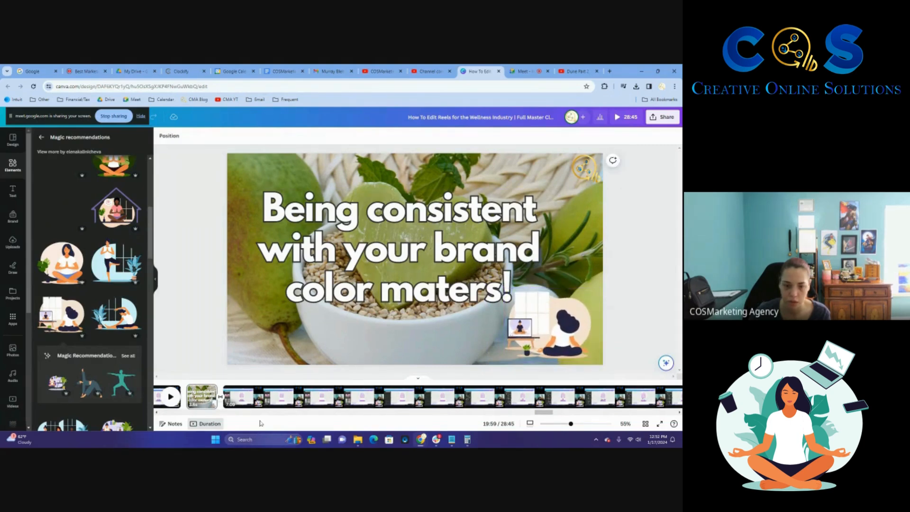
Step: Play through the screen-recording page after the brand color title to find the cut point, and split the page at 23:00
click(245, 401)
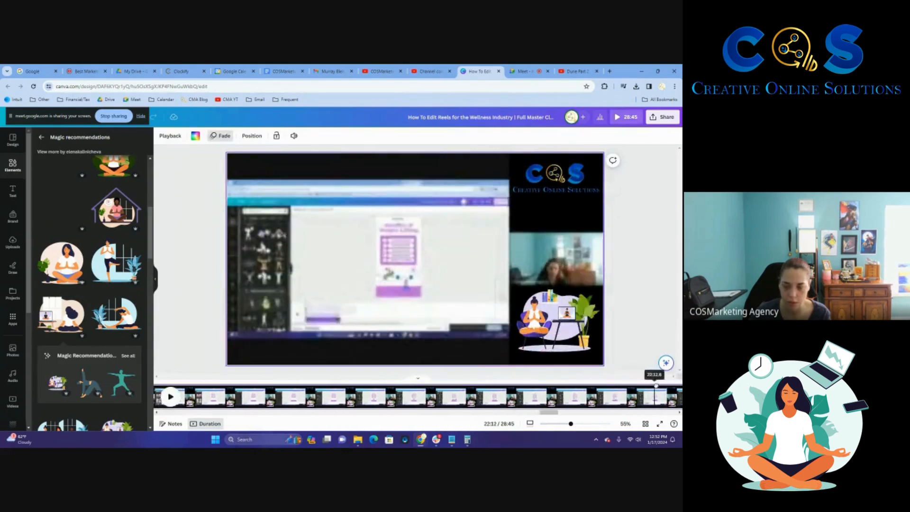
drag(500, 389, 320, 398)
click(170, 398)
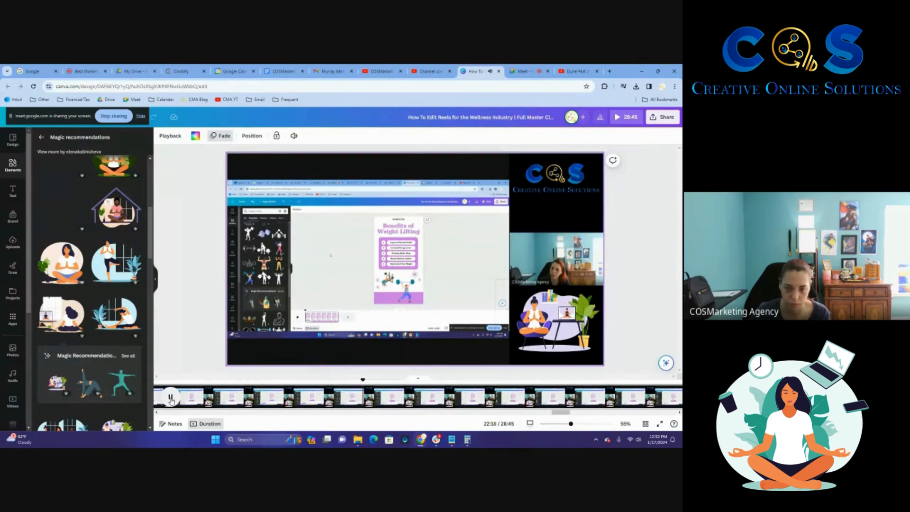
click(171, 399)
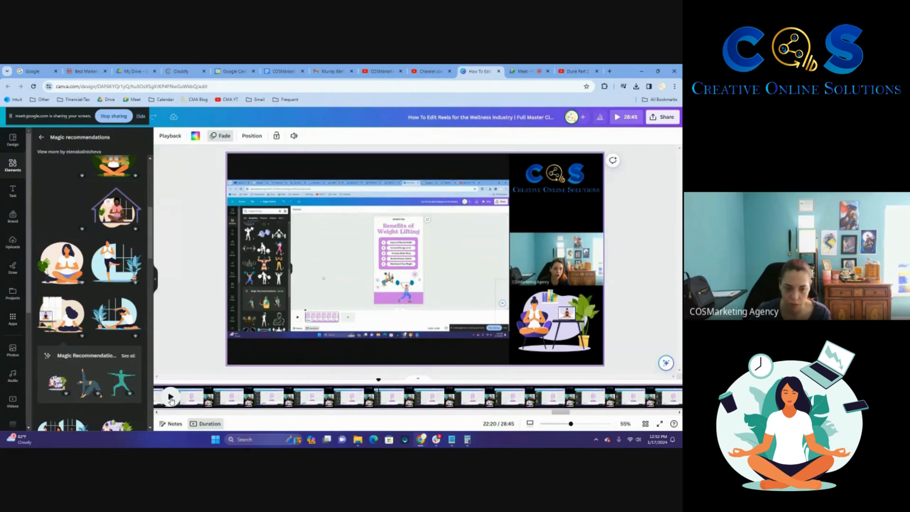
click(171, 398)
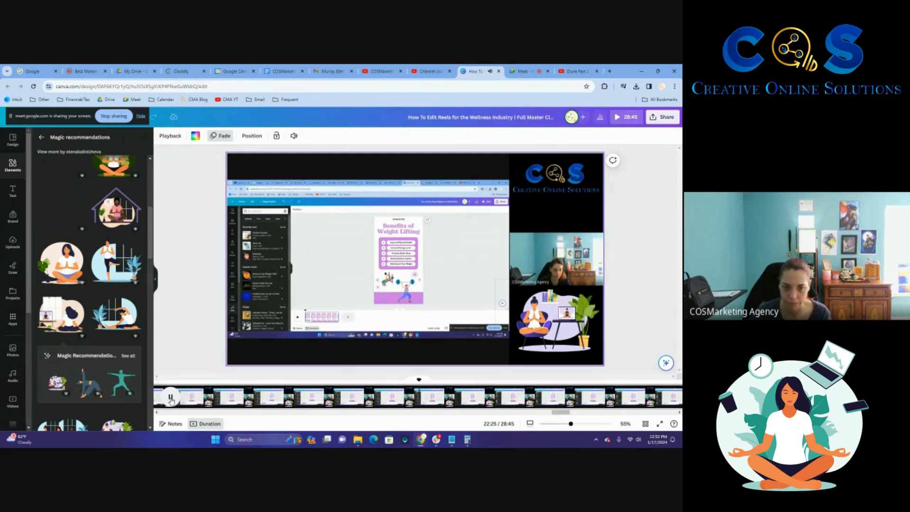
click(171, 398)
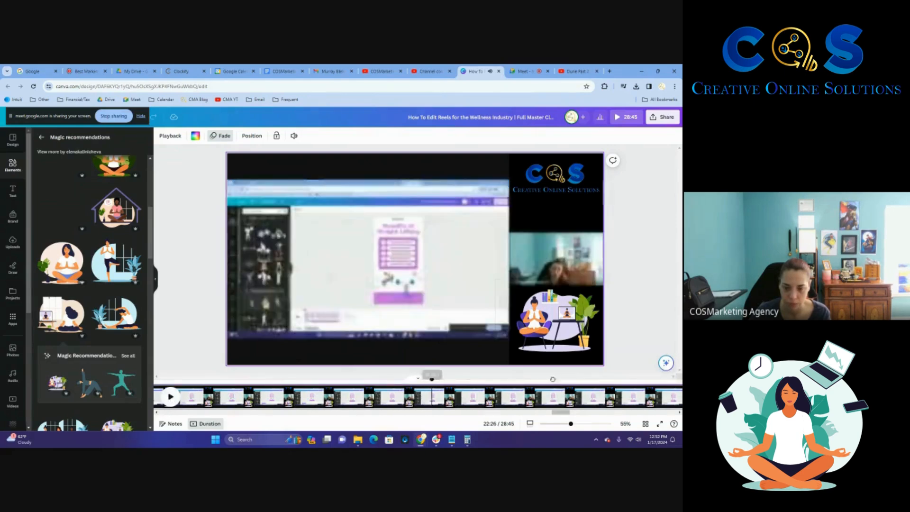
drag(552, 379, 423, 379)
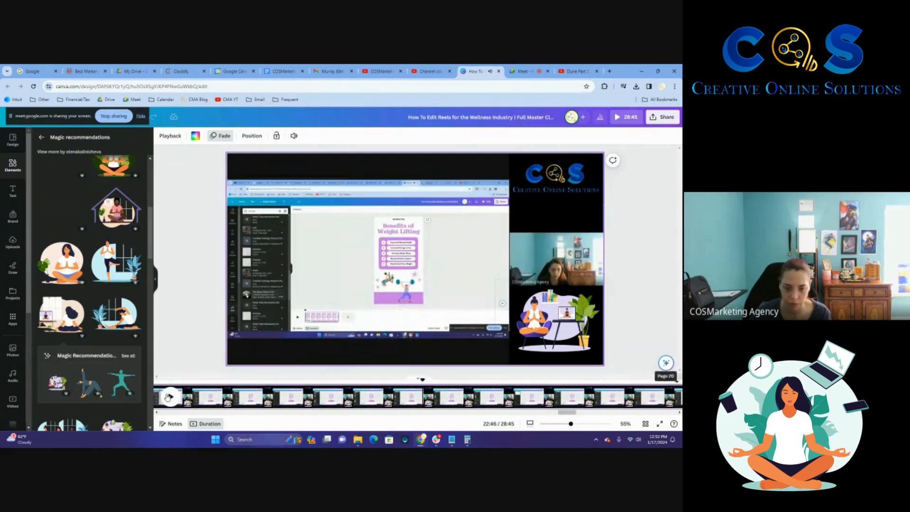
click(169, 397)
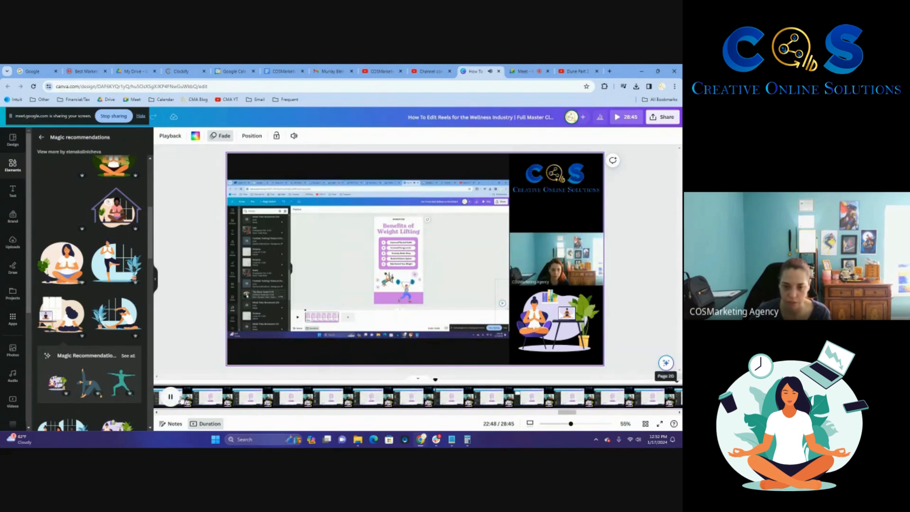
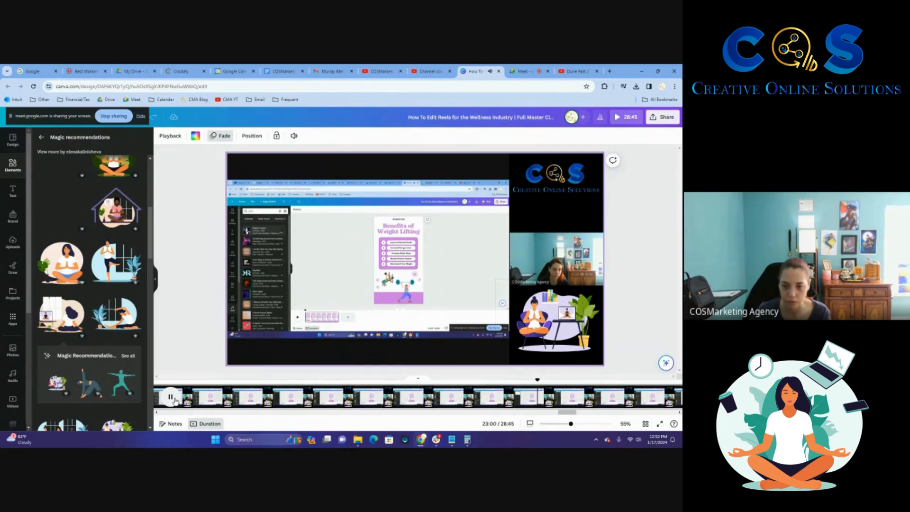
click(171, 398)
right_click(539, 402)
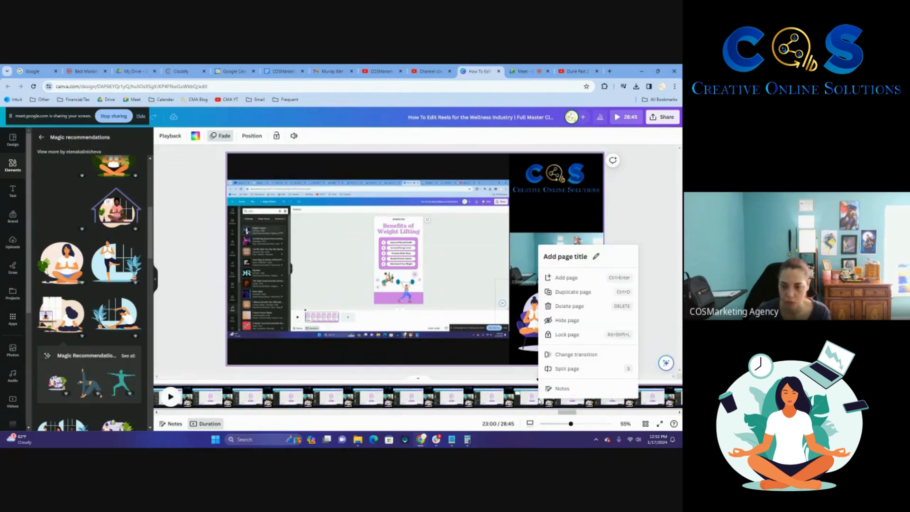
click(568, 369)
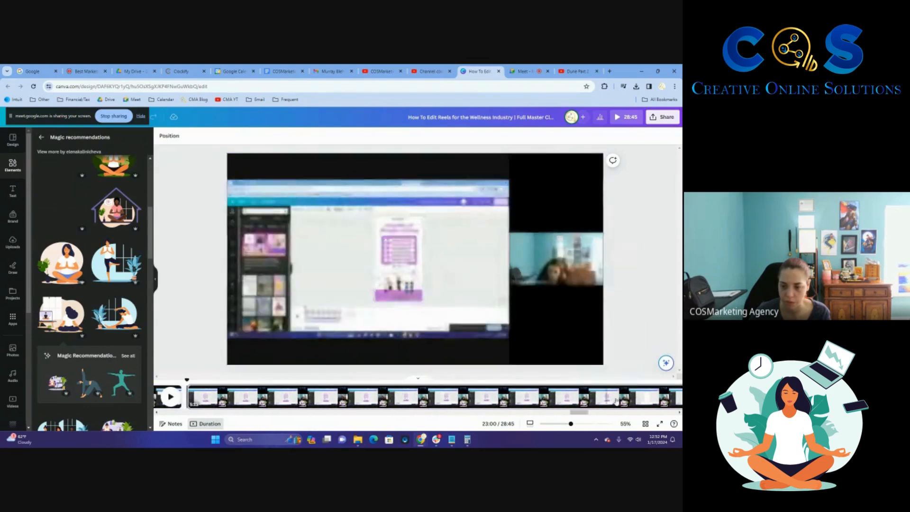
Step: Duplicate page 19 with the brand color headline and move the copy between the two halves of the split recording
click(645, 424)
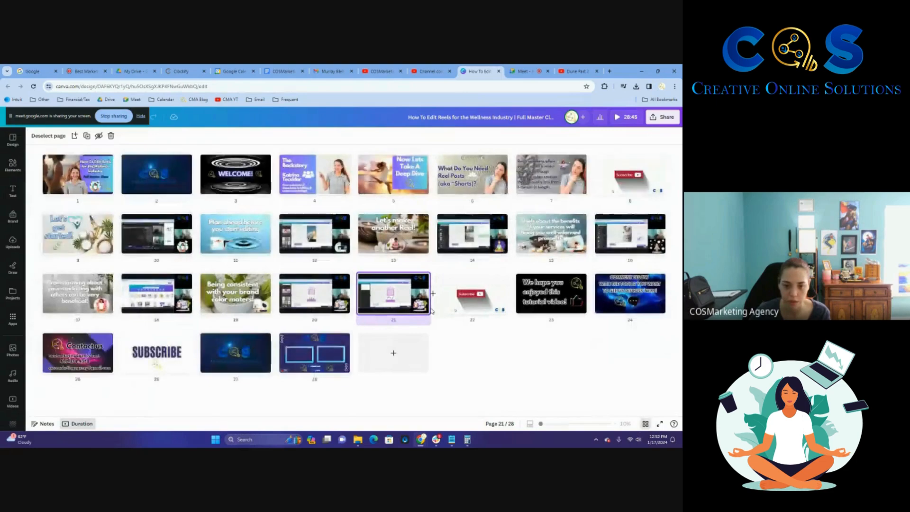
click(234, 300)
right_click(233, 299)
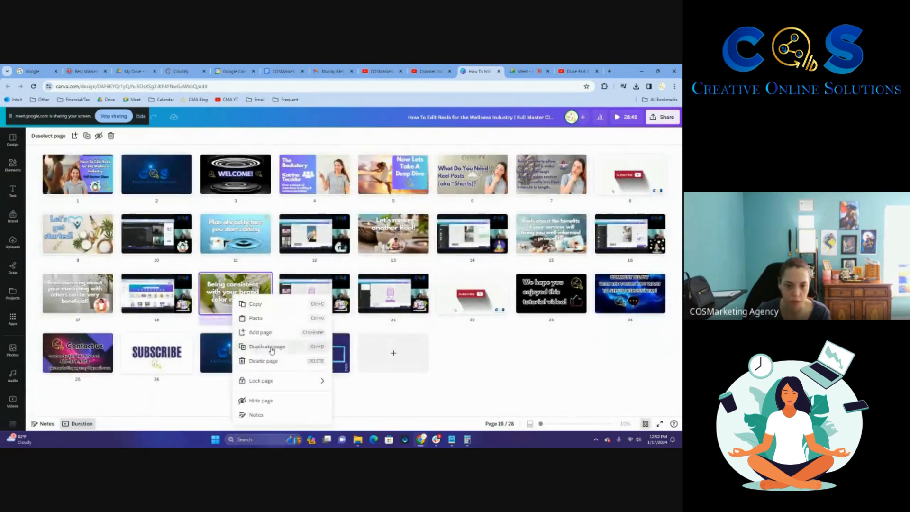
click(284, 348)
drag(333, 305, 415, 308)
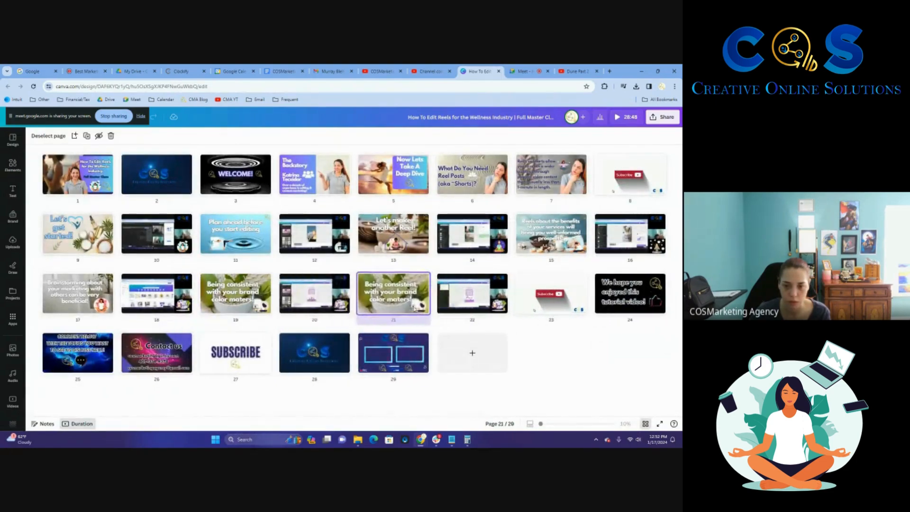
Step: Open the duplicated page and replace its headline with "Your type of music selections should also be consistent."
double_click(405, 306)
double_click(458, 302)
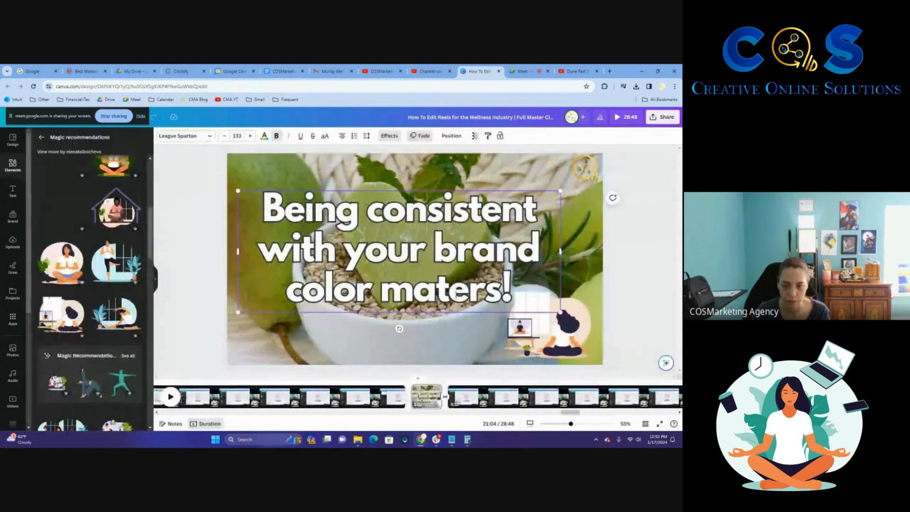
key(ctrl+a)
text(Your)
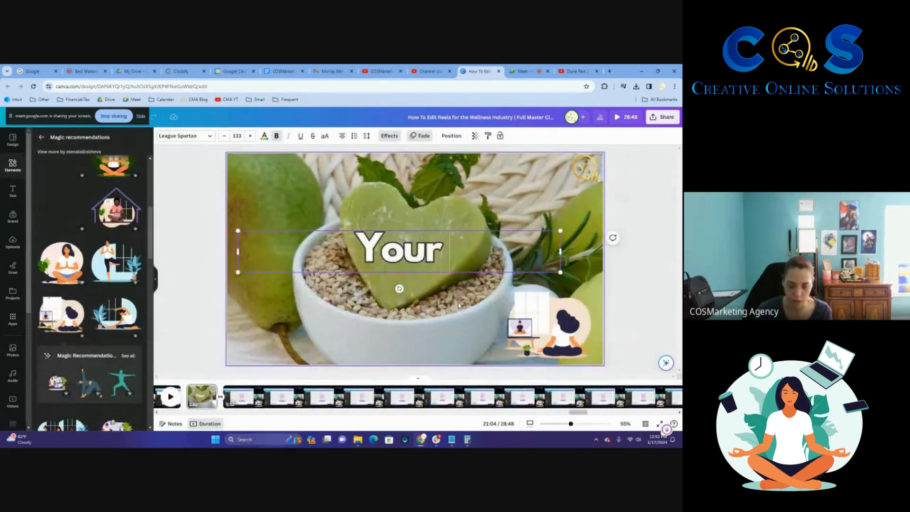
text( type of music)
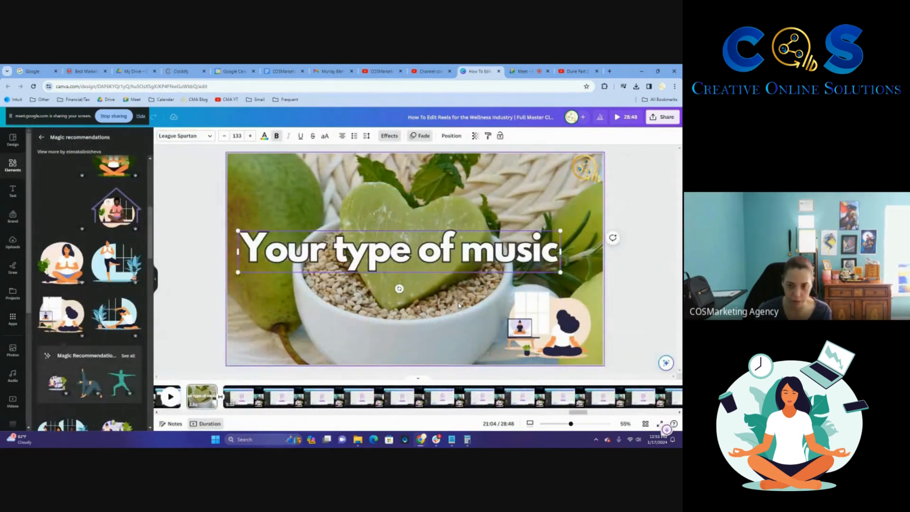
text( selections abo)
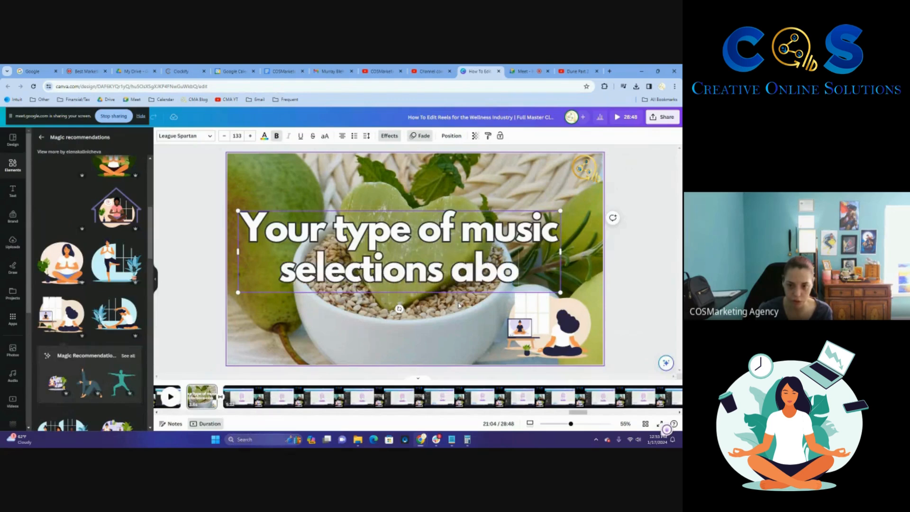
key(BackSpace)
key(BackSpace)
key(BackSpace)
text(should also)
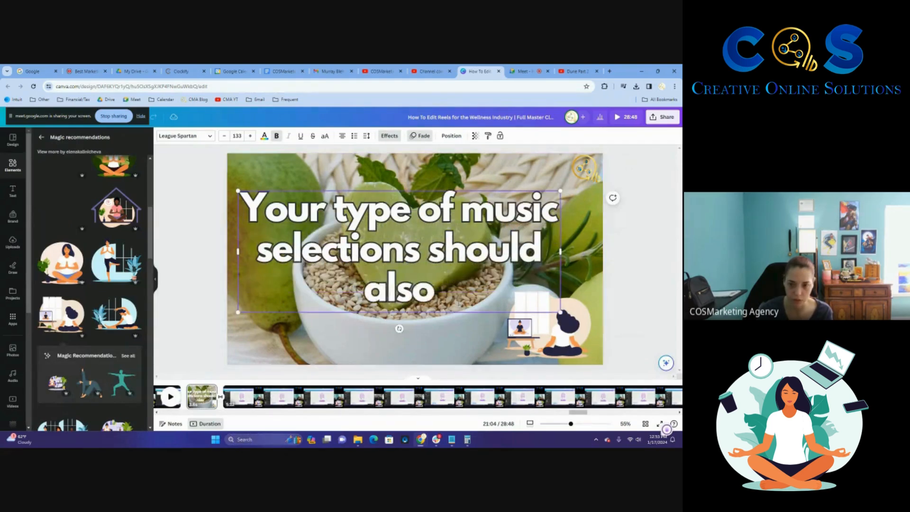
text( be consistent.)
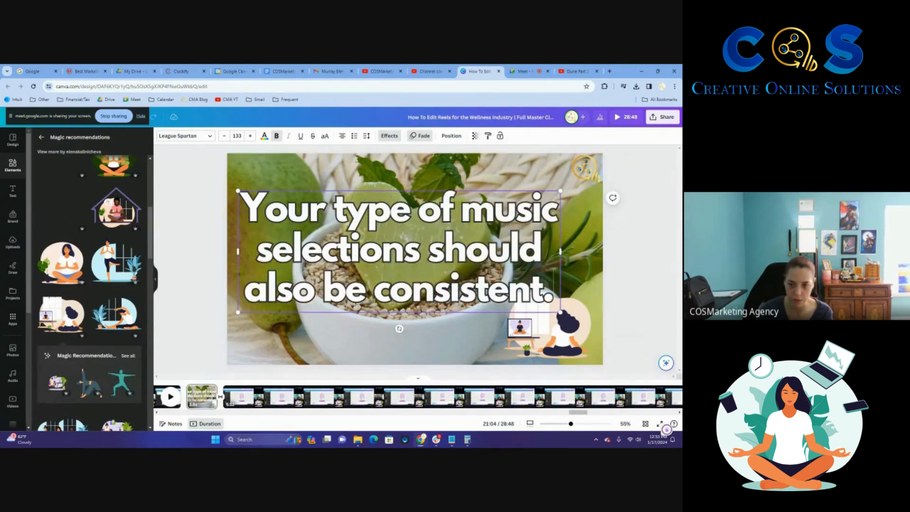
click(645, 284)
Step: Delete the laptop meditation illustration from the music title page and move the headline slightly higher
click(581, 322)
key(Delete)
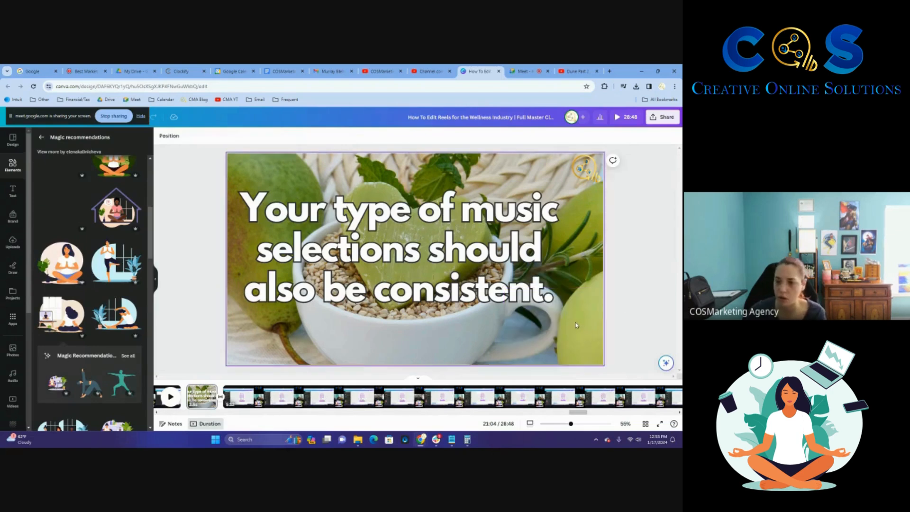
drag(448, 262, 453, 240)
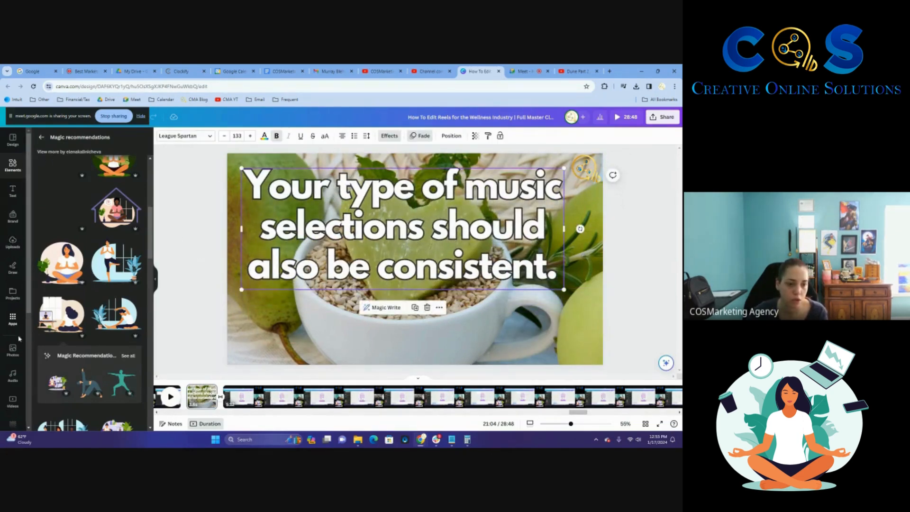
Step: Replace the music title page's background with the blue water ripple photo and move the headline slightly lower
click(12, 350)
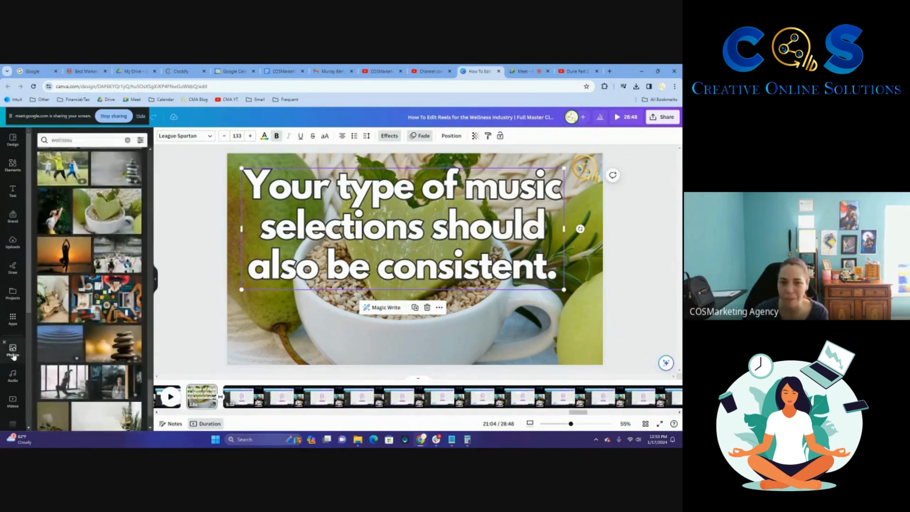
scroll(83, 315, down, 3)
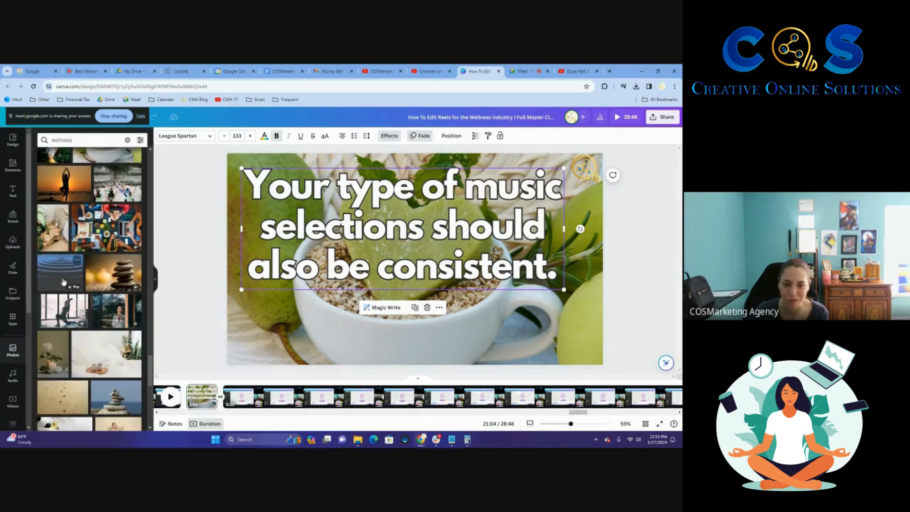
click(78, 260)
click(428, 157)
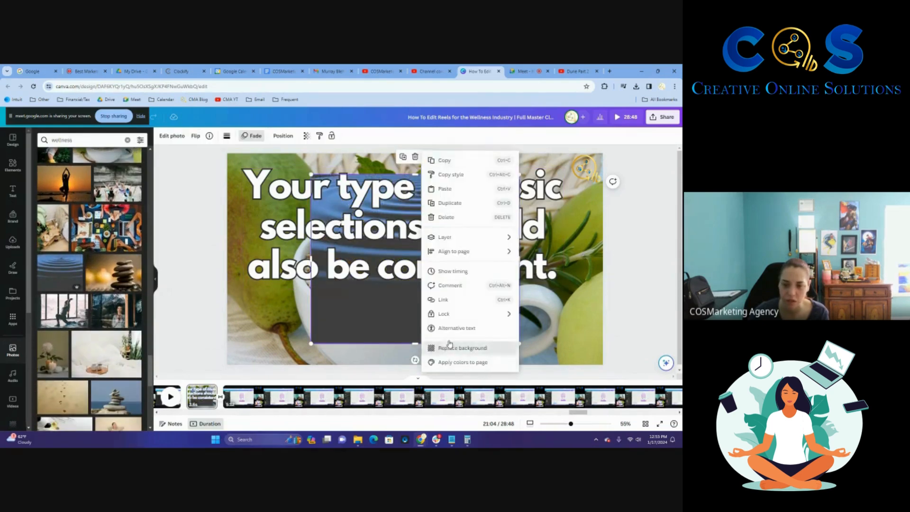
click(448, 348)
click(446, 262)
drag(445, 262, 446, 272)
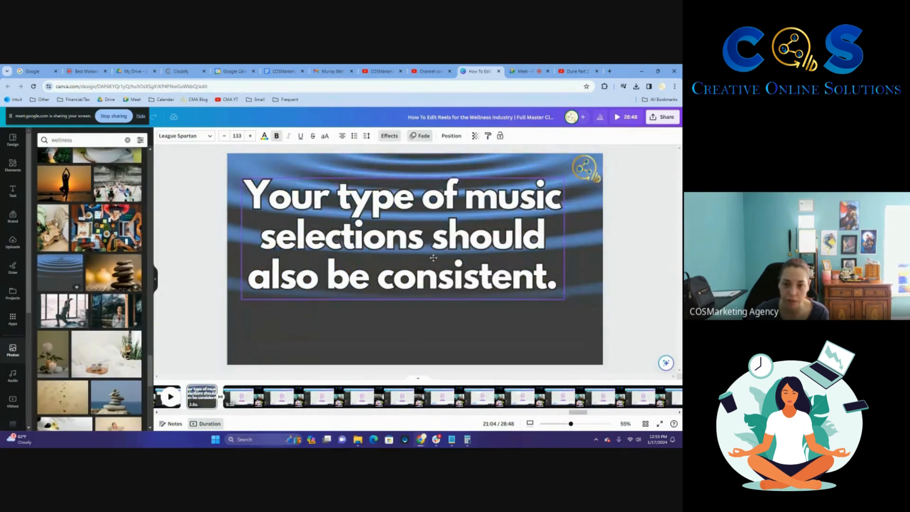
click(210, 296)
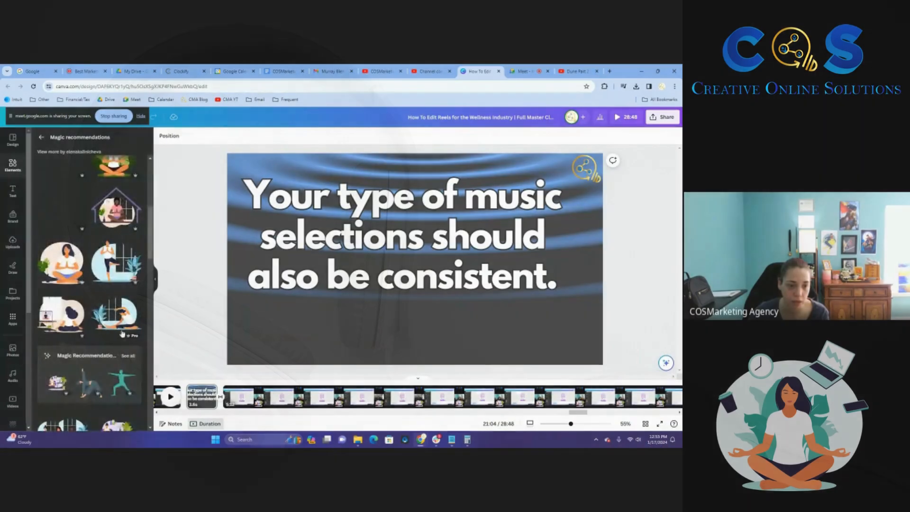
Step: Add the illustration of three meditating women beneath the music headline and move the headline higher to make room
scroll(90, 285, down, 2)
scroll(90, 284, down, 3)
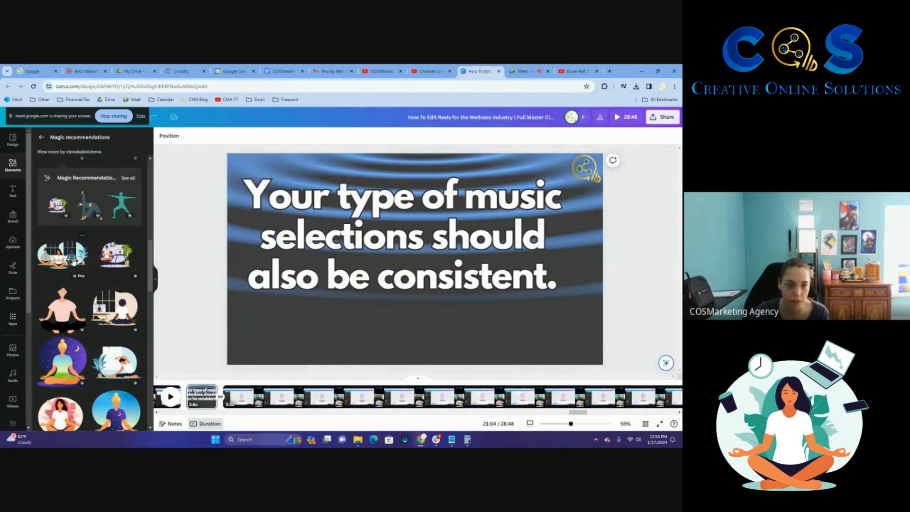
drag(62, 256, 413, 323)
drag(434, 240, 435, 226)
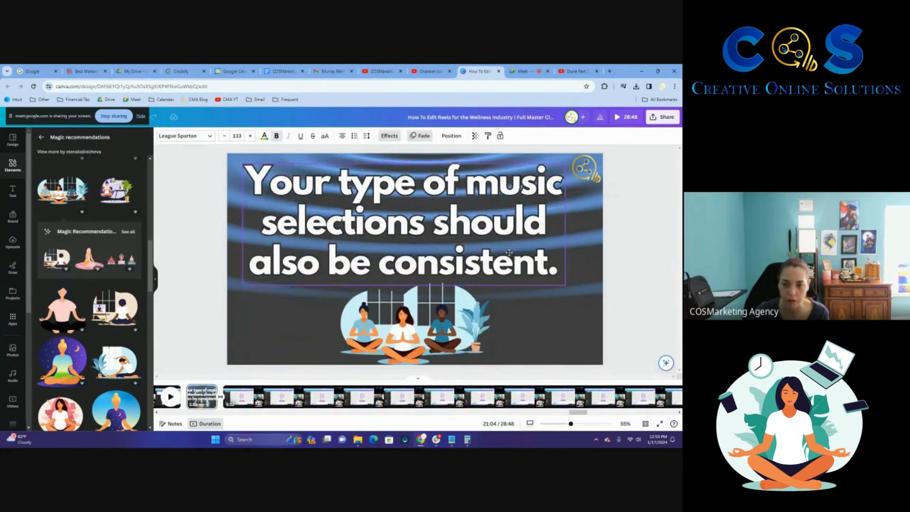
drag(464, 333, 464, 329)
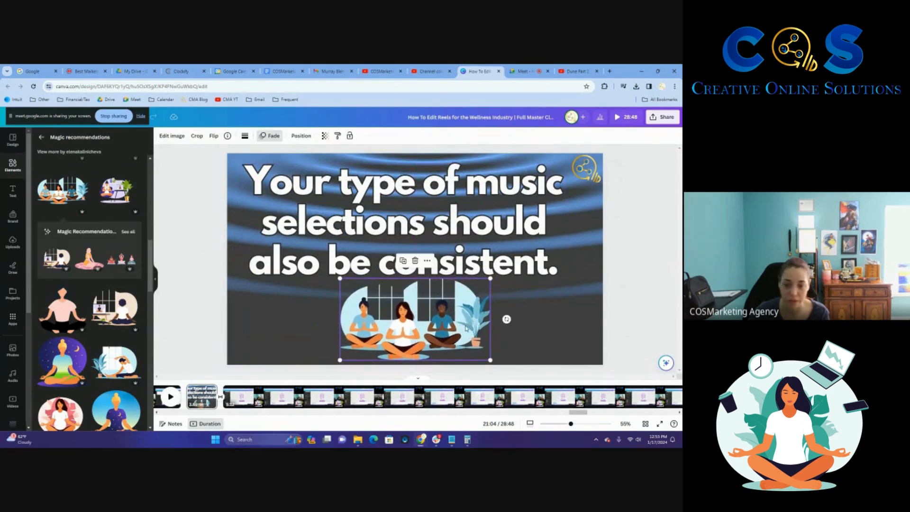
click(650, 310)
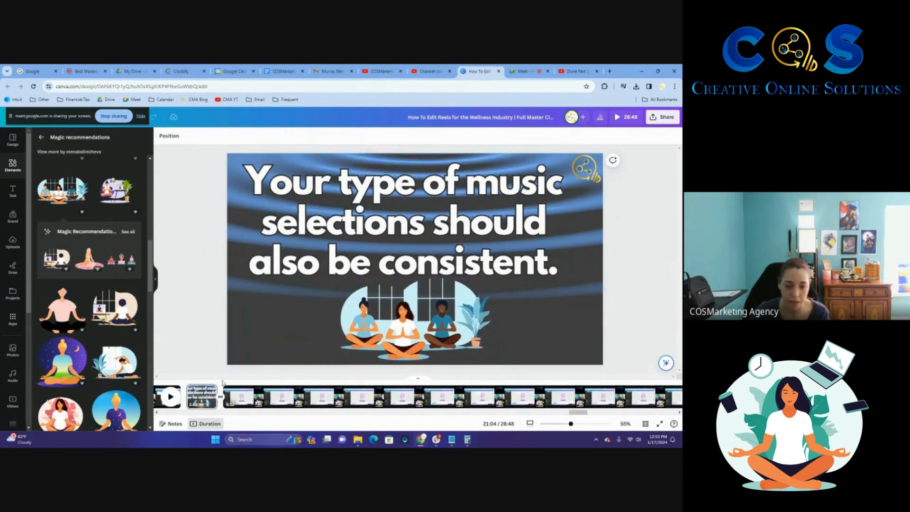
Step: Delete the laptop meditation illustration from the recording page that follows the music title page
click(245, 404)
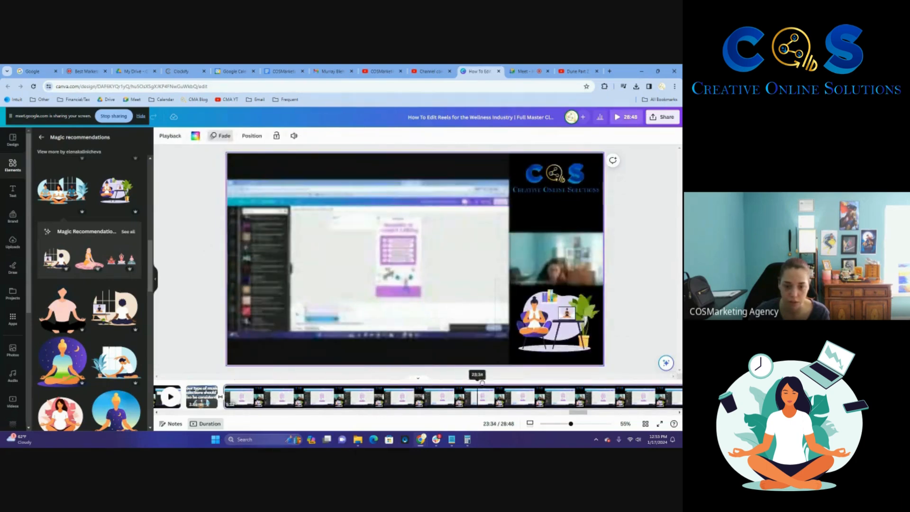
click(651, 383)
click(651, 383)
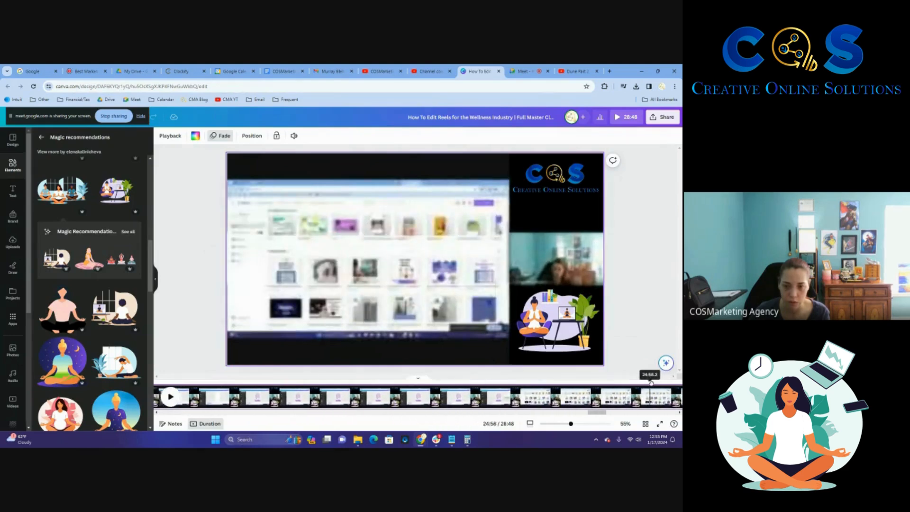
click(346, 386)
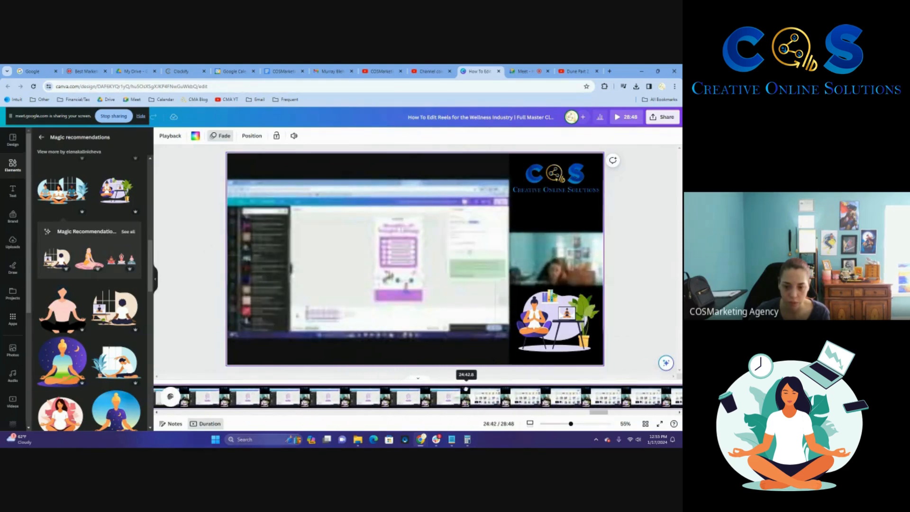
click(466, 382)
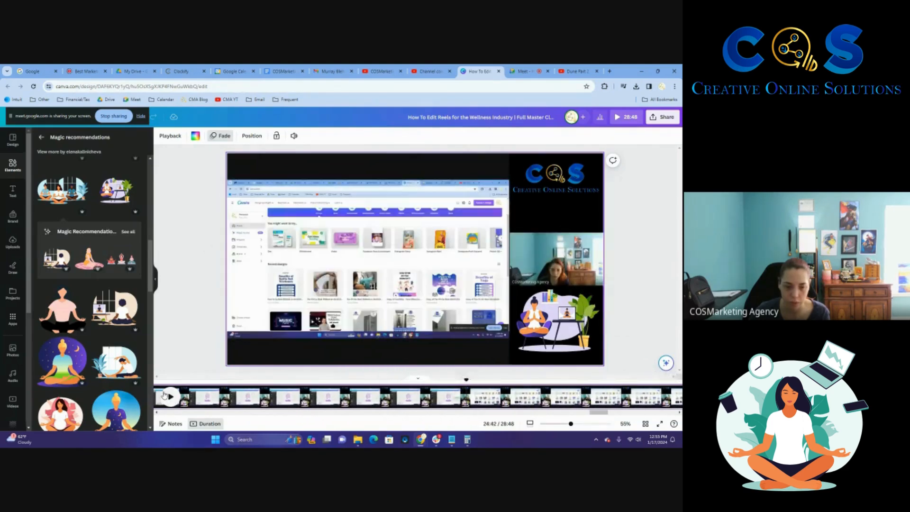
click(542, 336)
key(Delete)
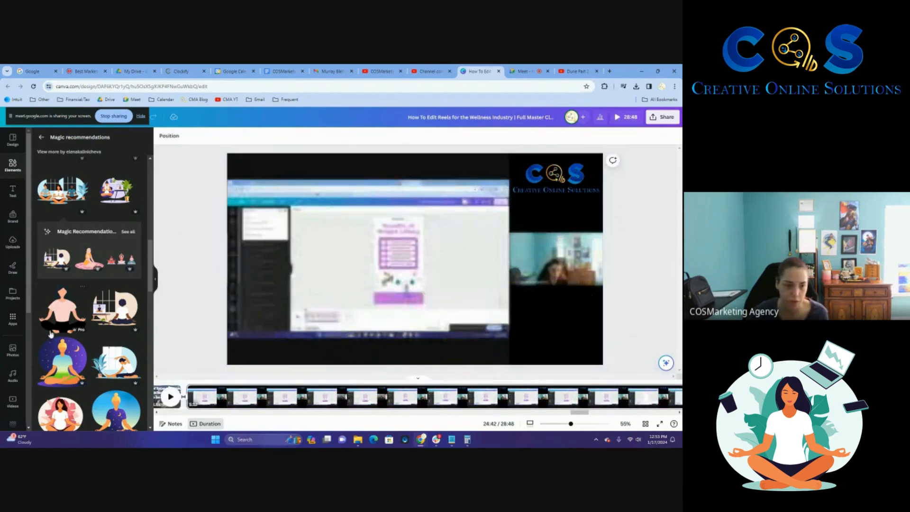
Step: Add the illustration of a woman kneeling on a pink mat and shrink it to fit beneath the webcam footage
scroll(84, 325, up, 3)
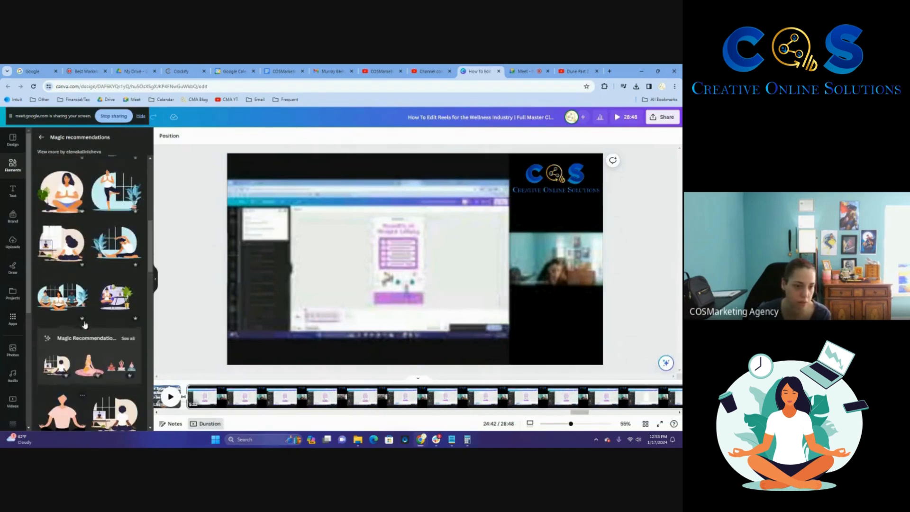
click(128, 339)
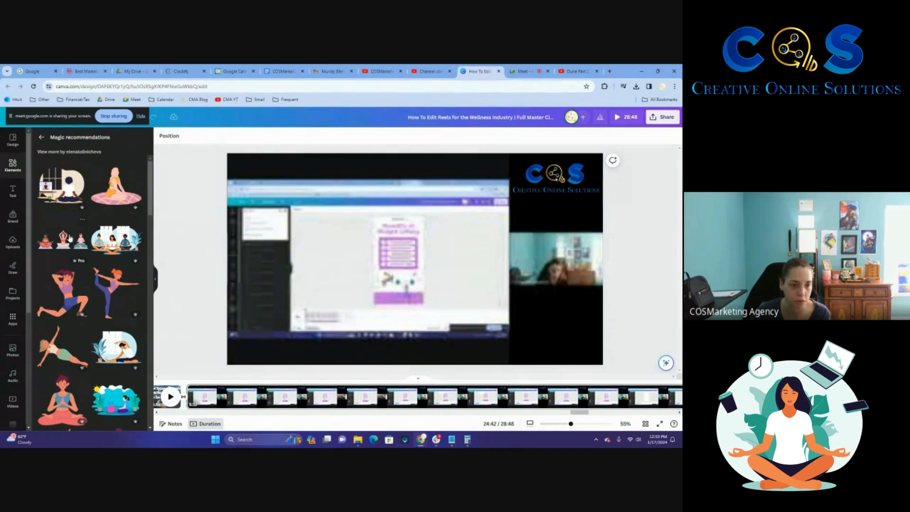
click(105, 205)
drag(405, 241, 506, 290)
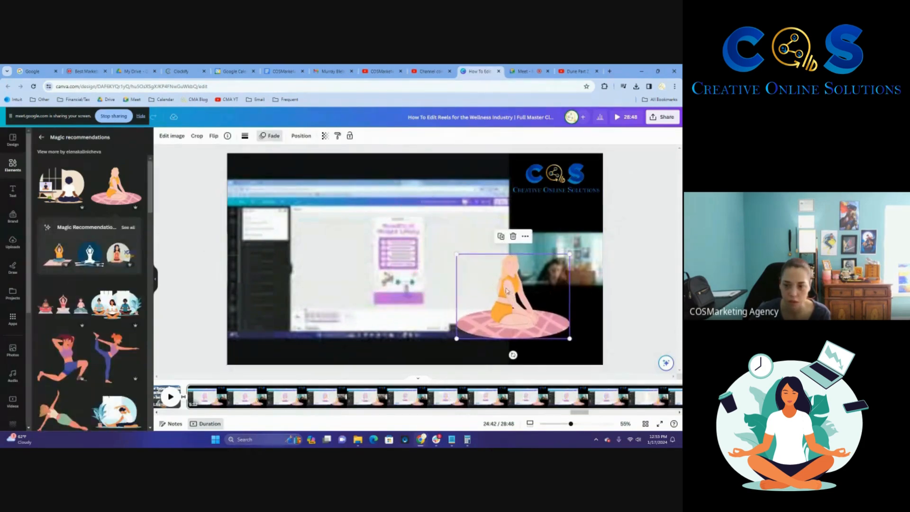
drag(456, 254, 508, 292)
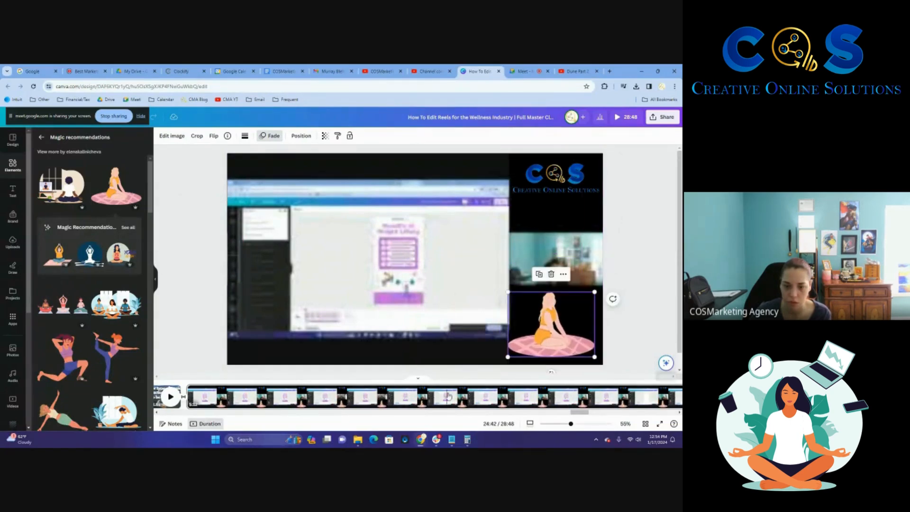
Step: Play the recording page from where the design home page is shown, and split the page at 25:06
click(480, 395)
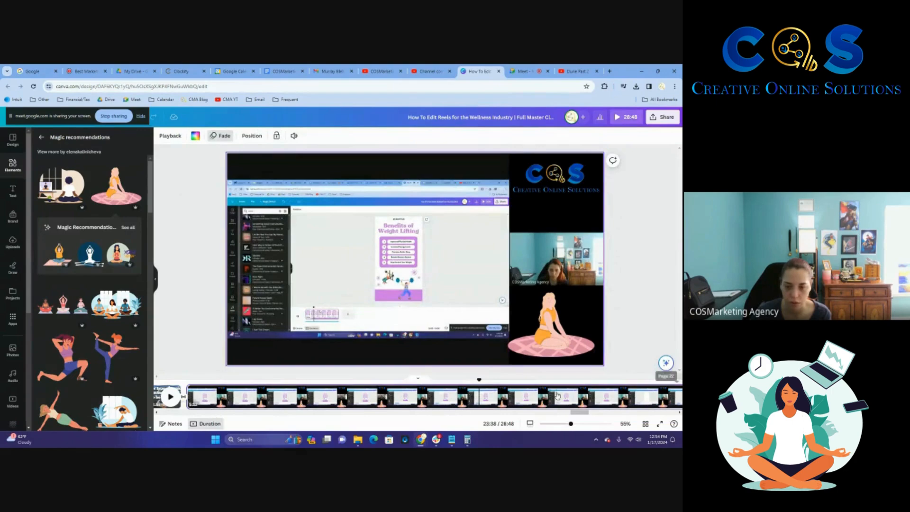
drag(583, 415, 616, 415)
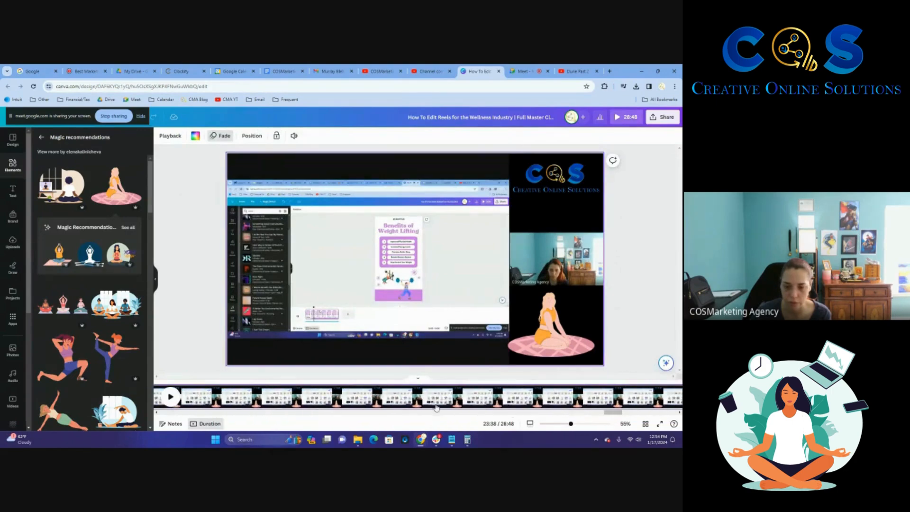
click(198, 398)
click(171, 397)
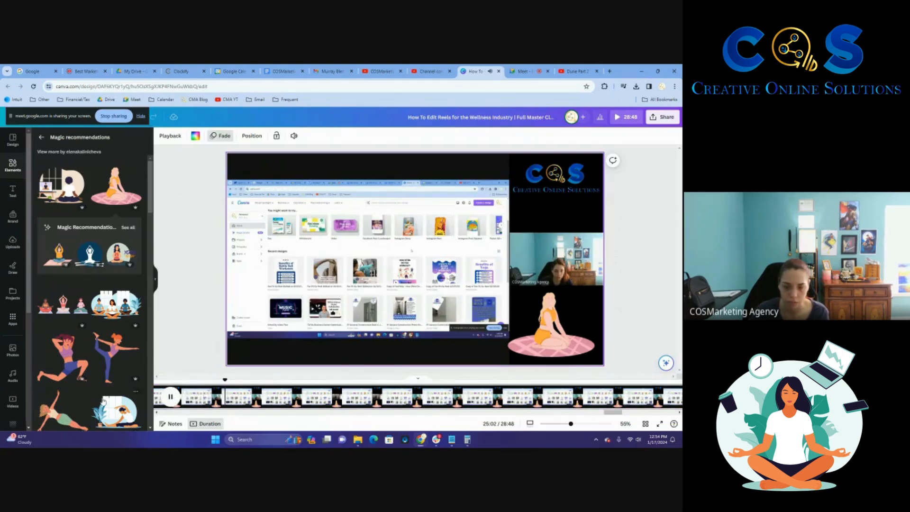
click(170, 398)
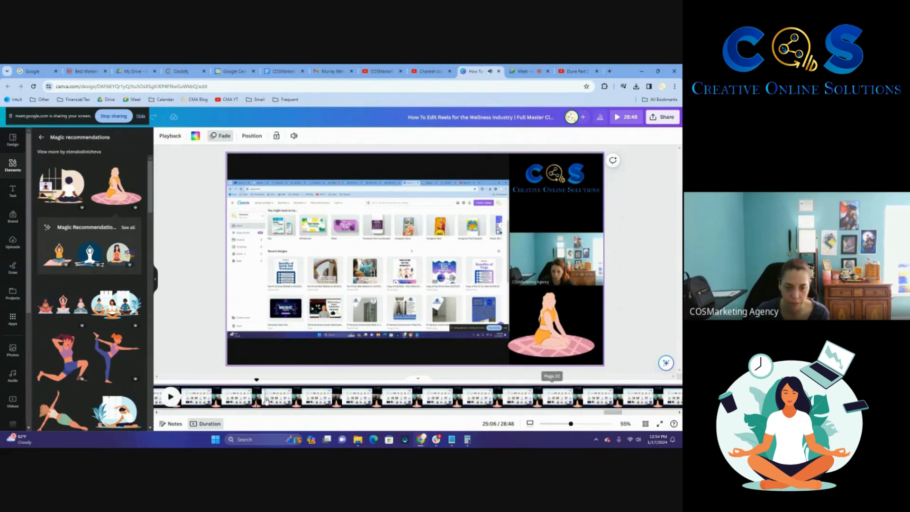
right_click(256, 404)
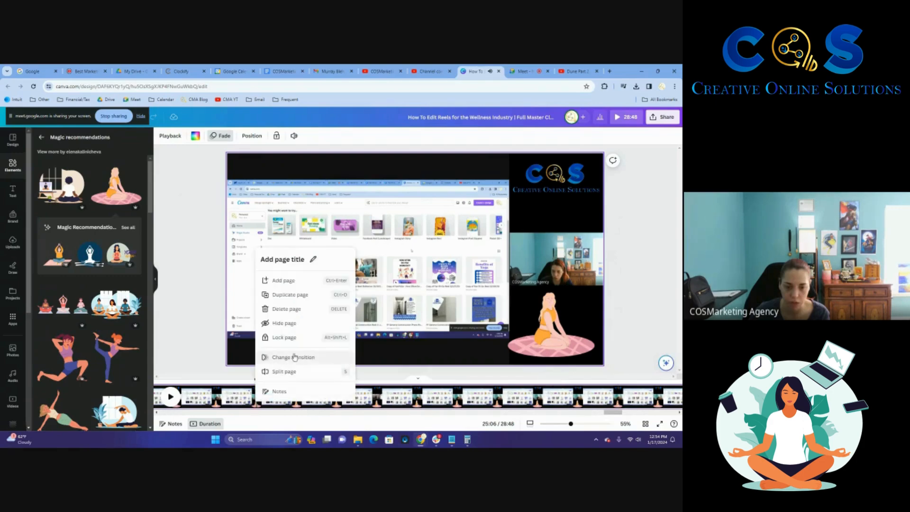
click(292, 370)
Step: Duplicate page 21 with the music headline and move the copy between the two halves of the newly split recording
click(645, 423)
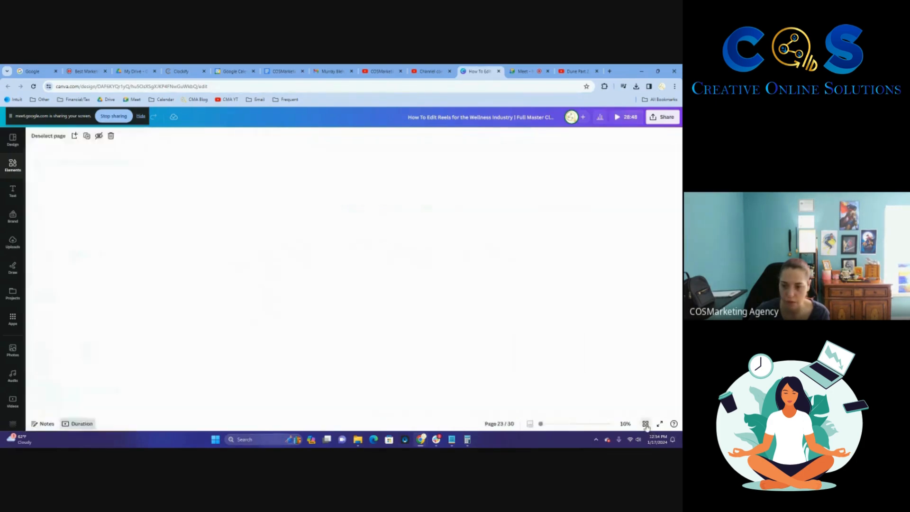
right_click(395, 286)
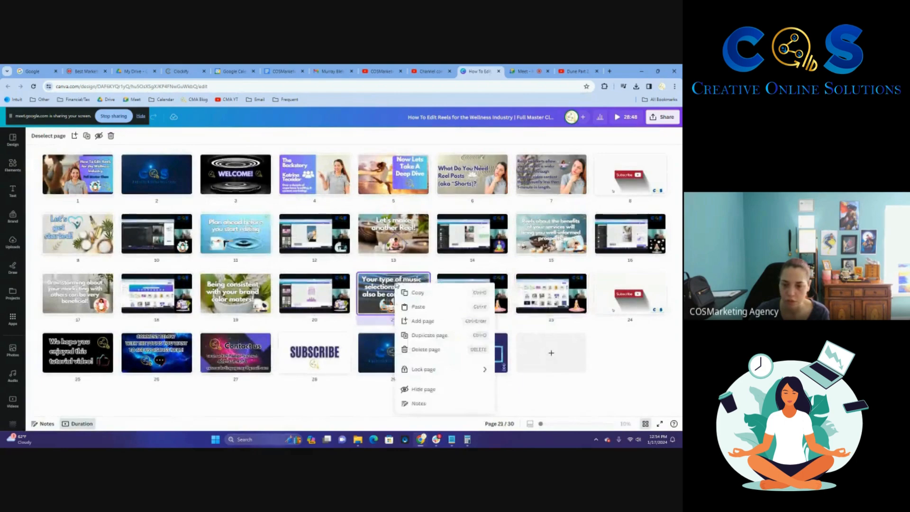
click(428, 335)
drag(472, 294, 580, 297)
Step: Open the duplicated page and replace its headline with "File organization is very important to save time!"
double_click(568, 299)
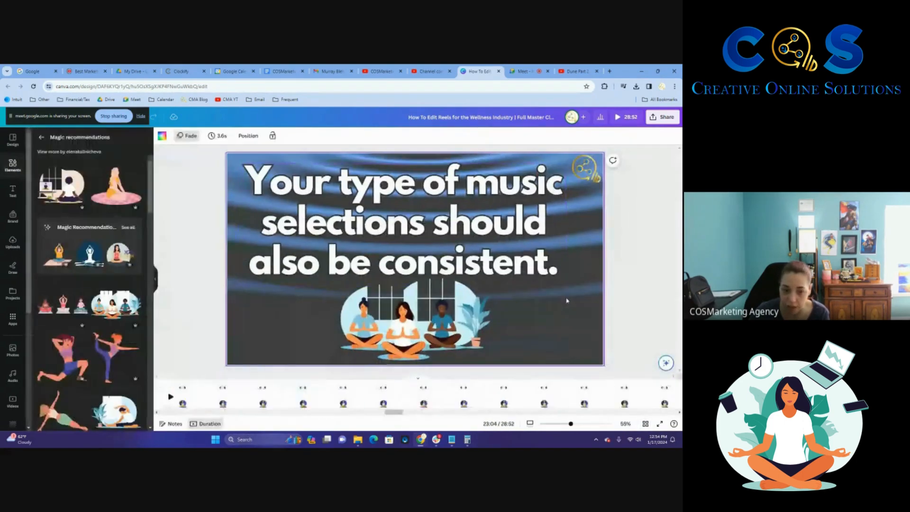
click(525, 256)
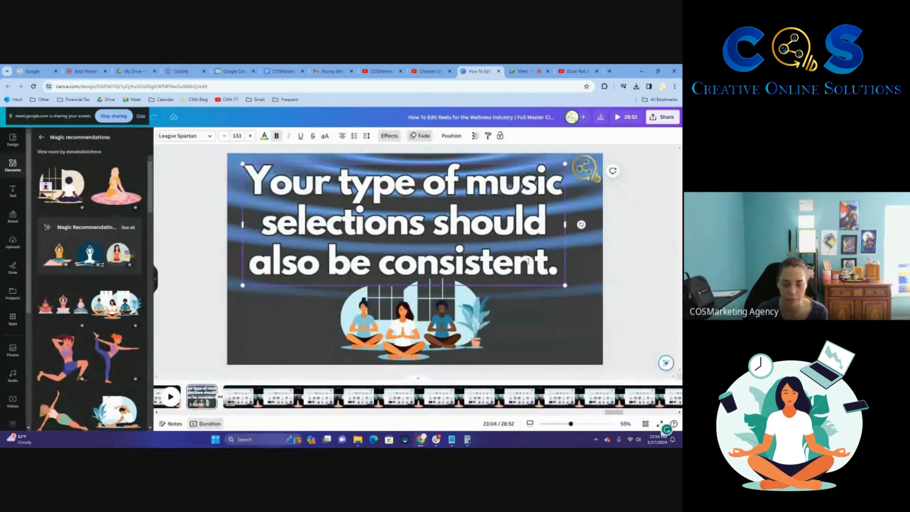
double_click(528, 261)
text(File or)
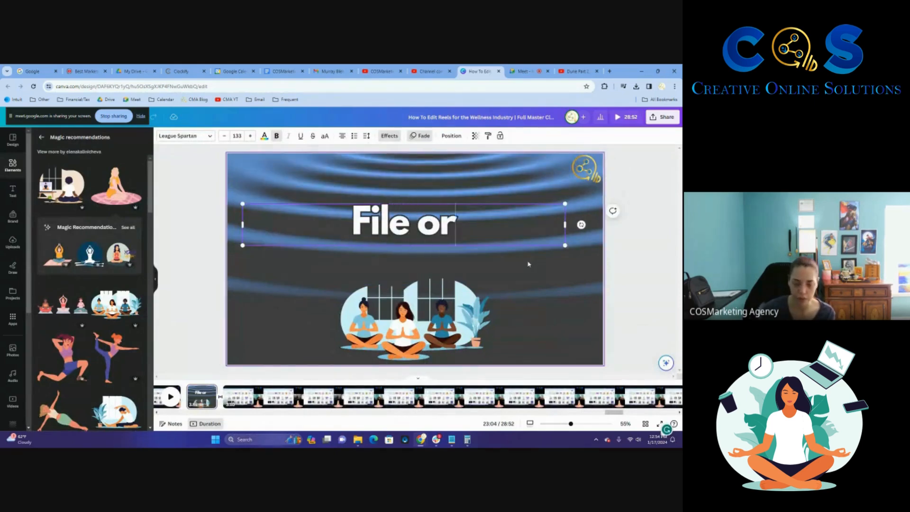
text(ganizati)
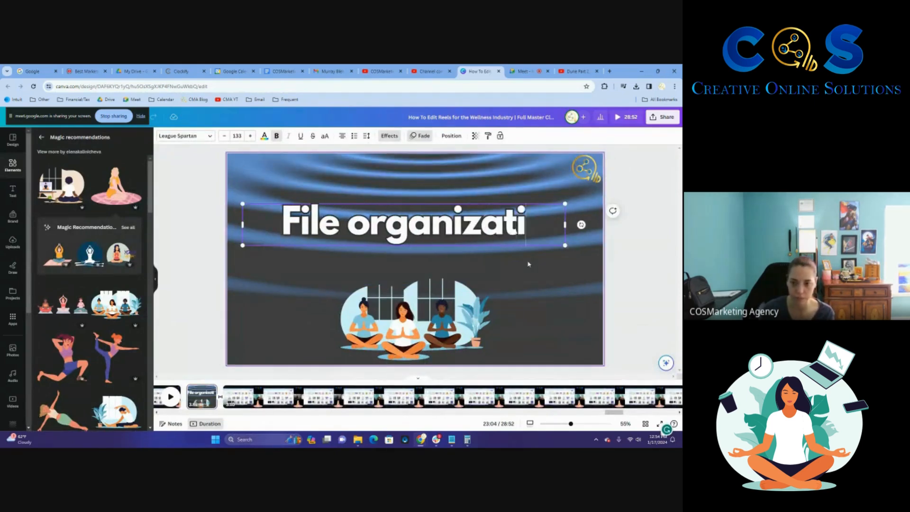
text(on is ver)
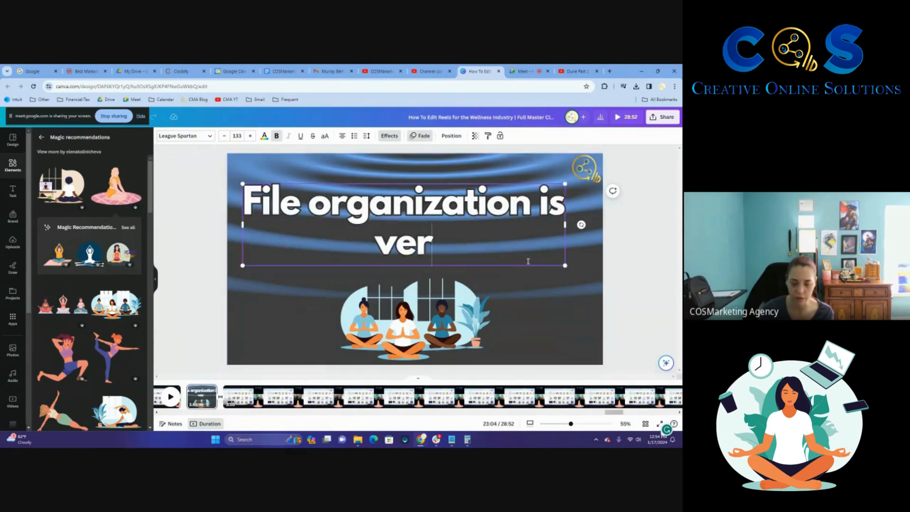
text(y important to)
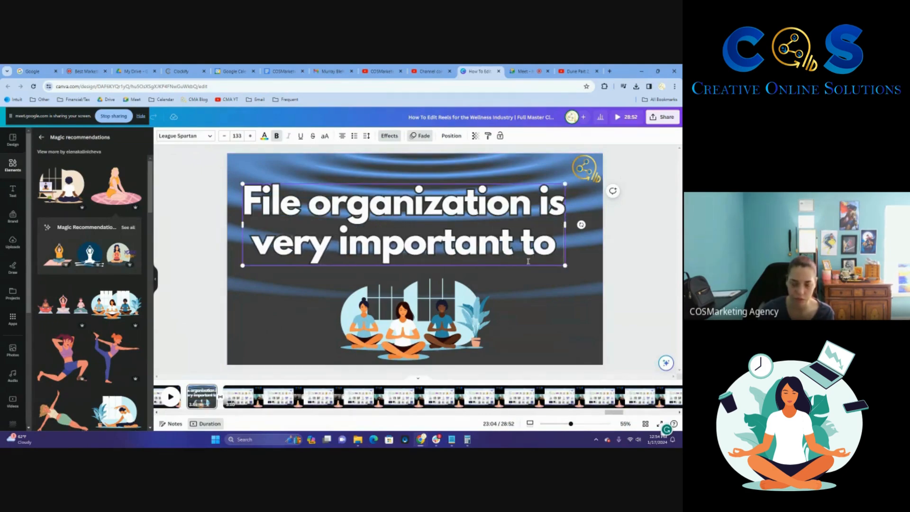
text( save time)
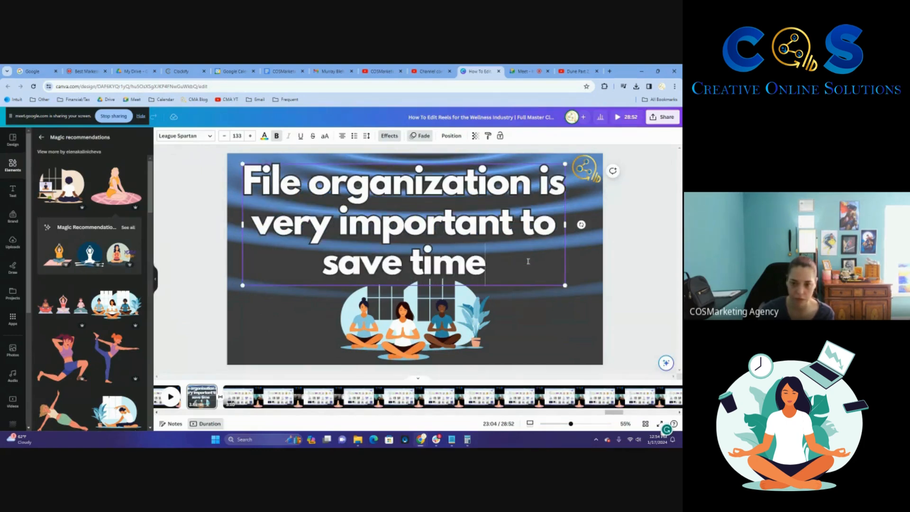
text(!)
Step: Reduce the font size of the whole file organization headline by several points, and select the group meditation illustration beneath it
key(ctrl+a)
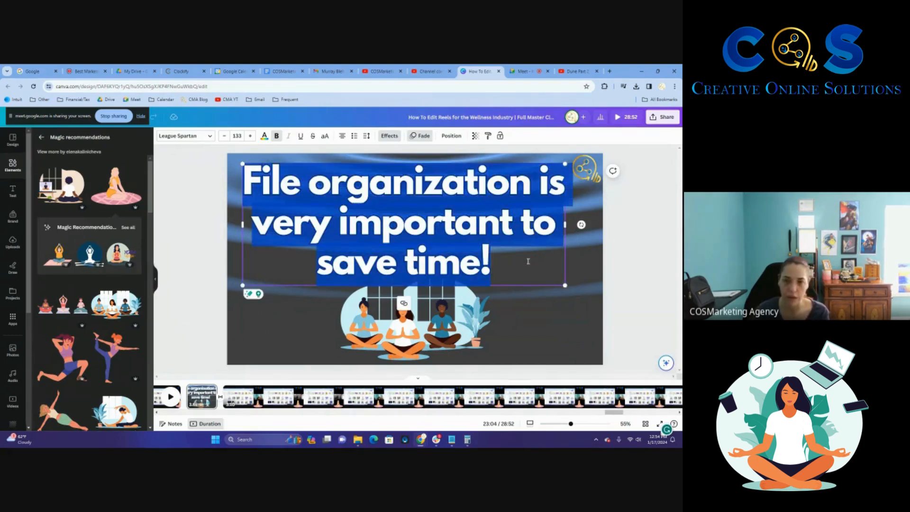
click(224, 136)
click(224, 136)
click(224, 136)
click(225, 136)
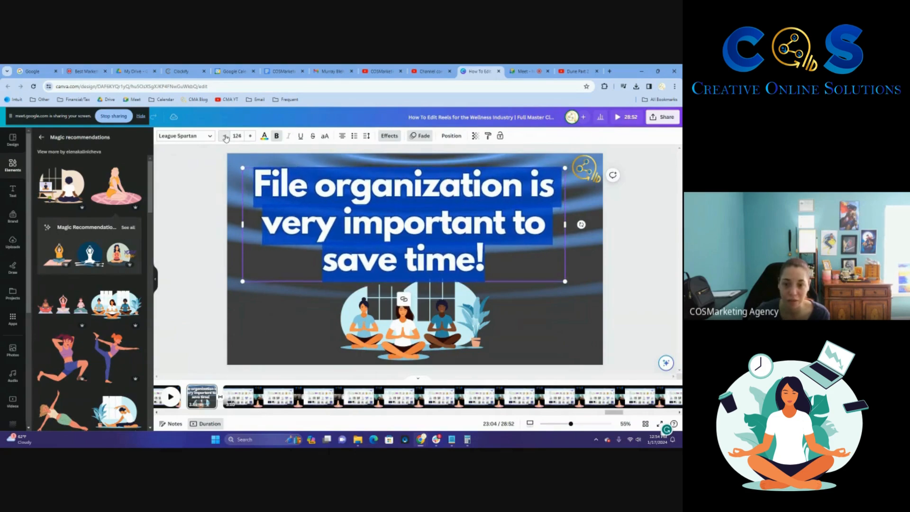
click(224, 136)
click(410, 326)
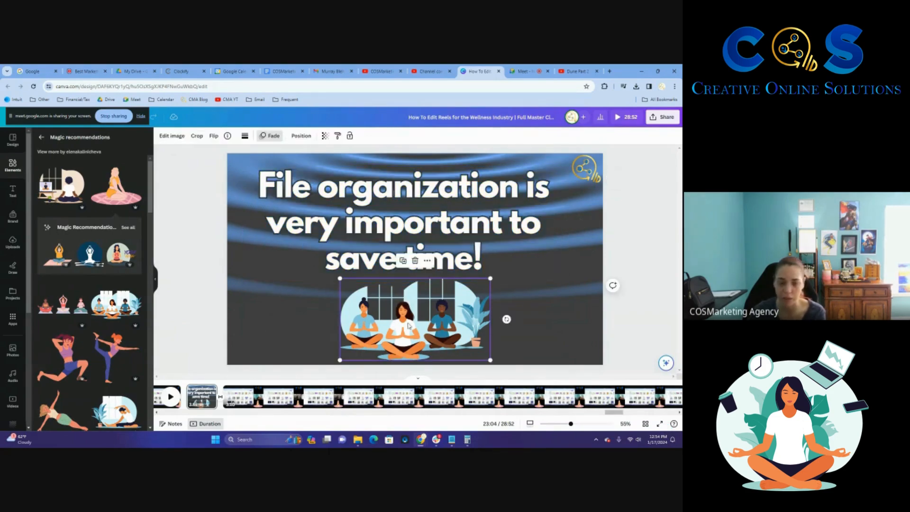
Step: Delete the group meditation illustration from the file organization page and bring up the wellness photo results
key(Delete)
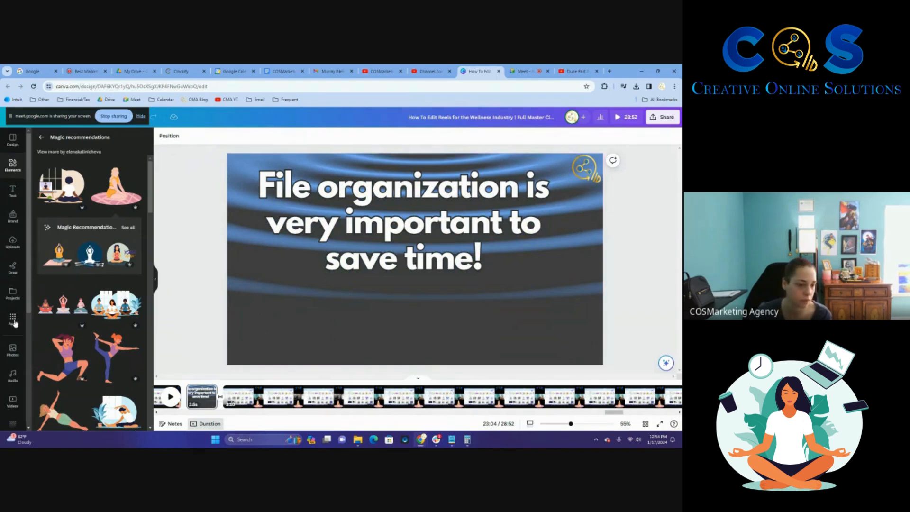
click(12, 355)
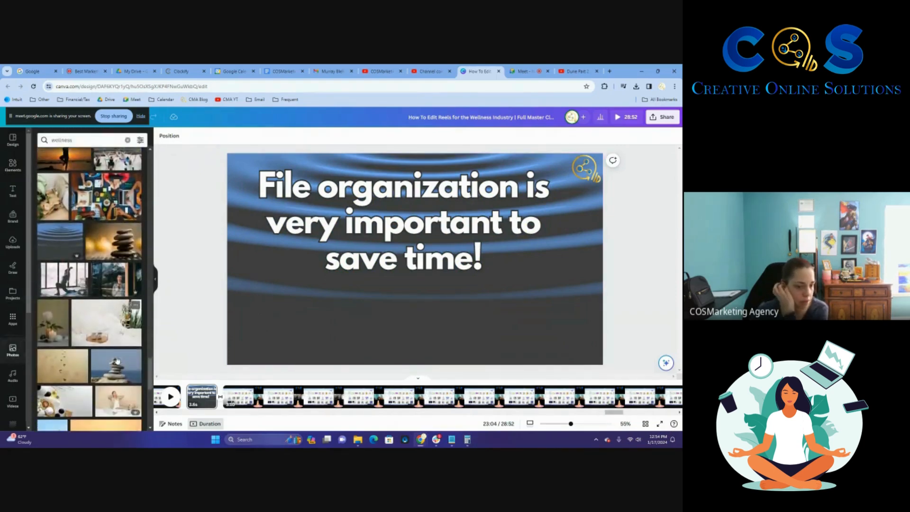
click(107, 318)
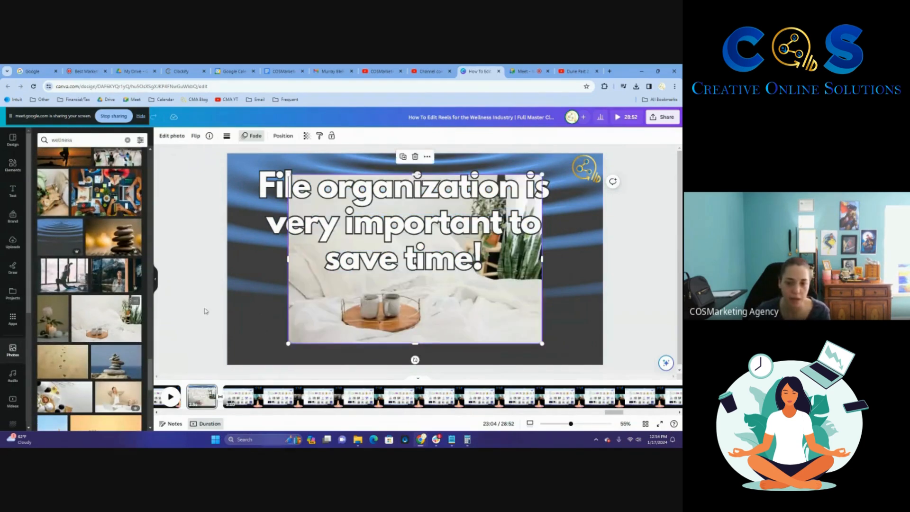
click(428, 157)
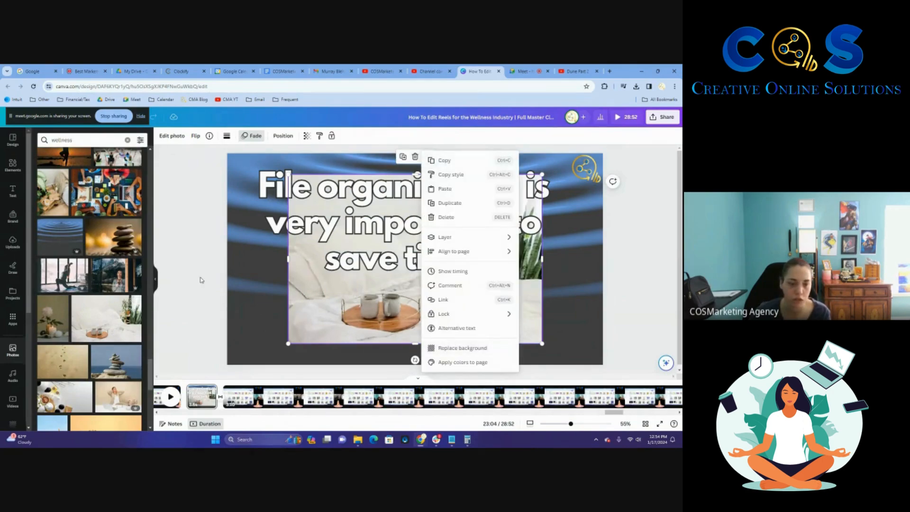
click(193, 234)
click(323, 306)
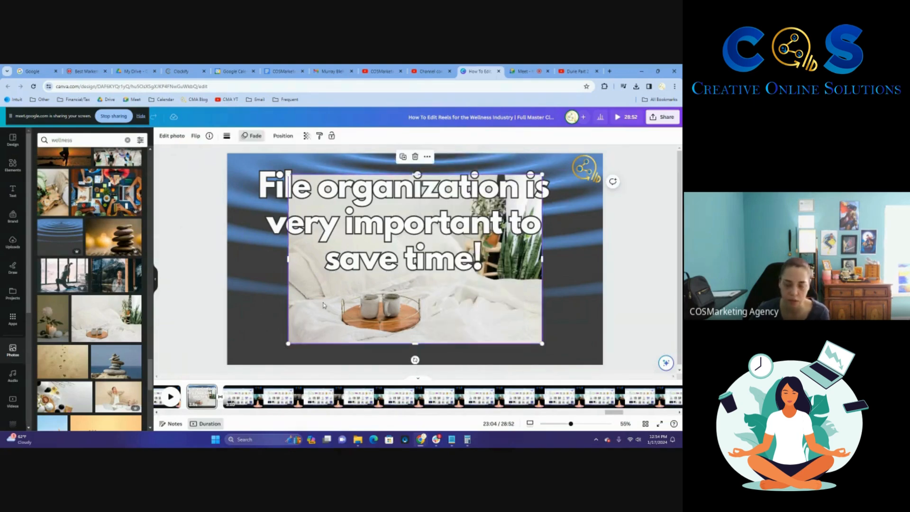
key(Delete)
Step: Insert the photo of stacked stones by the sea and make it the file organization page's background
click(116, 361)
click(428, 157)
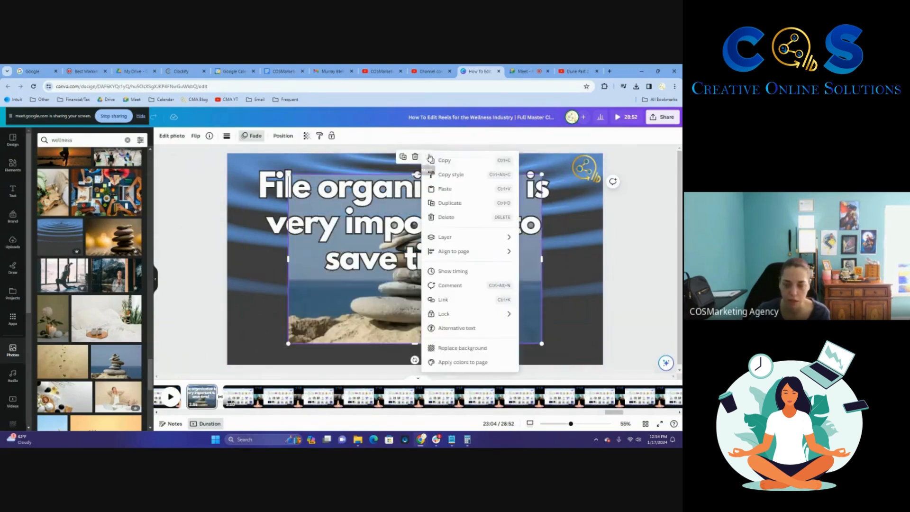
click(458, 348)
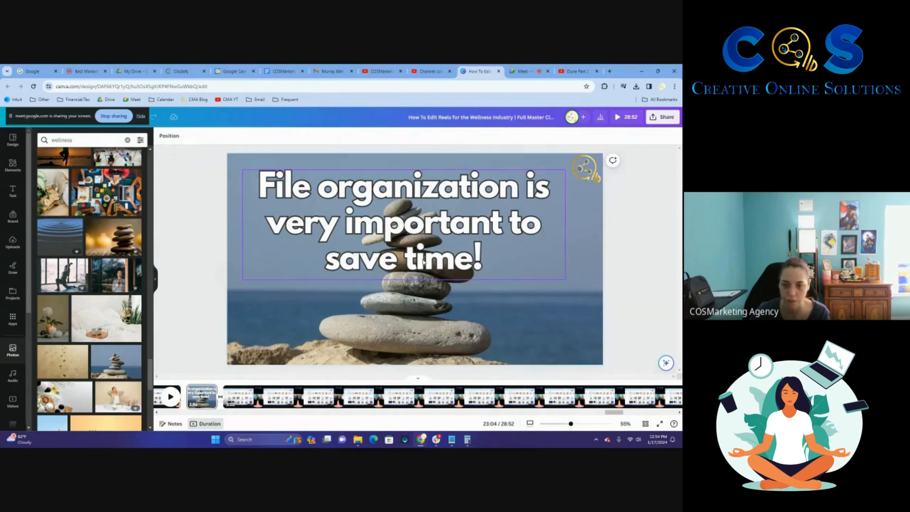
Step: Add the illustration of a woman meditating in a lotus flower, place it in the page's lower right corner and enlarge it
click(13, 164)
scroll(92, 337, down, 5)
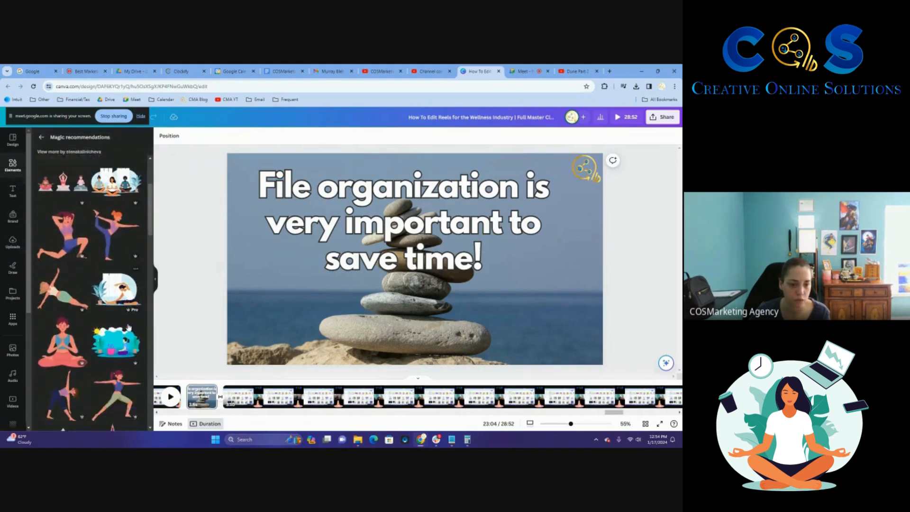
scroll(124, 327, down, 2)
click(62, 290)
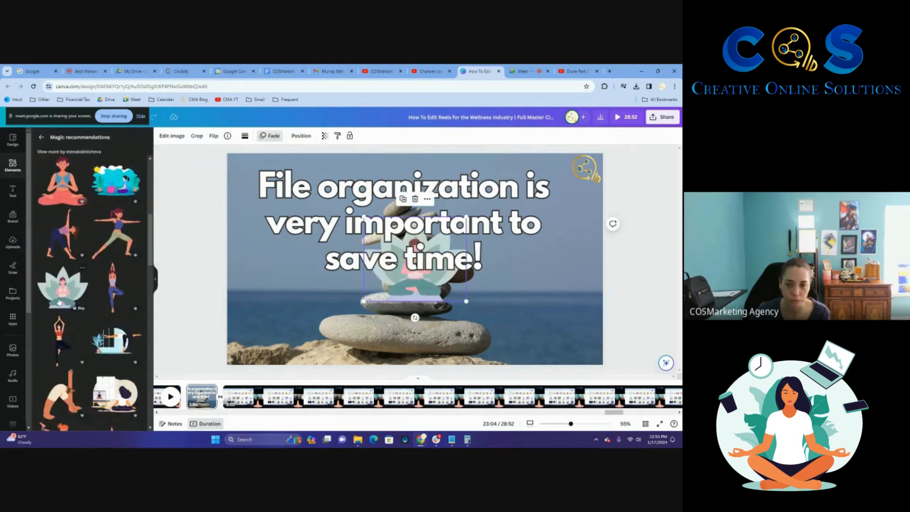
drag(403, 296, 531, 340)
drag(540, 352, 537, 352)
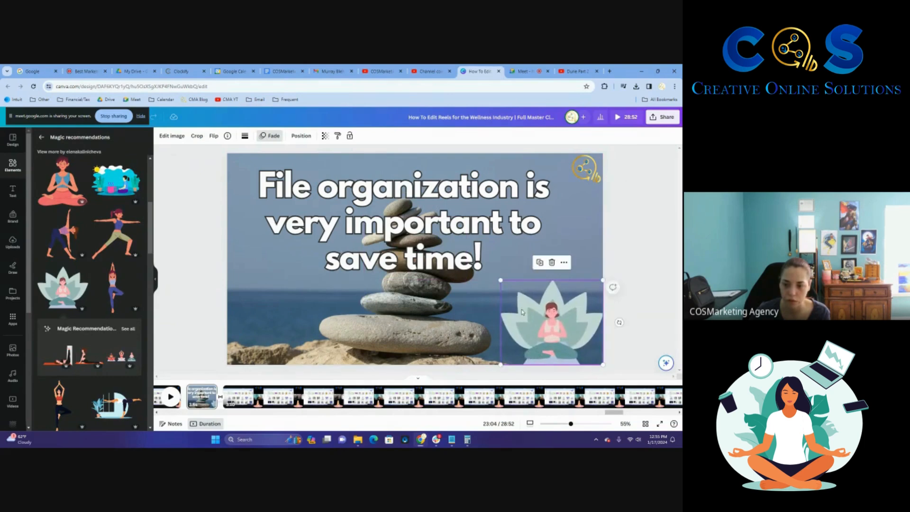
drag(501, 280, 474, 278)
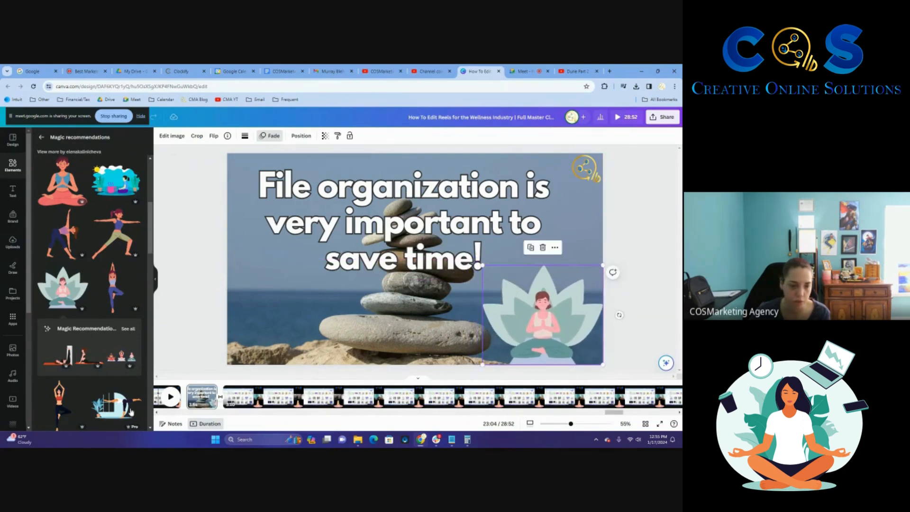
Step: Add the illustration of a woman in tree pose at the page's lower left and enlarge it beside the stones
drag(65, 410, 271, 327)
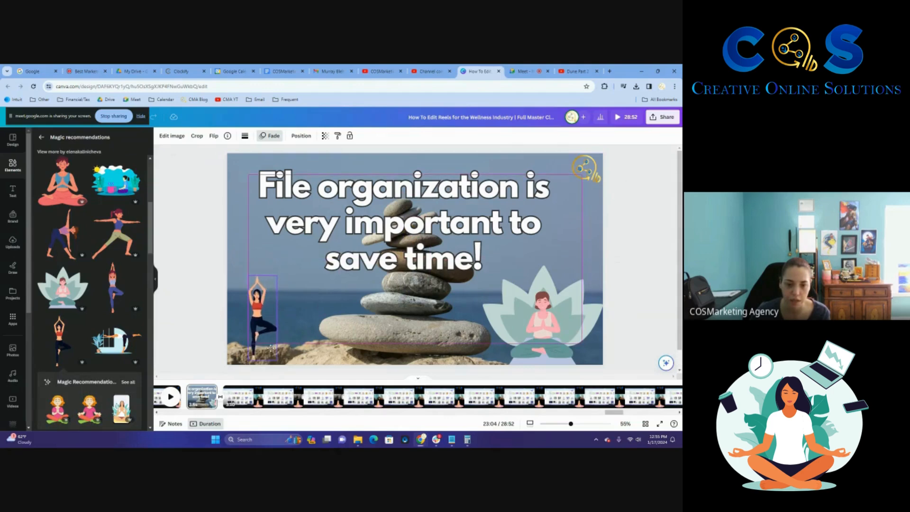
drag(277, 280, 334, 242)
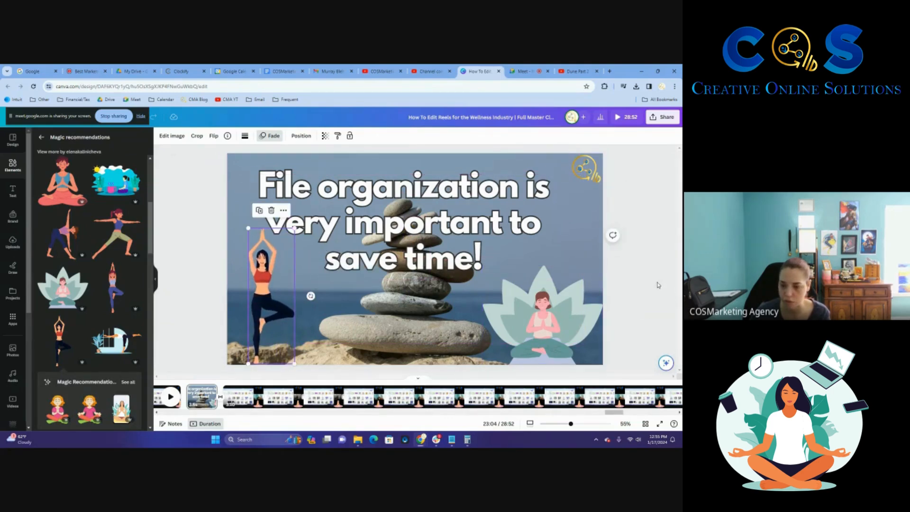
click(640, 284)
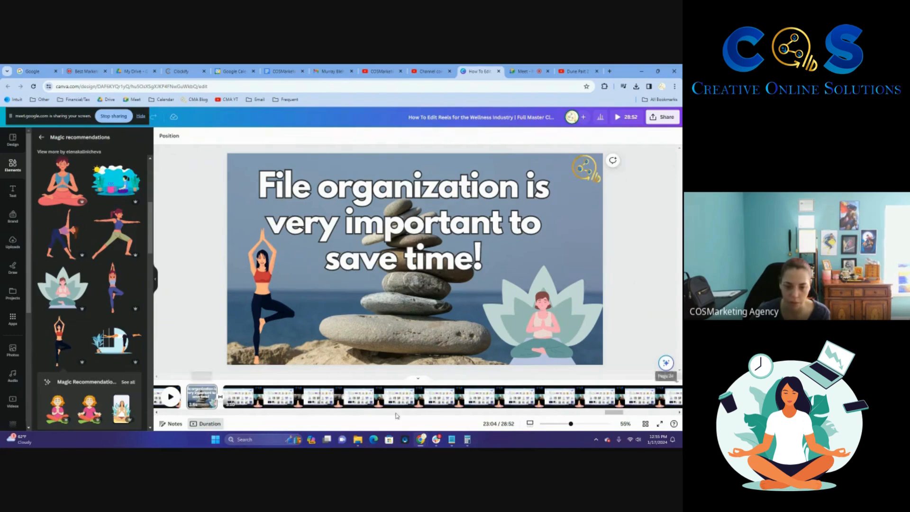
Step: Add the triangle pose illustration to recording page 24, shrunk into the black area below the webcam picture
click(245, 406)
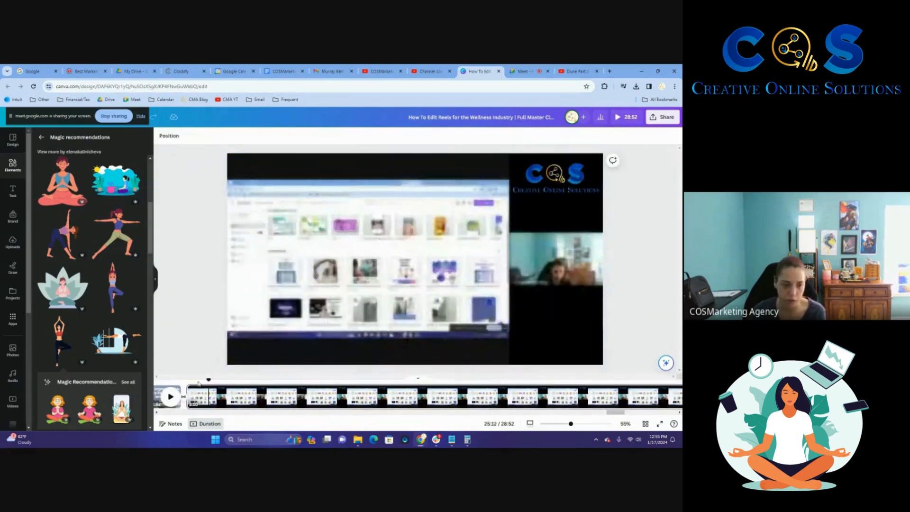
click(118, 243)
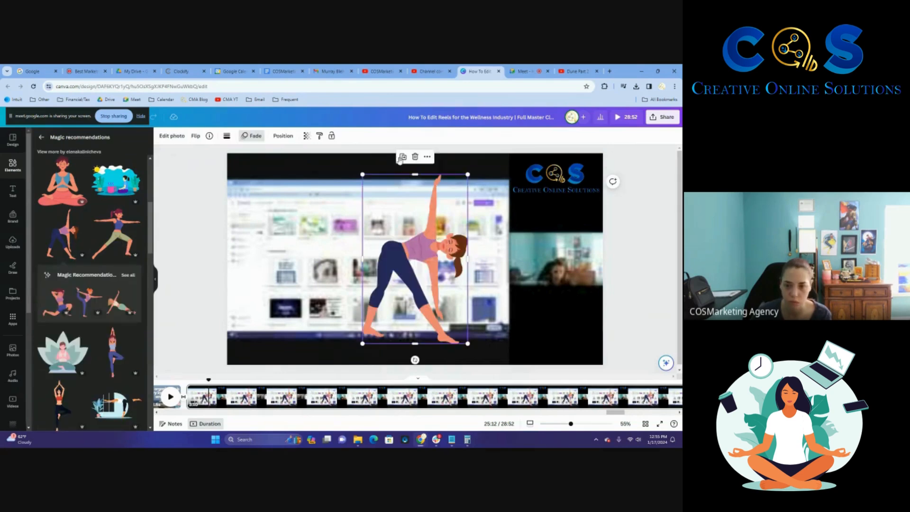
drag(363, 172, 536, 288)
click(635, 299)
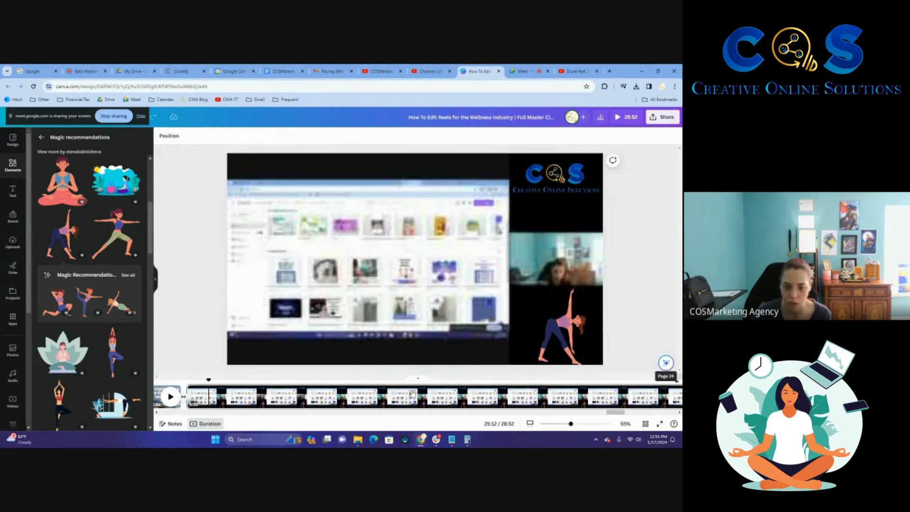
Step: Play passages of recording page 24 from 25:49 to 27:13, checking the design home page and workout poll sections
click(528, 393)
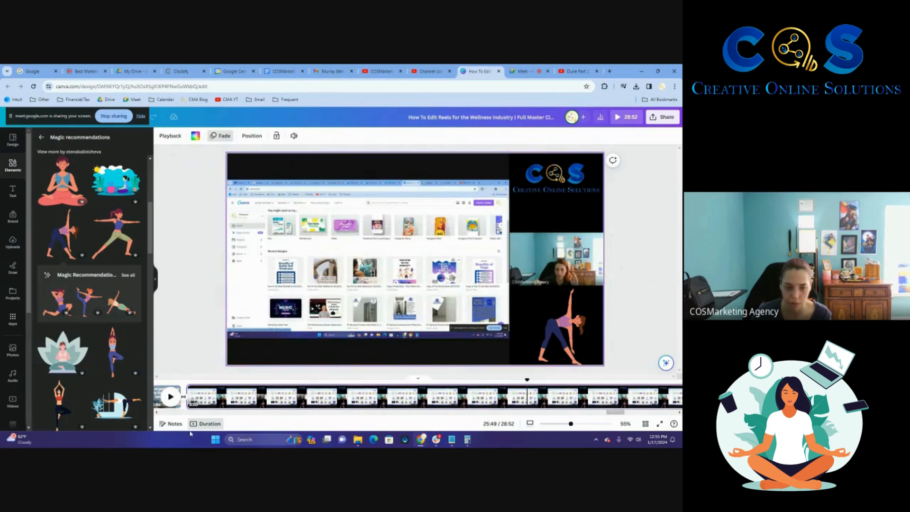
click(171, 397)
drag(616, 412, 623, 417)
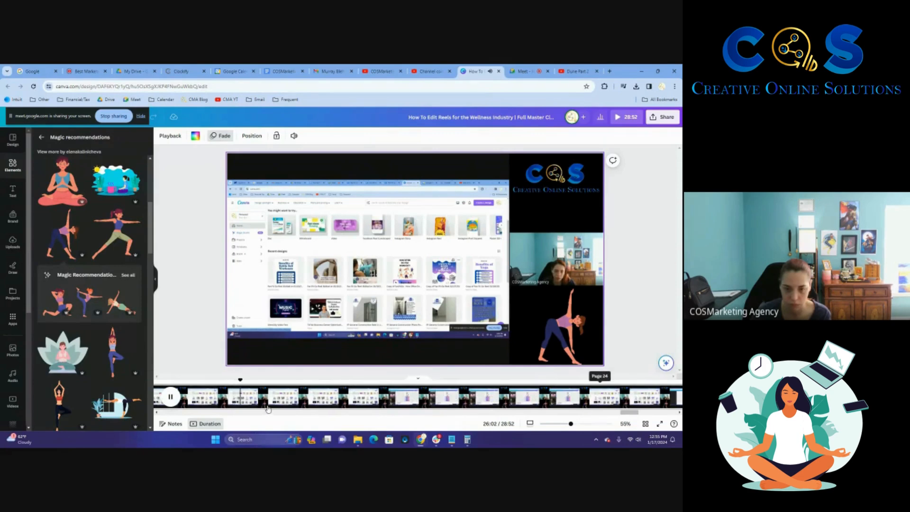
click(170, 397)
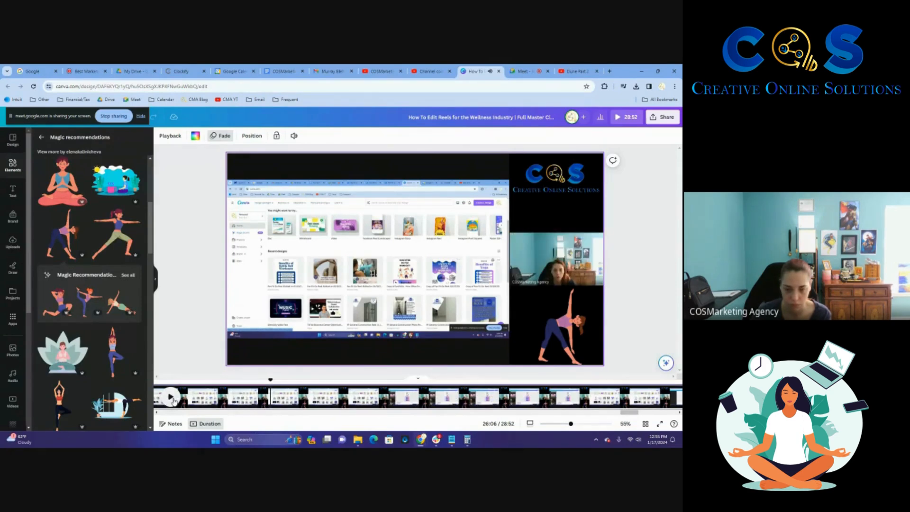
click(171, 397)
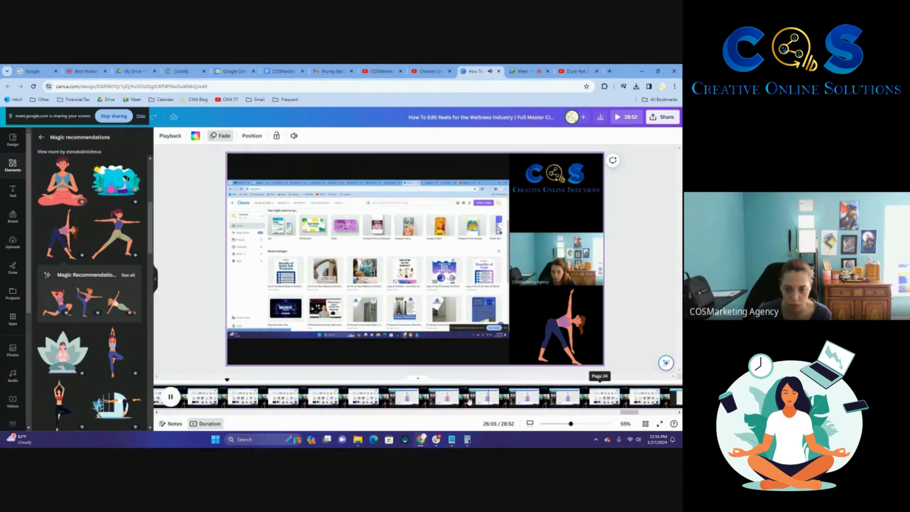
click(413, 405)
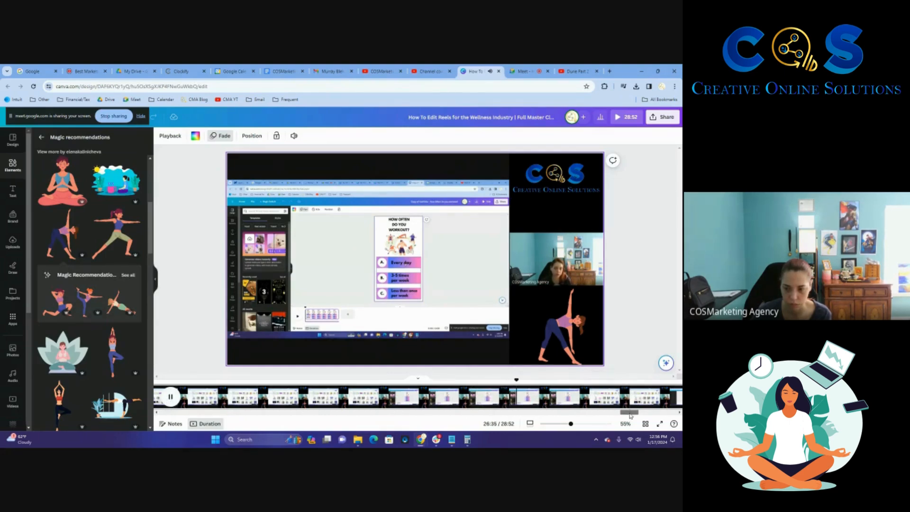
drag(630, 412, 641, 416)
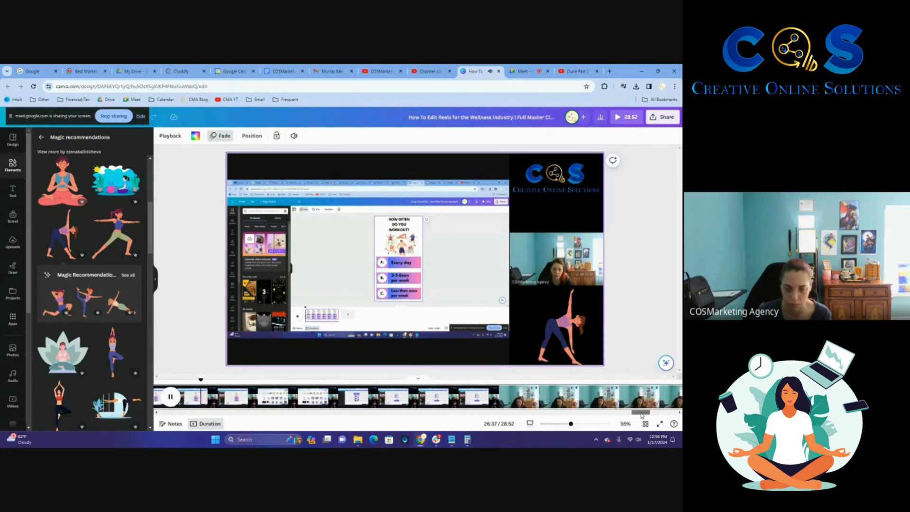
click(448, 380)
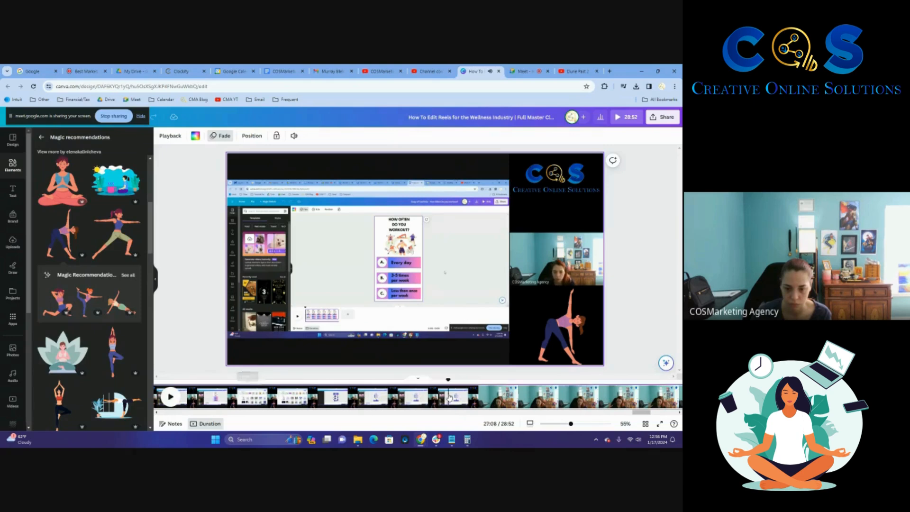
click(170, 397)
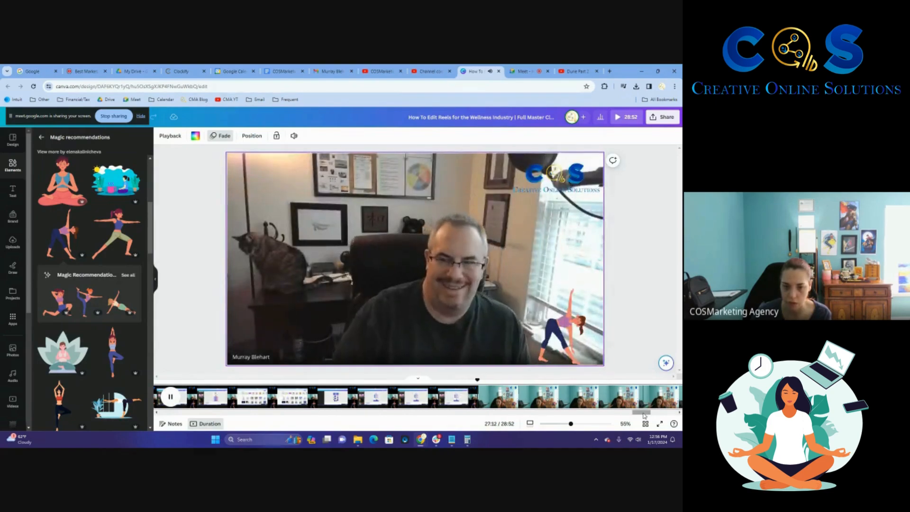
key(space)
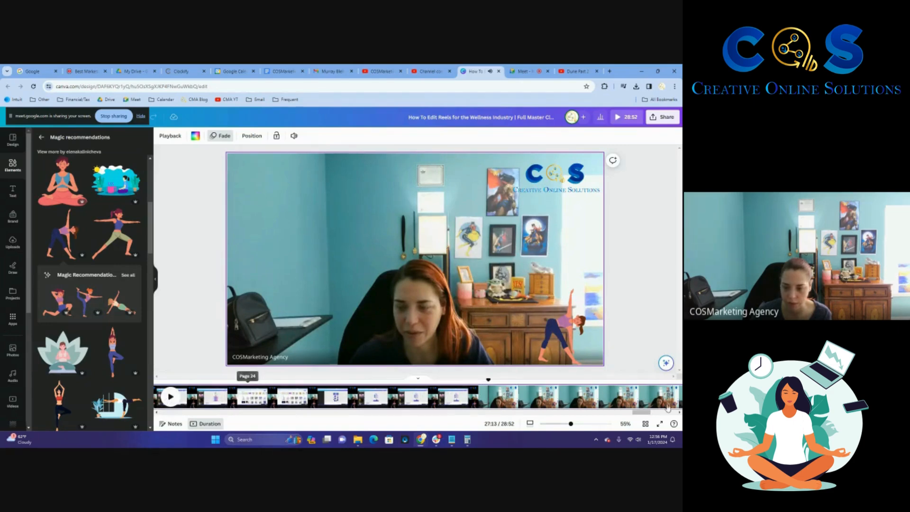
Step: Play passages of page 24's closing full-screen conversation from 27:13 to 28:19 to check where the recording should end
drag(642, 412, 648, 416)
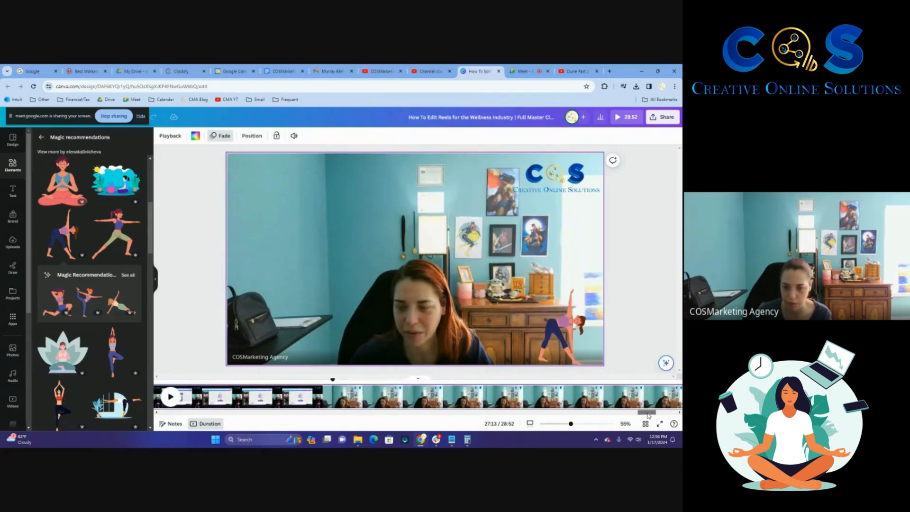
click(176, 399)
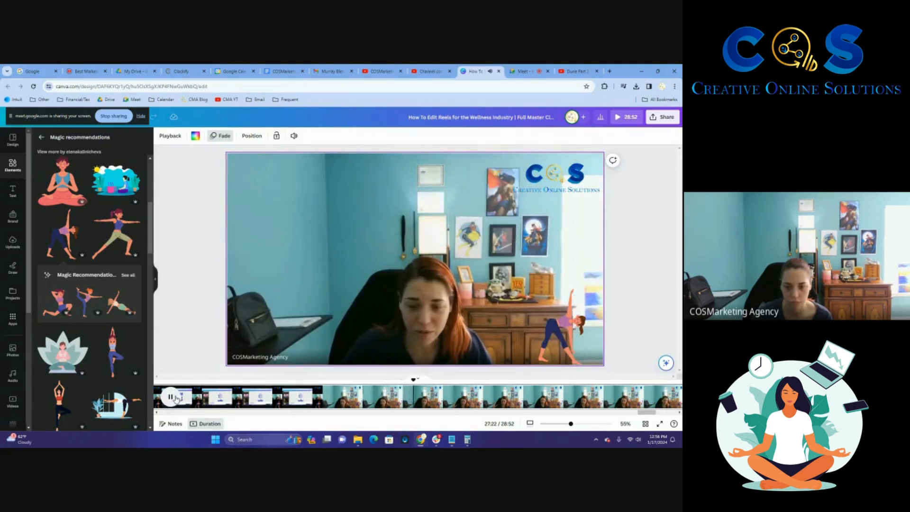
click(172, 397)
click(534, 396)
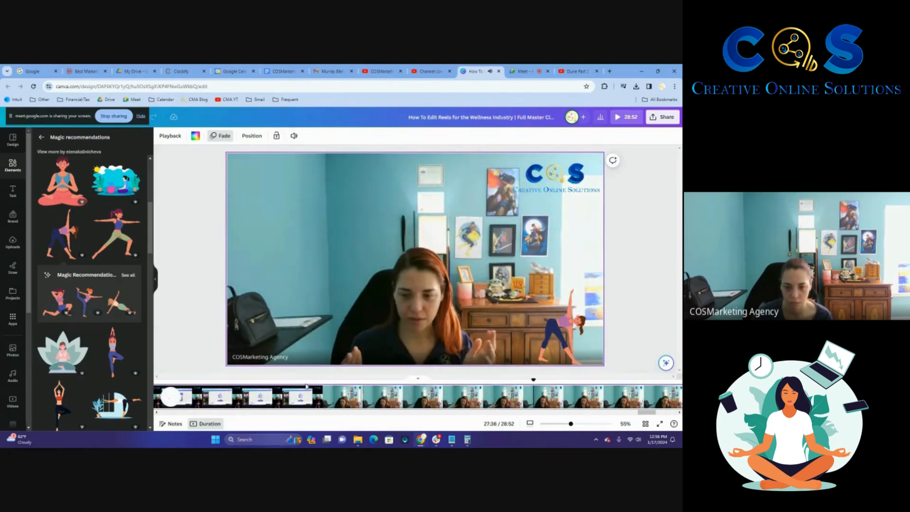
click(171, 397)
drag(648, 412, 658, 413)
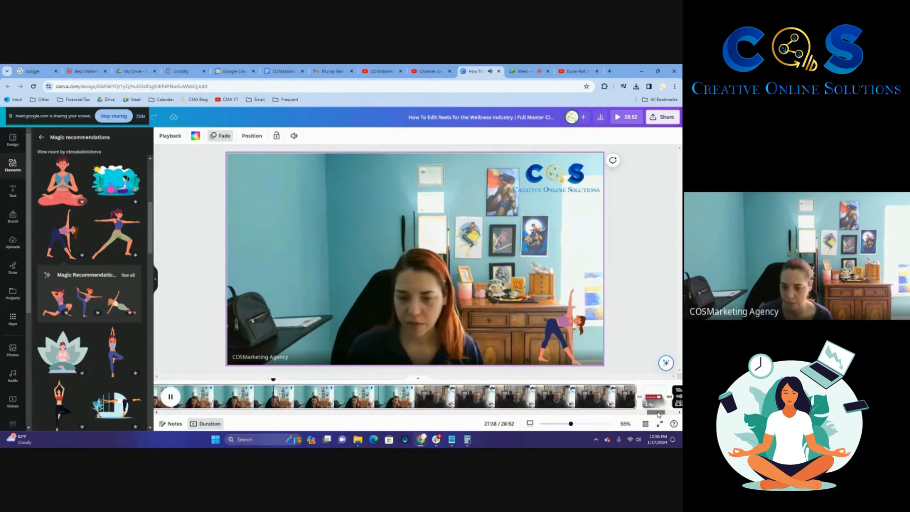
click(170, 397)
click(429, 402)
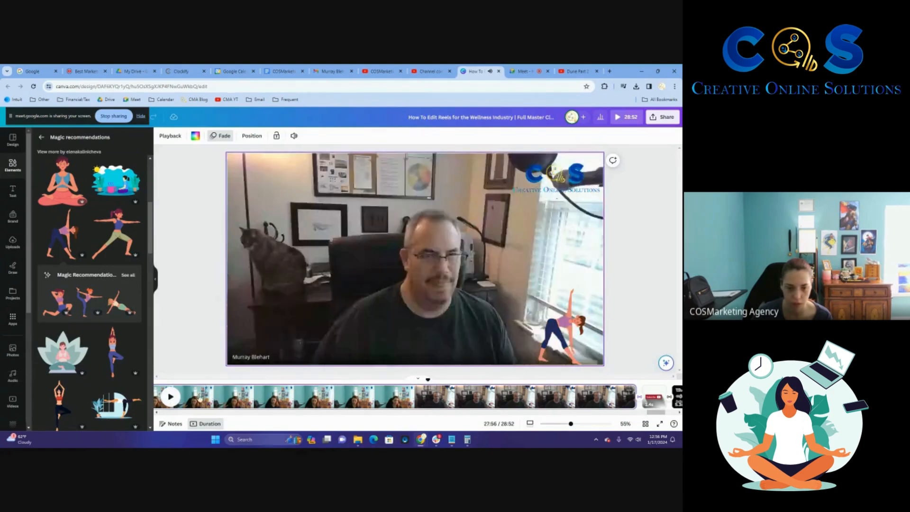
click(170, 397)
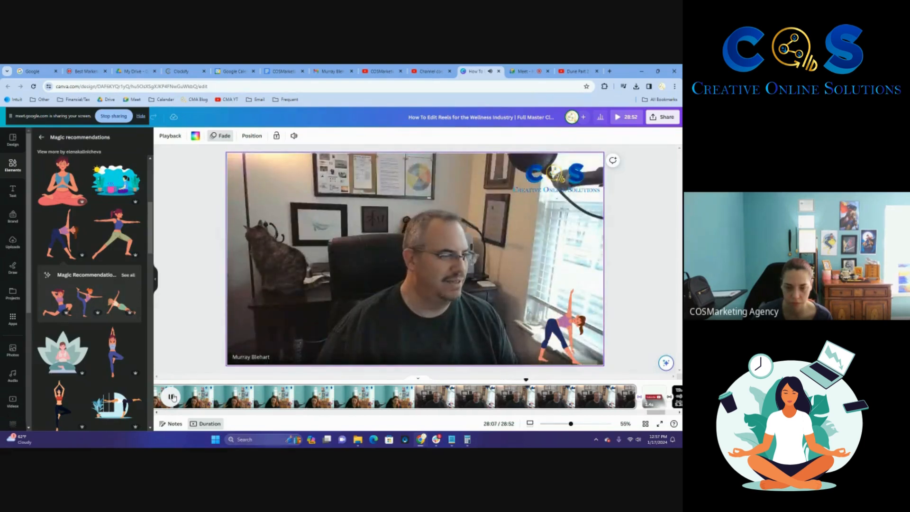
click(172, 398)
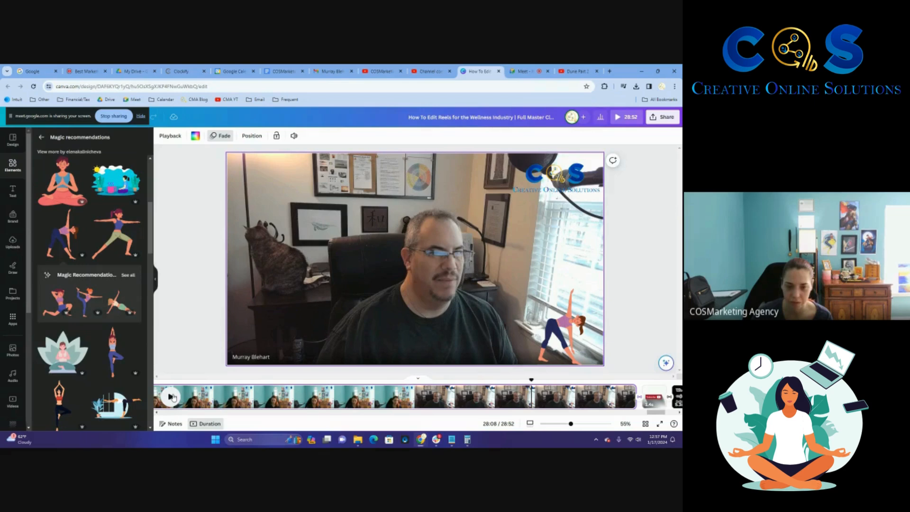
click(172, 397)
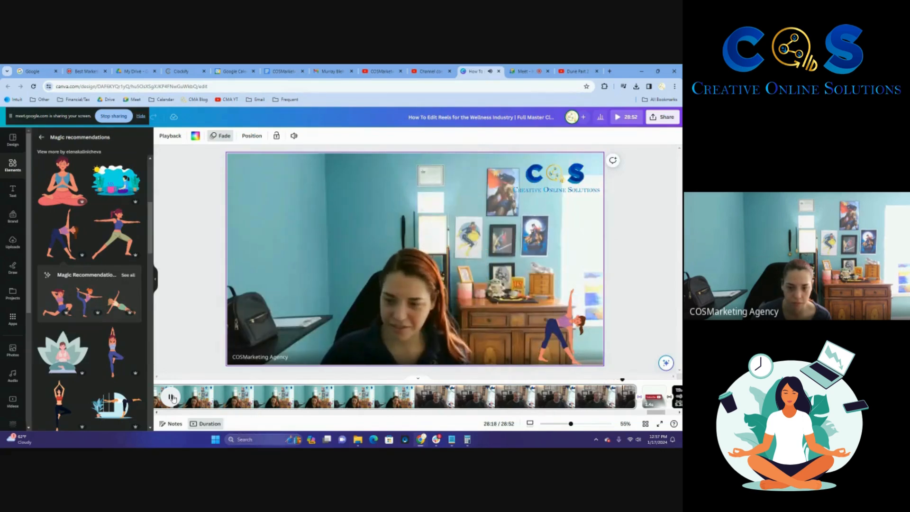
click(171, 397)
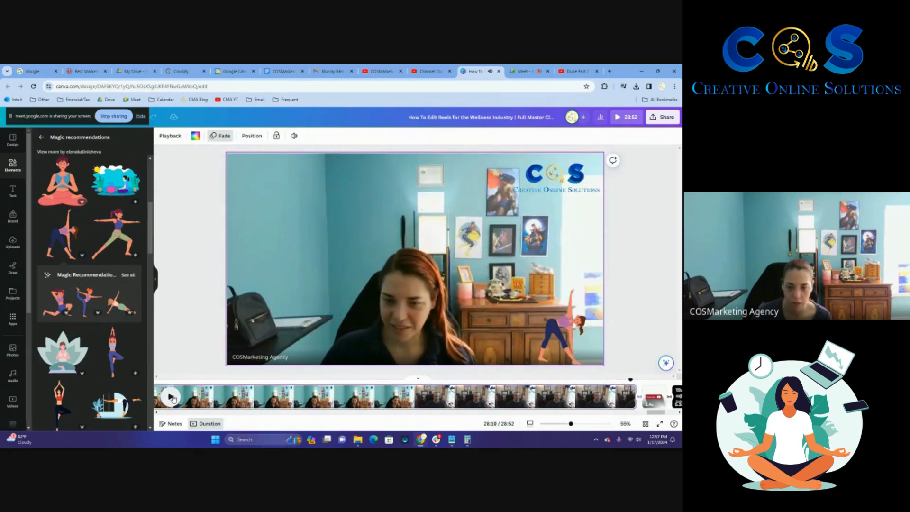
Step: Split recording page 24 at 27:11, where the closing full-screen conversation begins
mouse_move(654, 413)
mouse_down()
mouse_move(663, 416)
mouse_move(643, 416)
mouse_up()
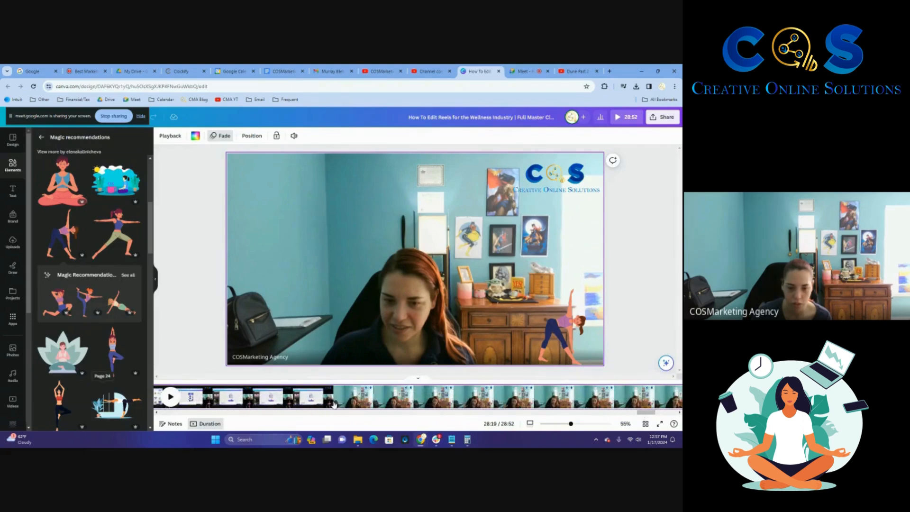
right_click(332, 406)
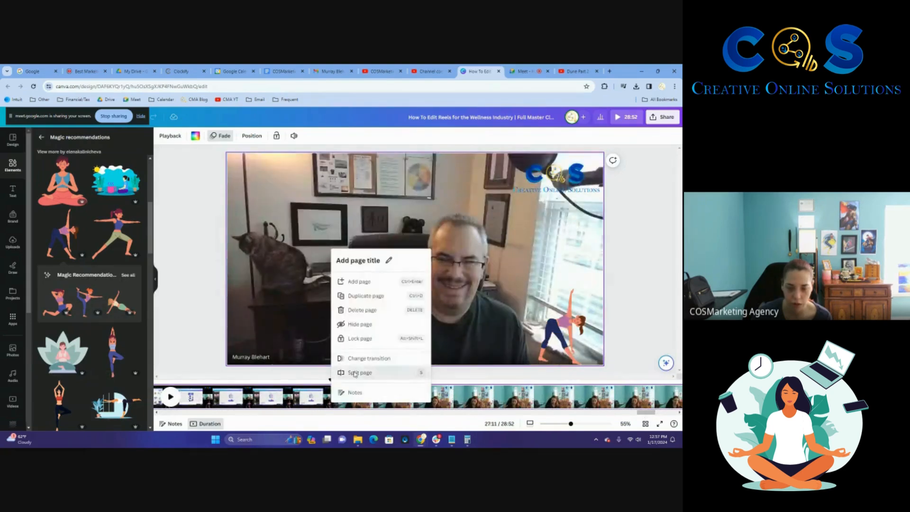
click(357, 372)
Step: Move the animated Subscribe button page between the two split recording segments, making it page 25
drag(656, 412, 679, 414)
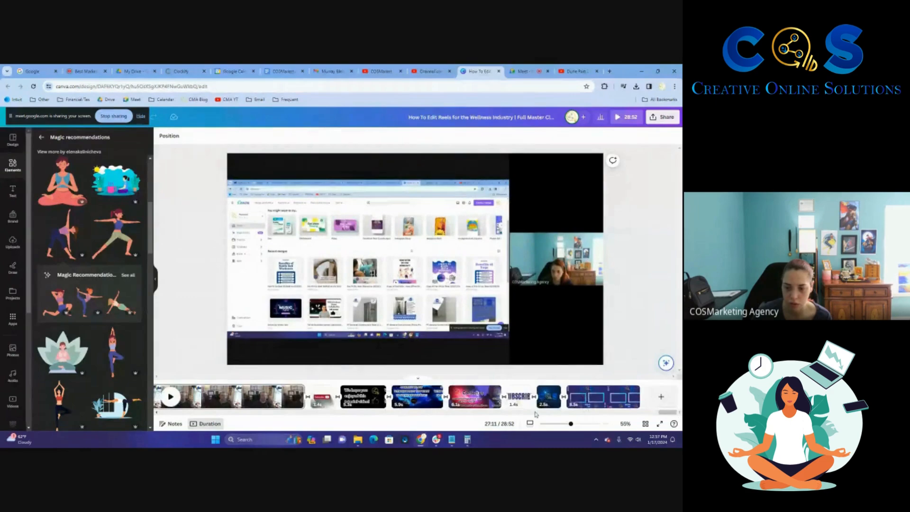
click(321, 398)
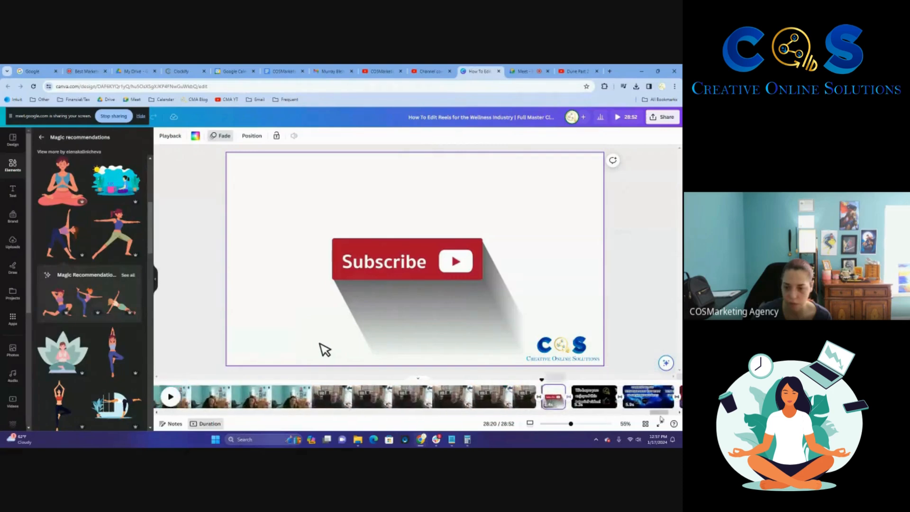
click(646, 423)
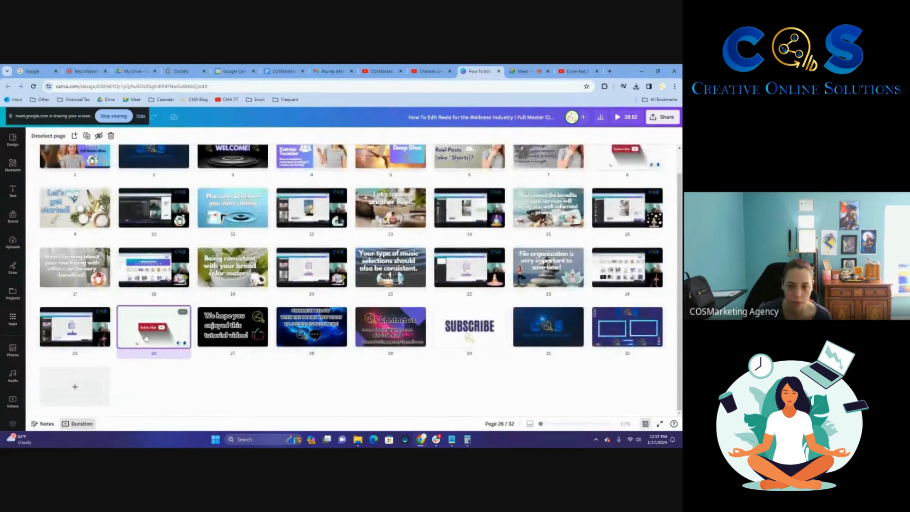
drag(150, 332, 48, 332)
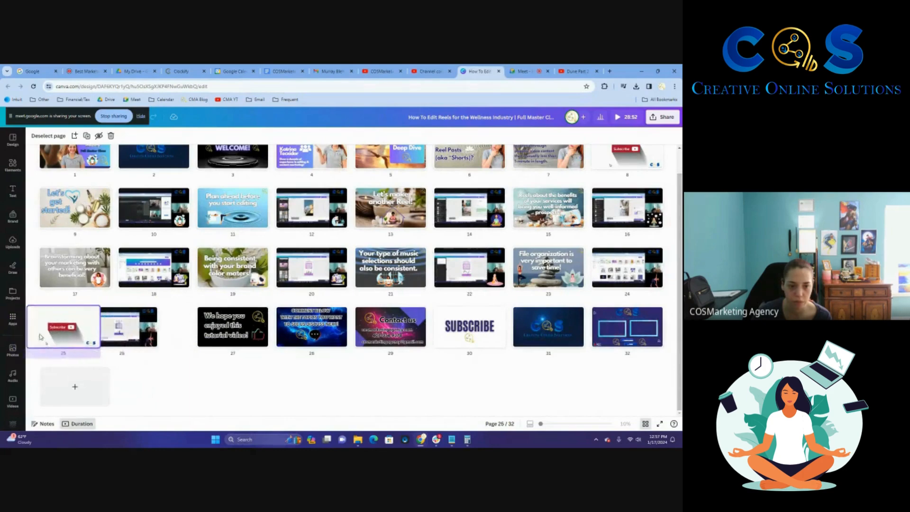
Step: Open the "We hope you enjoyed this tutorial video!" page and delete its thumbs-up graphic
click(212, 331)
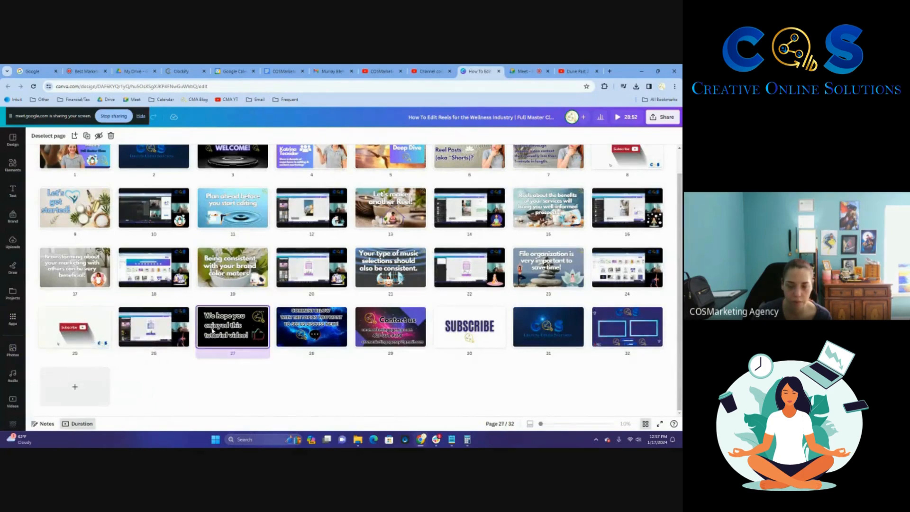
double_click(213, 330)
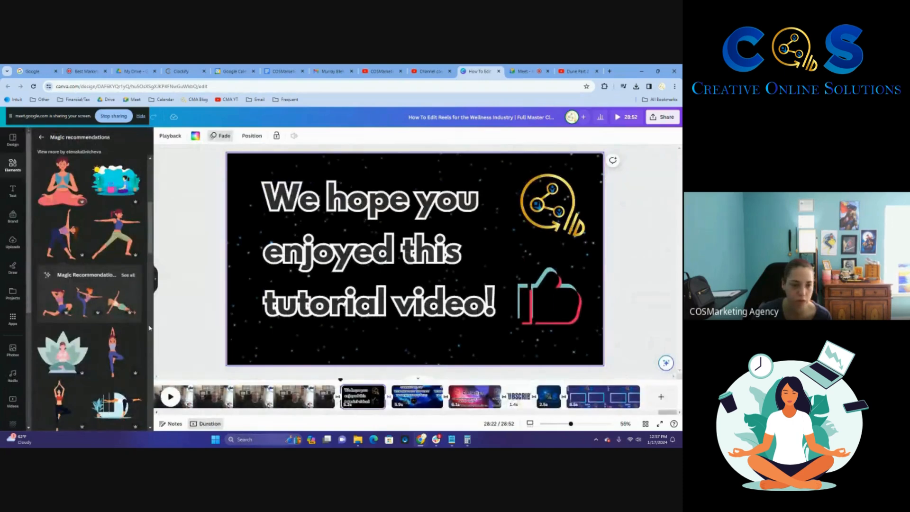
click(569, 305)
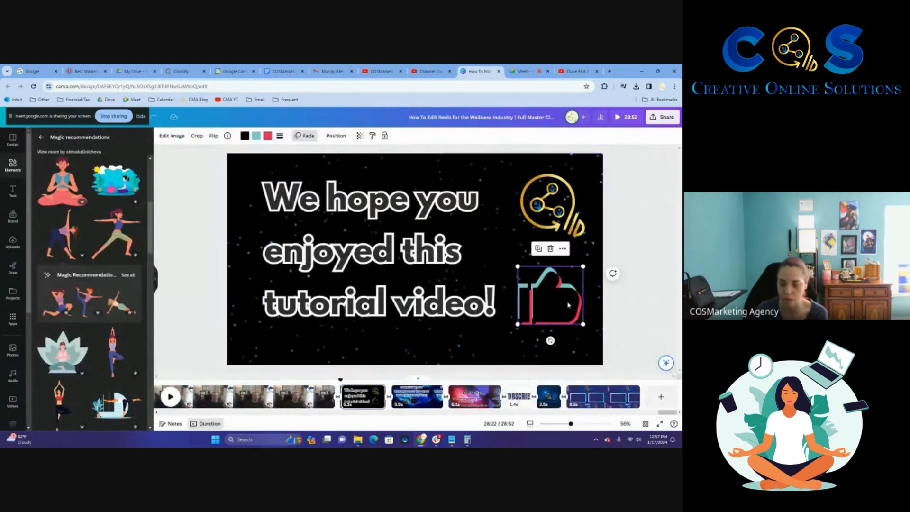
key(Delete)
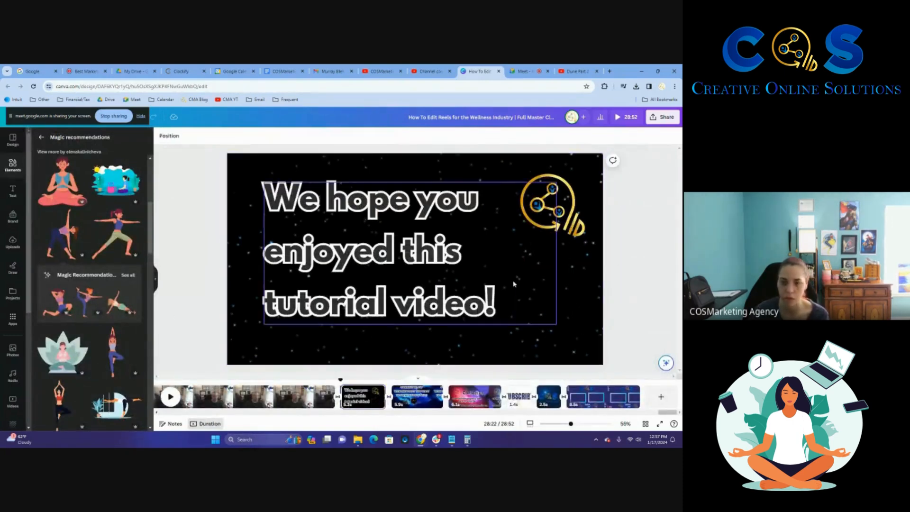
Step: Try the reed diffuser photo and the palm-leaf spa products photo as the page background, and raise the heading
click(13, 351)
scroll(128, 288, down, 10)
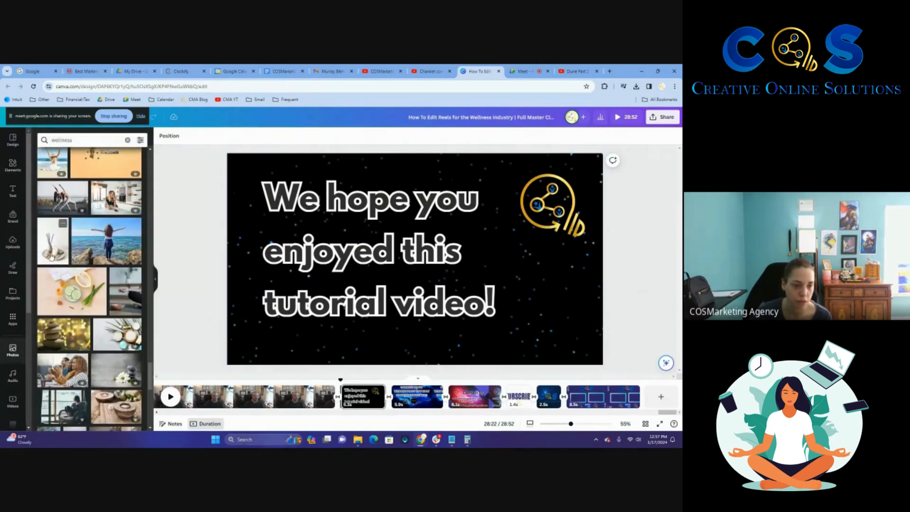
click(51, 257)
click(429, 159)
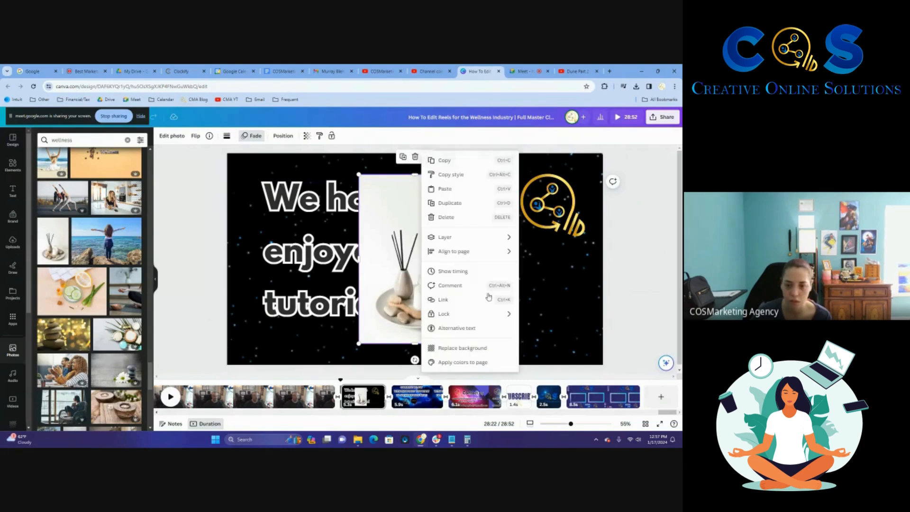
click(450, 346)
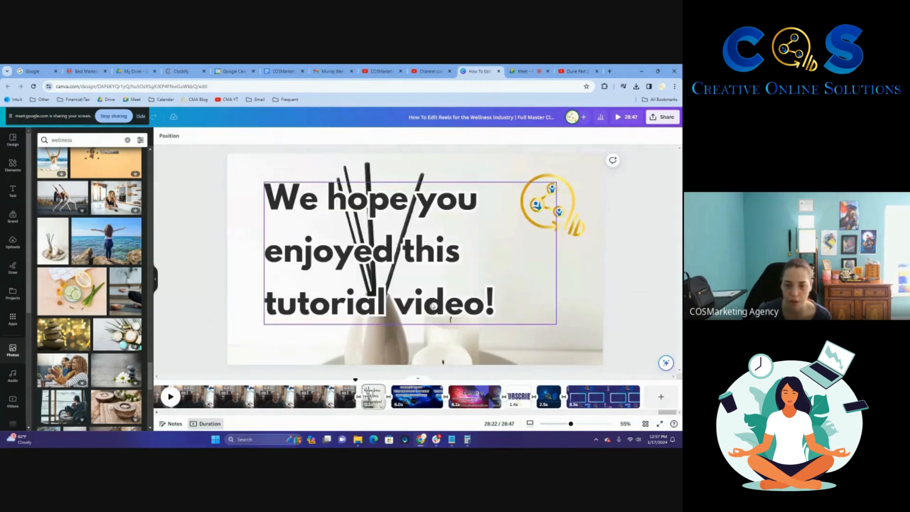
drag(423, 302, 420, 284)
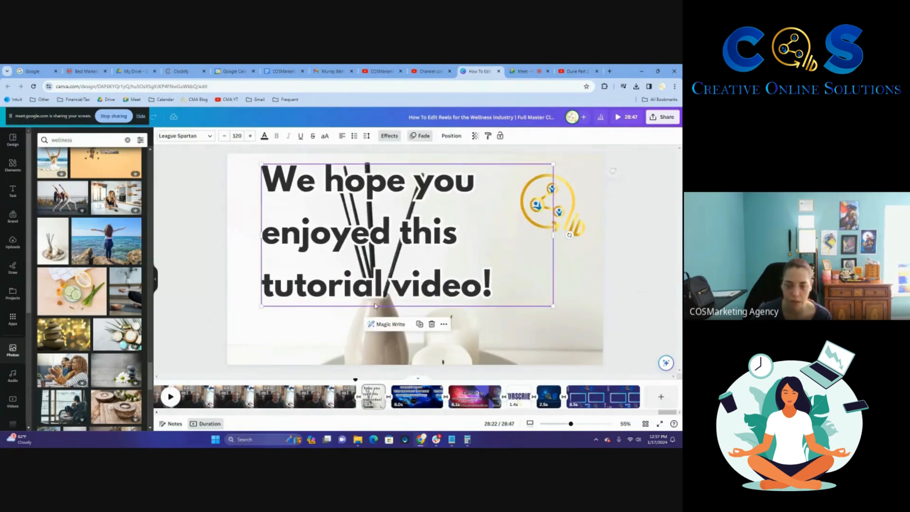
click(117, 334)
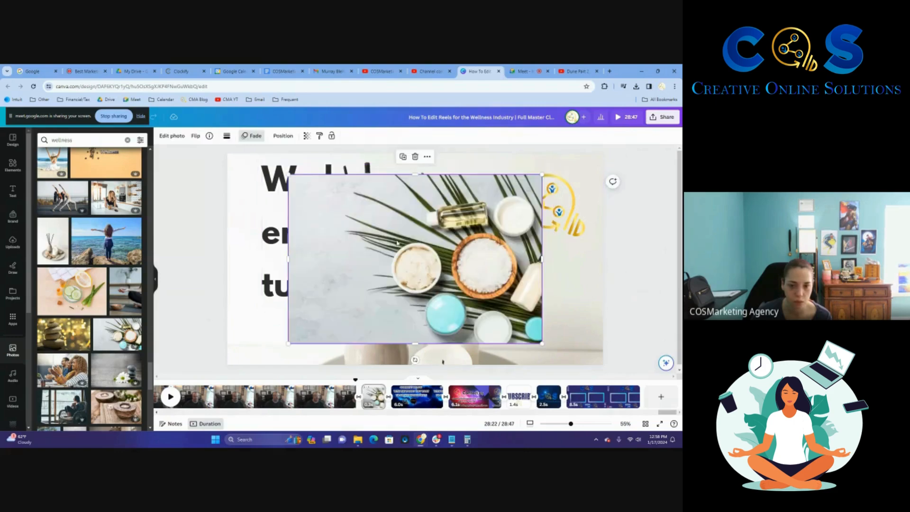
click(432, 158)
click(474, 348)
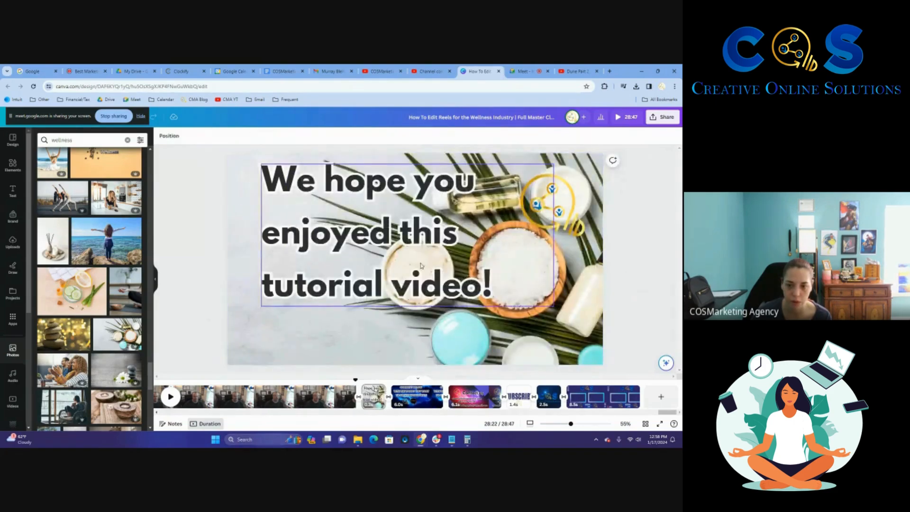
Step: Replace the page background with the stacked stones and daisy photo, and shrink the heading into the page's upper left area
click(121, 359)
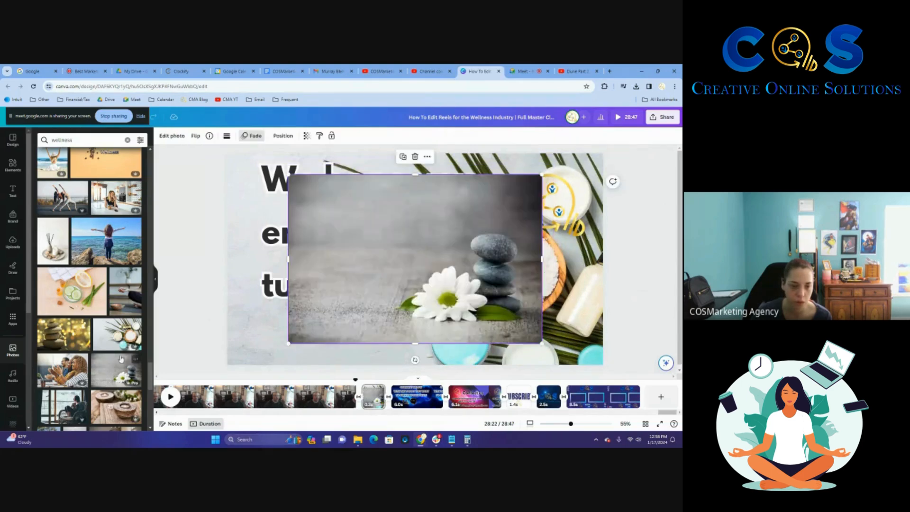
click(428, 157)
click(458, 347)
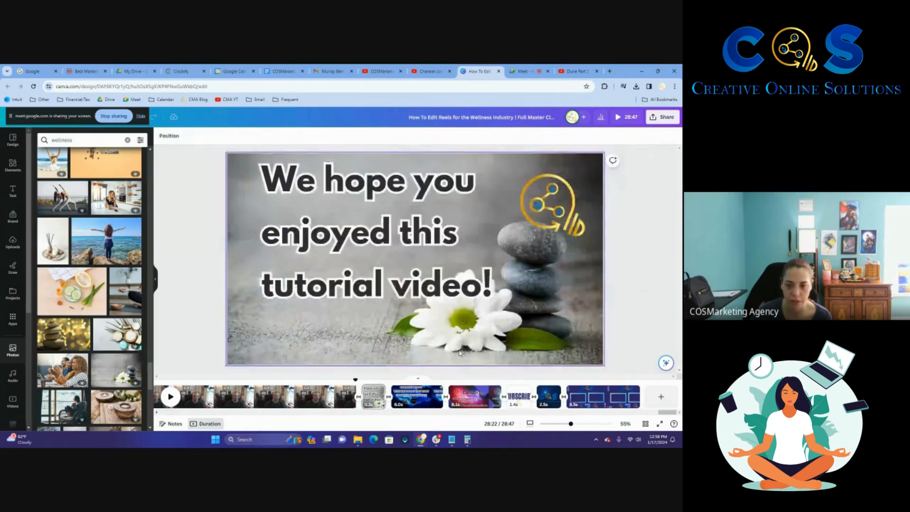
click(398, 268)
drag(554, 306, 494, 287)
click(379, 324)
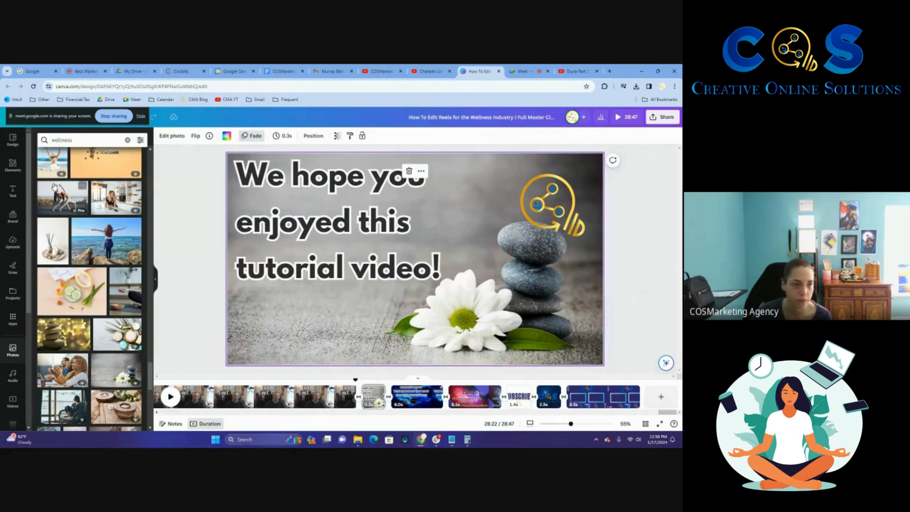
Step: Add the round illustration of a seated yoga figure with raised arms and recolor its dark blue circle light blue
click(10, 164)
scroll(126, 310, down, 5)
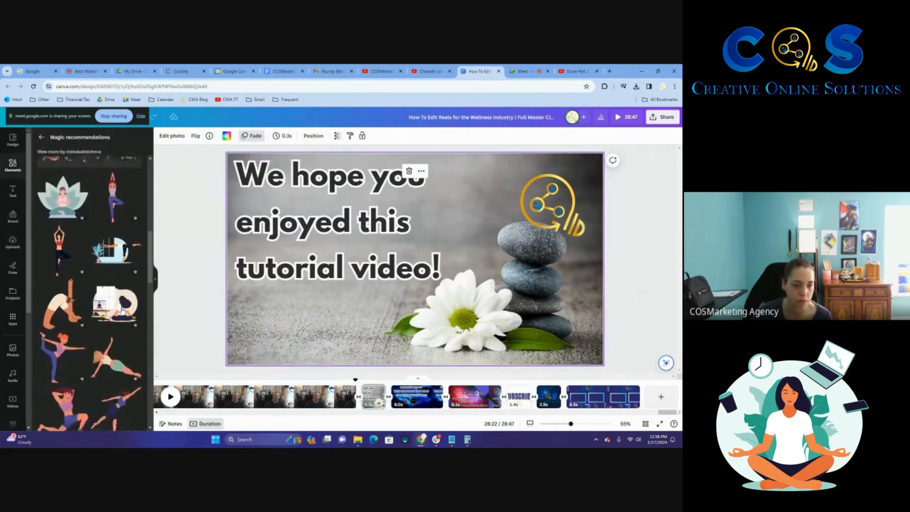
scroll(101, 304, down, 5)
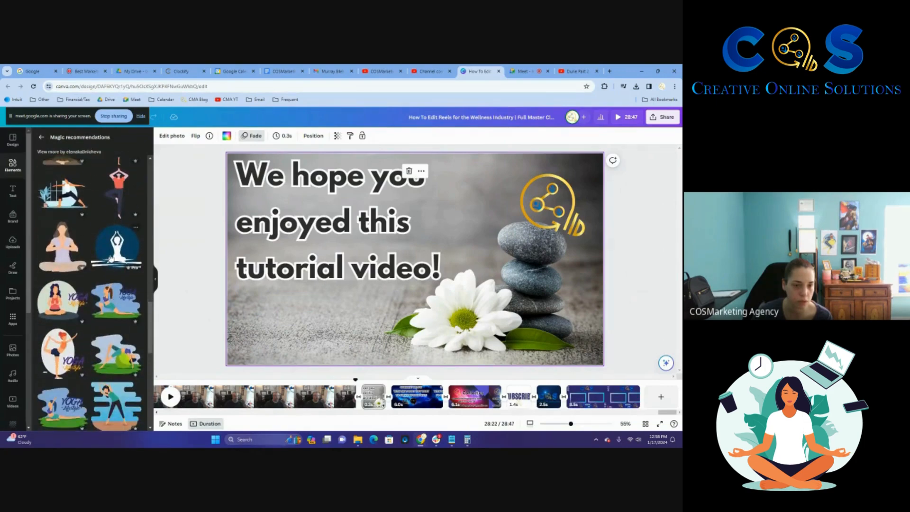
click(116, 245)
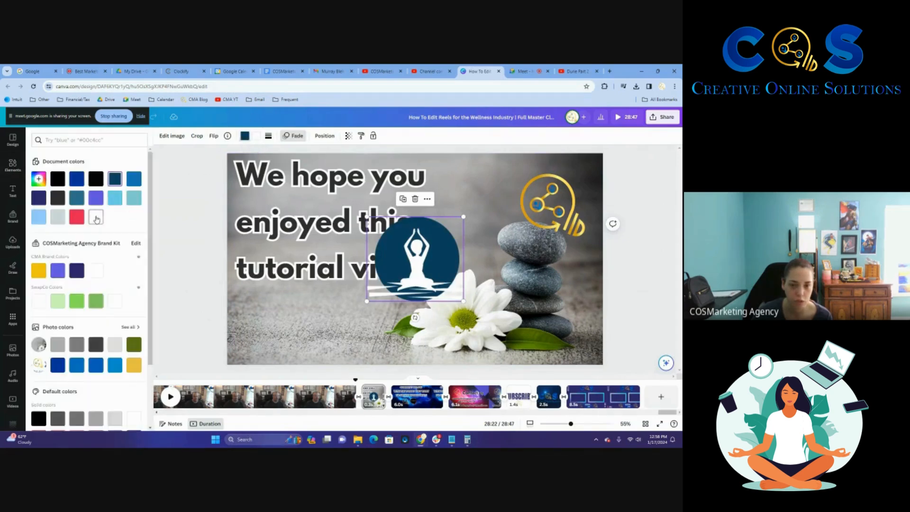
click(96, 218)
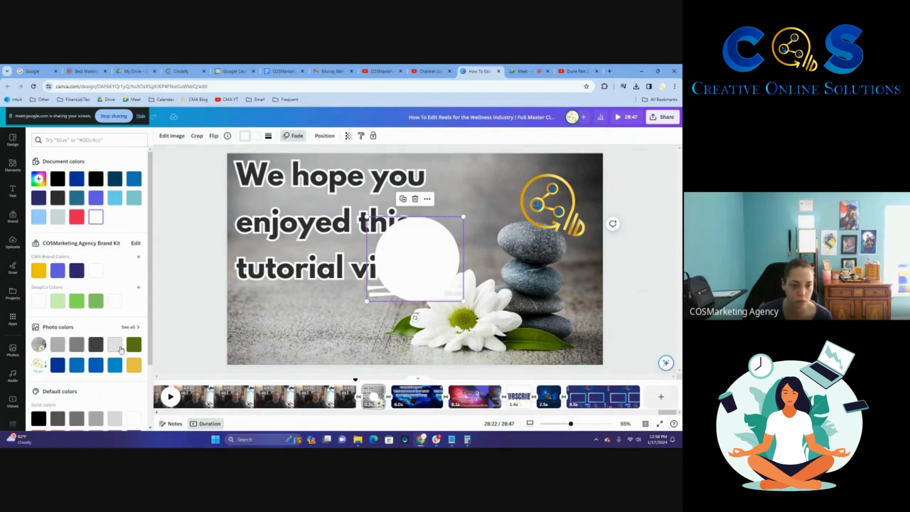
click(115, 344)
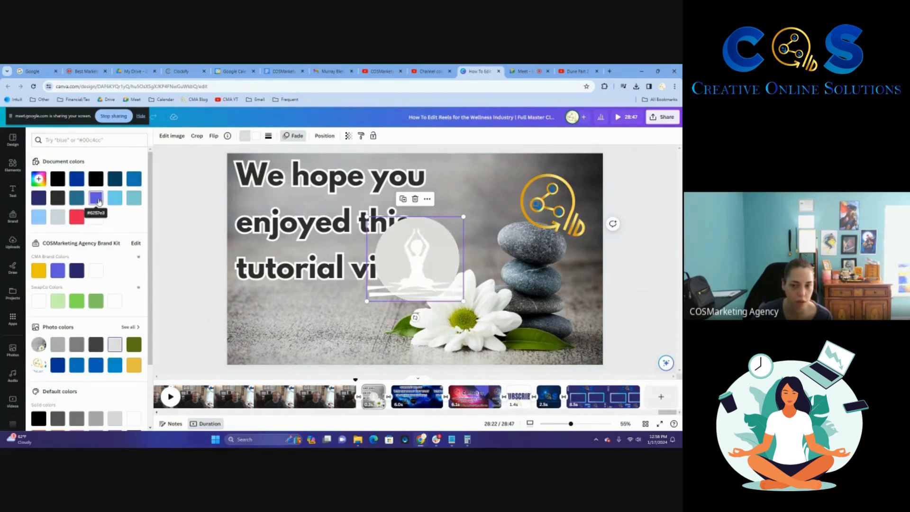
click(115, 198)
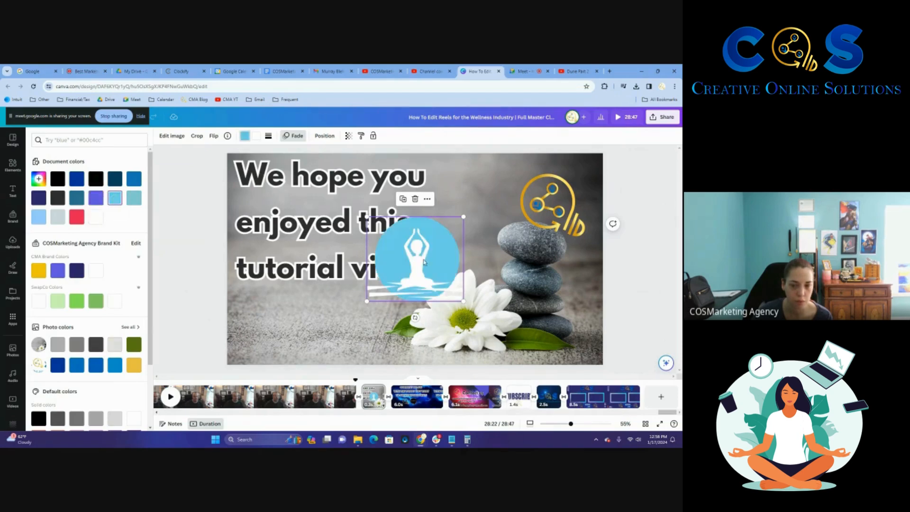
Step: Move the yoga figure below the heading at the page's lower edge and shrink the heading text slightly
drag(423, 262, 333, 322)
drag(373, 278, 367, 282)
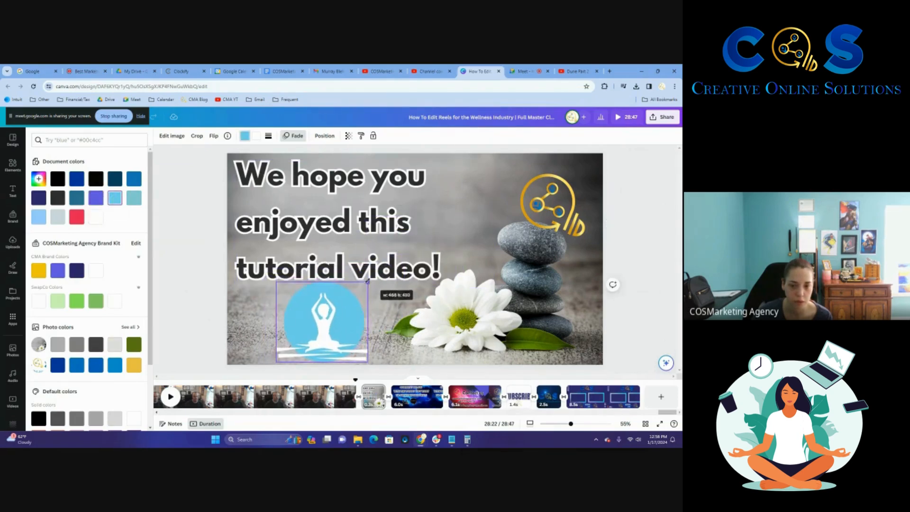
click(492, 285)
drag(494, 286, 471, 276)
Step: Enlarge the yoga figure to fill the space beneath the heading and extend the page's duration to 1.4 s
click(360, 290)
drag(365, 285, 382, 270)
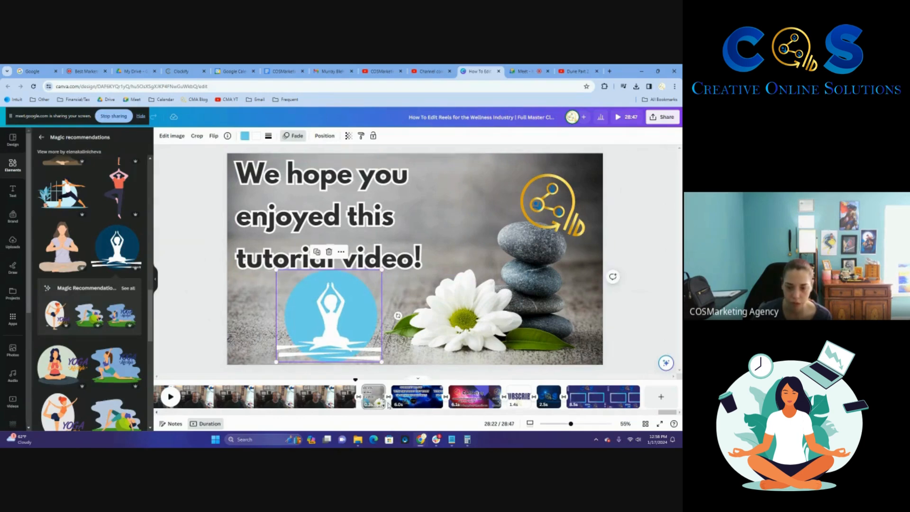
drag(385, 397, 395, 404)
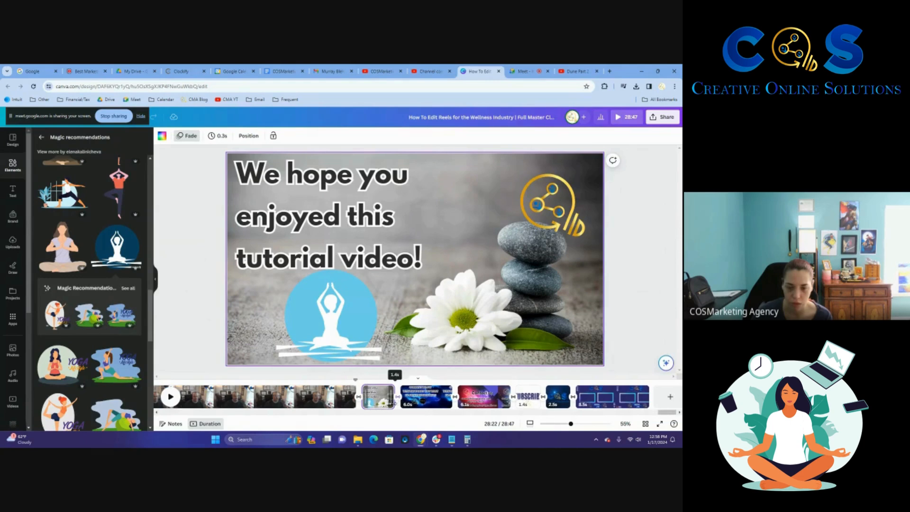
Step: Replace the background of the "Comment below with the topics you want to see us discuss next!" page with the purple crystal photo
click(419, 400)
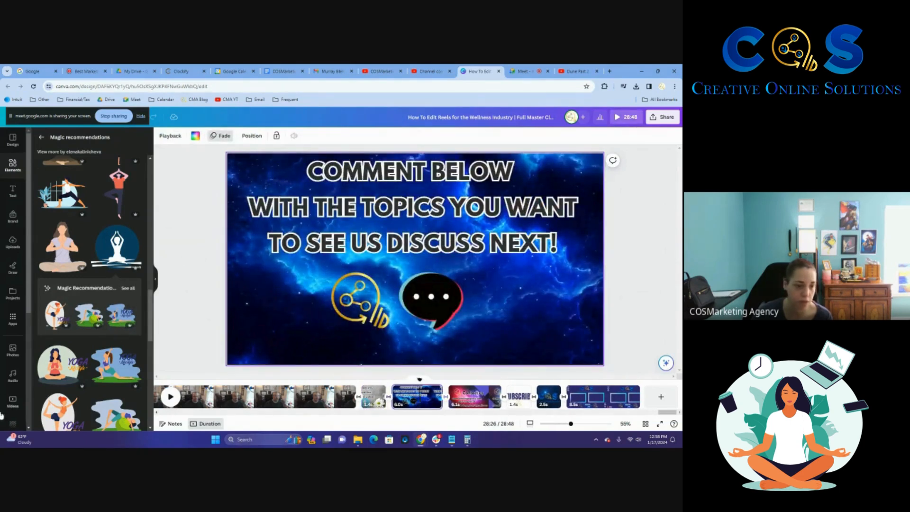
click(11, 353)
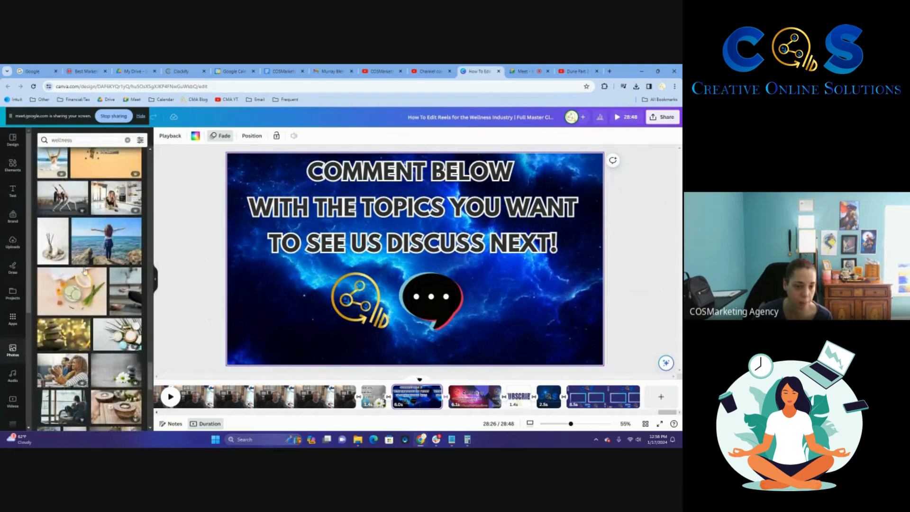
scroll(84, 270, down, 5)
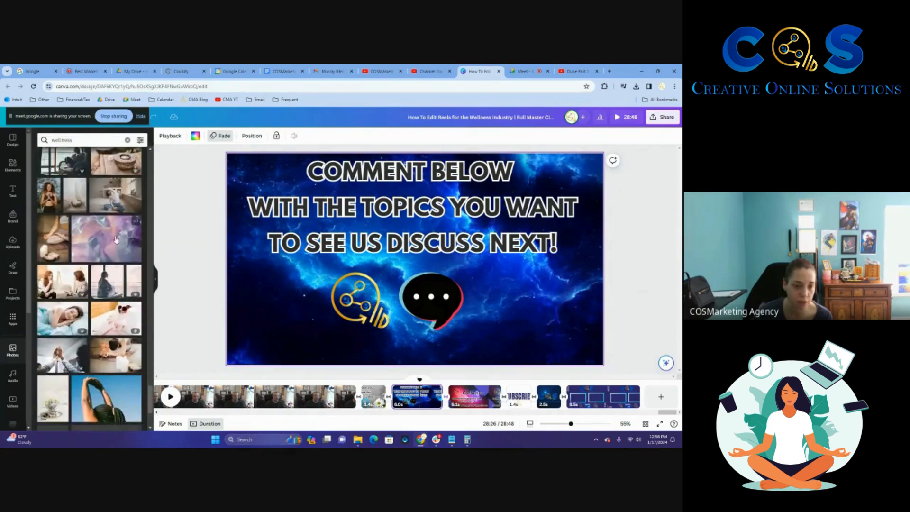
click(115, 240)
click(427, 159)
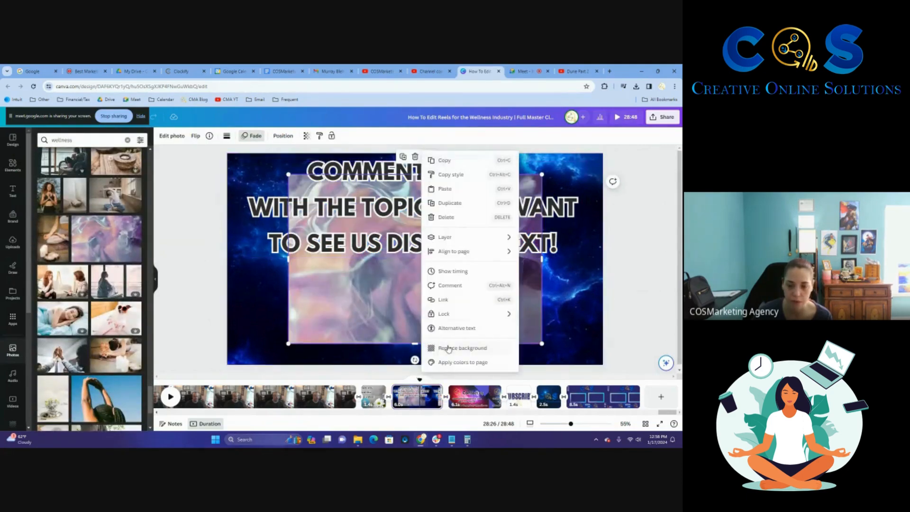
click(431, 345)
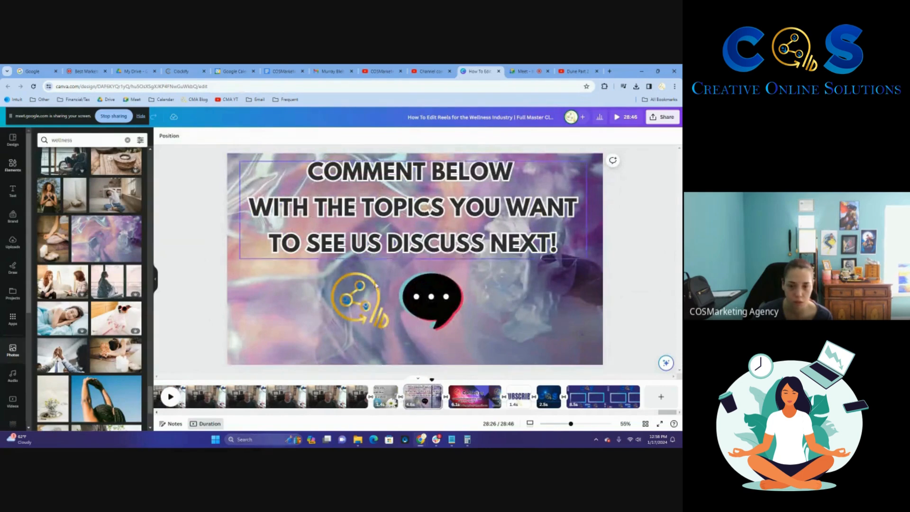
Step: Replace the speech bubble on the "Comment below" page with the illustration of a woman in a raised-legs yoga pose
click(434, 298)
key(Delete)
click(13, 165)
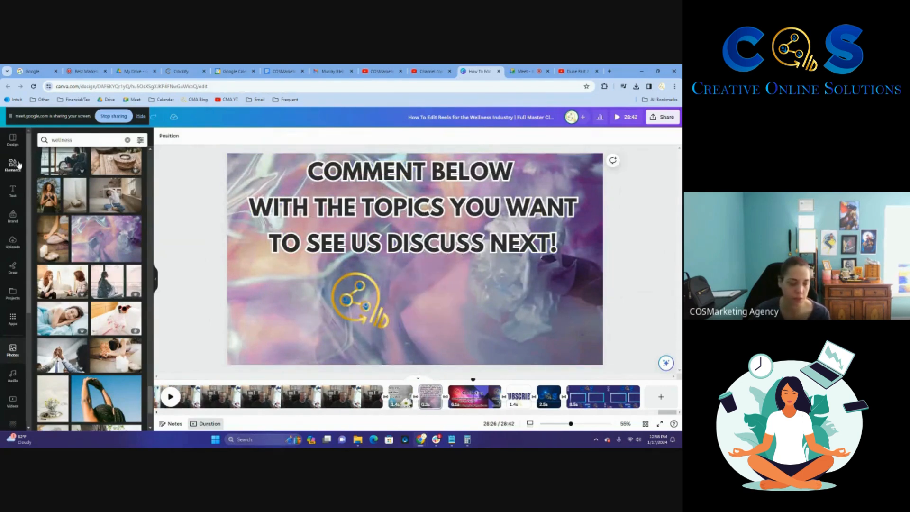
scroll(108, 333, down, 3)
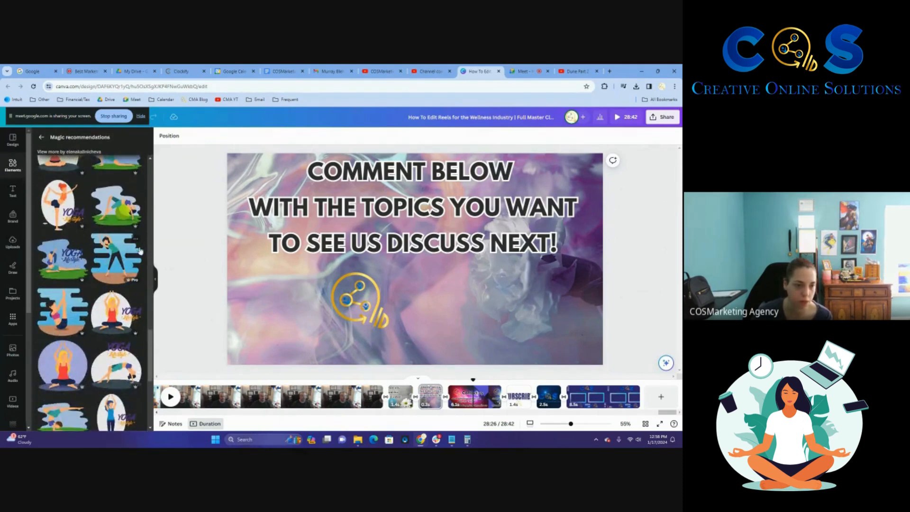
scroll(140, 250, down, 1)
click(62, 276)
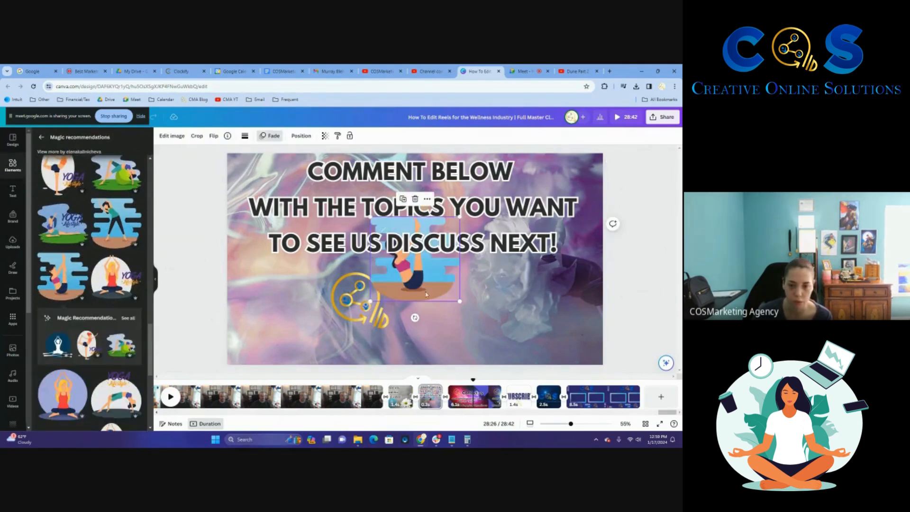
Step: Enlarge the yoga illustration beneath the heading and place the enlarged light bulb logo beside it
drag(426, 294, 462, 347)
drag(496, 269, 511, 255)
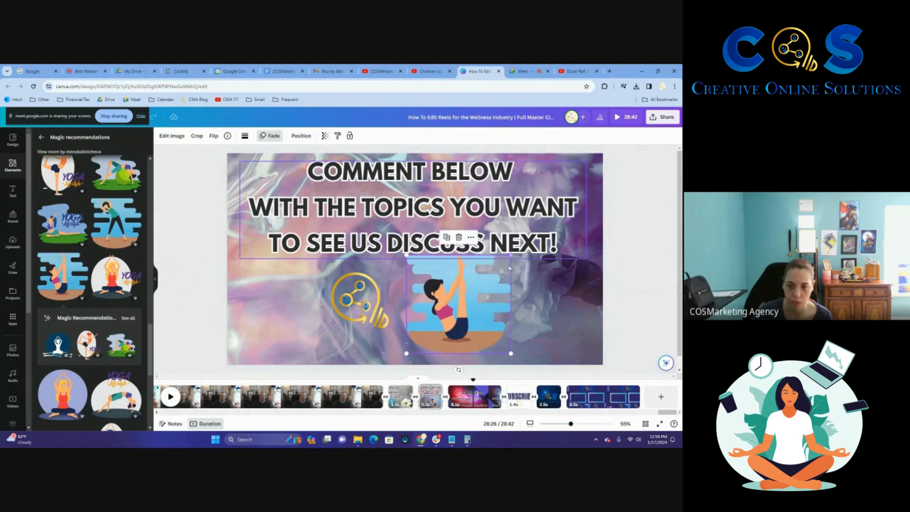
drag(486, 290, 481, 299)
drag(361, 300, 357, 311)
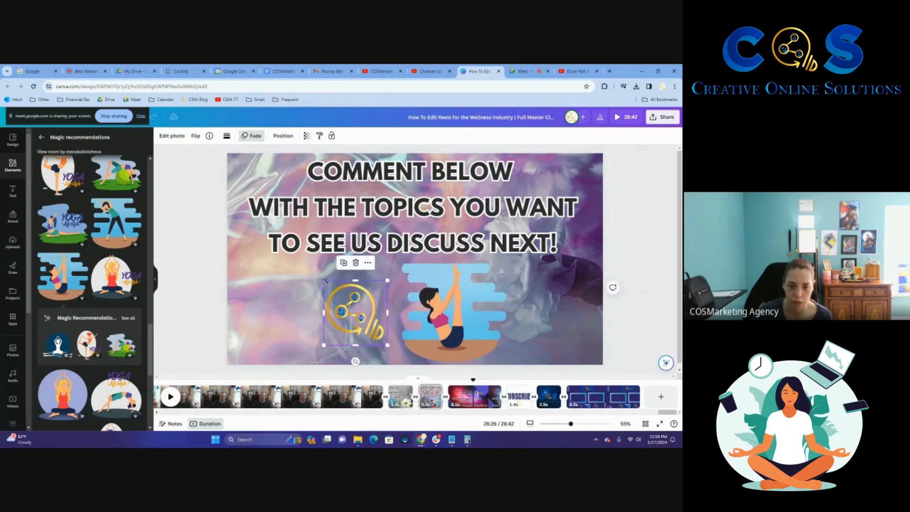
drag(326, 280, 315, 271)
drag(336, 305, 334, 317)
Step: Extend the "We hope you enjoyed this tutorial video!" page to 3.6 s and the "Comment below" page to 3.2 s
click(430, 396)
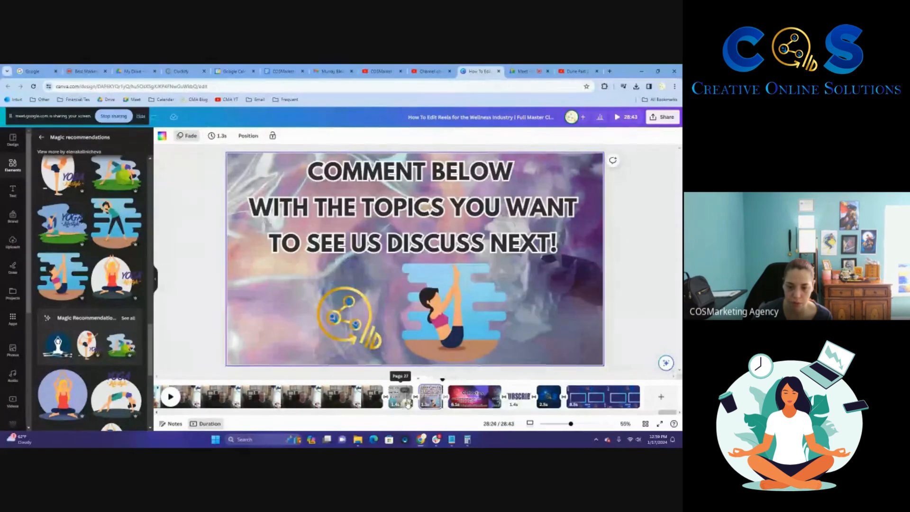
click(407, 403)
drag(420, 398, 419, 397)
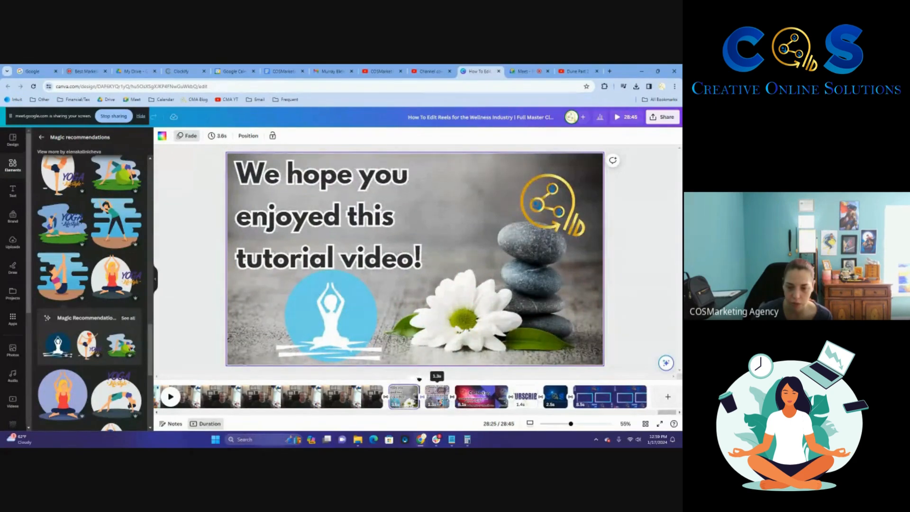
click(436, 397)
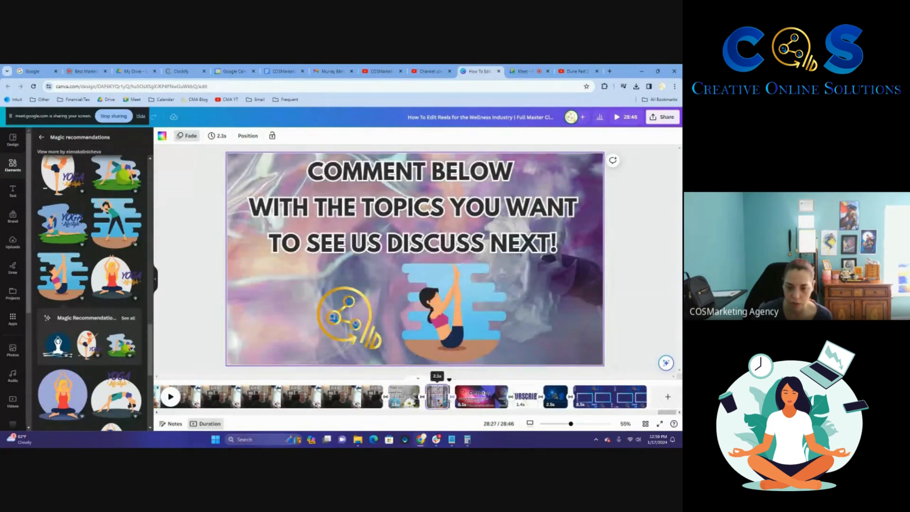
drag(449, 397, 458, 398)
Step: Extend the duration of the white "SUBSCRIBE" page near the end of the video to 2.0 s
click(480, 397)
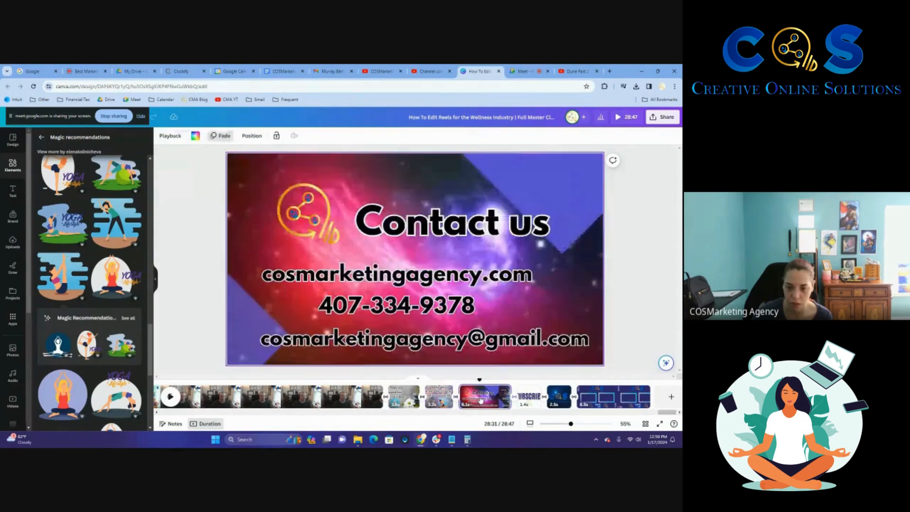
scroll(89, 325, down, 3)
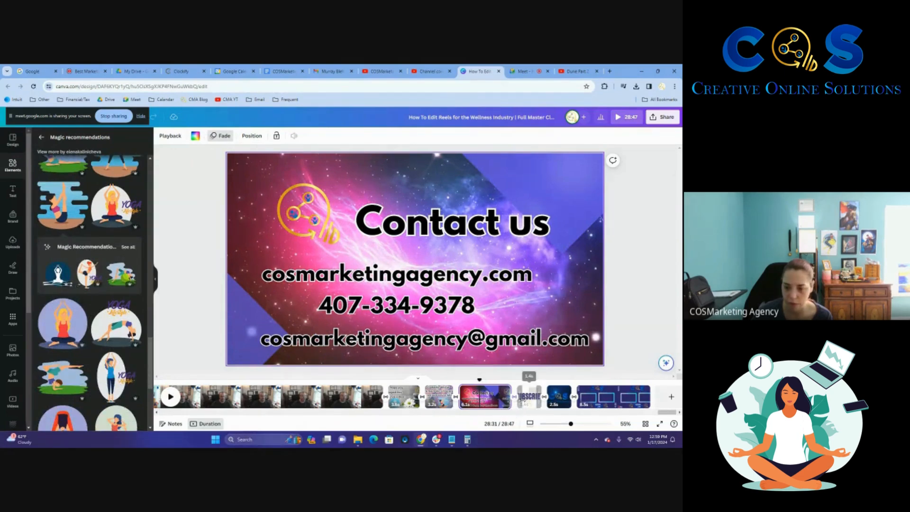
click(538, 401)
drag(539, 401, 545, 401)
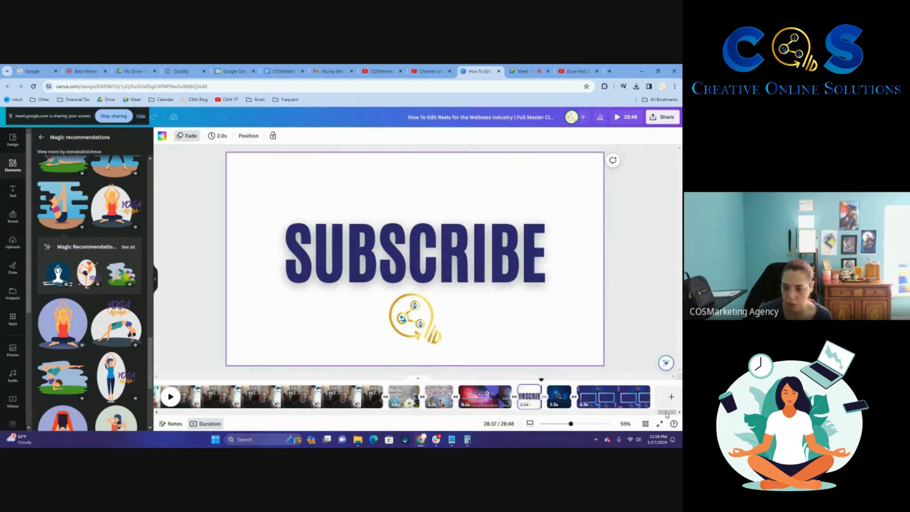
Step: Set page 6 to 4.4 s and page 7 to 5.8 s, and slightly extend the "Let's get started!" page
drag(666, 415, 175, 426)
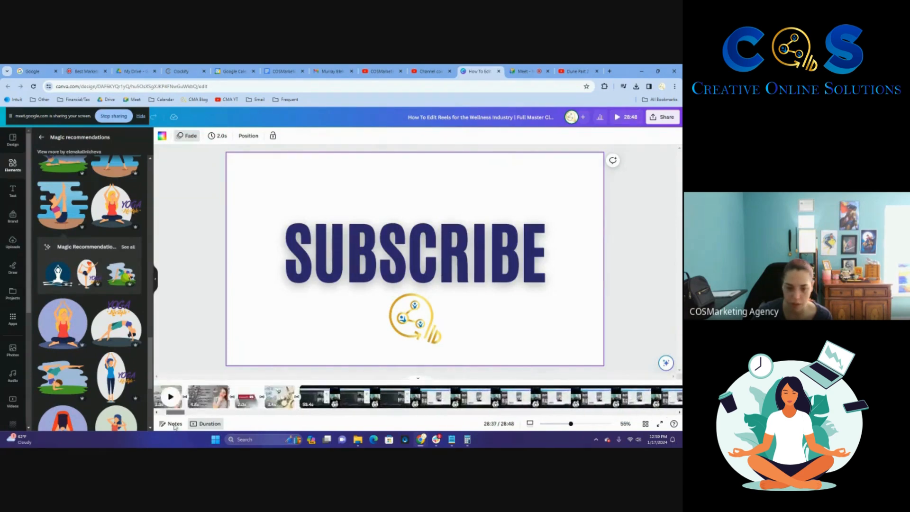
click(646, 424)
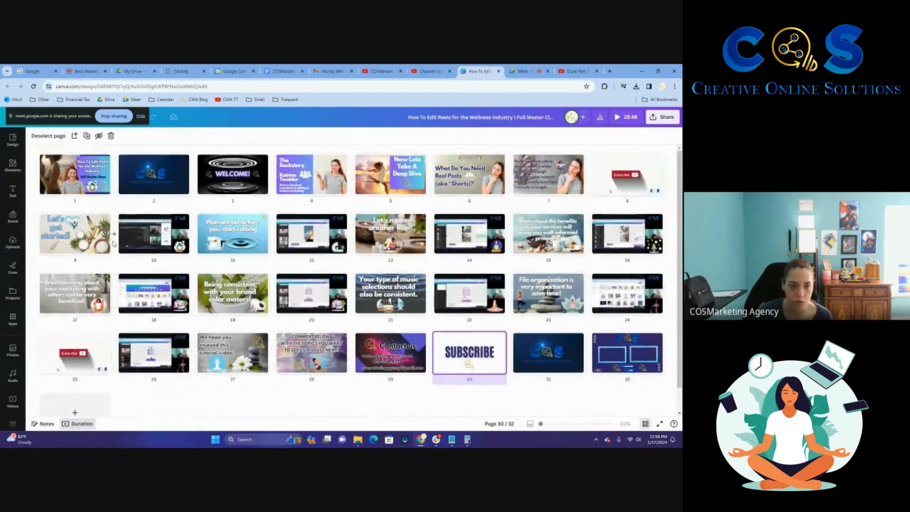
double_click(73, 238)
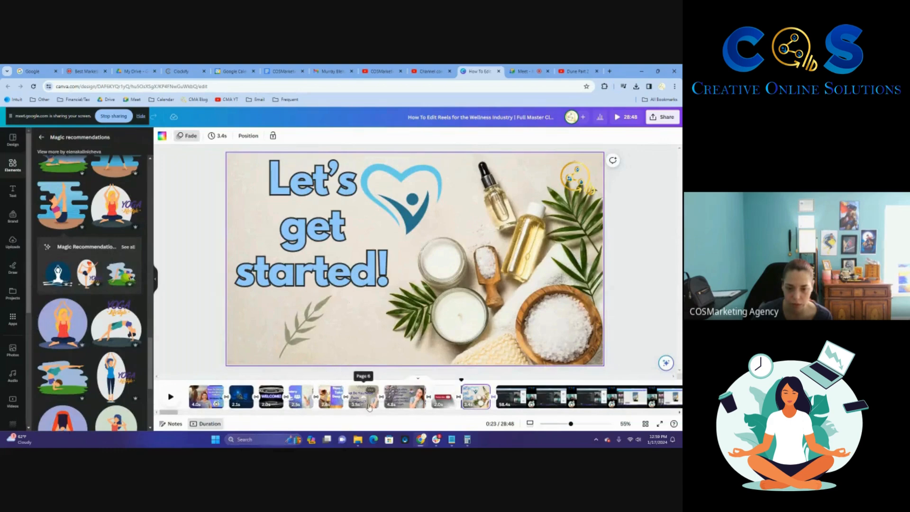
click(368, 406)
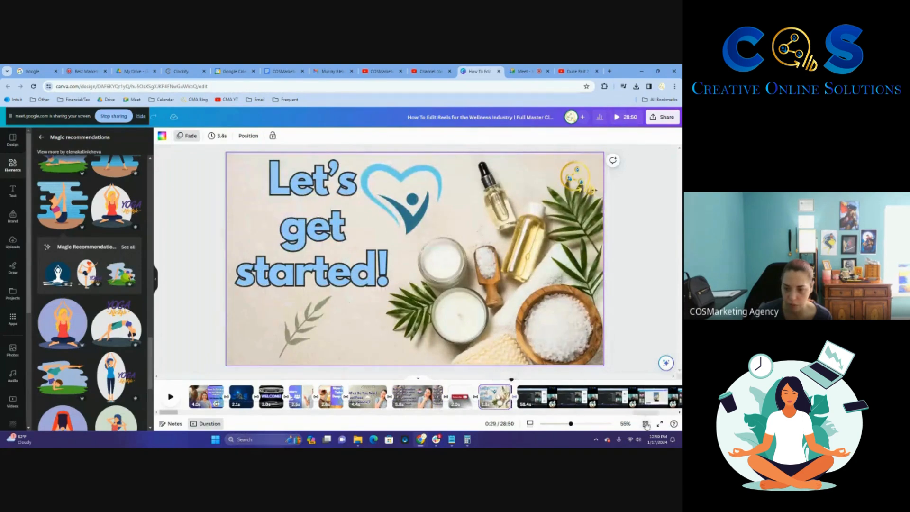
Step: Set the "Plan ahead before you start editing" page's duration to 4.4 s and extend the "Let's make another Reel!" page
click(645, 424)
double_click(225, 236)
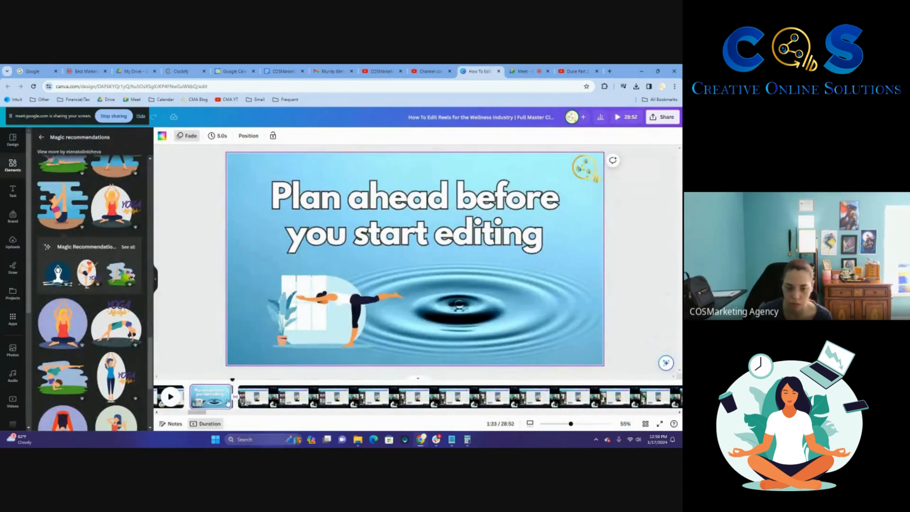
drag(235, 396, 230, 396)
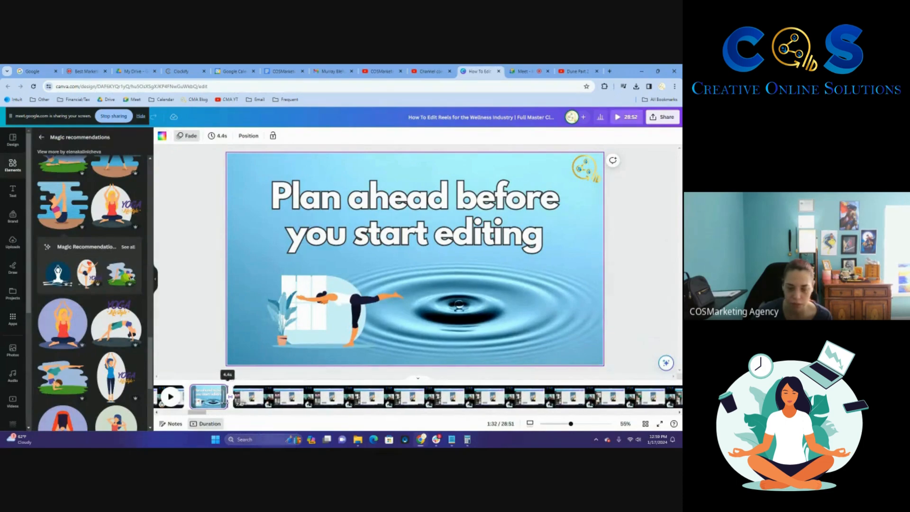
click(645, 423)
double_click(395, 239)
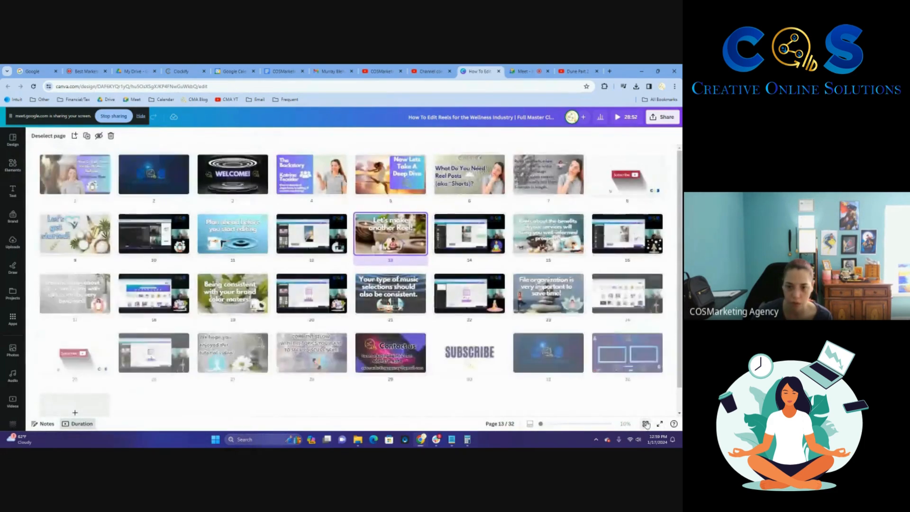
Step: Extend the durations of the "Reels about the benefits of your services" page and the "Brainstorming about your marketing" page
click(645, 423)
double_click(544, 230)
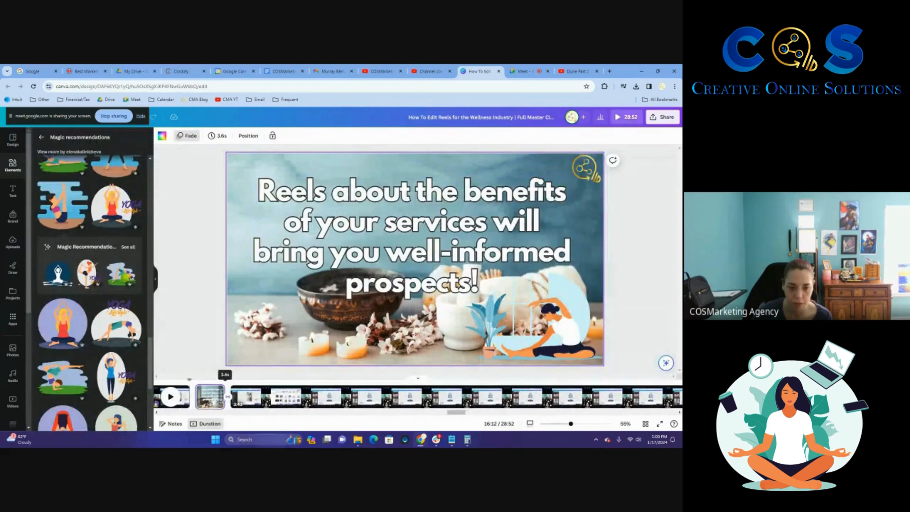
click(645, 424)
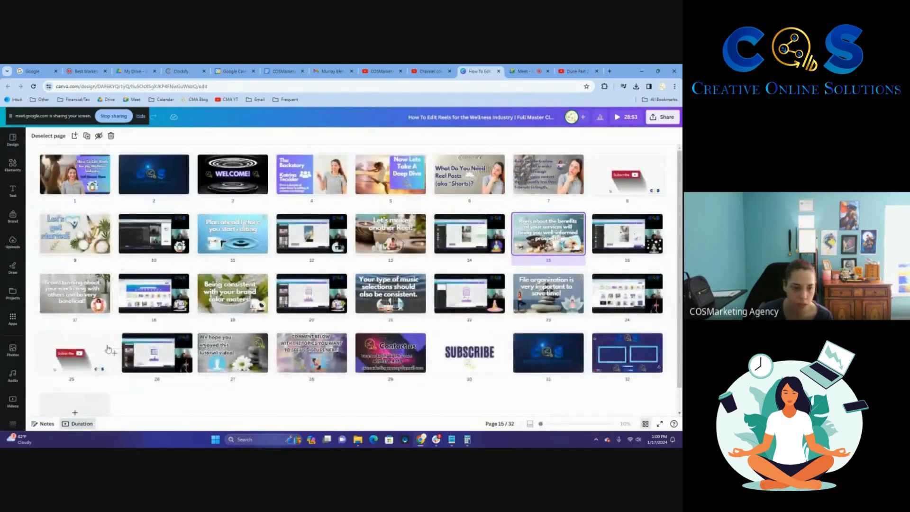
click(52, 289)
double_click(53, 289)
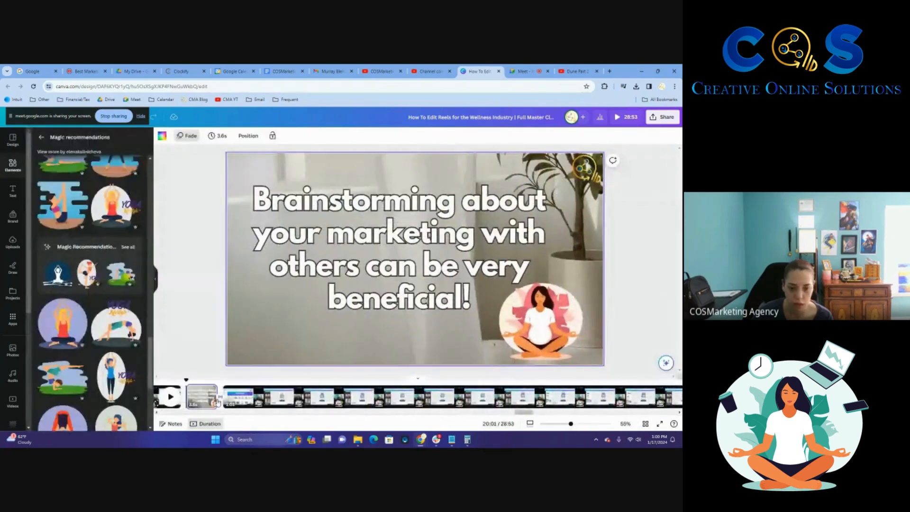
Step: Set the "Being consistent with your brand color maters!" page to 5.0 s and the music selections page to 4.7 s
click(645, 424)
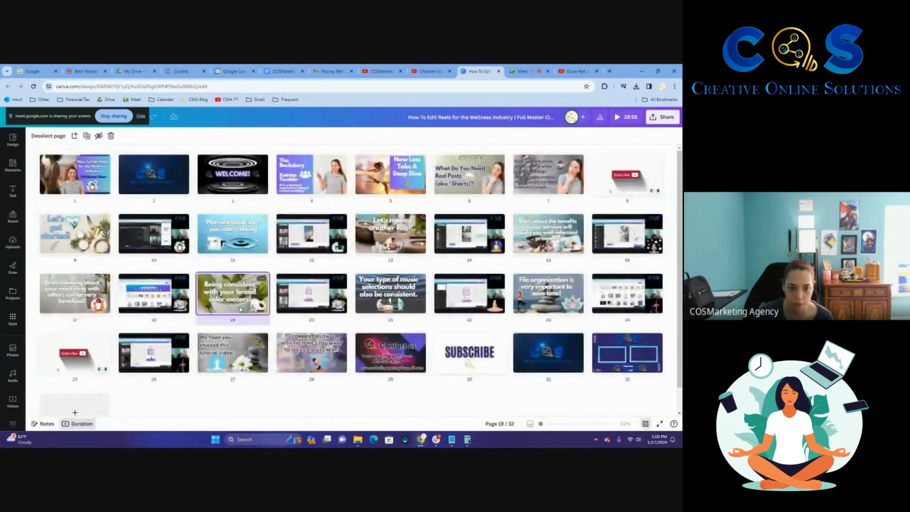
double_click(244, 345)
drag(217, 396, 232, 397)
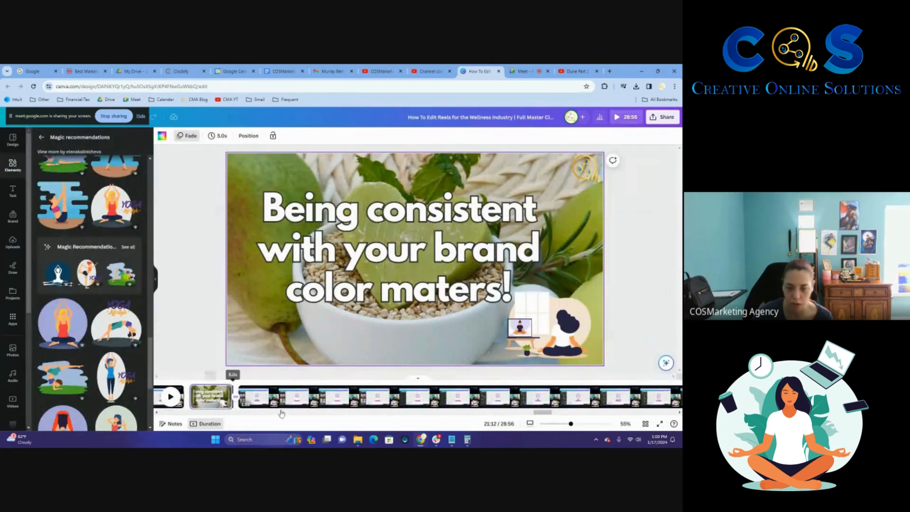
click(644, 424)
double_click(386, 292)
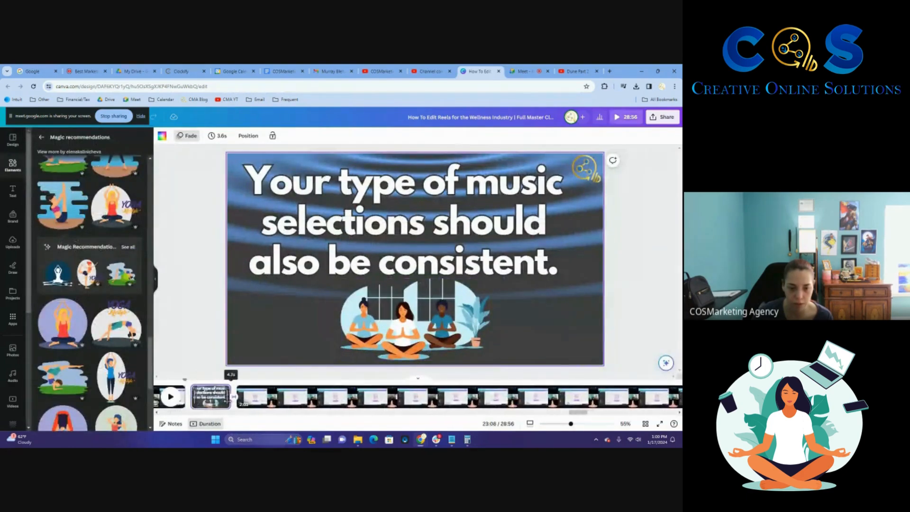
Step: Extend the durations of the "File organization is very important to save time!" page and the red Subscribe button page on page 25
click(644, 424)
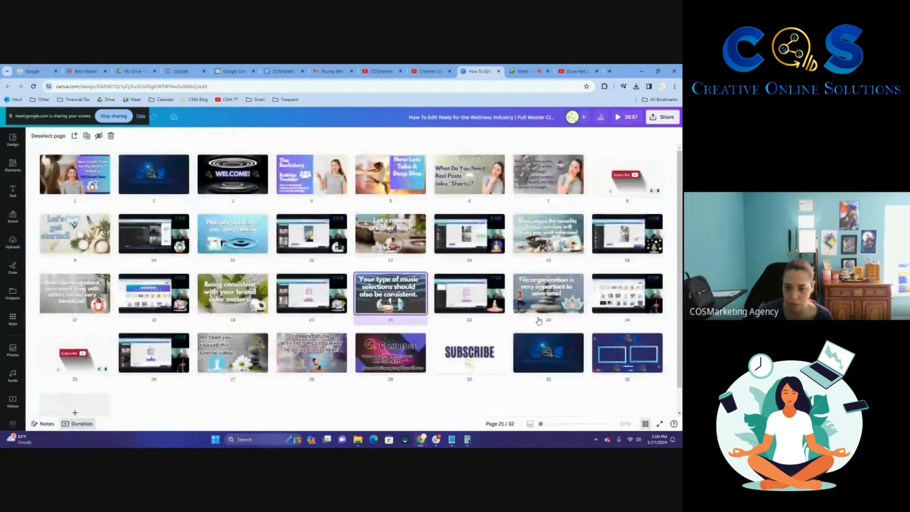
double_click(537, 305)
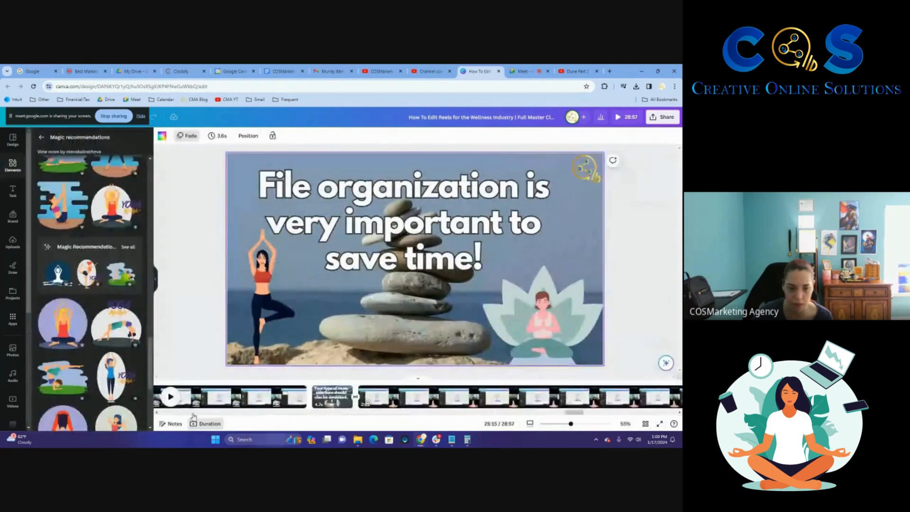
drag(219, 404, 232, 403)
click(645, 423)
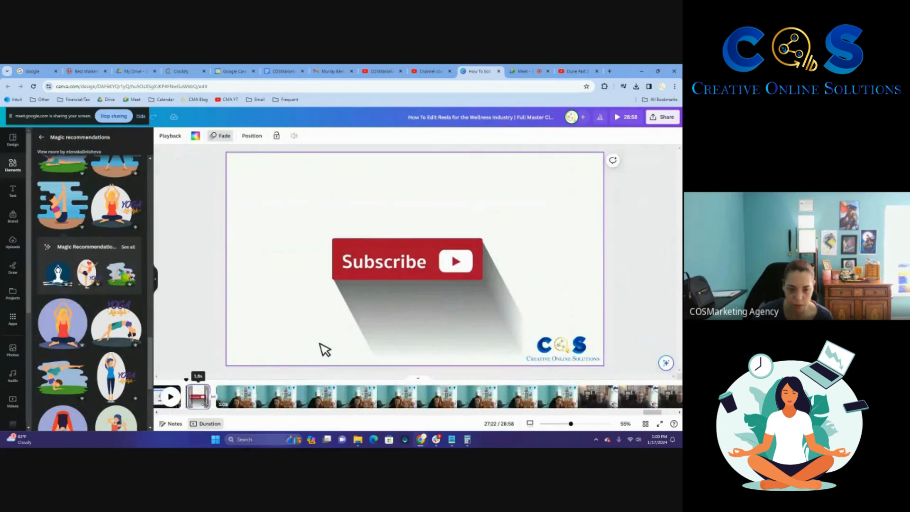
drag(208, 404, 232, 404)
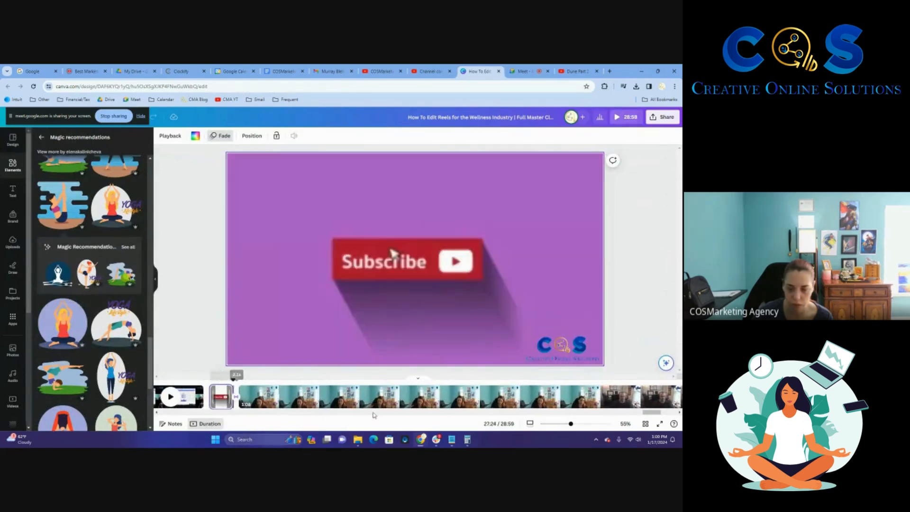
Step: Set the "We hope you enjoyed this tutorial video!" page's duration to 4.7 s and the "Comment below" page's to 4.3 s
drag(654, 413, 669, 414)
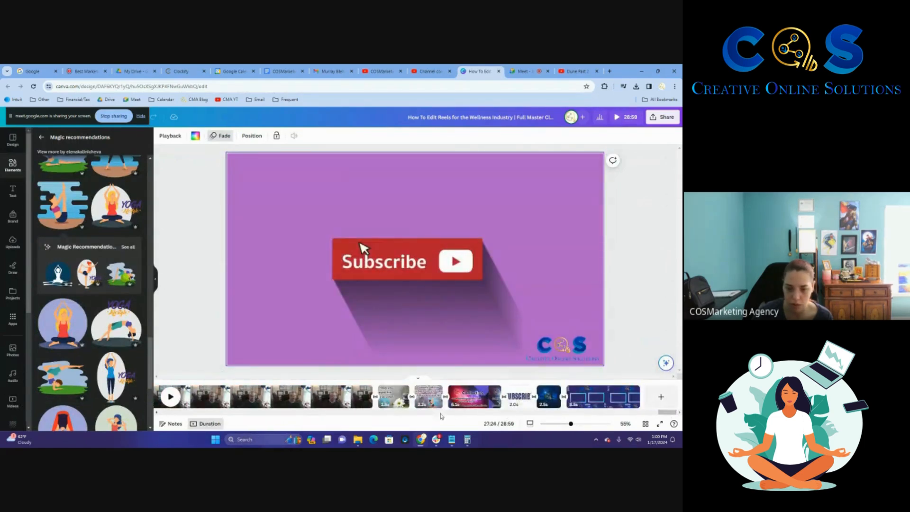
click(394, 403)
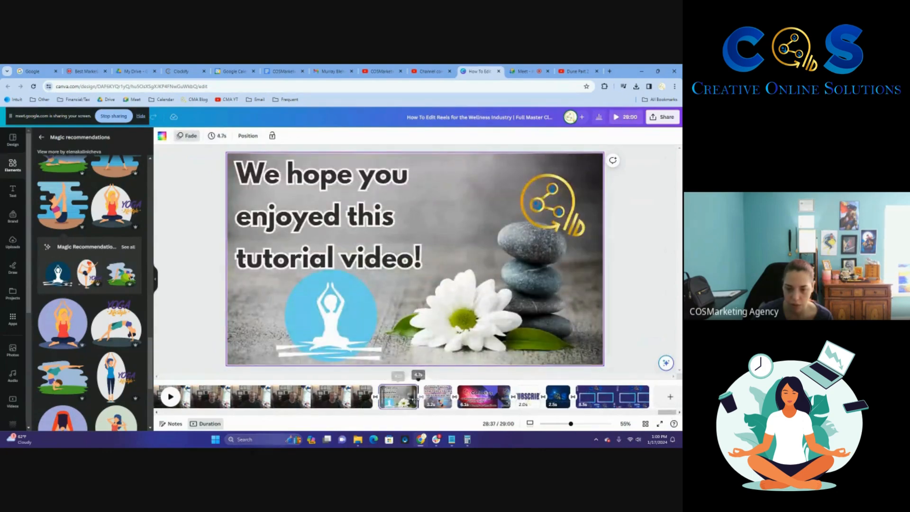
click(432, 398)
drag(449, 399, 461, 399)
Step: Set the "Contact us" page's duration to 6.6 s and the final Subscribe and Like end screen's duration to 9.0 s
click(492, 399)
mouse_move(521, 401)
mouse_down()
mouse_move(537, 402)
mouse_move(527, 402)
mouse_up()
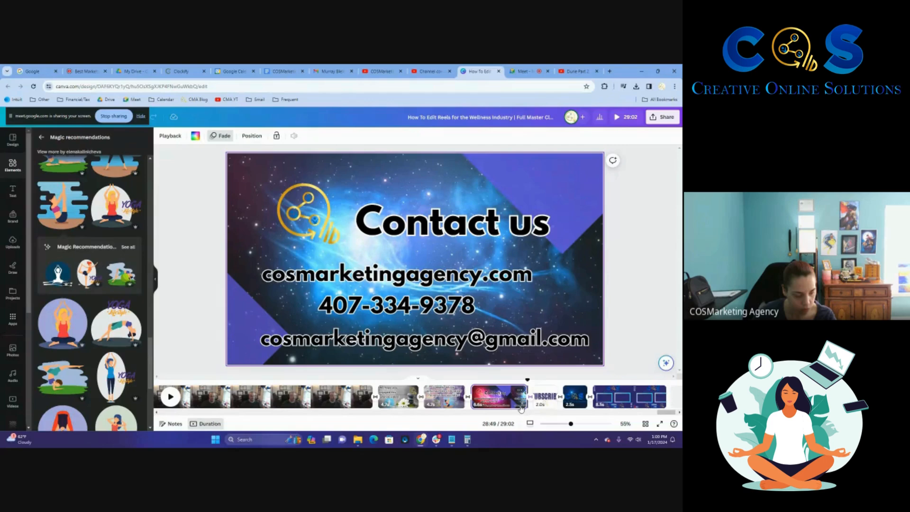
click(545, 398)
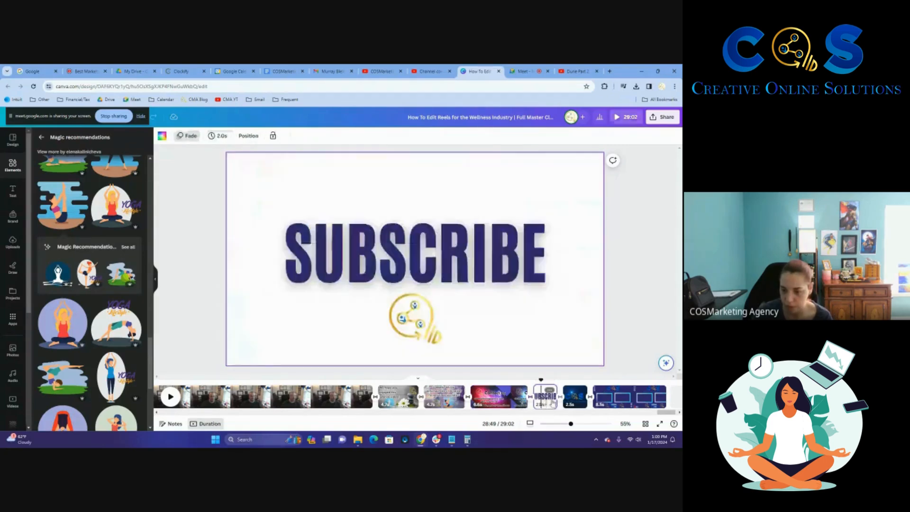
click(577, 403)
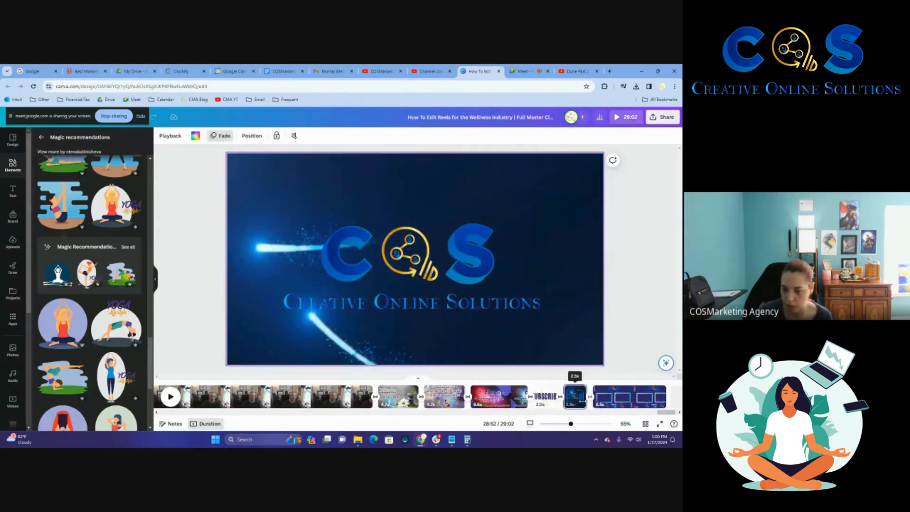
click(598, 403)
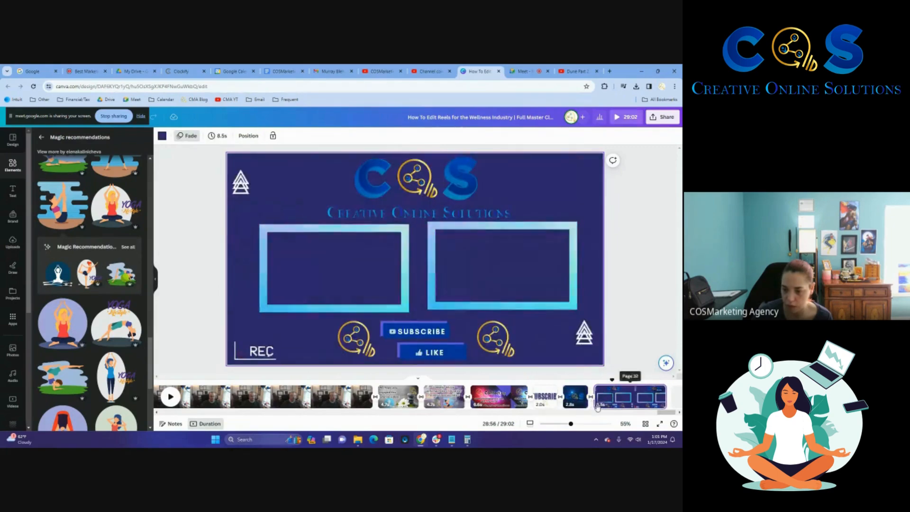
drag(596, 402, 592, 403)
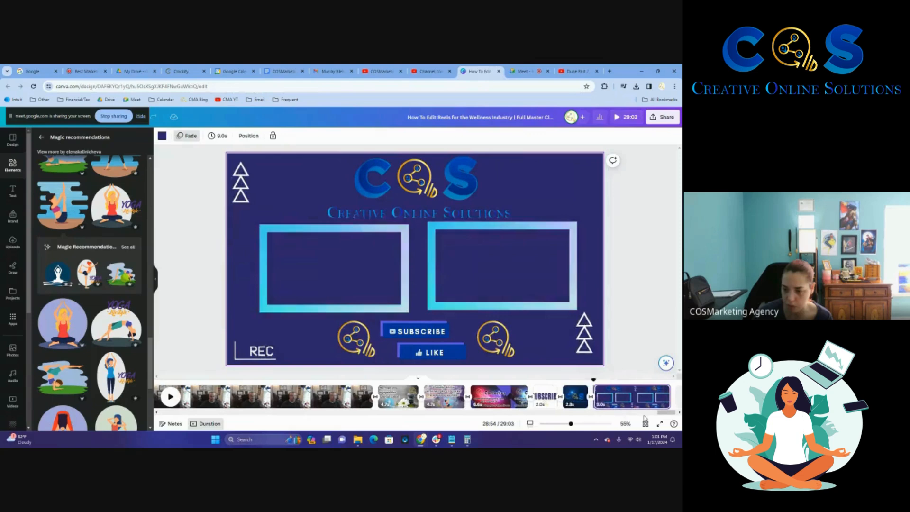
Step: Return to the opening "How To Edit Reels for the Wellness Industry" page and move the playhead to the start of the video
drag(664, 412, 161, 425)
click(208, 398)
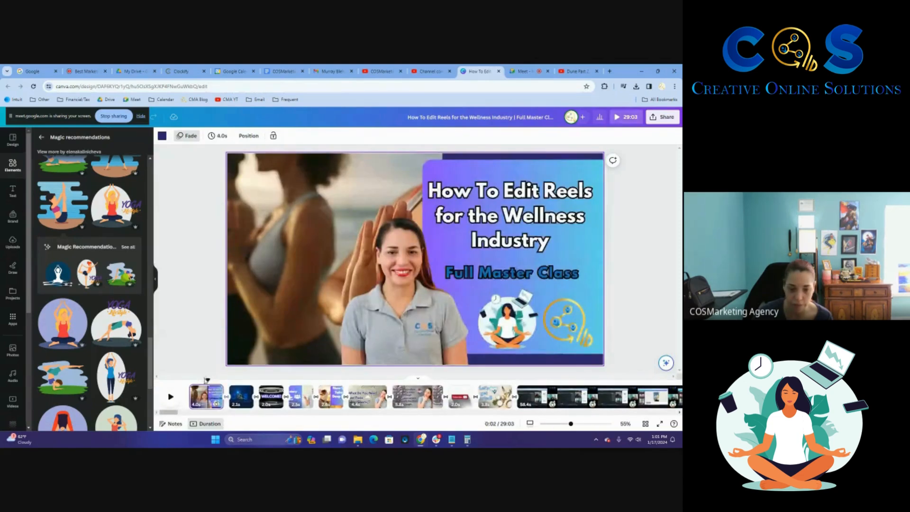
drag(199, 379, 165, 391)
click(188, 302)
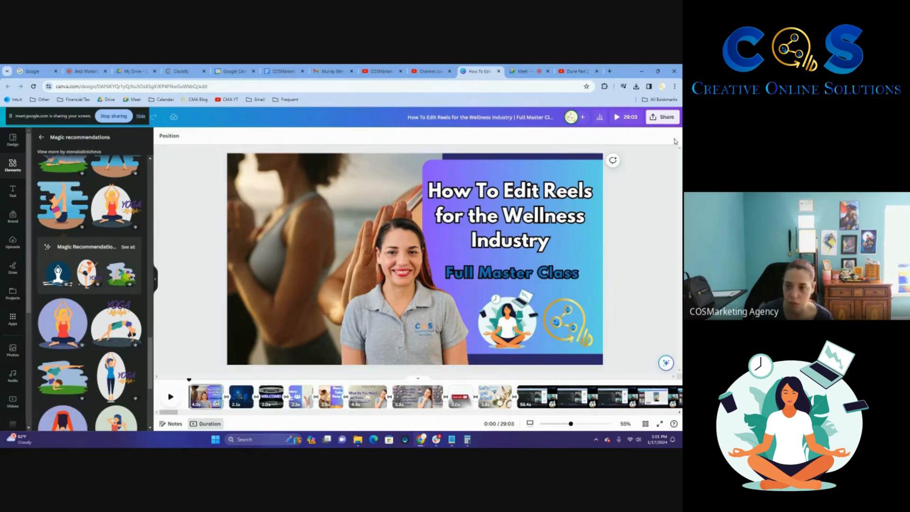
Step: Download all pages of the design as an MP4 video at 1080p quality
click(667, 119)
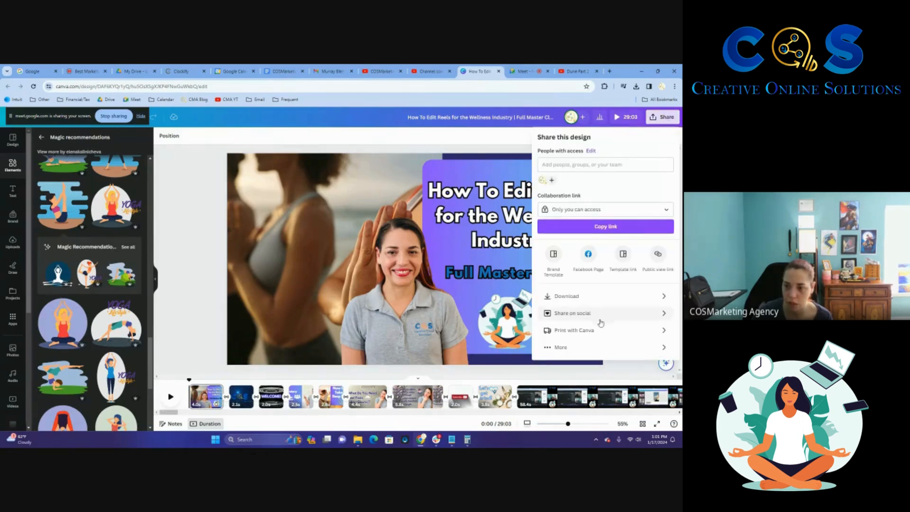
click(601, 295)
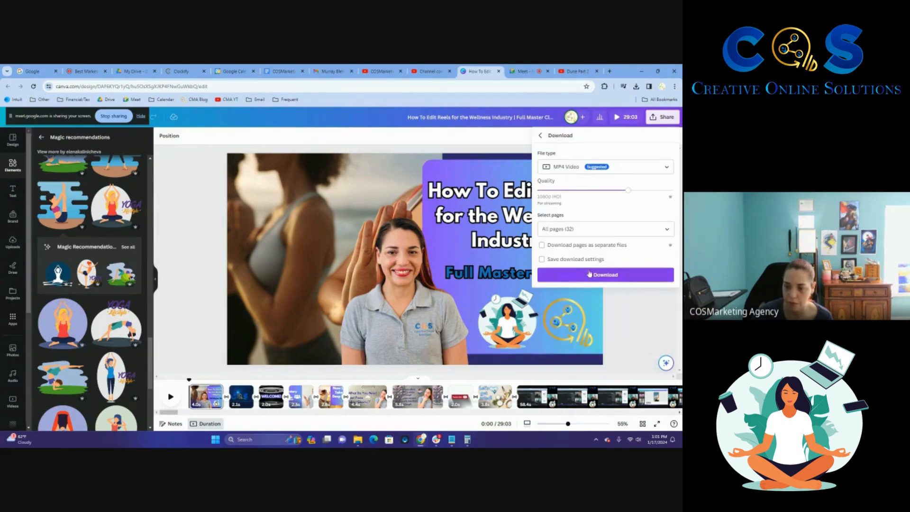
click(588, 274)
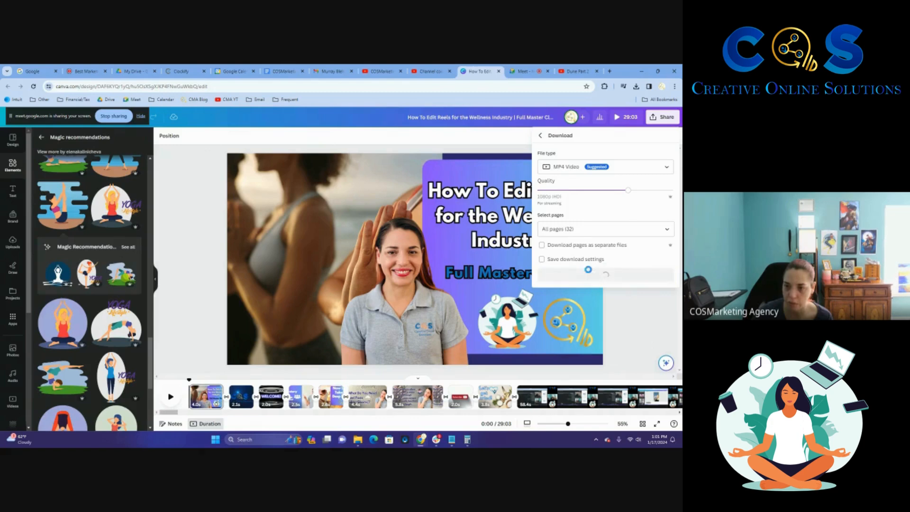
Step: Download all pages of the design as JPG images as well
click(661, 119)
click(661, 118)
click(569, 296)
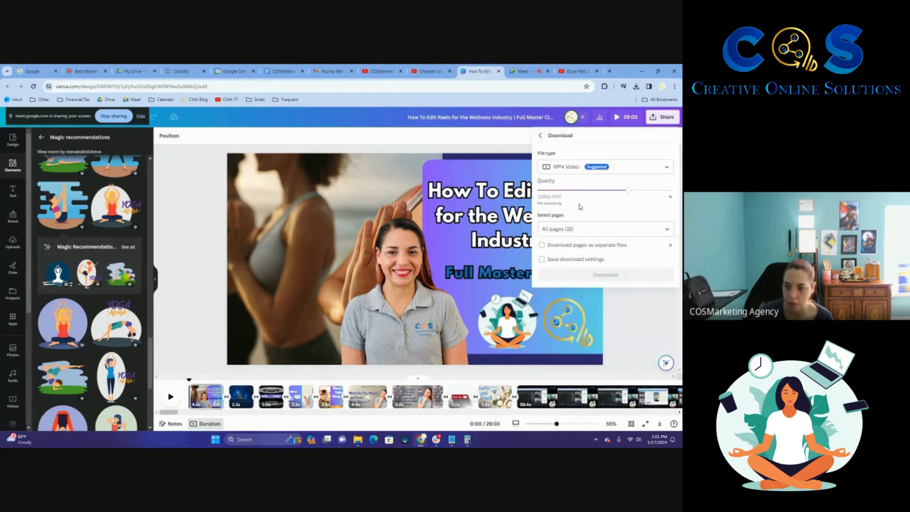
click(574, 172)
scroll(569, 195, up, 4)
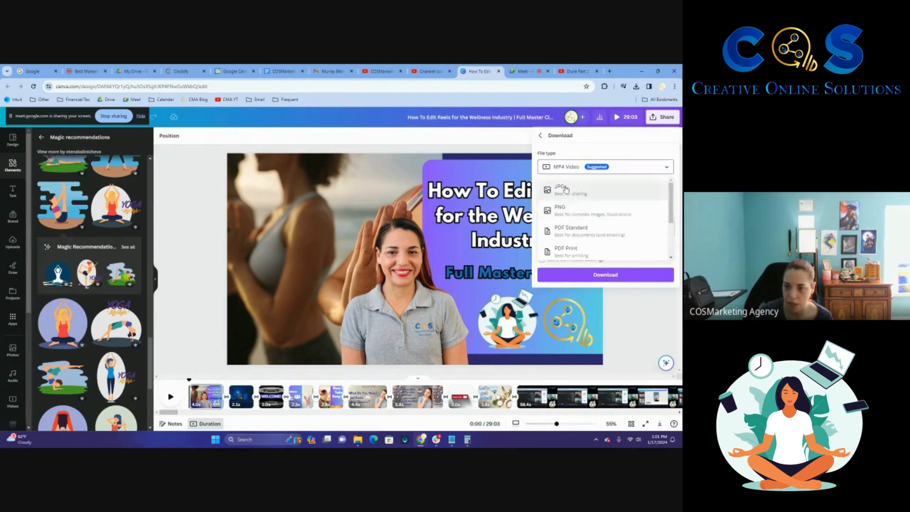
click(564, 190)
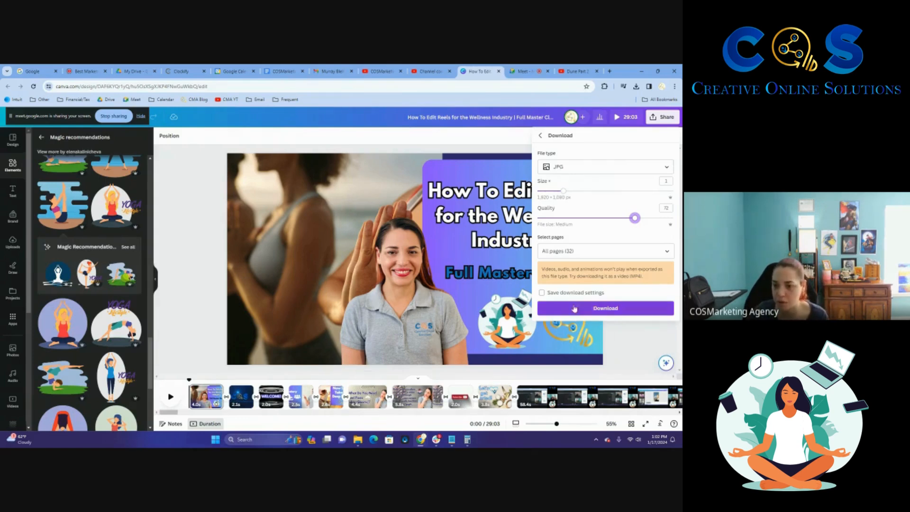
click(593, 309)
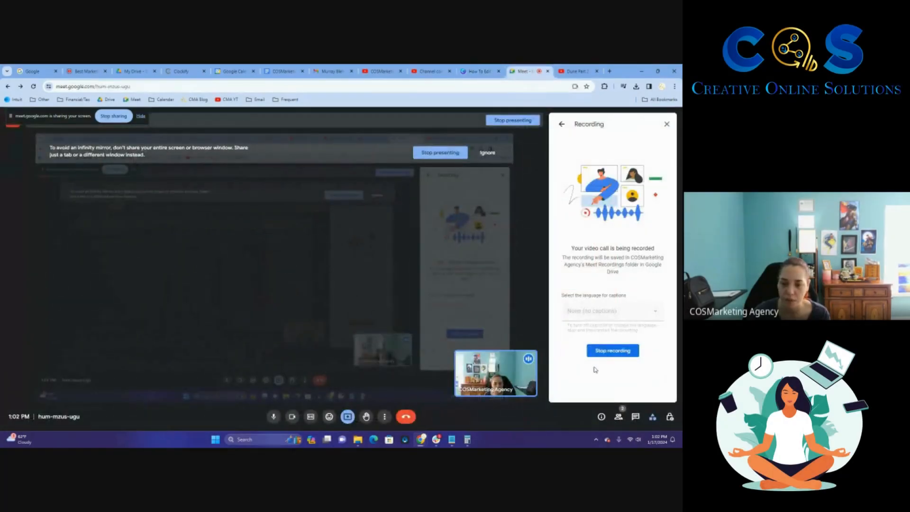
Step: Stop sharing the screen in the Google Meet call
click(107, 116)
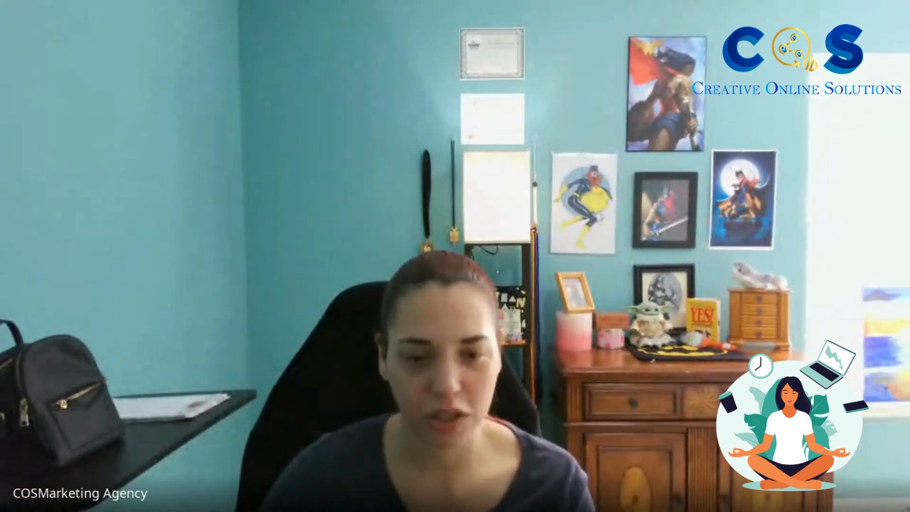